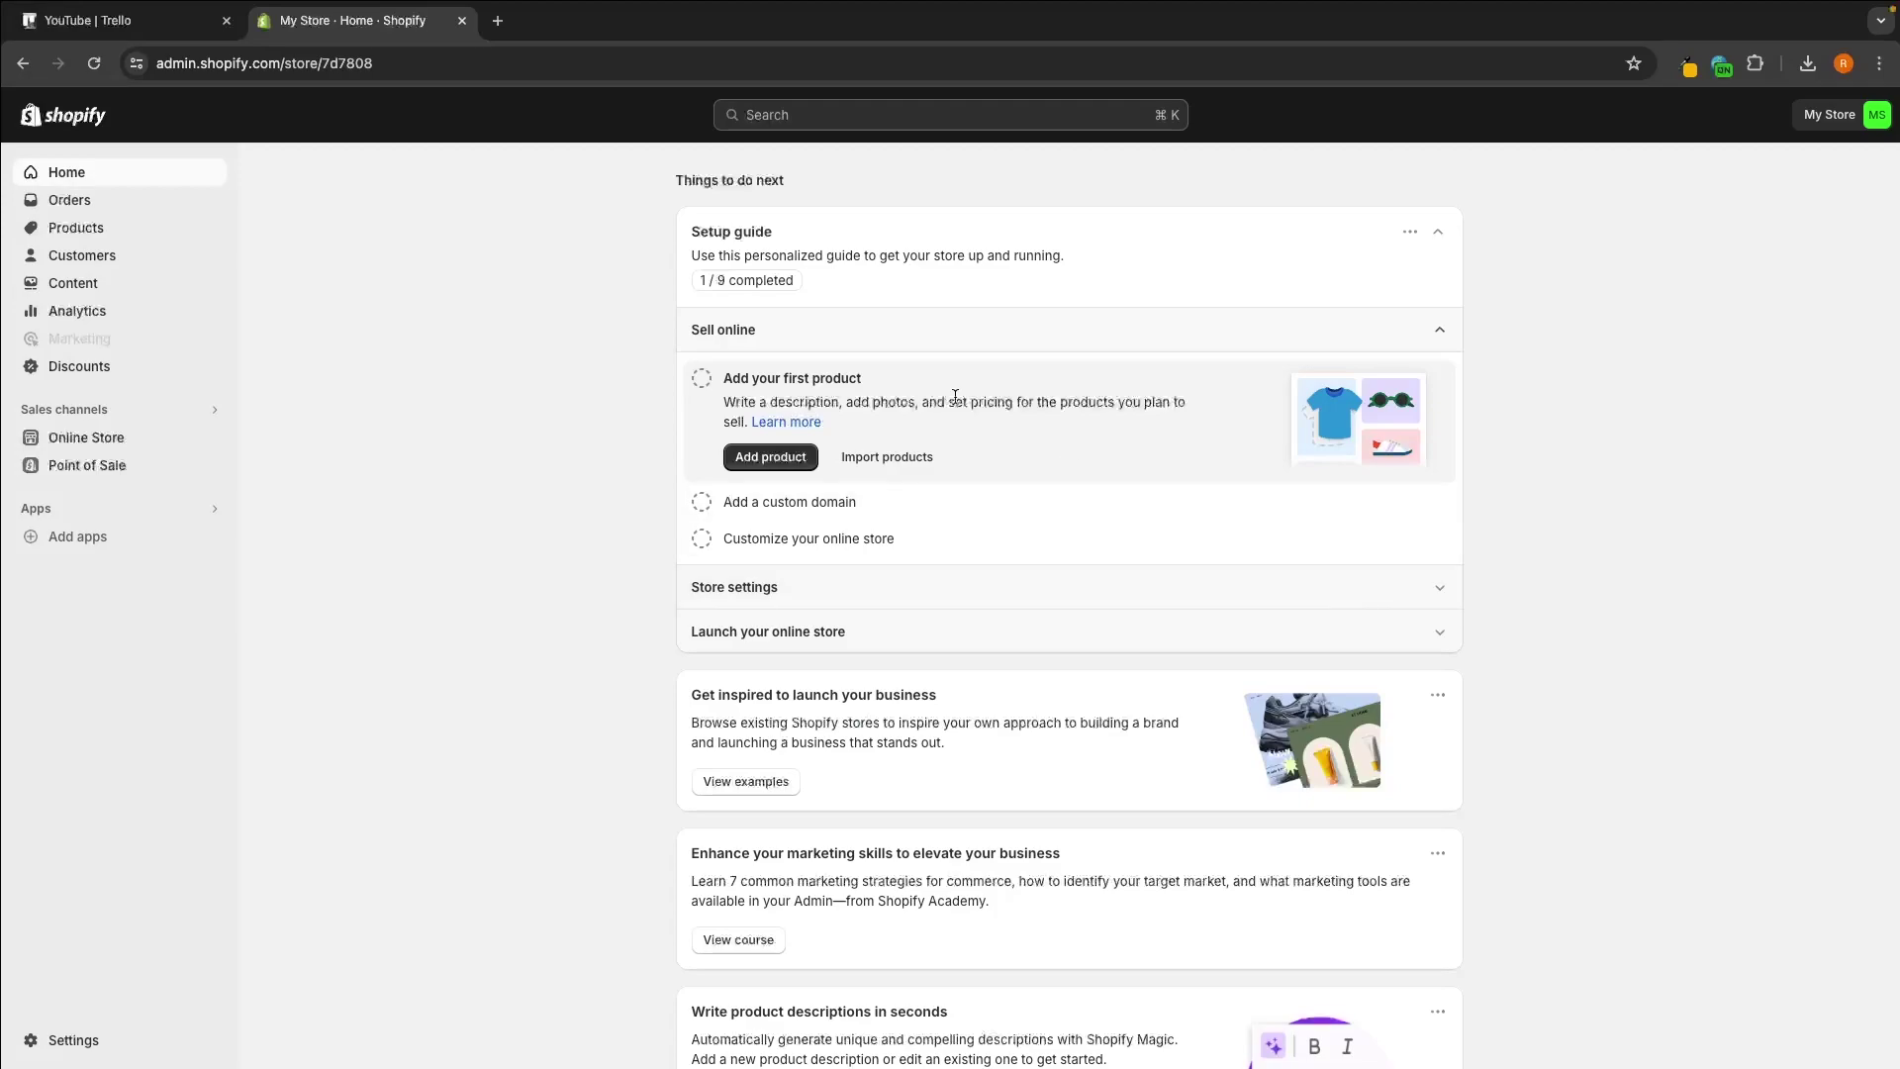
# Open the online store's Dawn theme for customization and look over the home page preview.
pyautogui.click(84, 447)
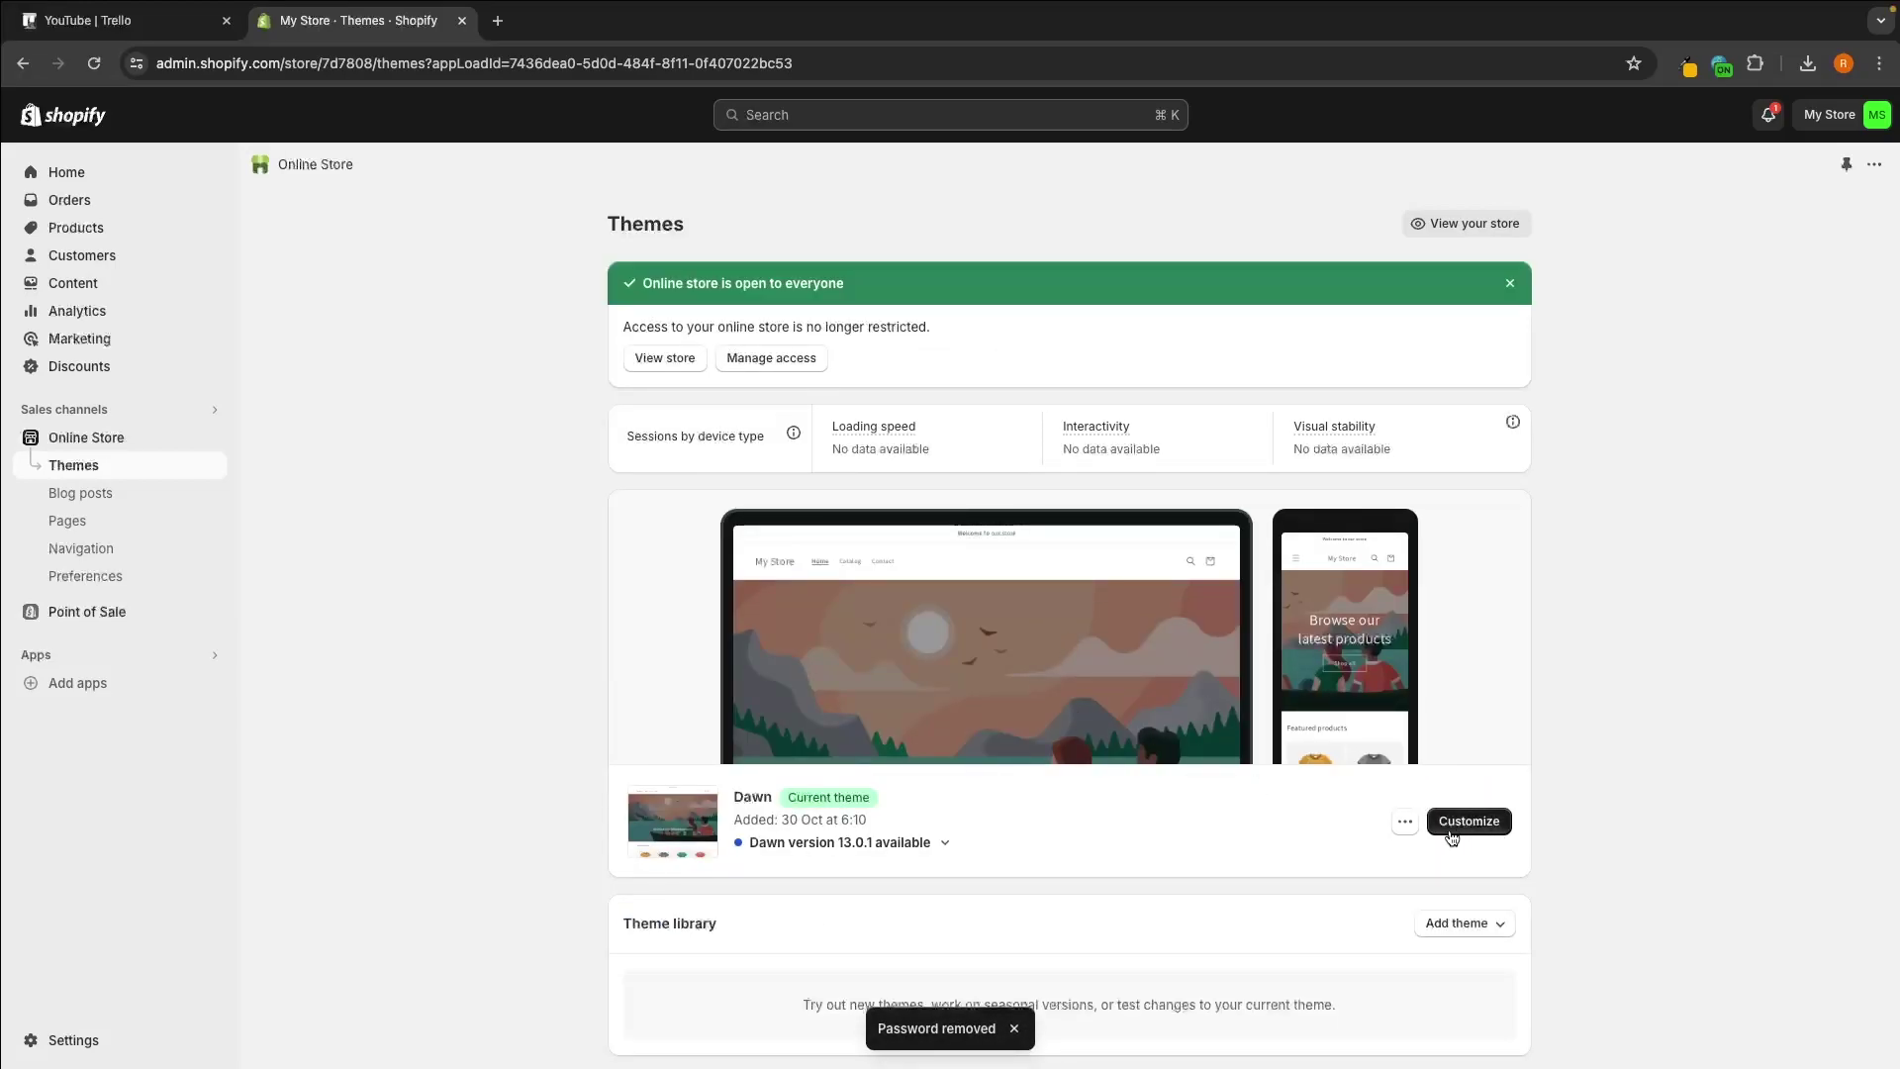
pyautogui.click(1470, 824)
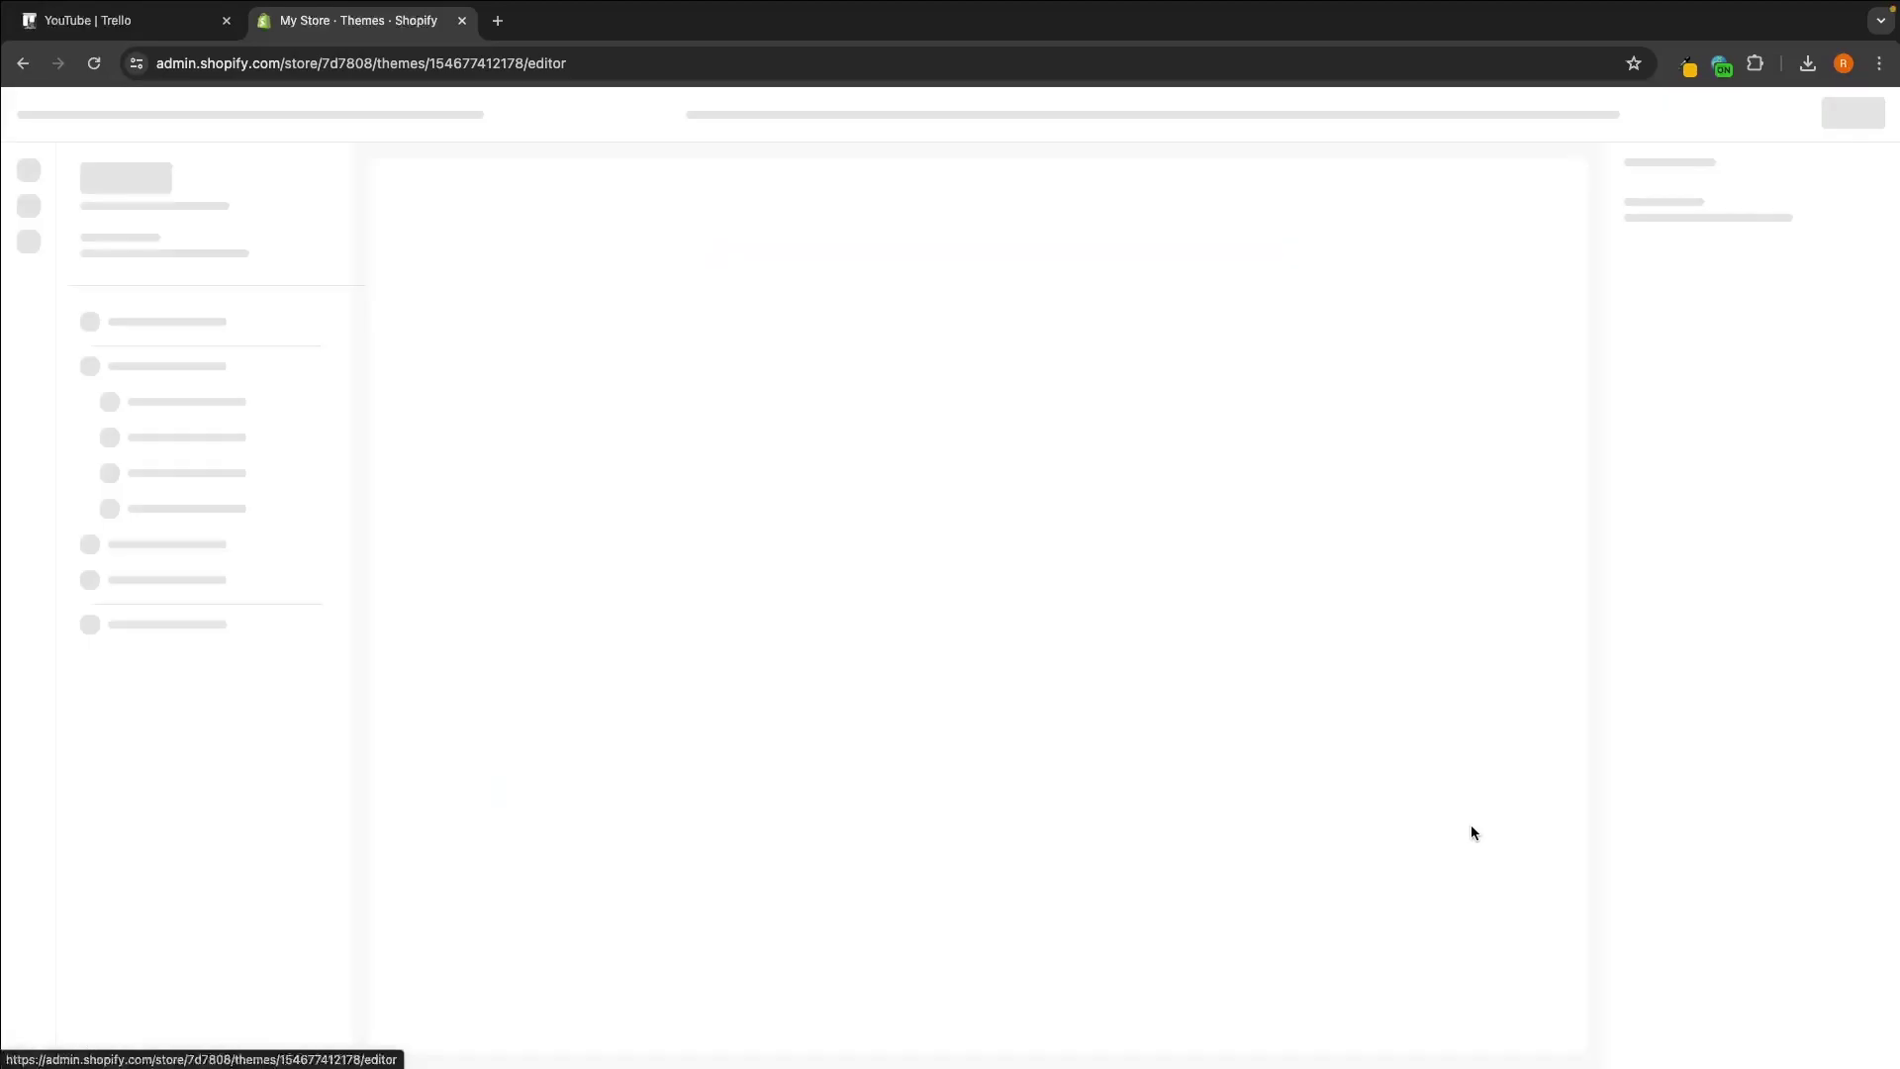
pyautogui.scroll(-4, 1340, 620)
pyautogui.scroll(-4, 1340, 619)
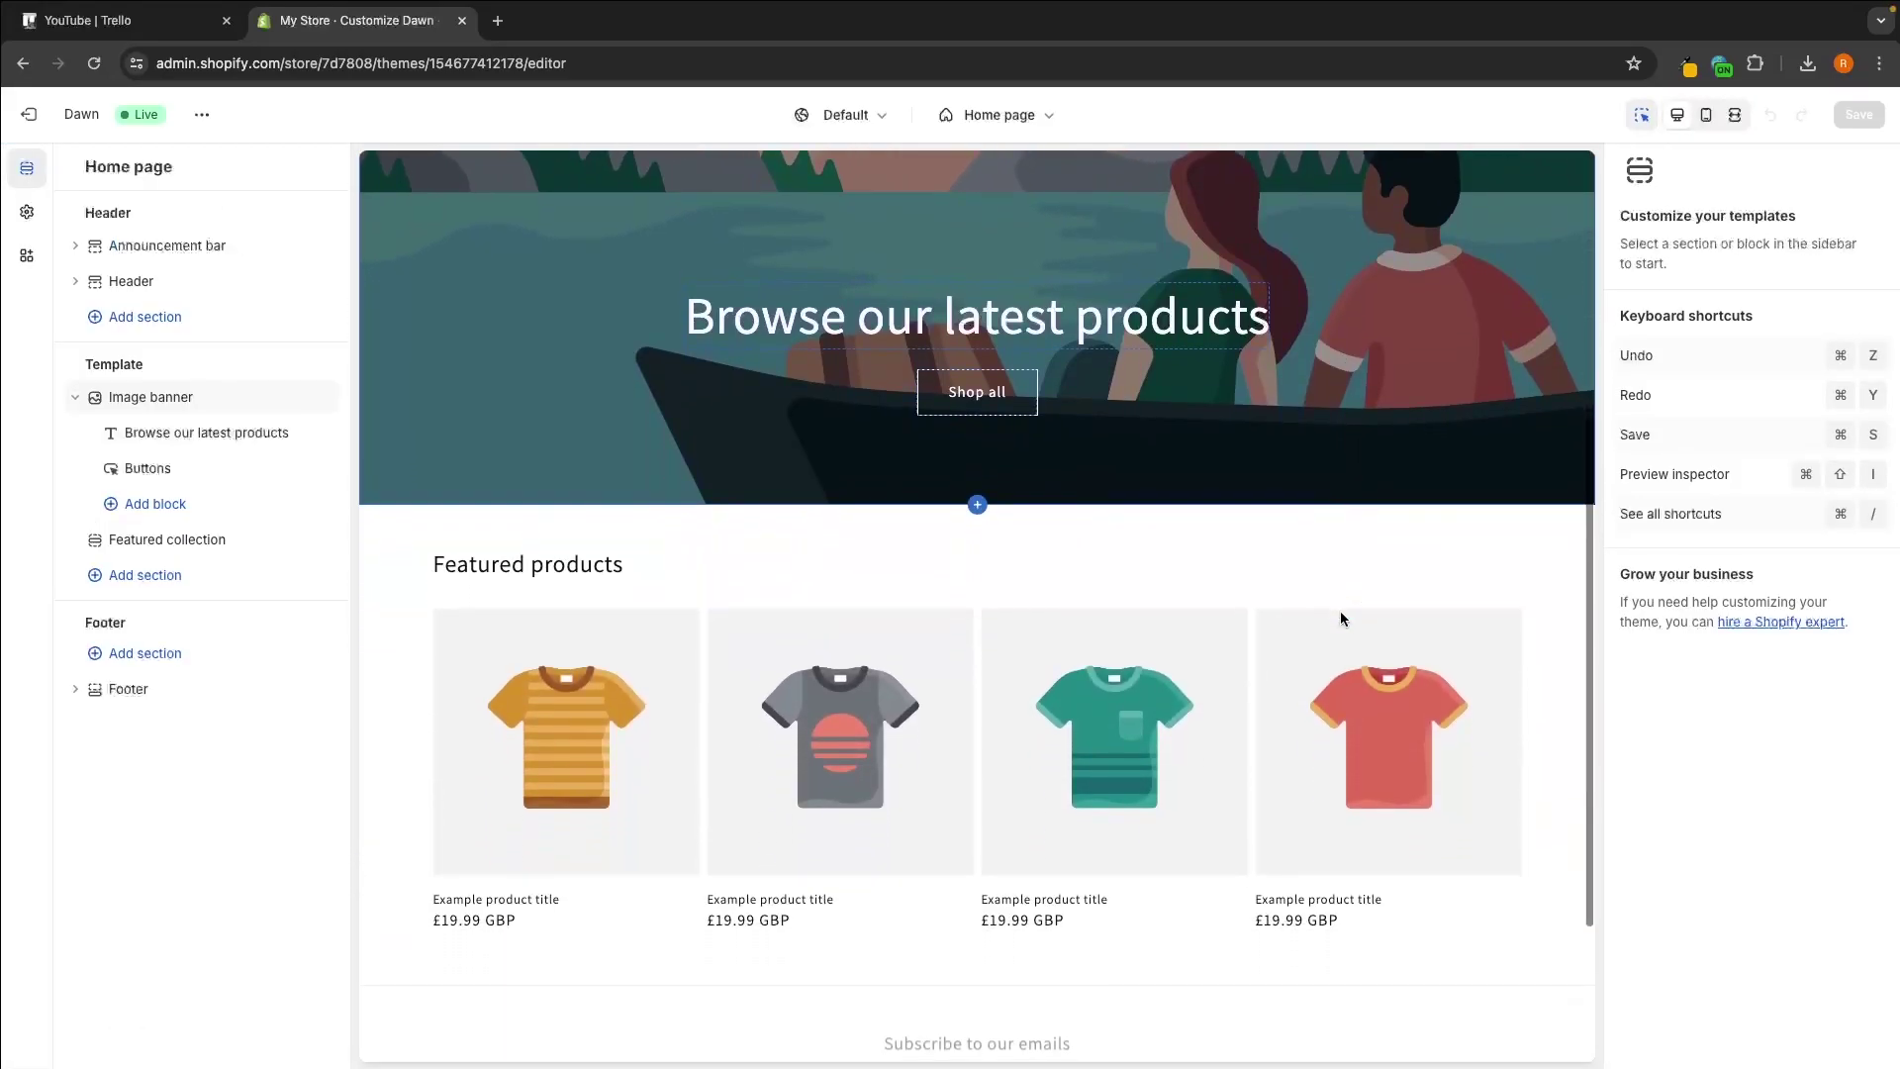
pyautogui.scroll(10, 1340, 618)
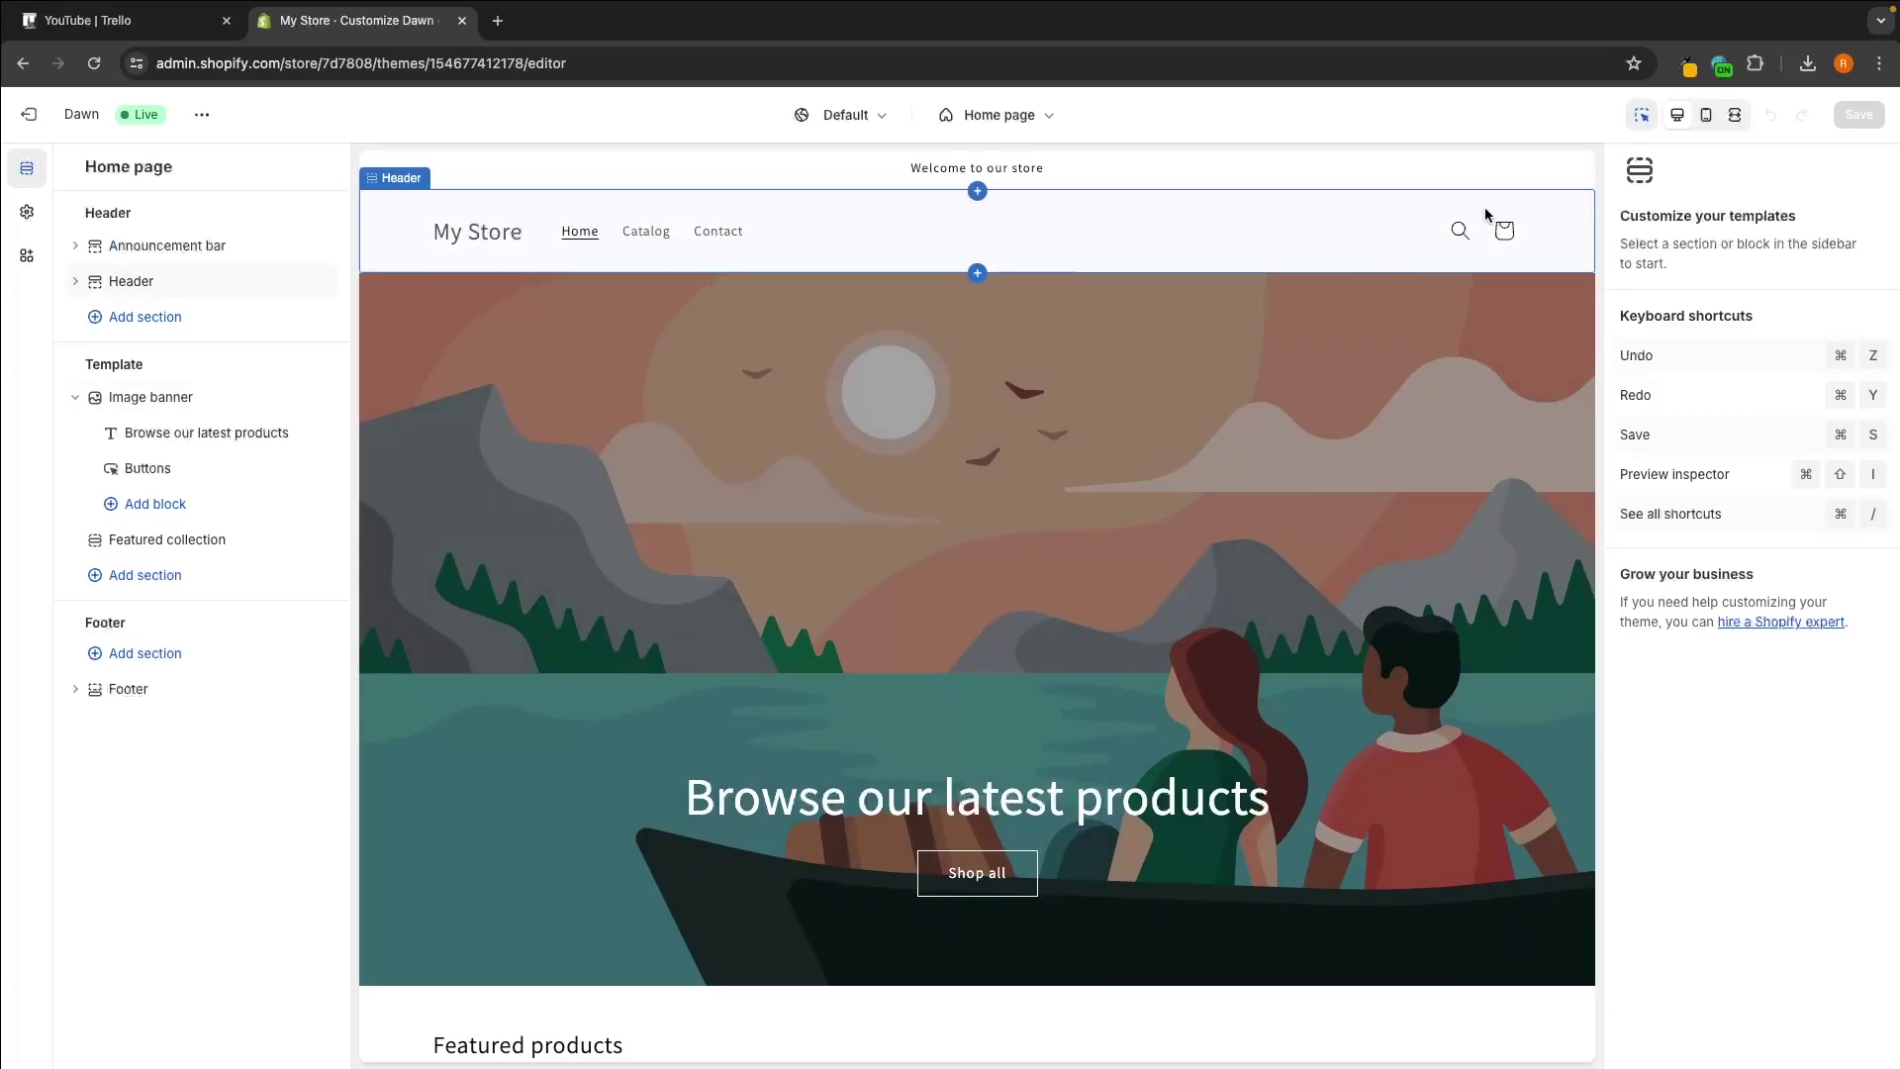
pyautogui.scroll(-2, 898, 442)
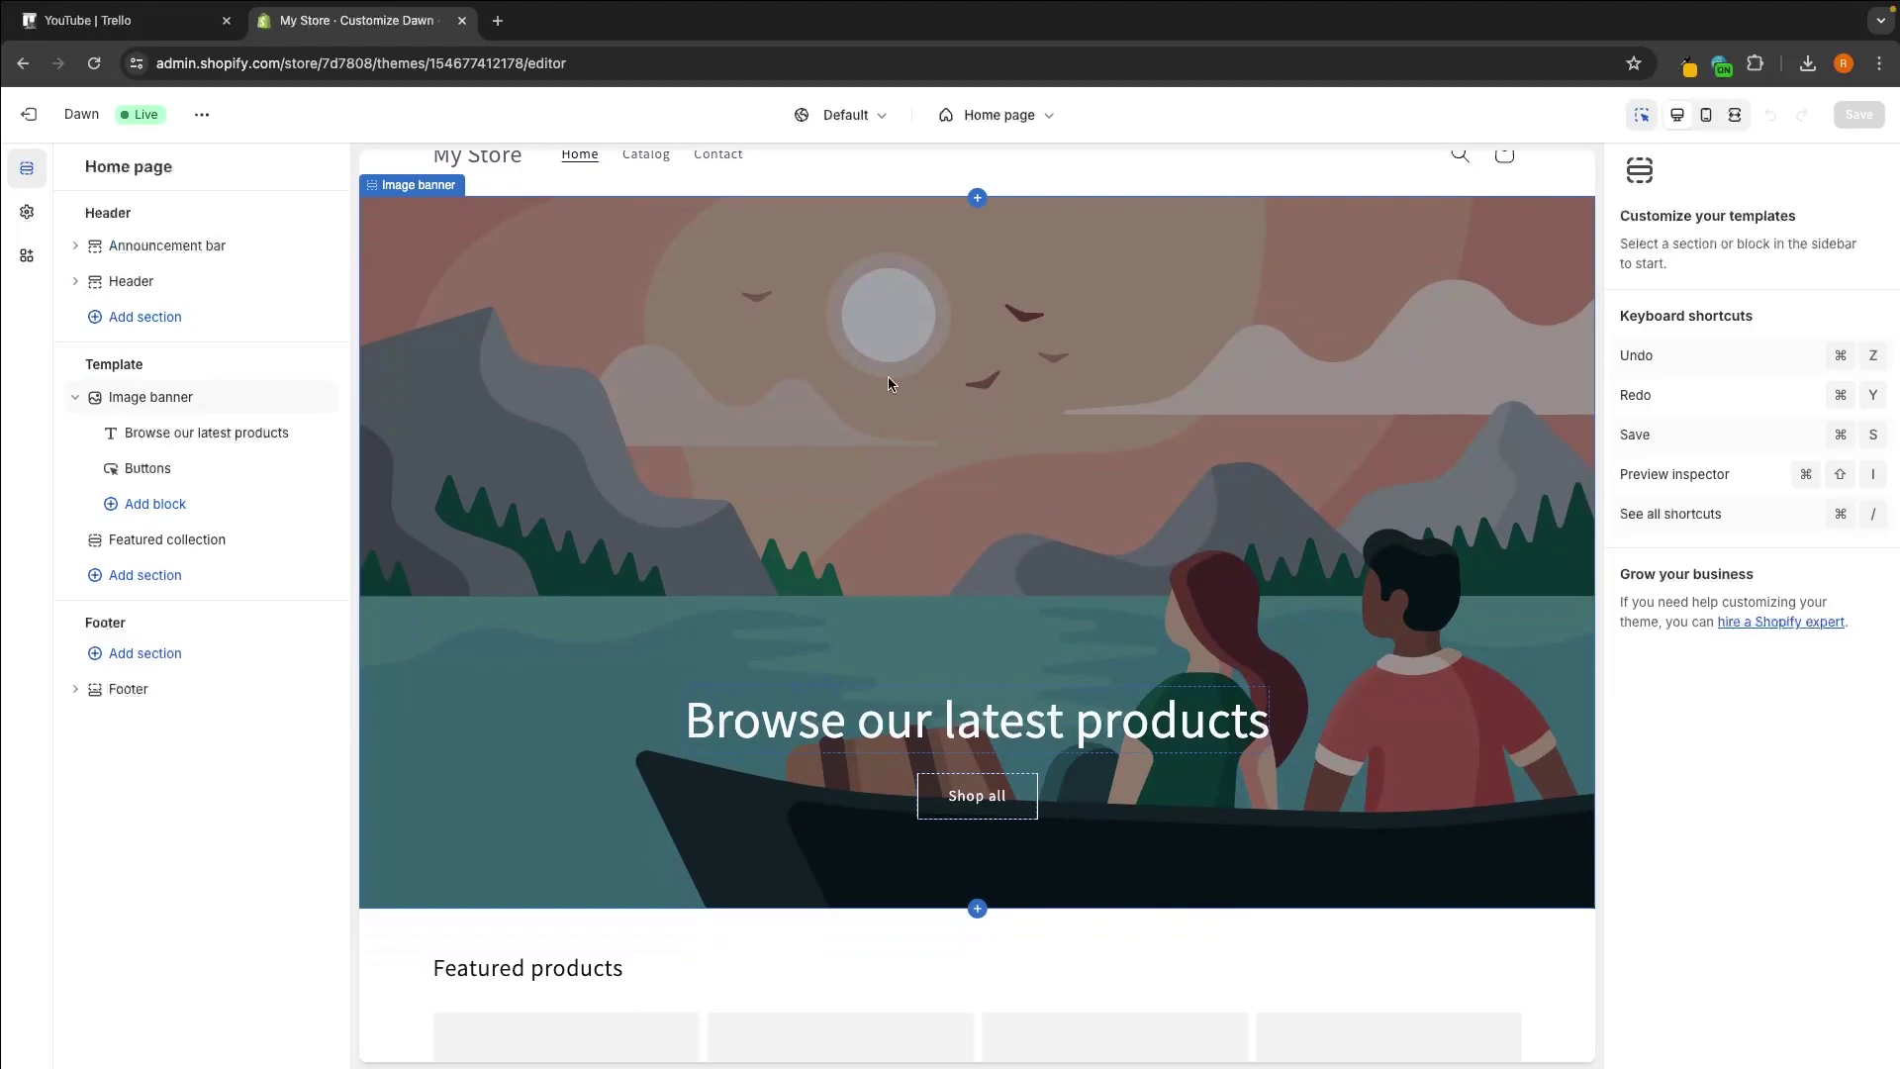
pyautogui.scroll(-5, 1024, 626)
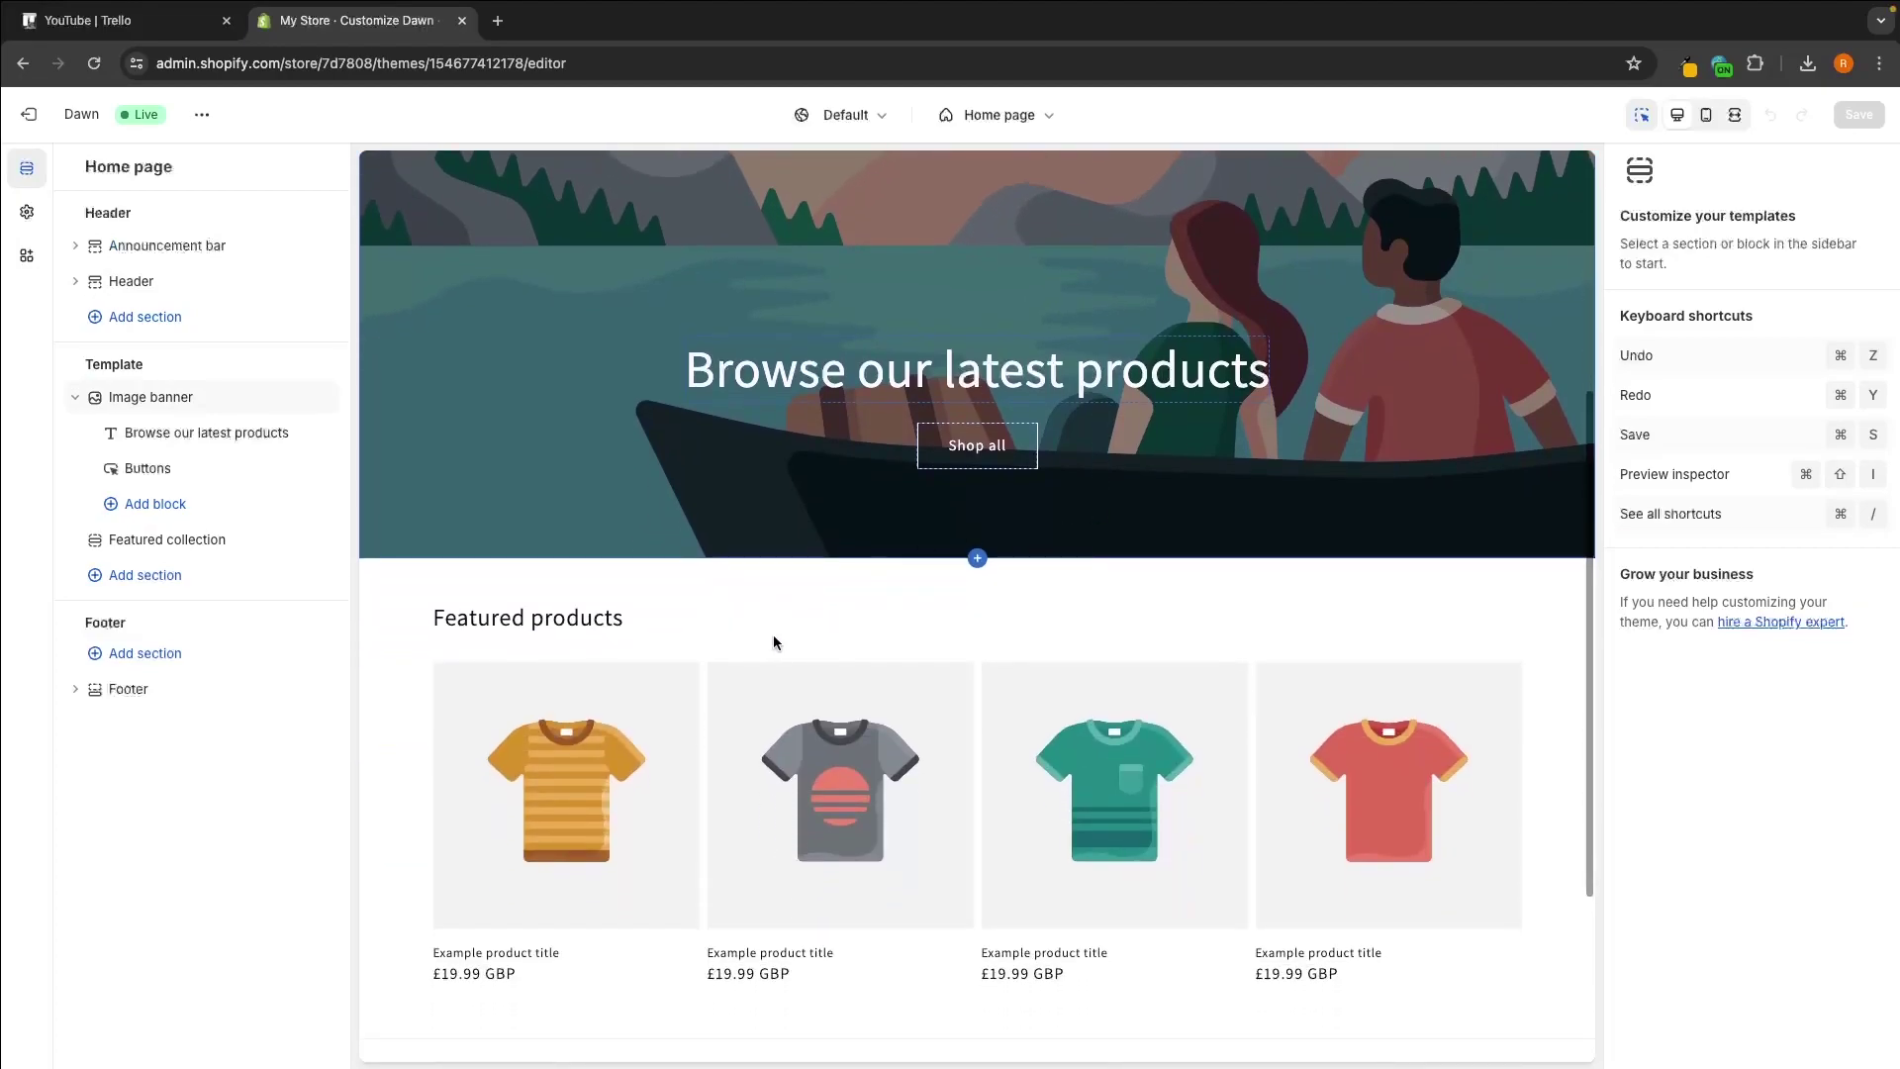
pyautogui.scroll(5, 741, 617)
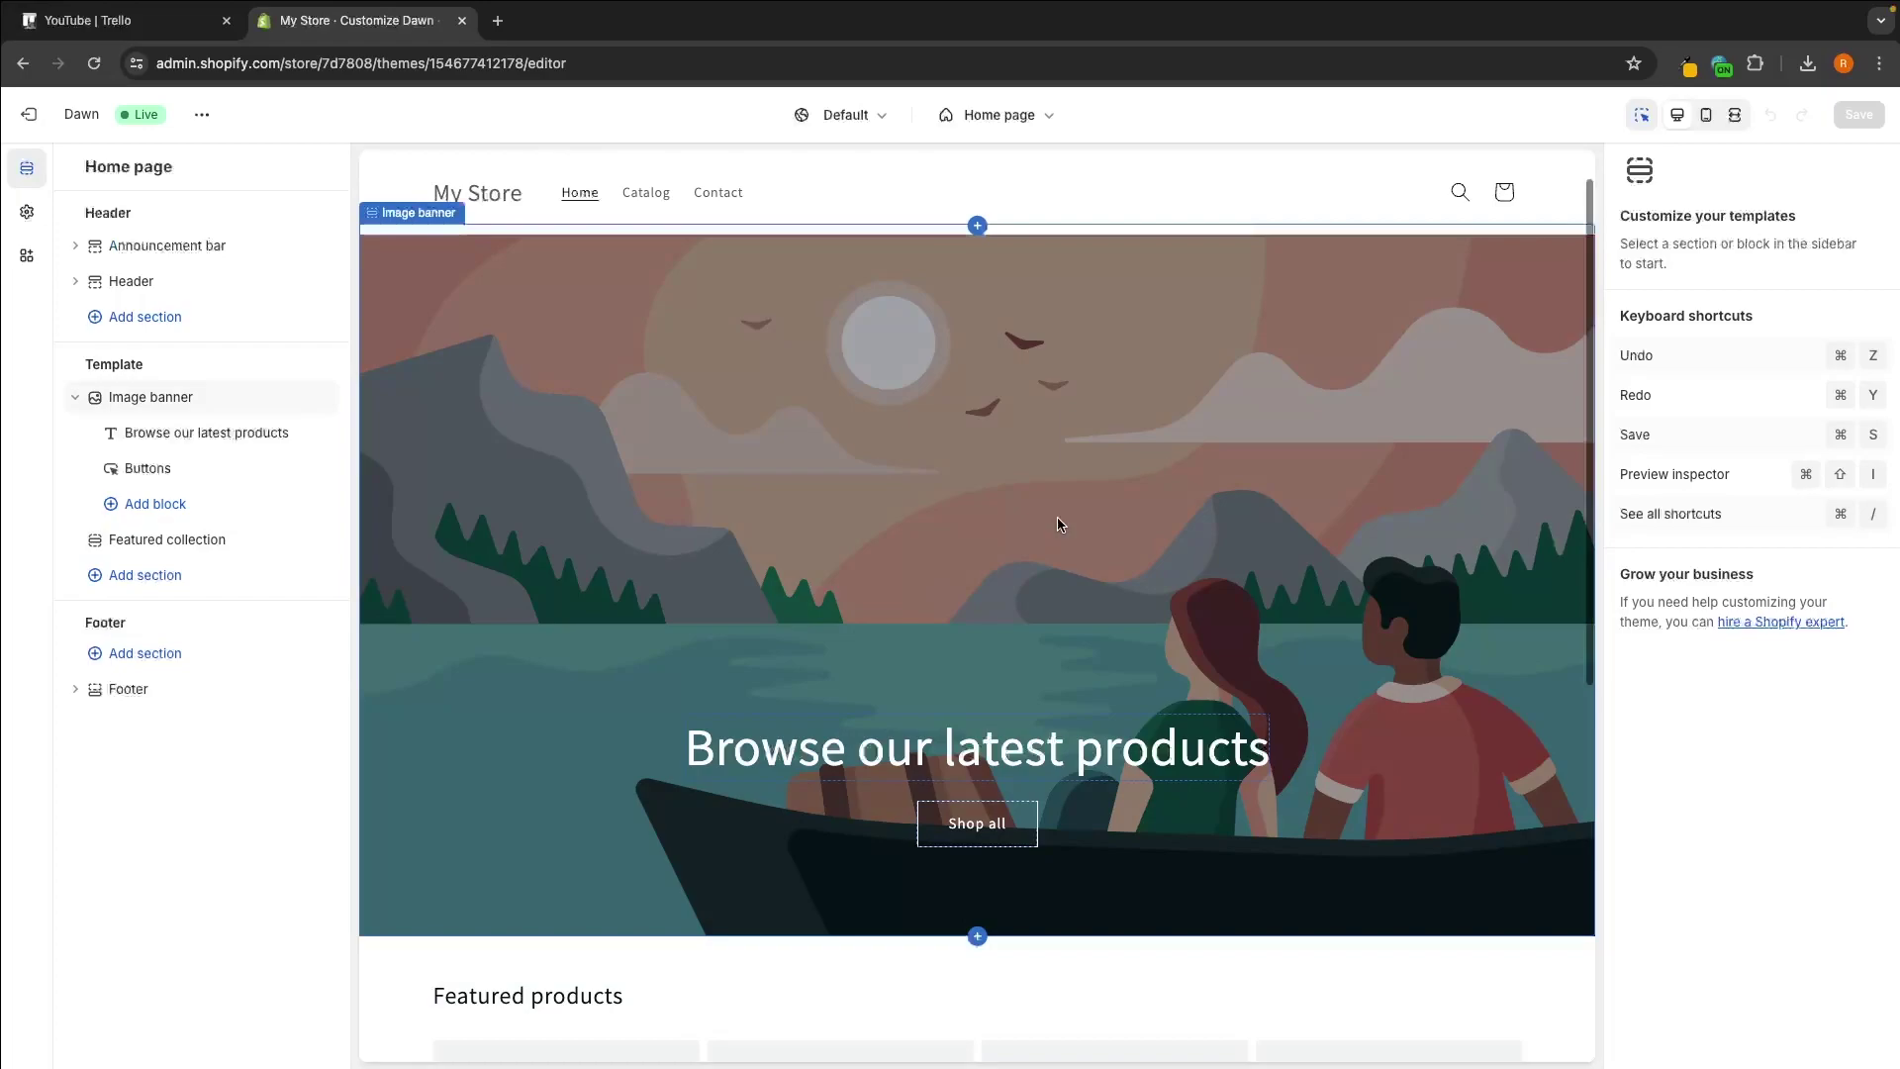
# Set the image banner's first image to the free Home & Furniture photo of a workspace desk with a laptop showing 12 47.
pyautogui.click(1055, 485)
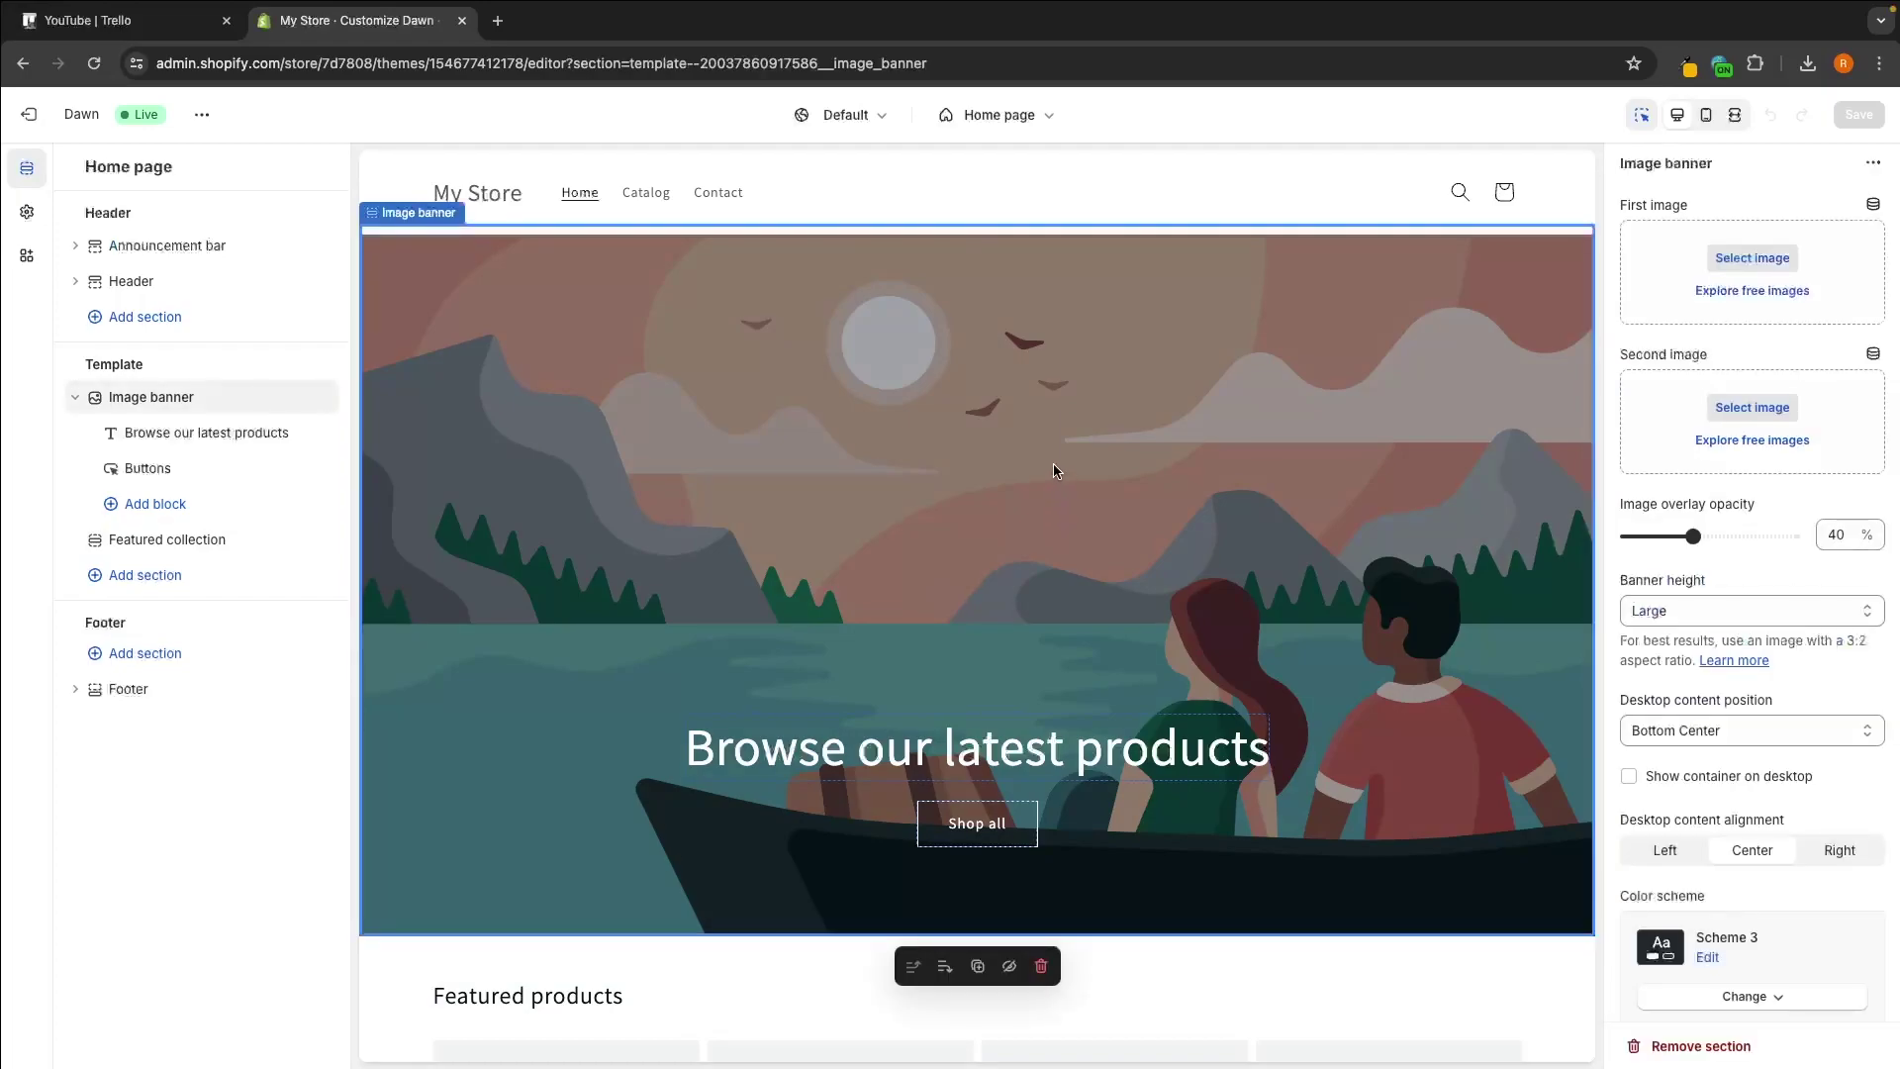
pyautogui.scroll(1, 946, 497)
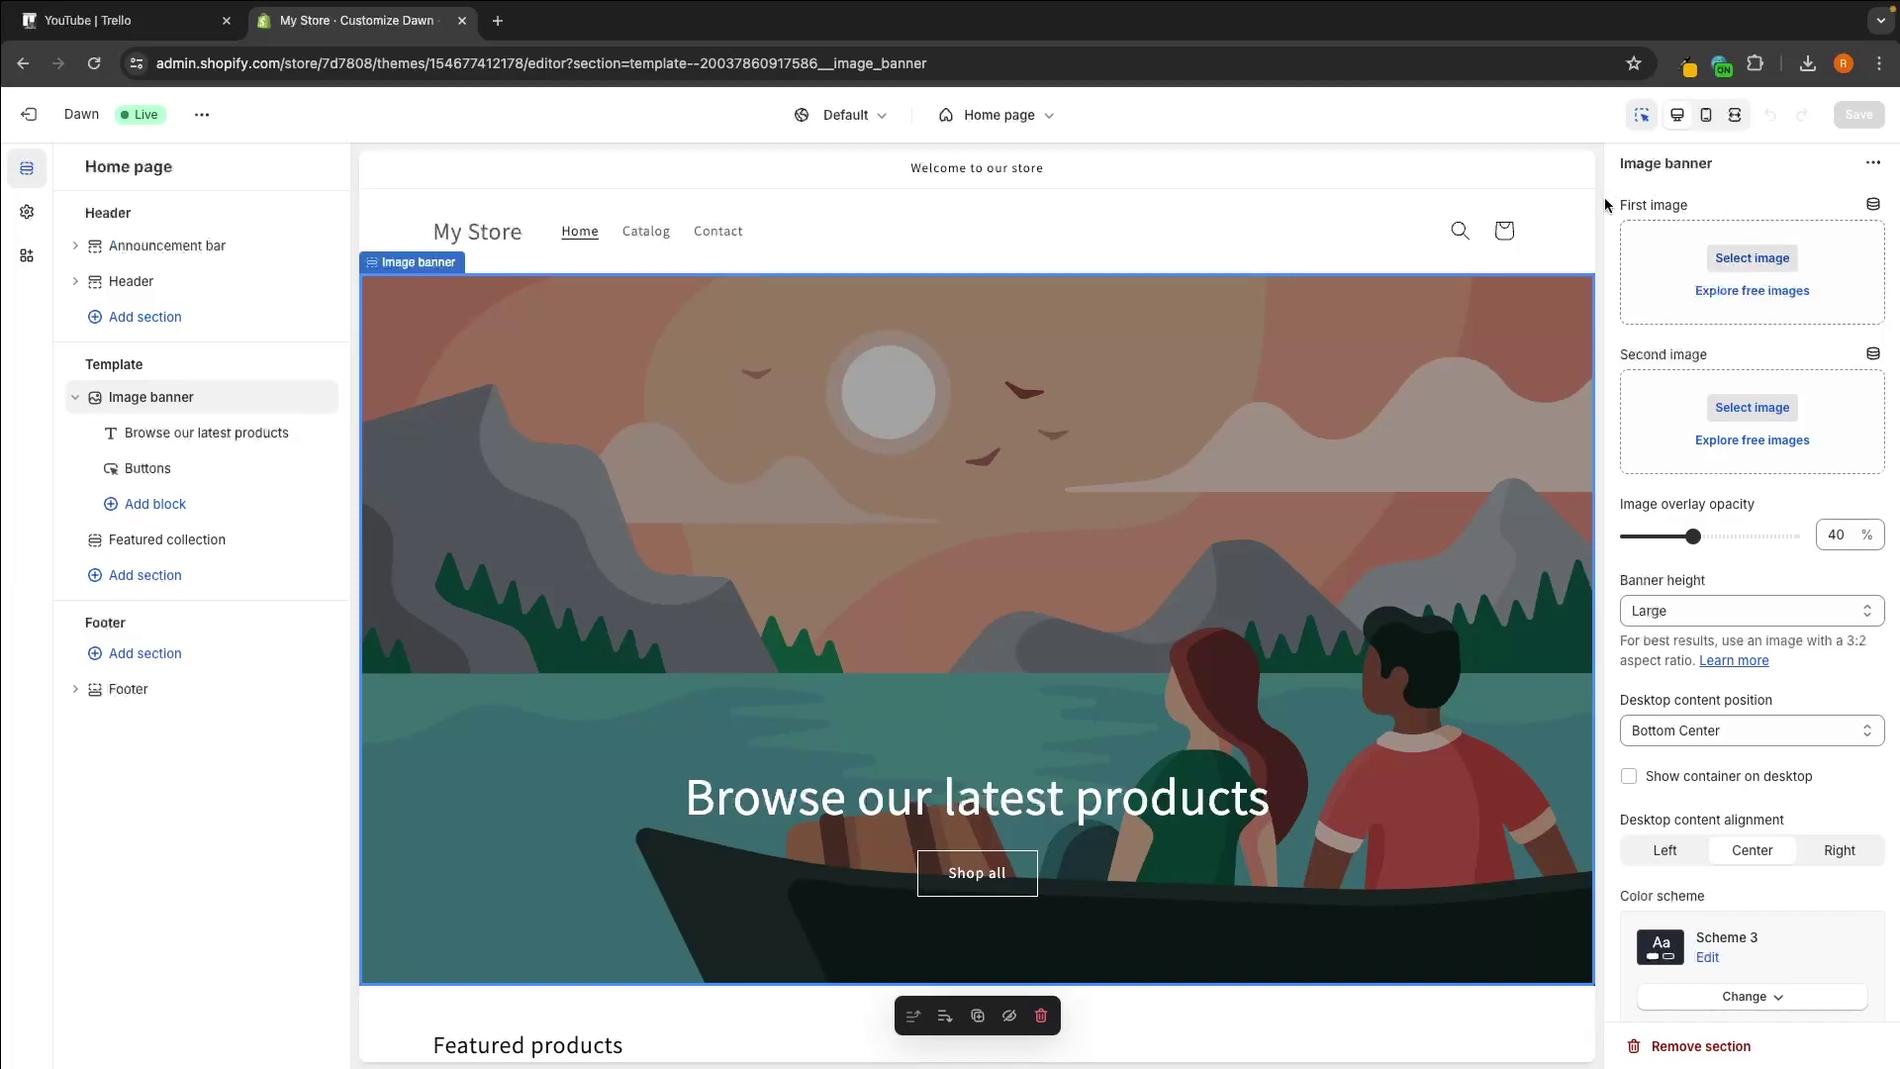
pyautogui.click(1762, 291)
pyautogui.scroll(-10, 1758, 351)
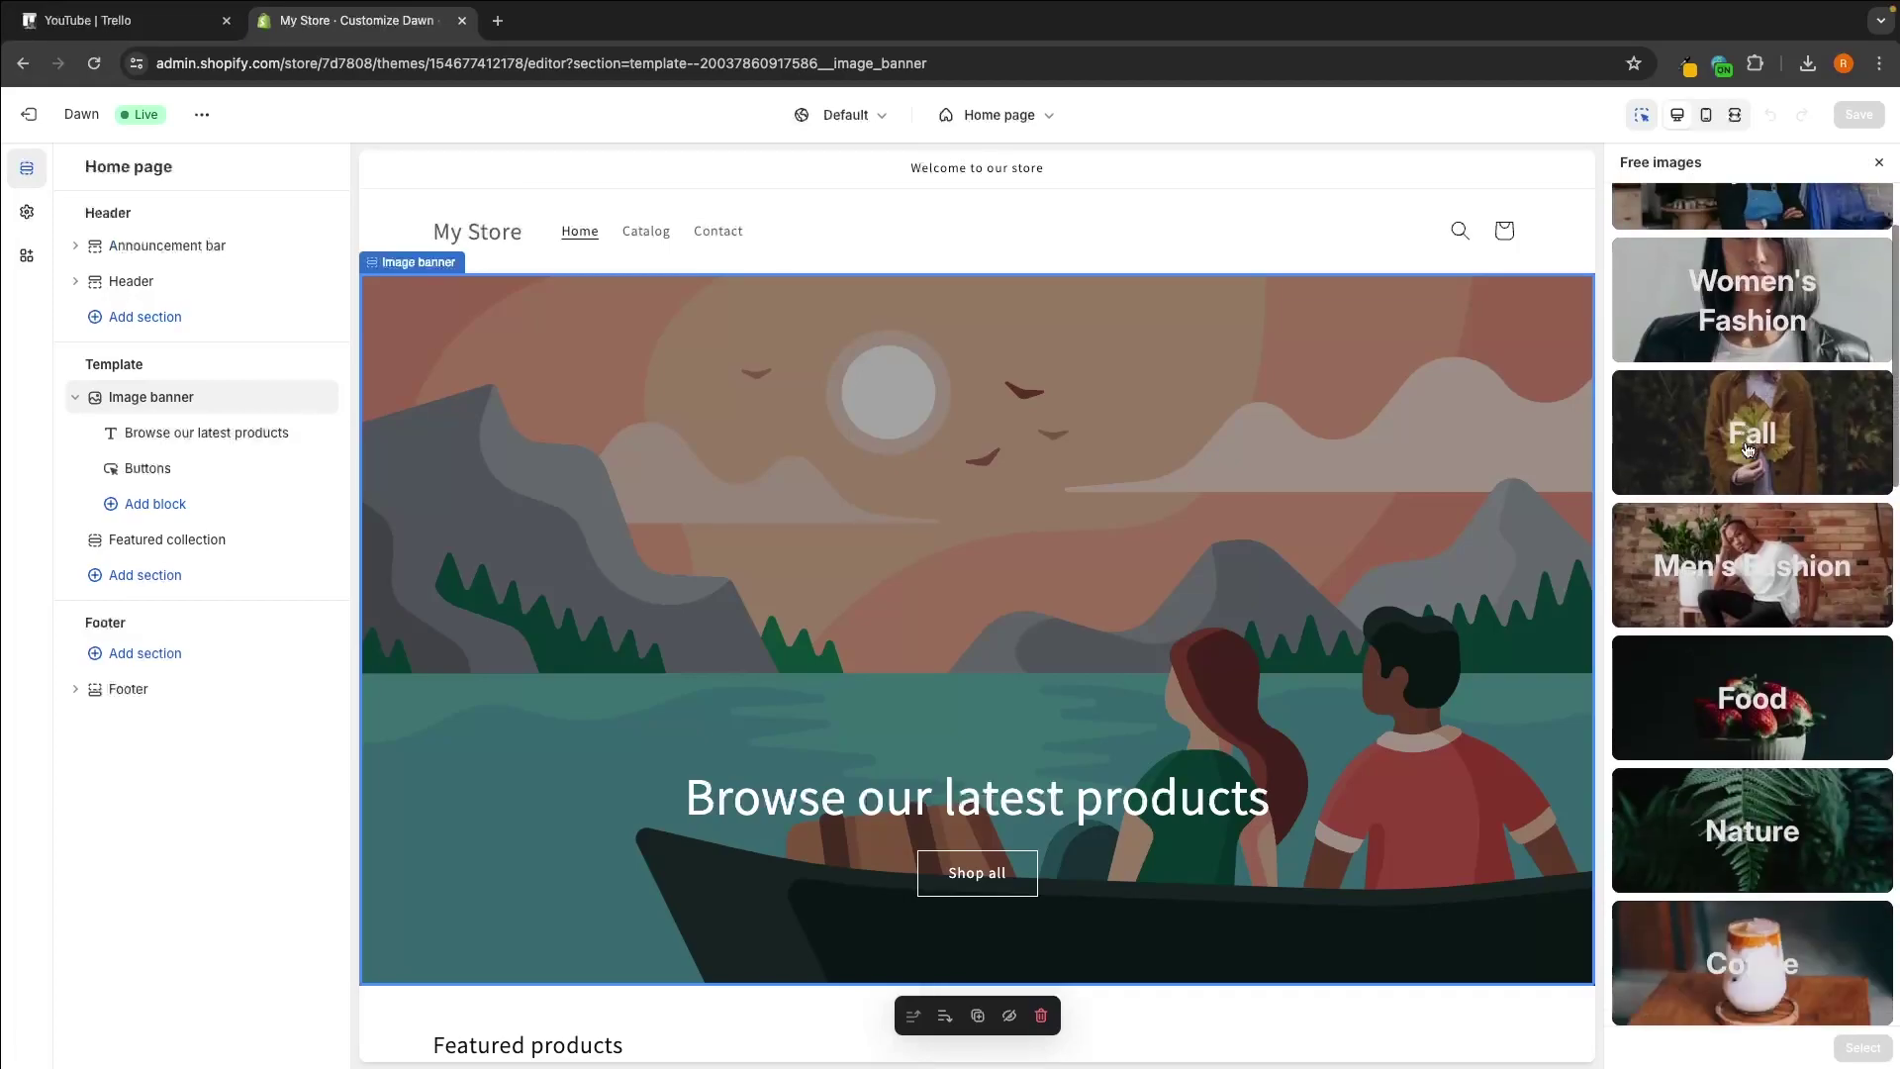
pyautogui.scroll(-7, 1747, 450)
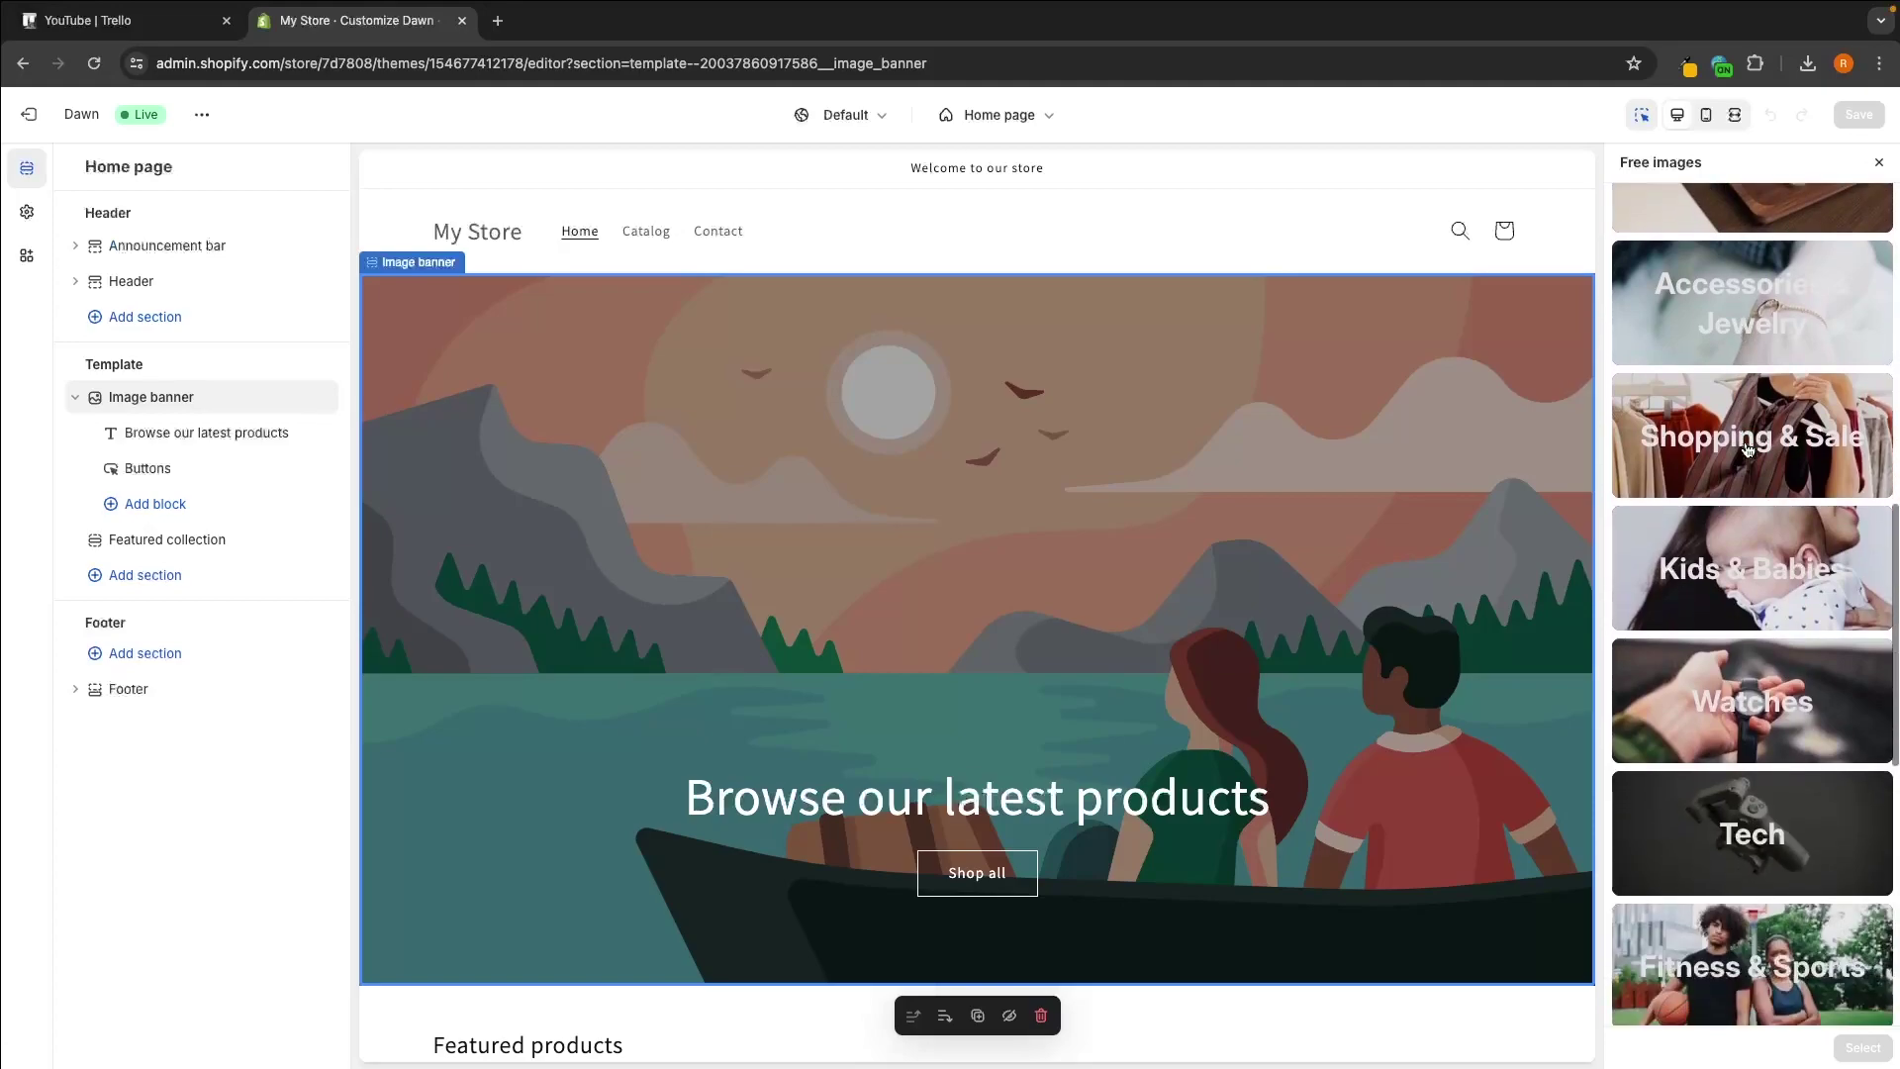
pyautogui.scroll(-3, 1747, 449)
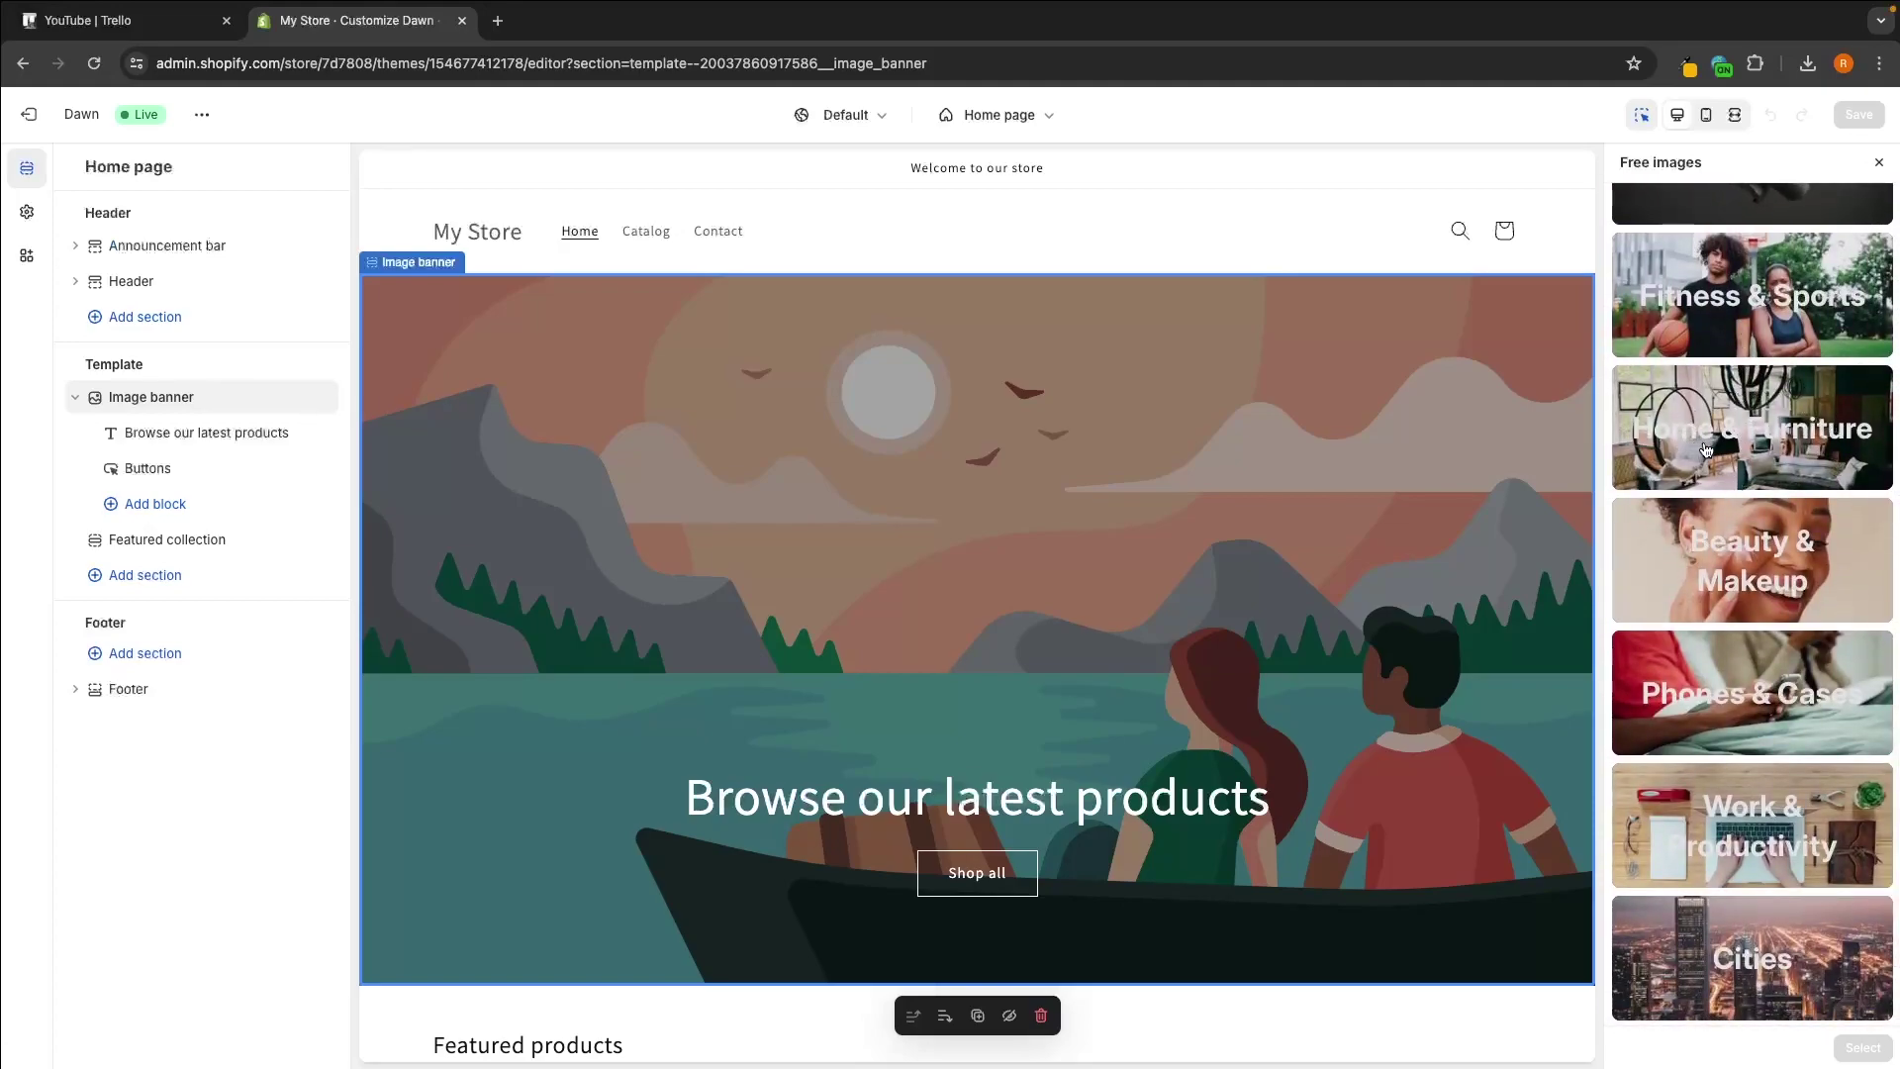
pyautogui.click(1749, 442)
pyautogui.scroll(-5, 1784, 337)
pyautogui.scroll(5, 1783, 337)
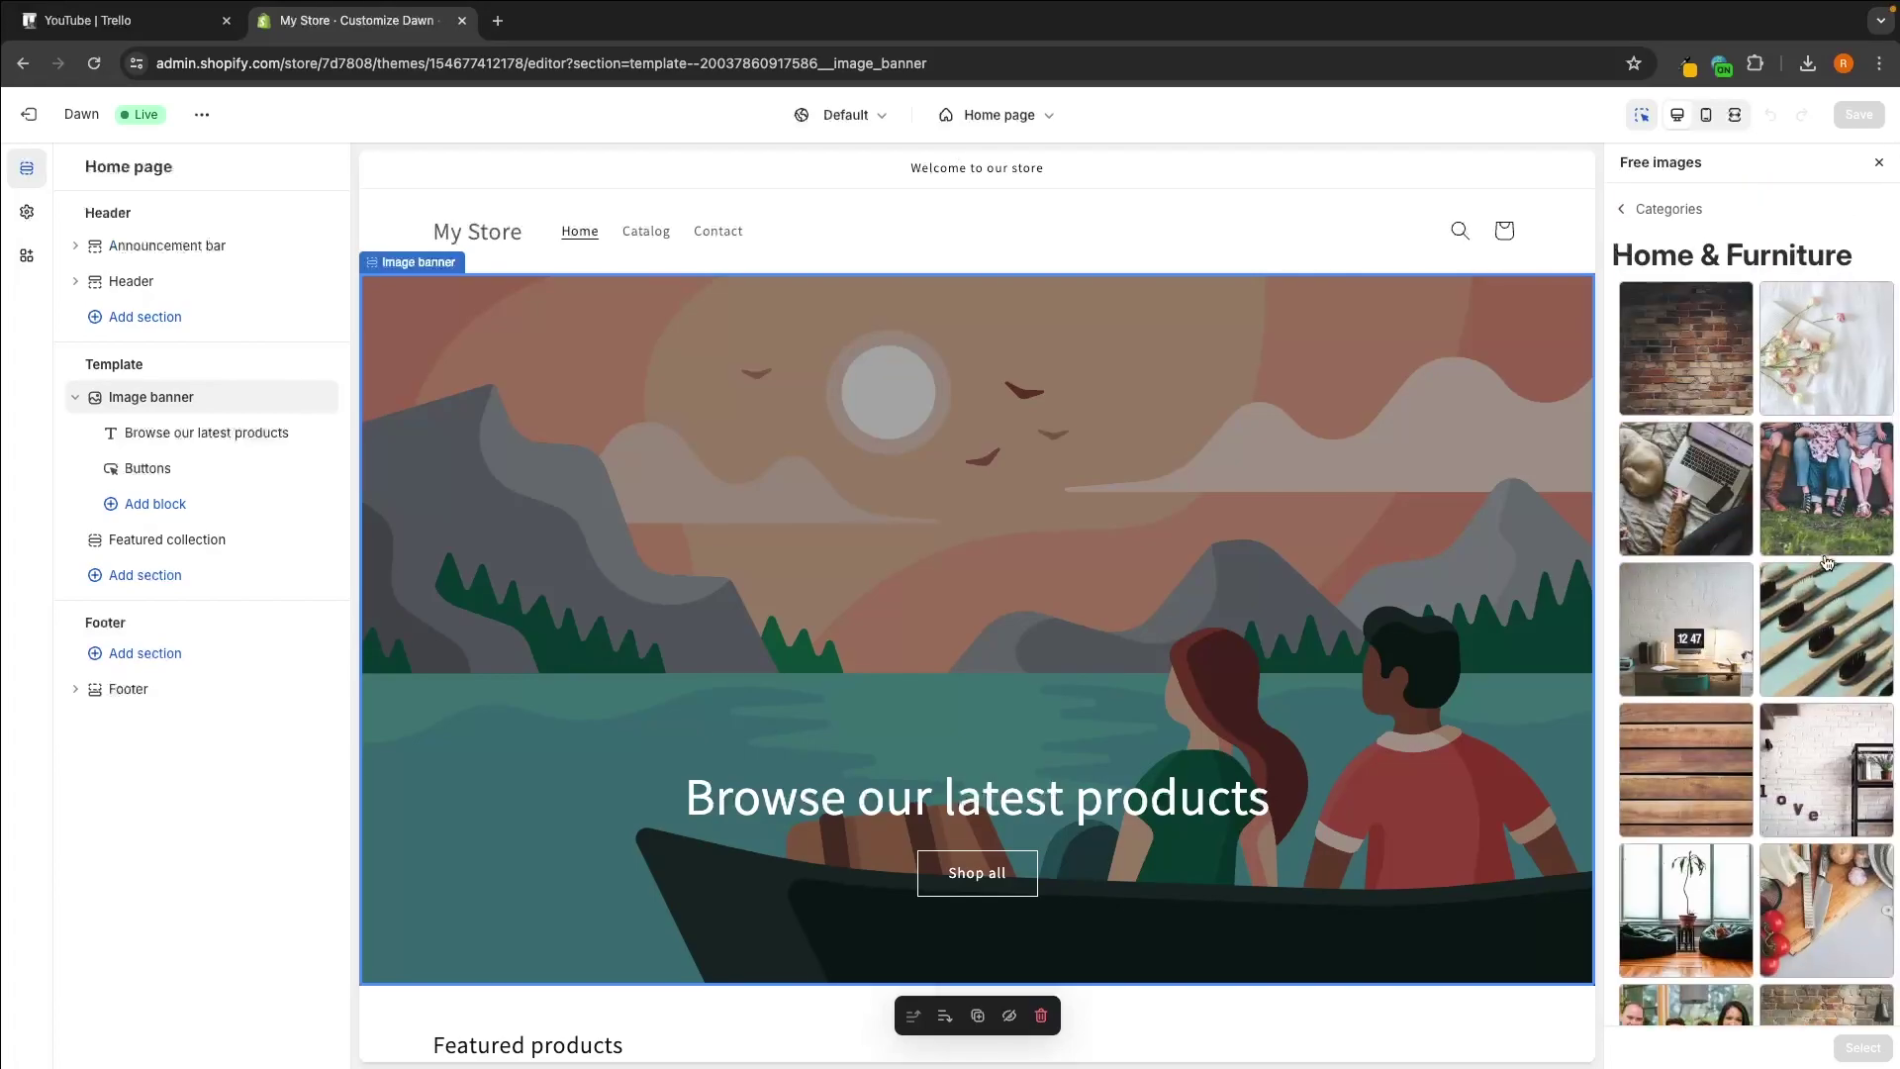
pyautogui.scroll(-3, 1827, 562)
pyautogui.scroll(-2, 1827, 563)
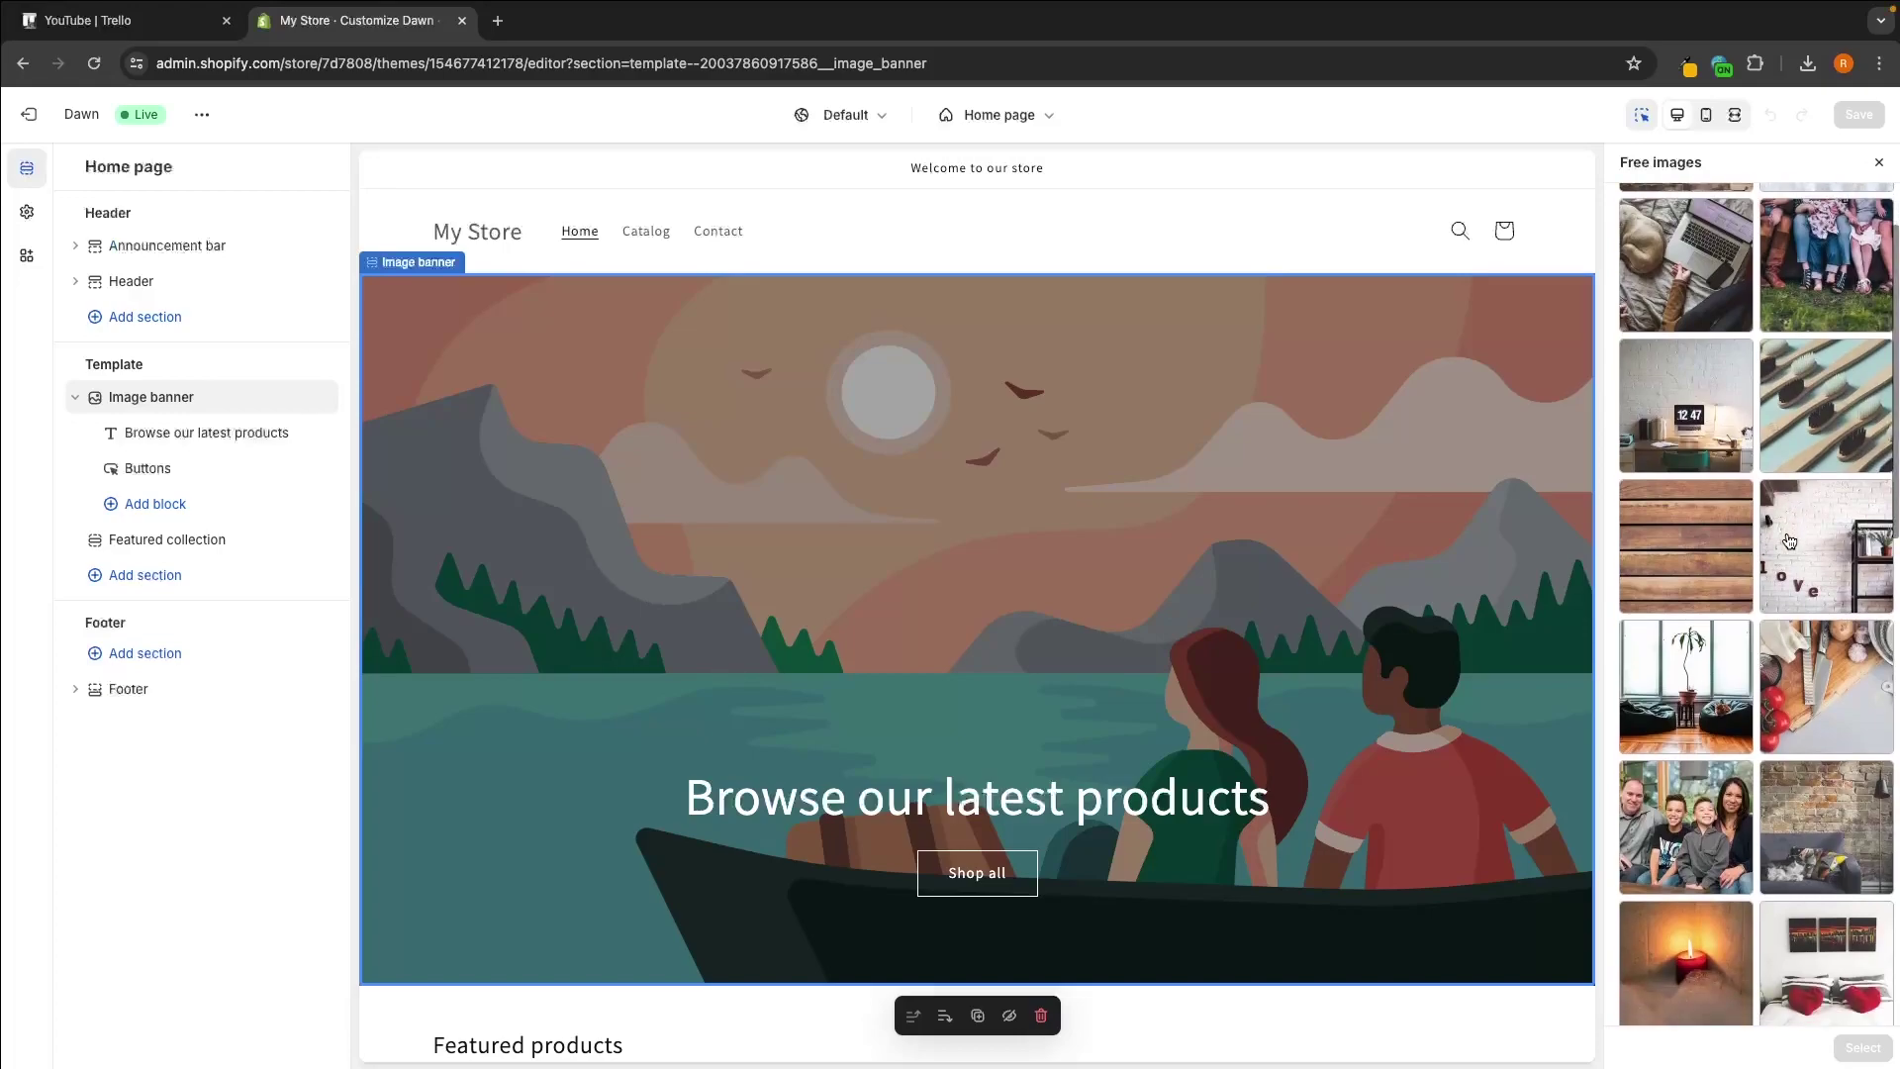
pyautogui.click(1697, 420)
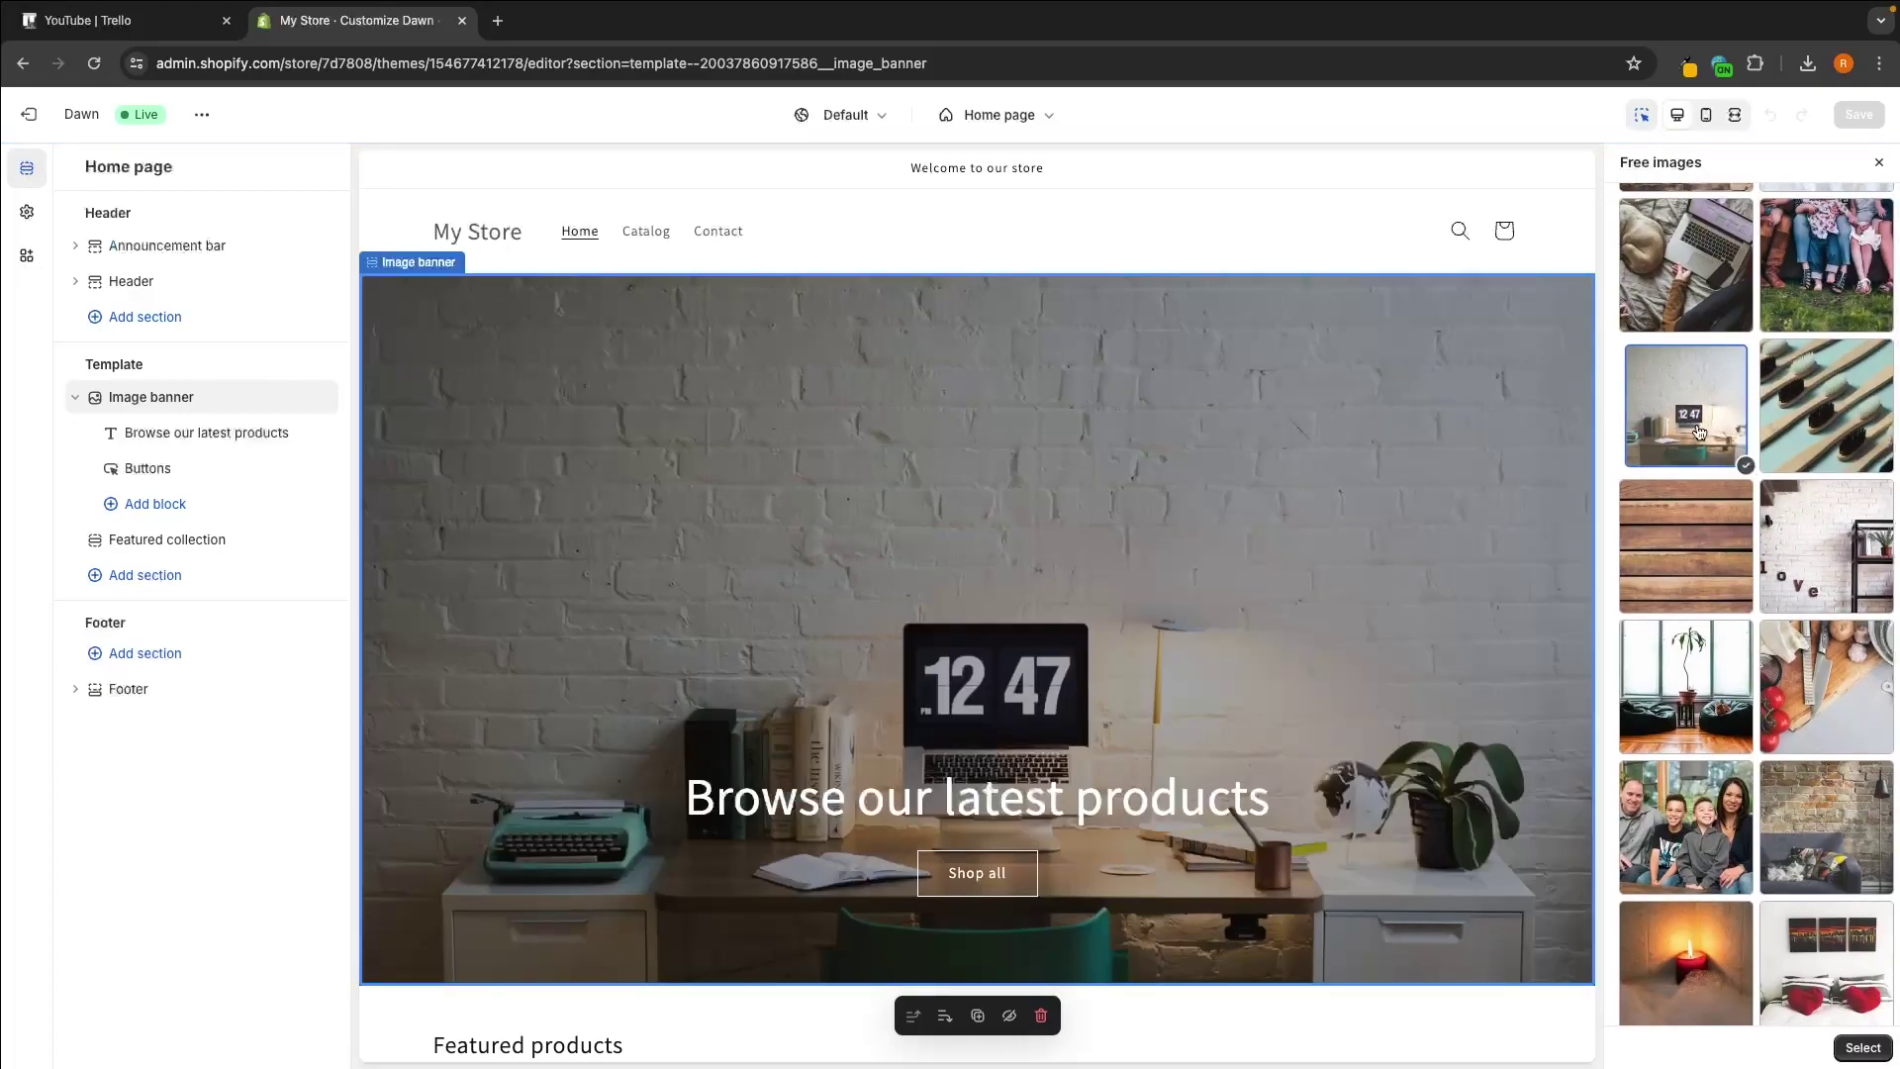
pyautogui.click(1878, 1053)
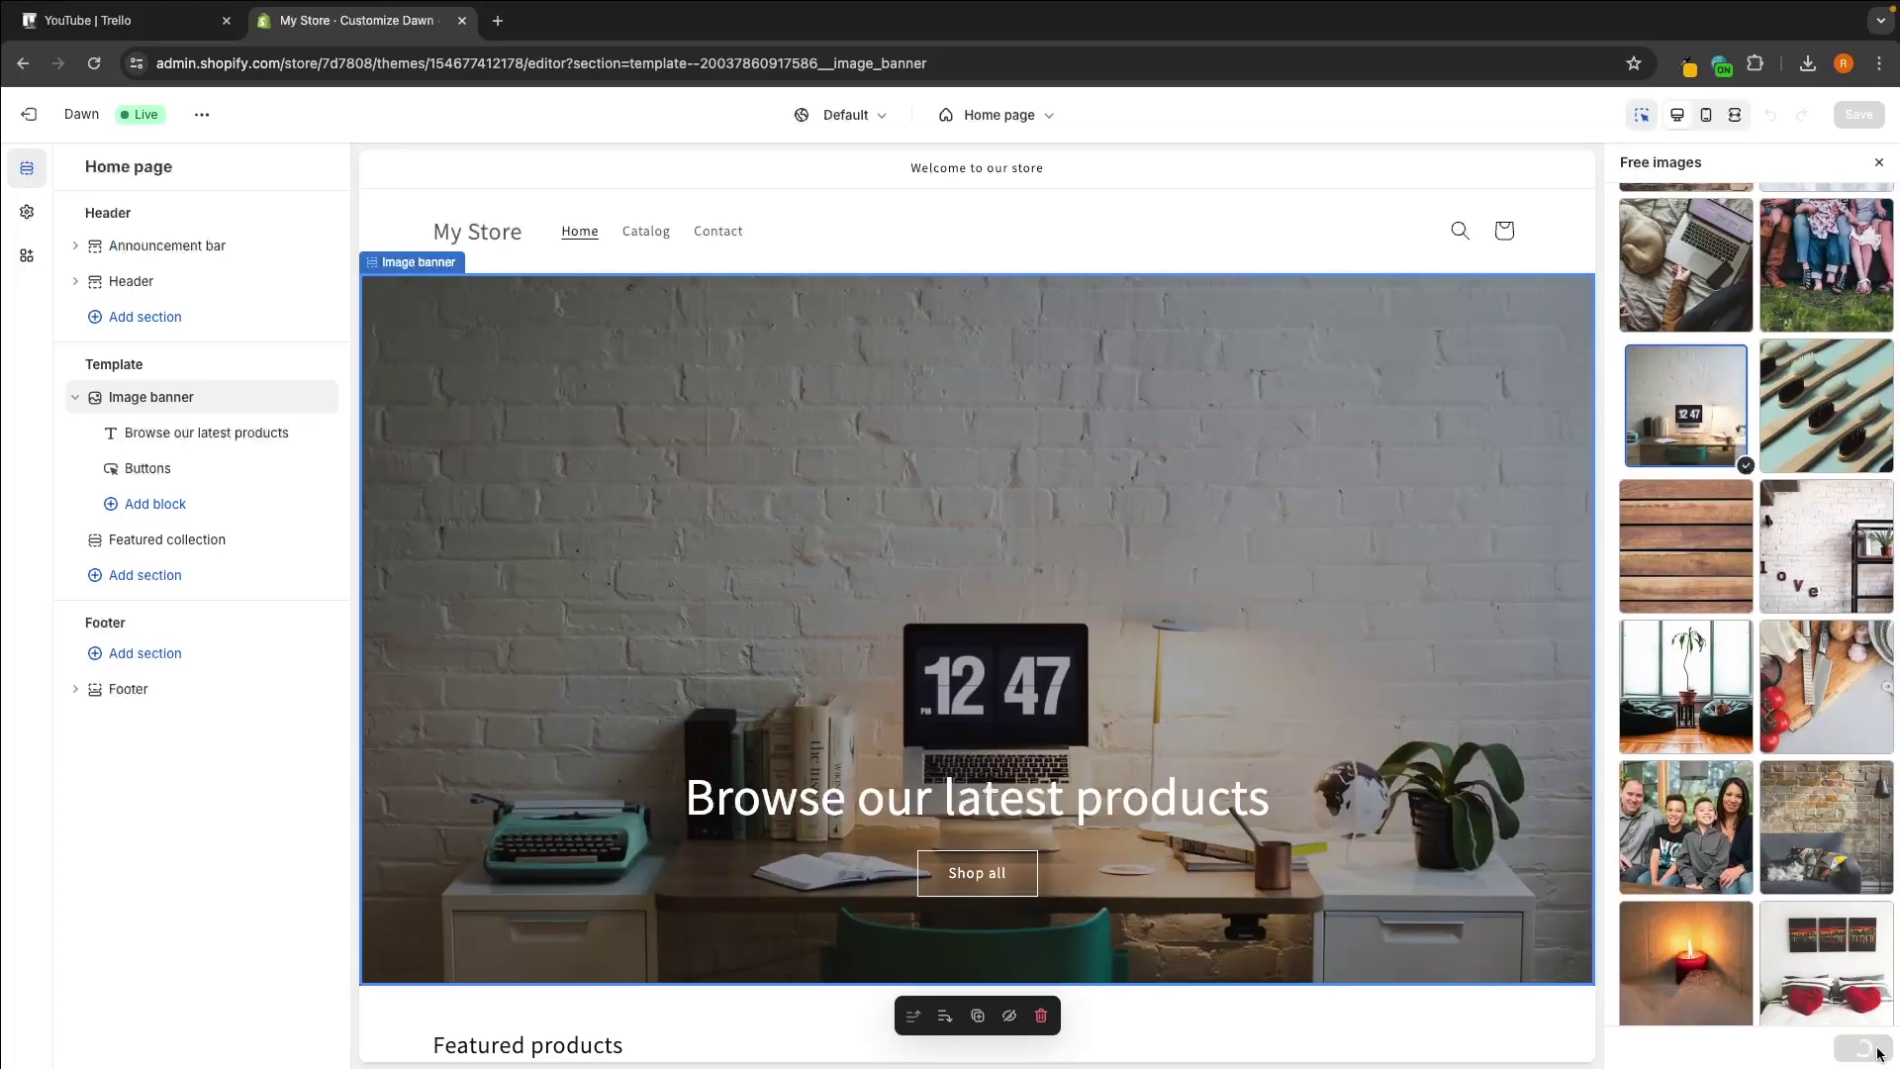
# Set the image banner's second image to the free Home & Furniture photo of a living room with a plant and cat.
pyautogui.scroll(-1, 948, 432)
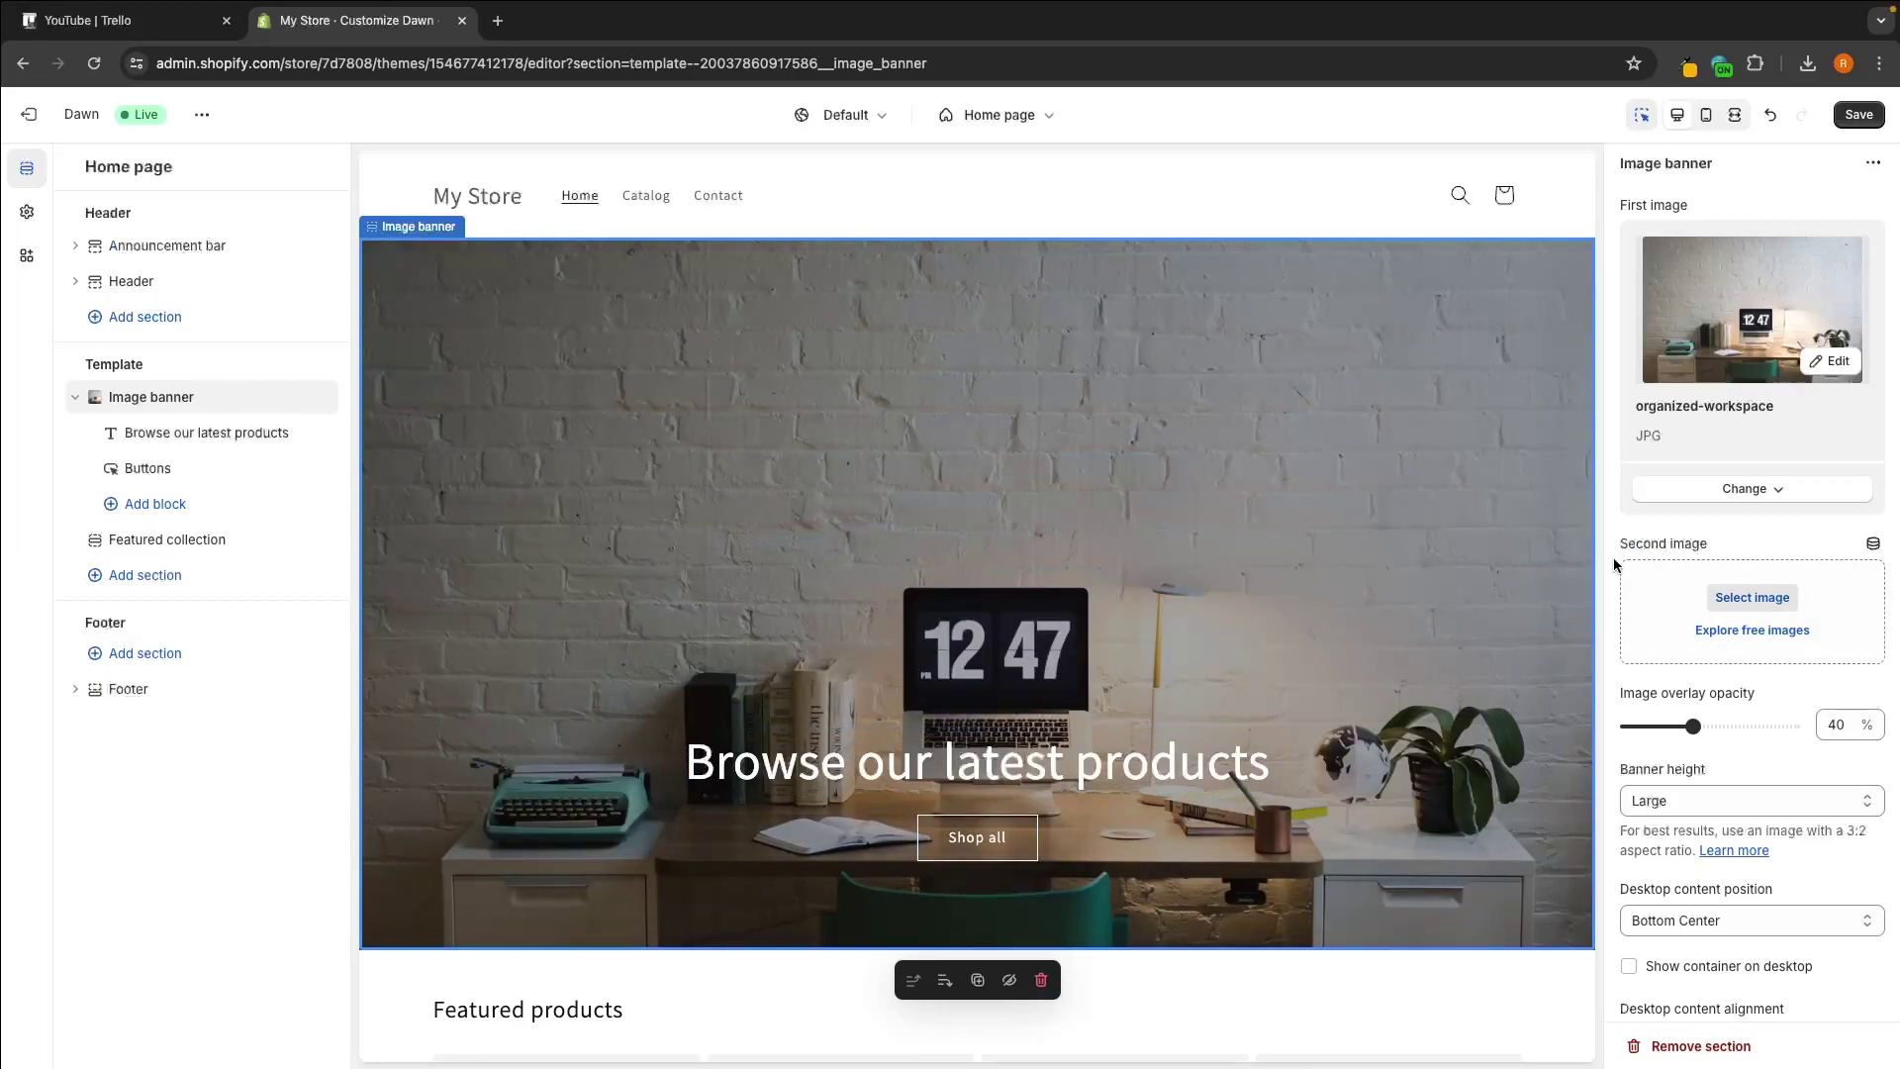
pyautogui.click(1732, 629)
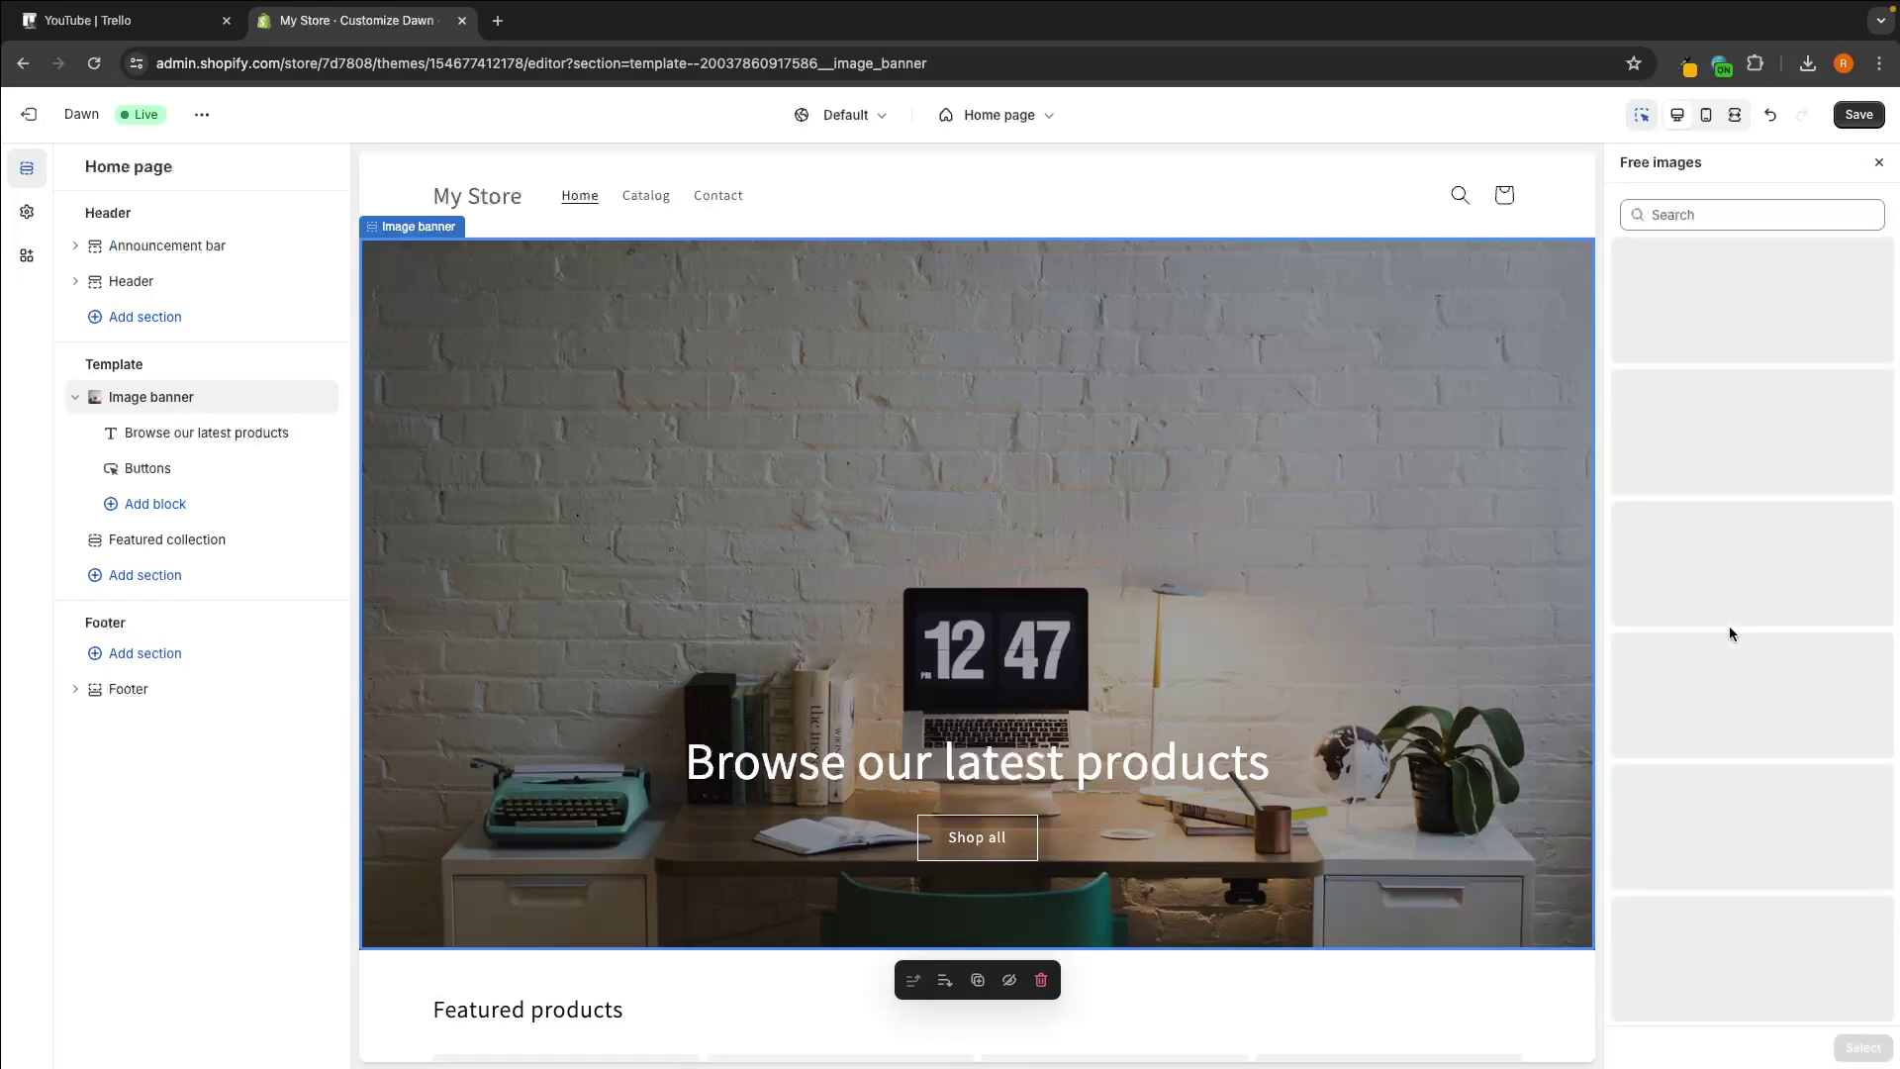
pyautogui.scroll(-1, 1743, 592)
pyautogui.scroll(-10, 1743, 592)
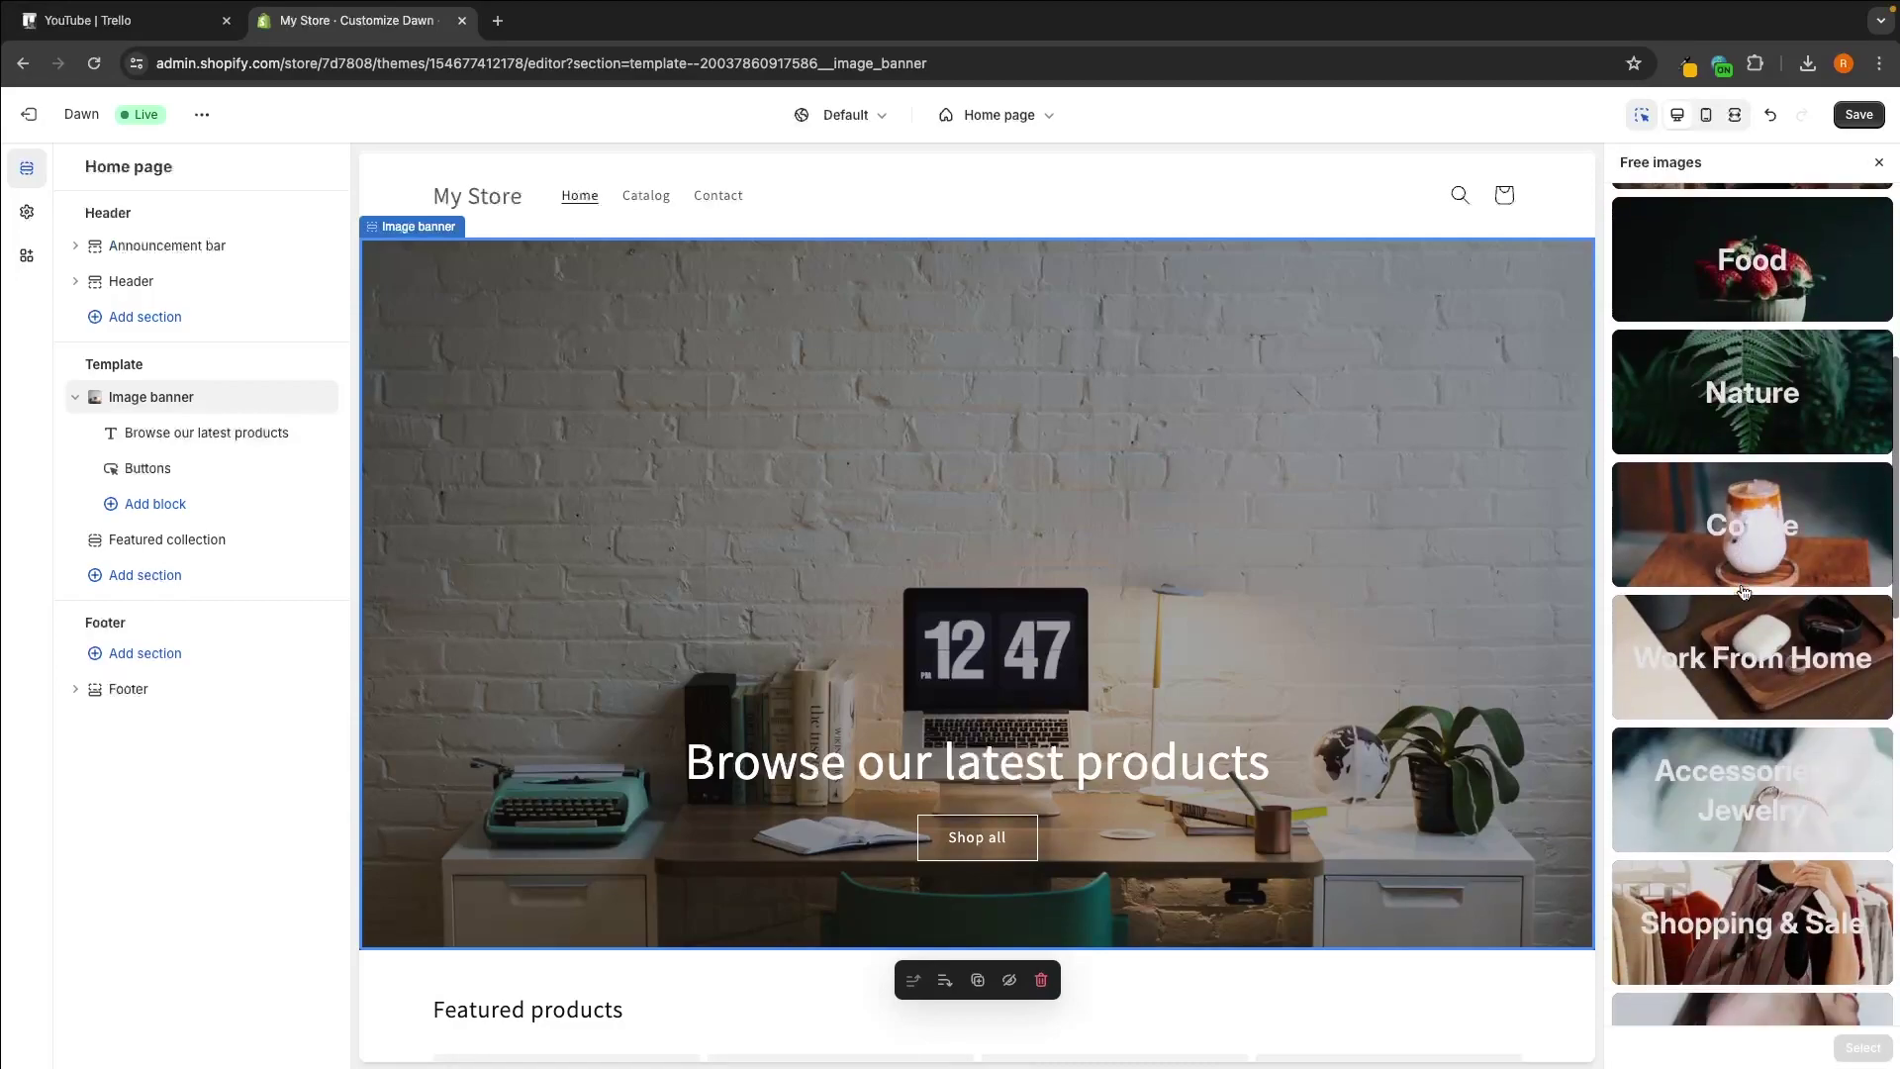
pyautogui.scroll(-6, 1744, 592)
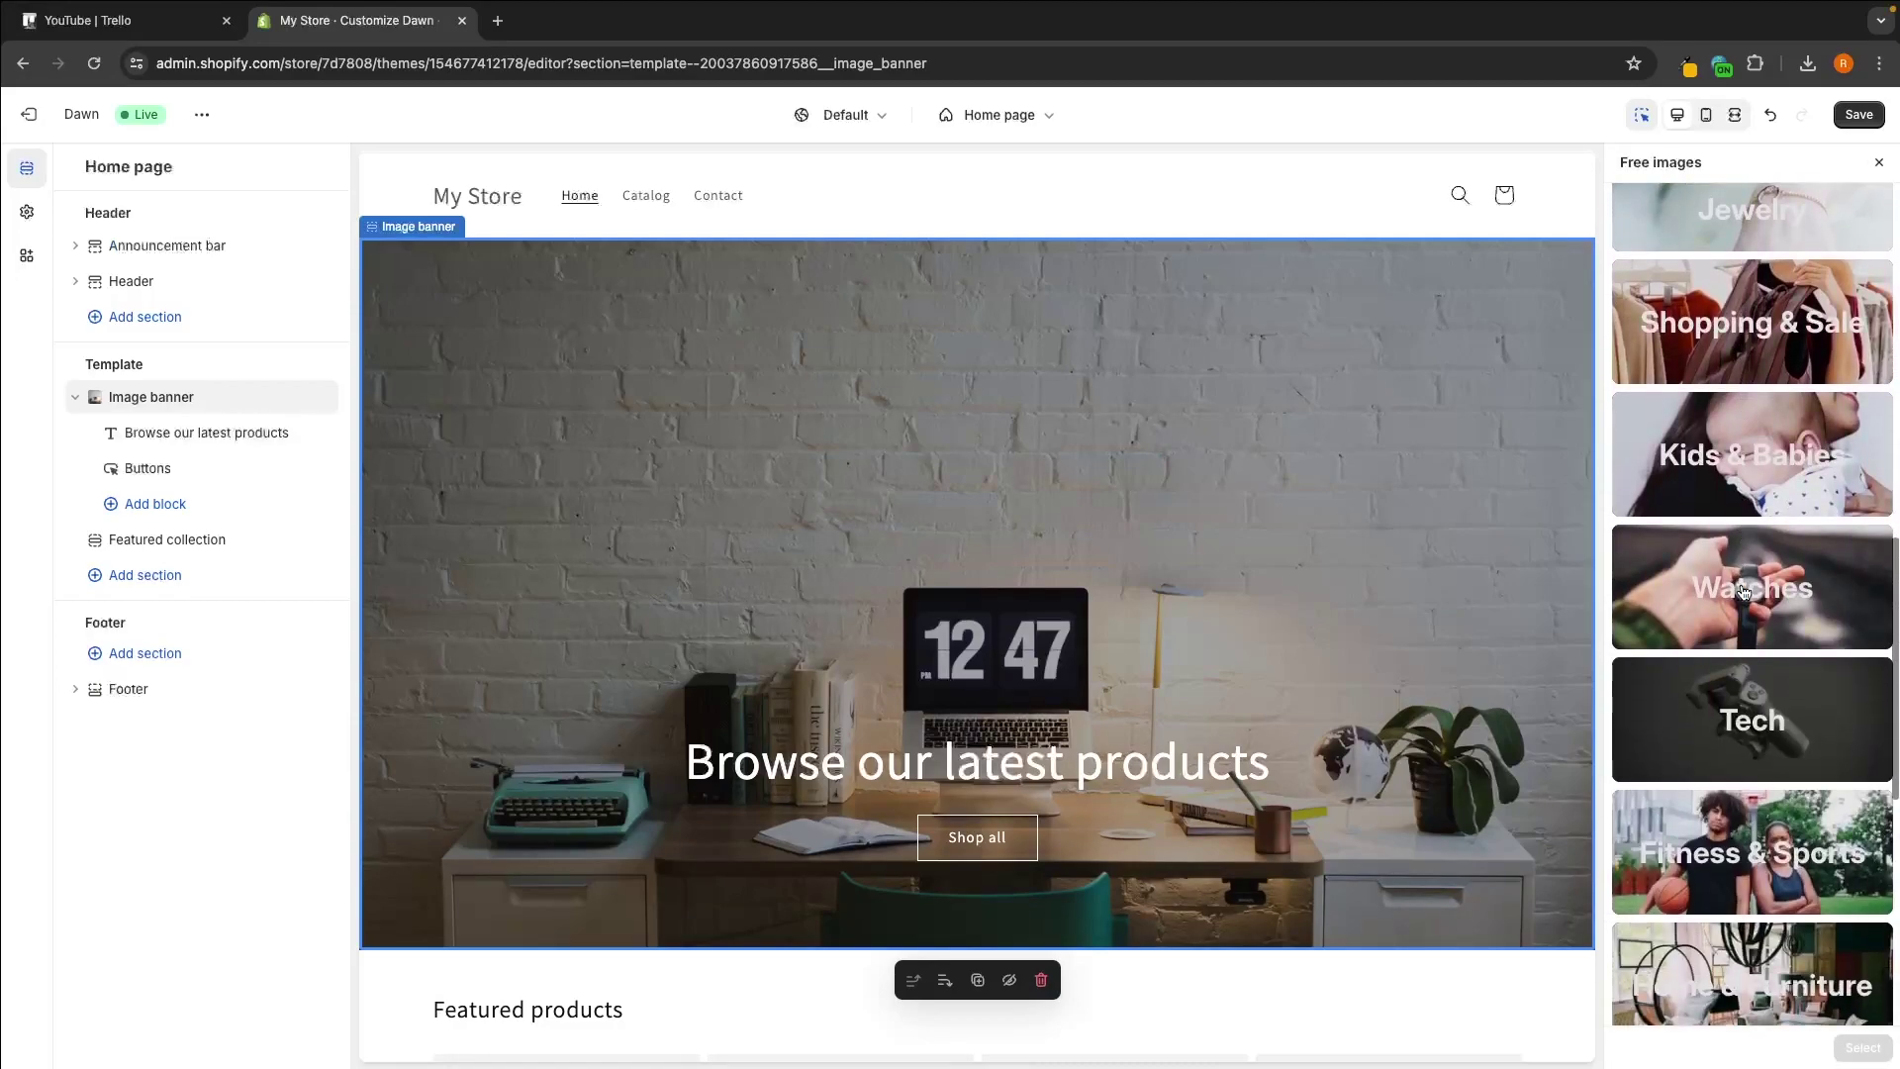
pyautogui.click(1740, 712)
pyautogui.scroll(-3, 1740, 711)
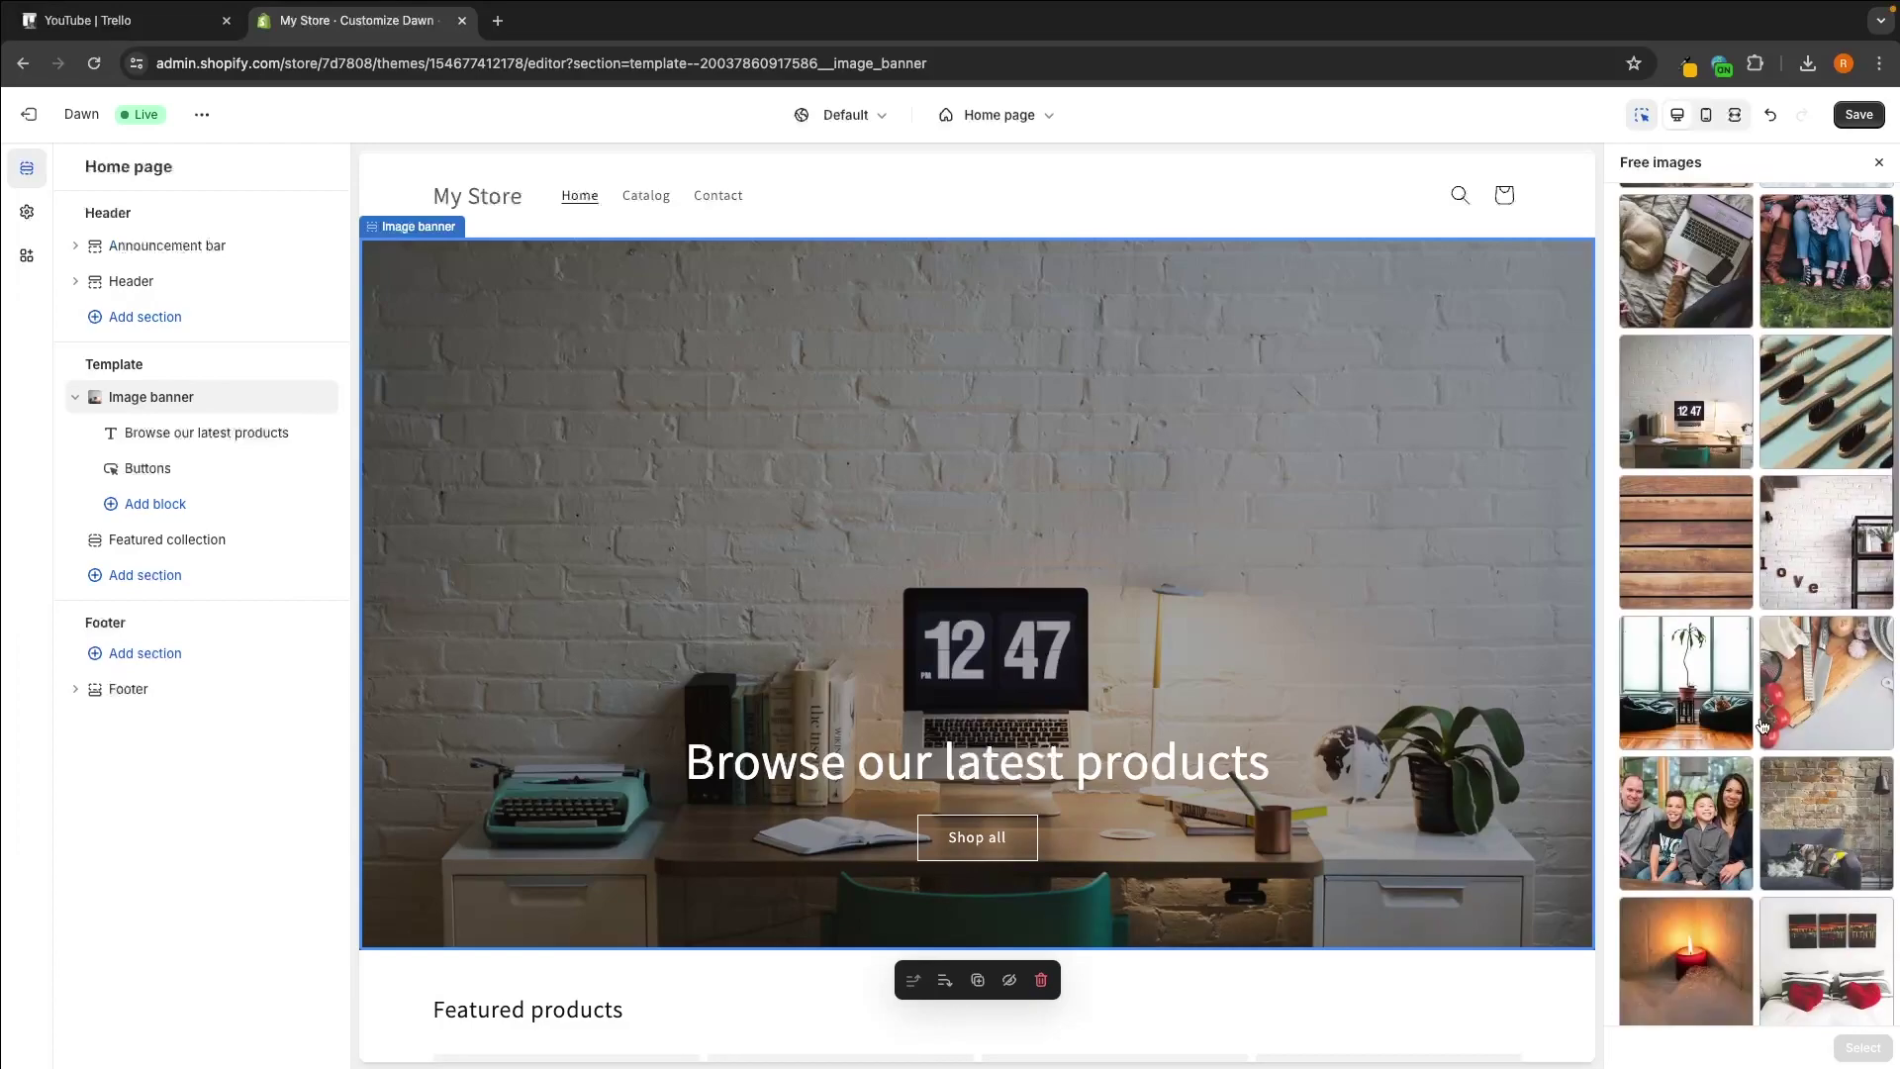
pyautogui.click(1696, 716)
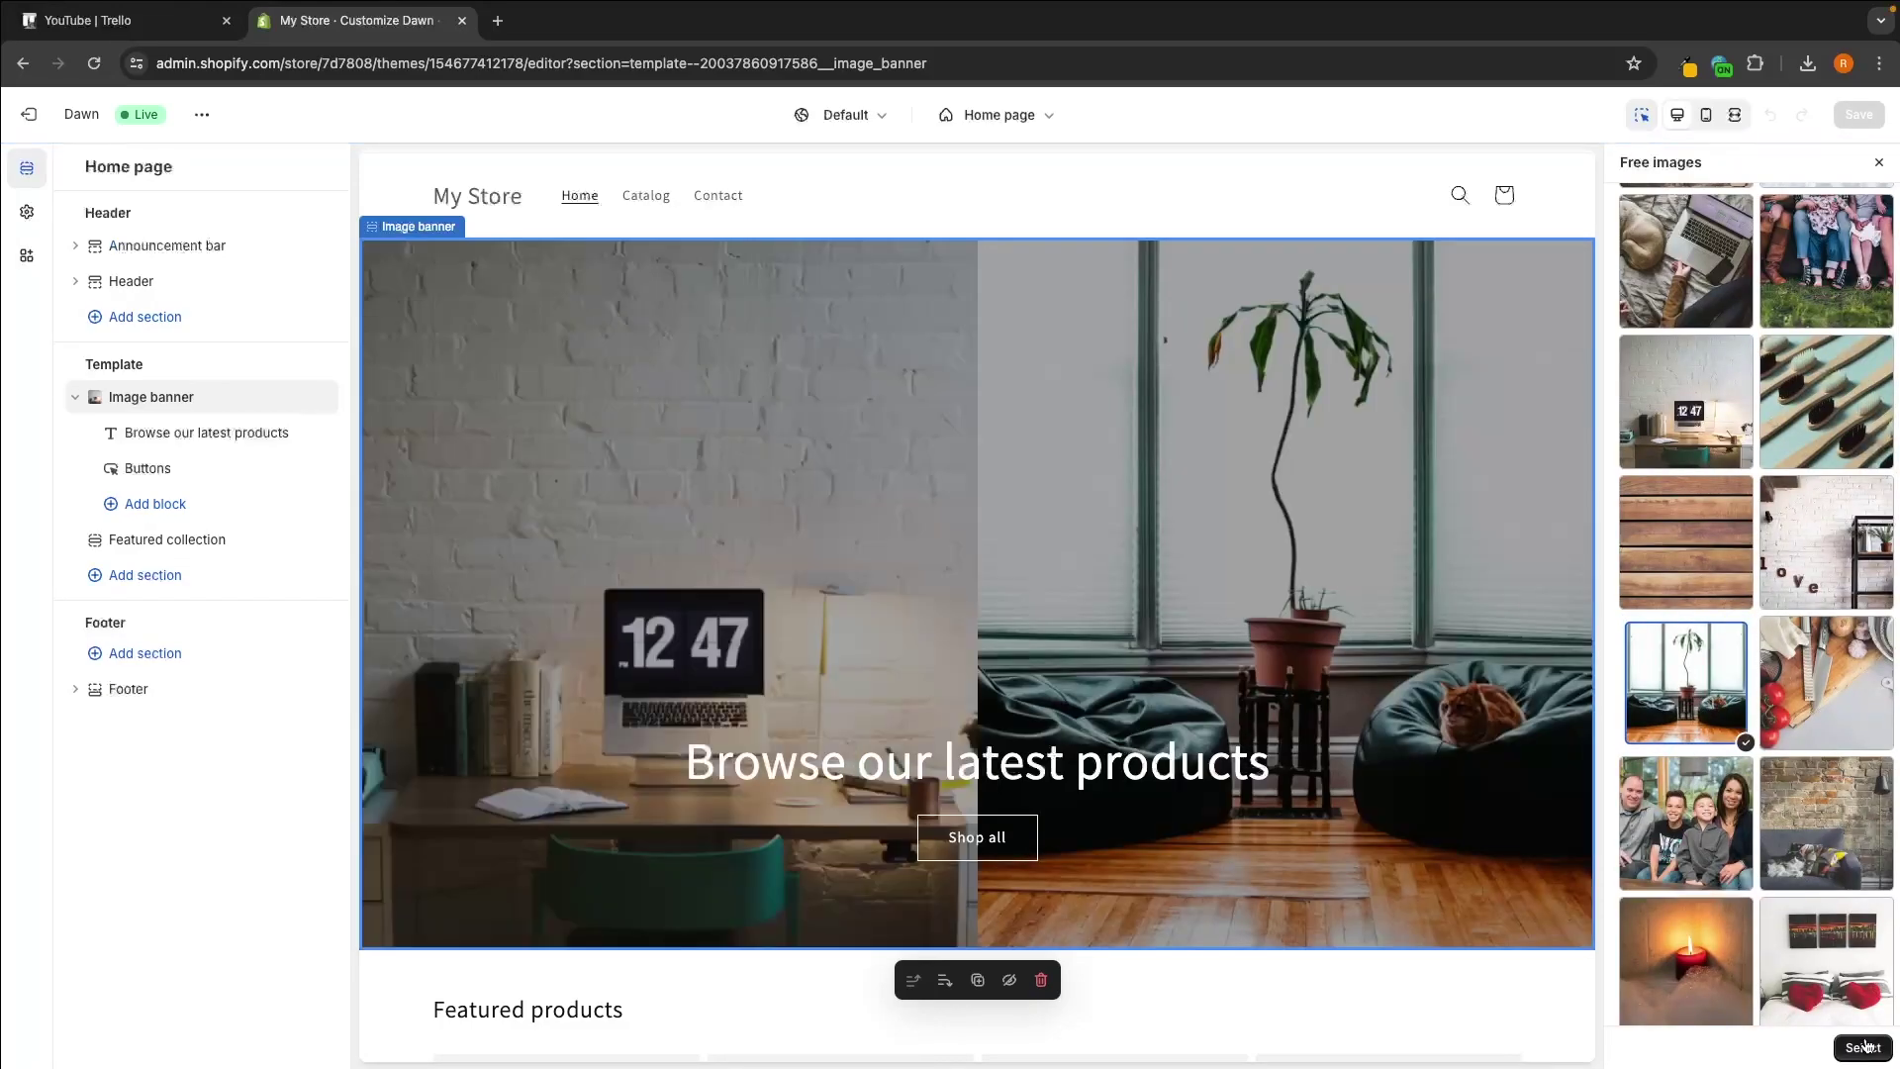
pyautogui.click(1863, 1047)
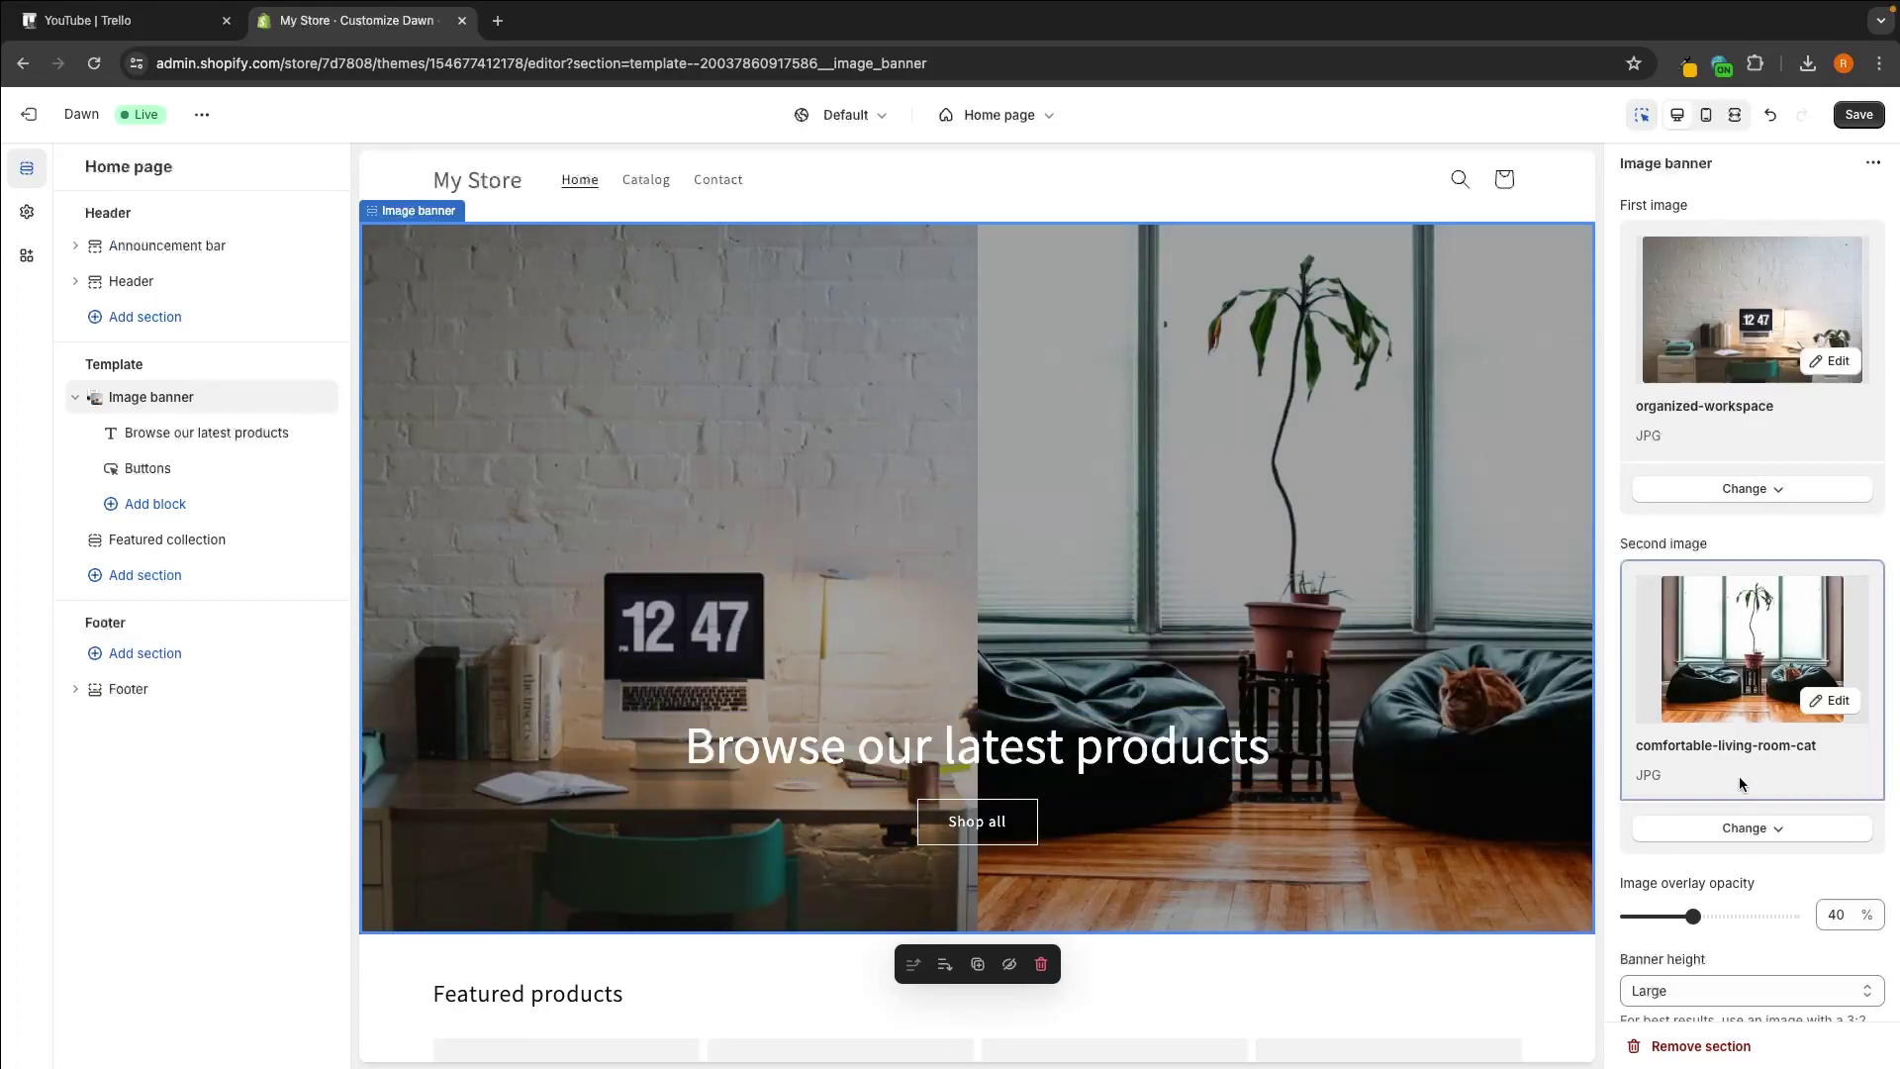
# Remove the second image from the image banner.
pyautogui.click(1739, 829)
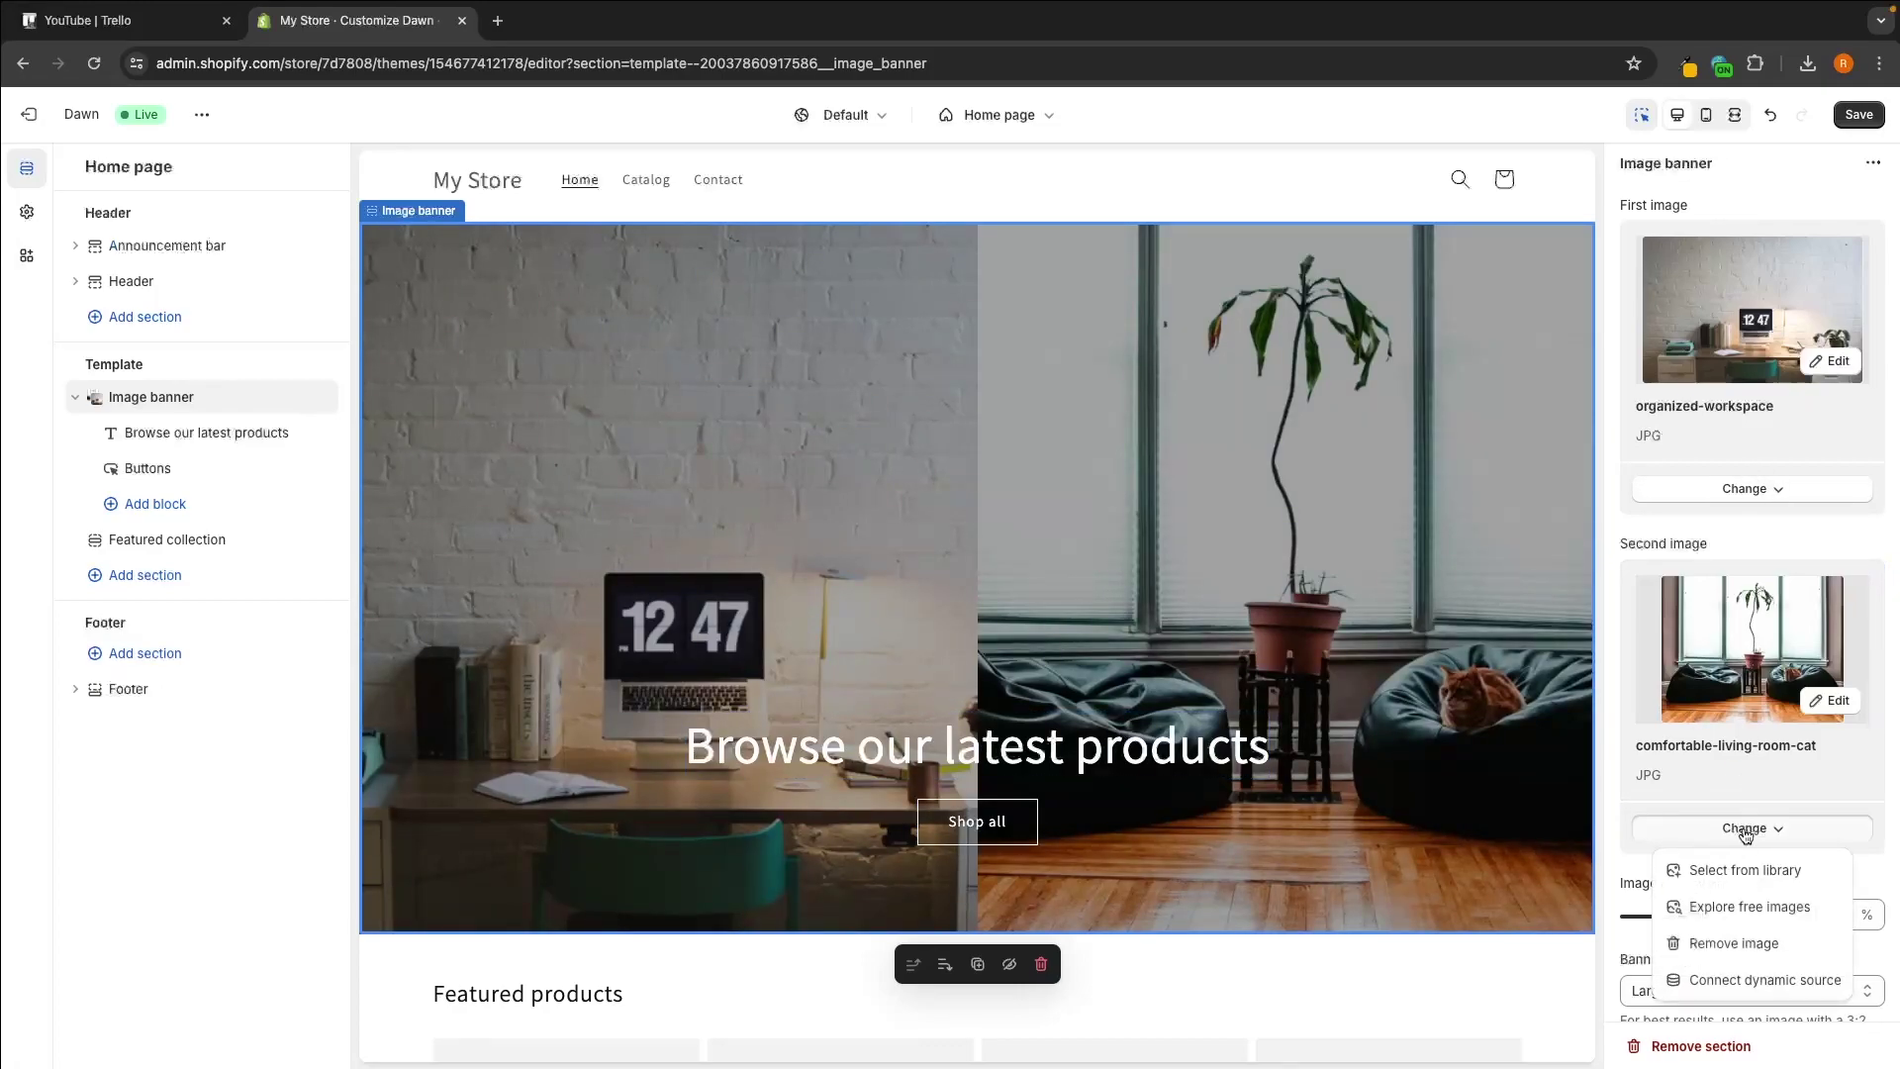
pyautogui.click(1730, 943)
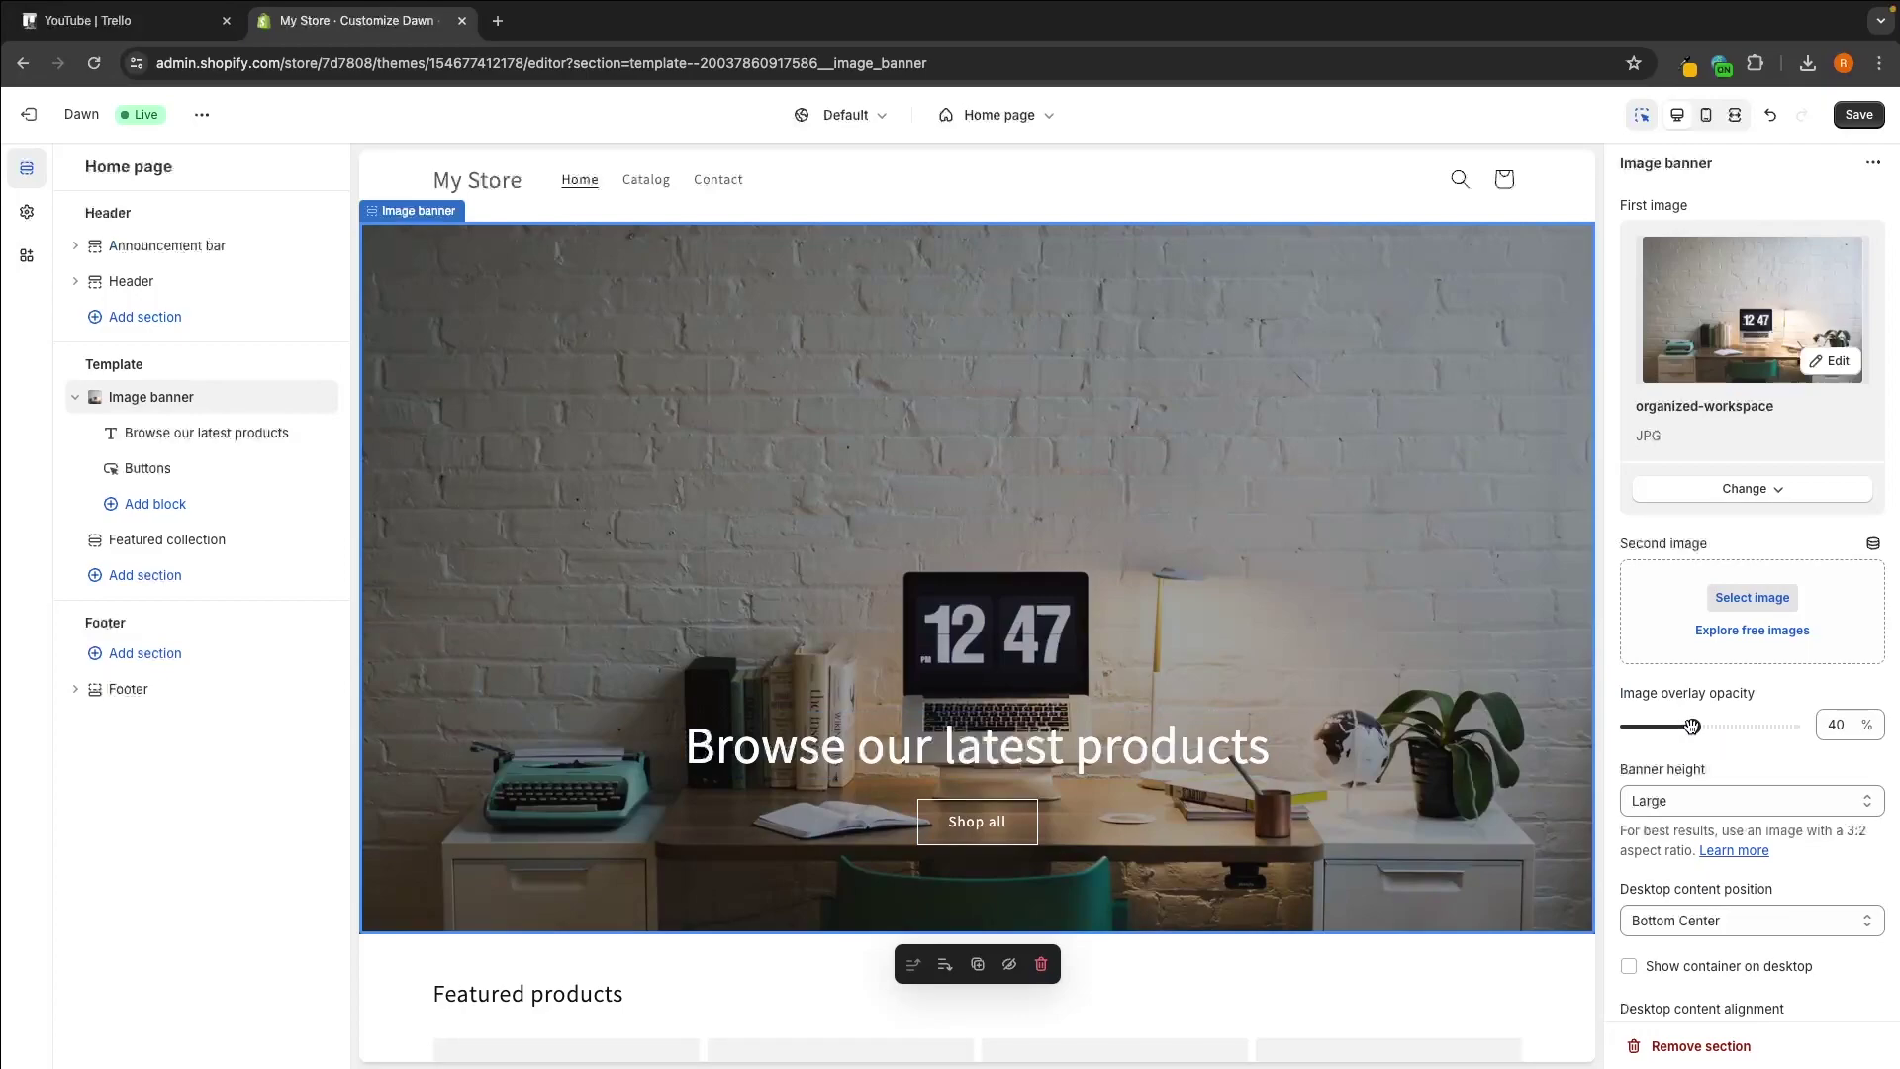
# Try the banner with 0% image overlay opacity and with Small height, restoring 40% opacity and Large height.
pyautogui.moveTo(1694, 726); pyautogui.dragTo(1628, 726)
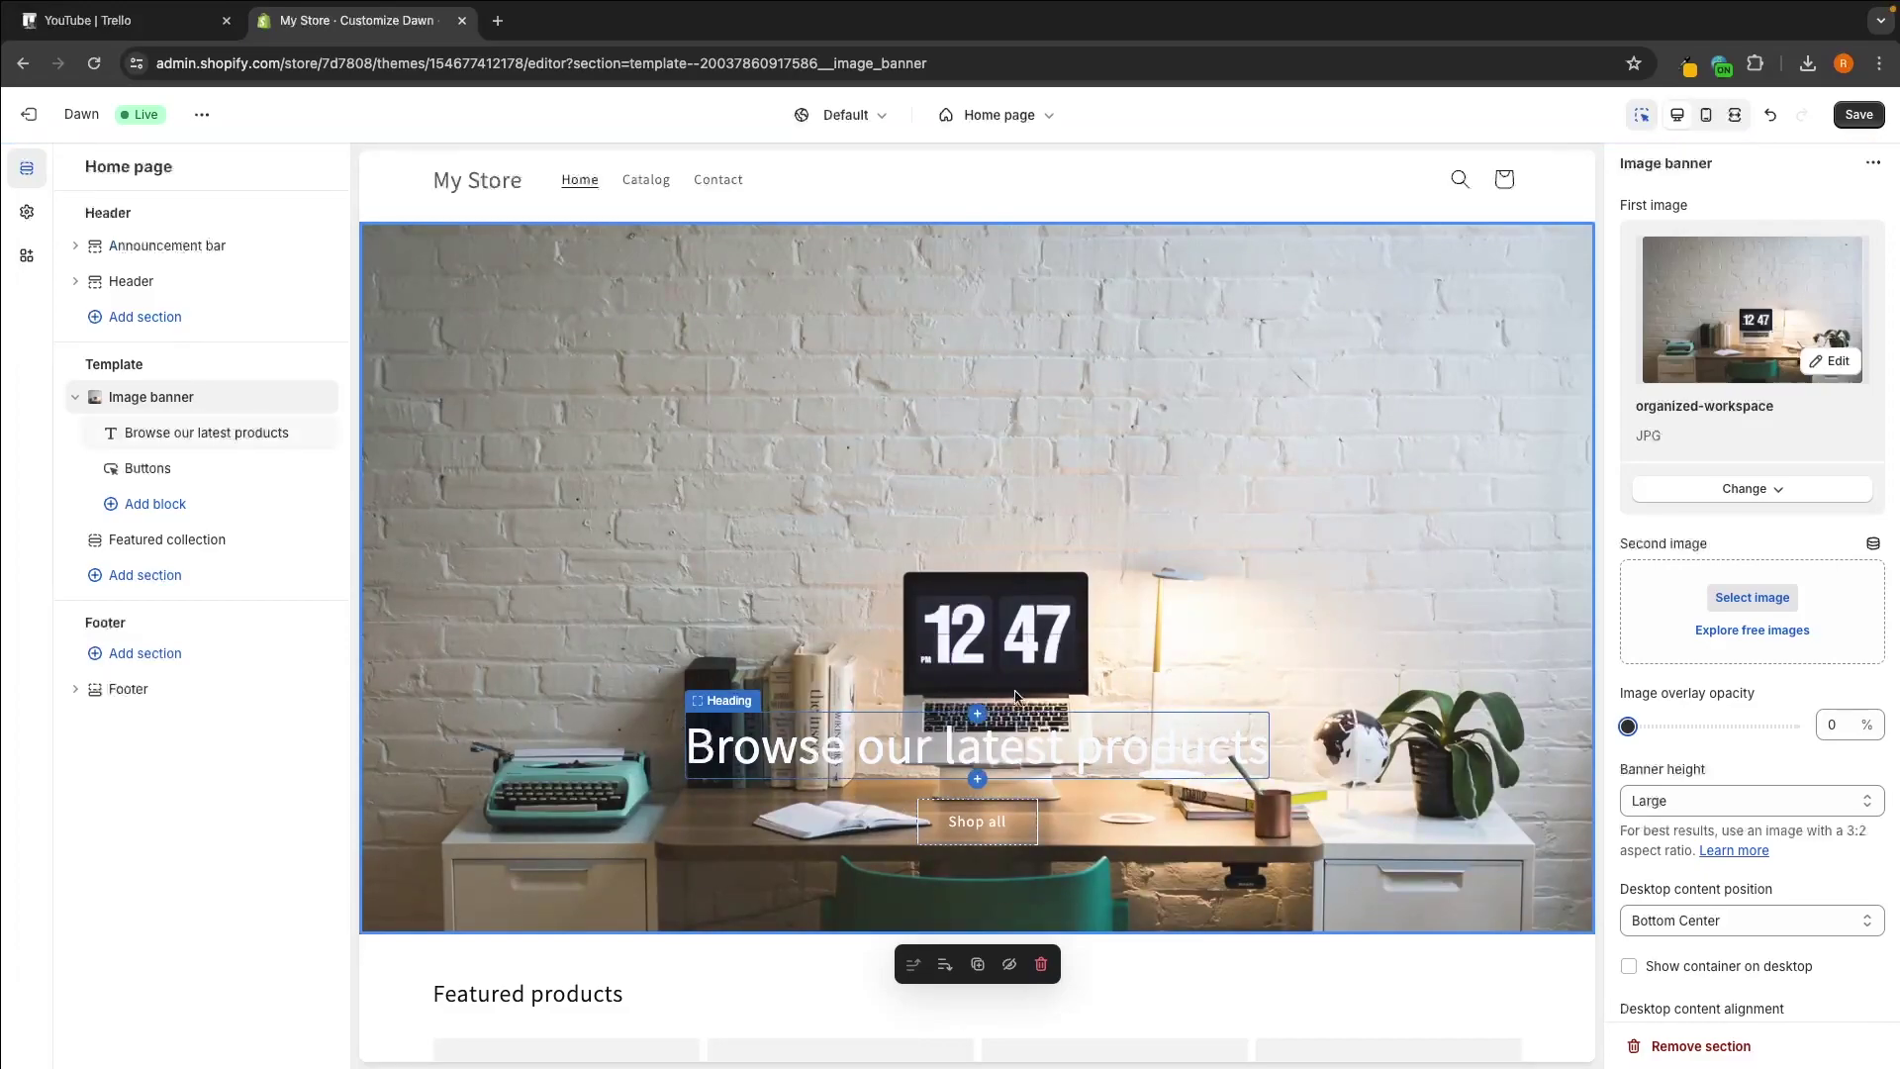
pyautogui.moveTo(1629, 725); pyautogui.dragTo(1693, 725)
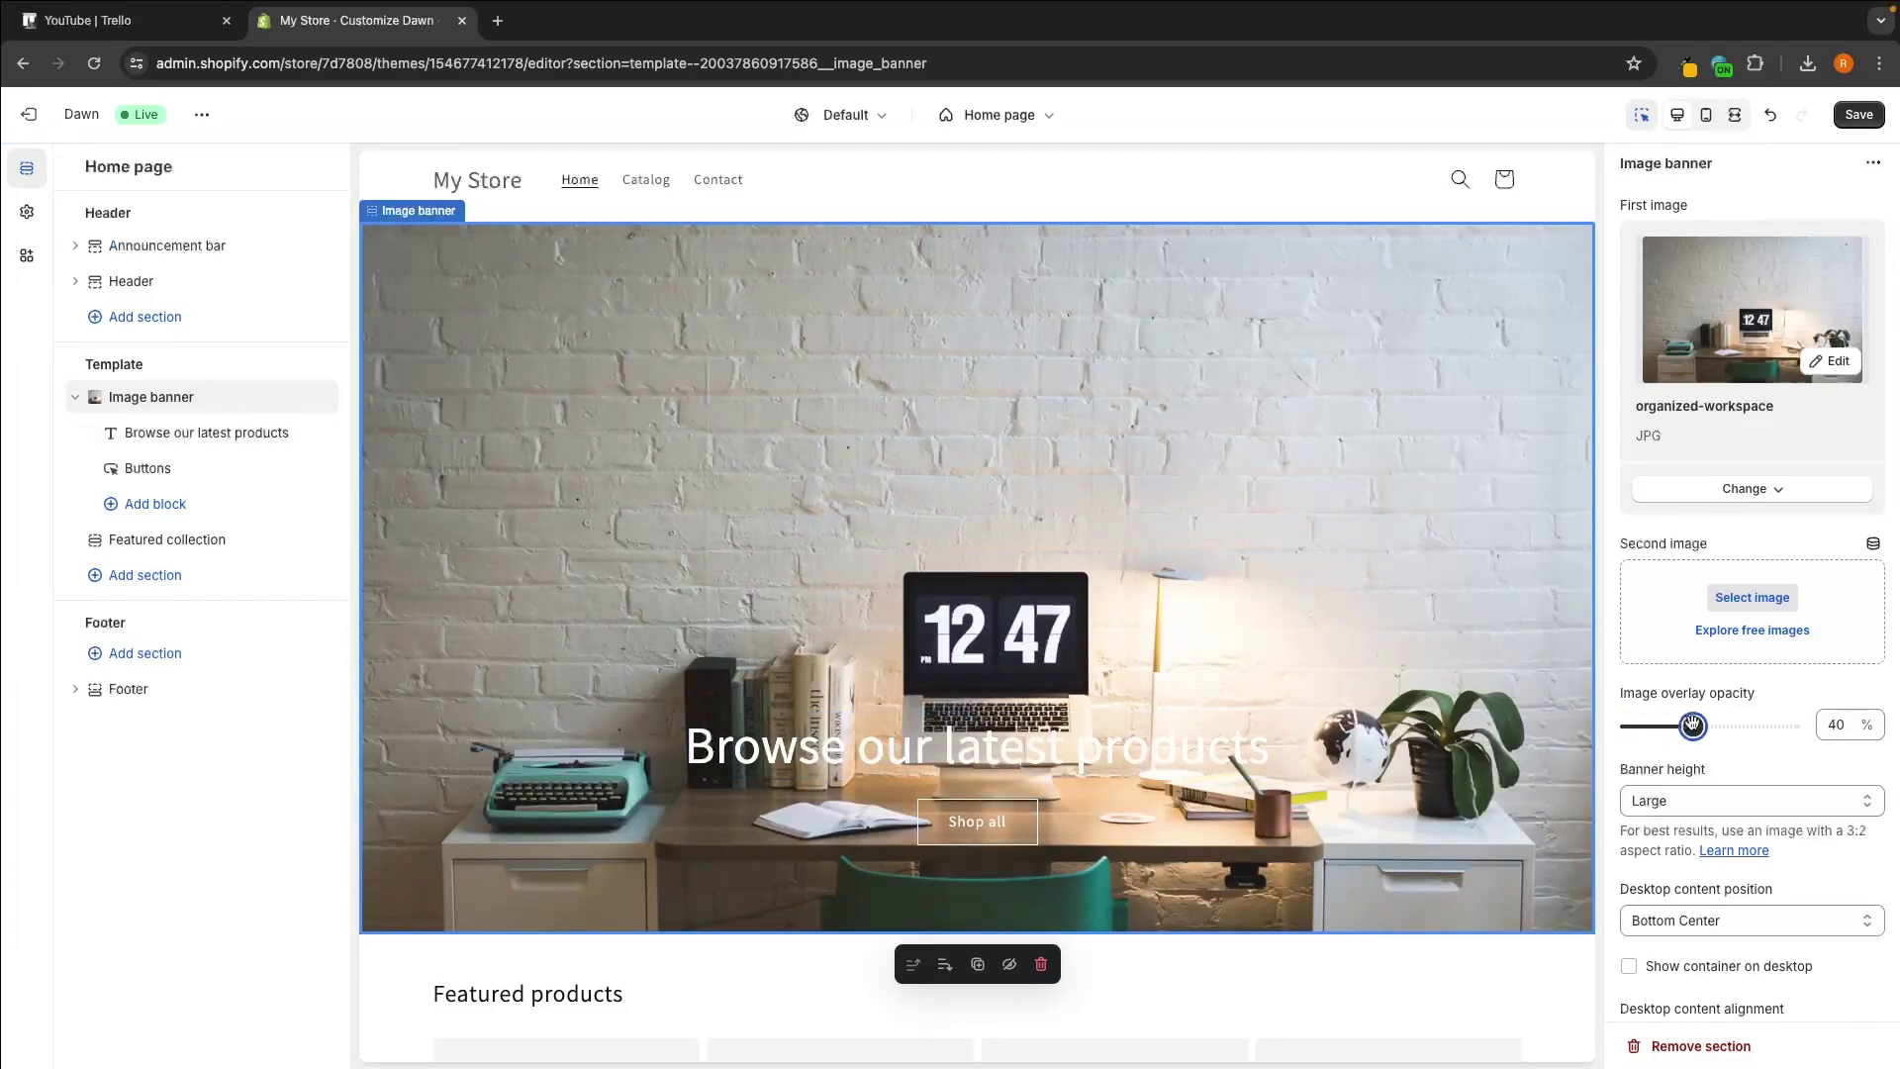
pyautogui.scroll(-1, 1747, 719)
pyautogui.scroll(-2, 1744, 710)
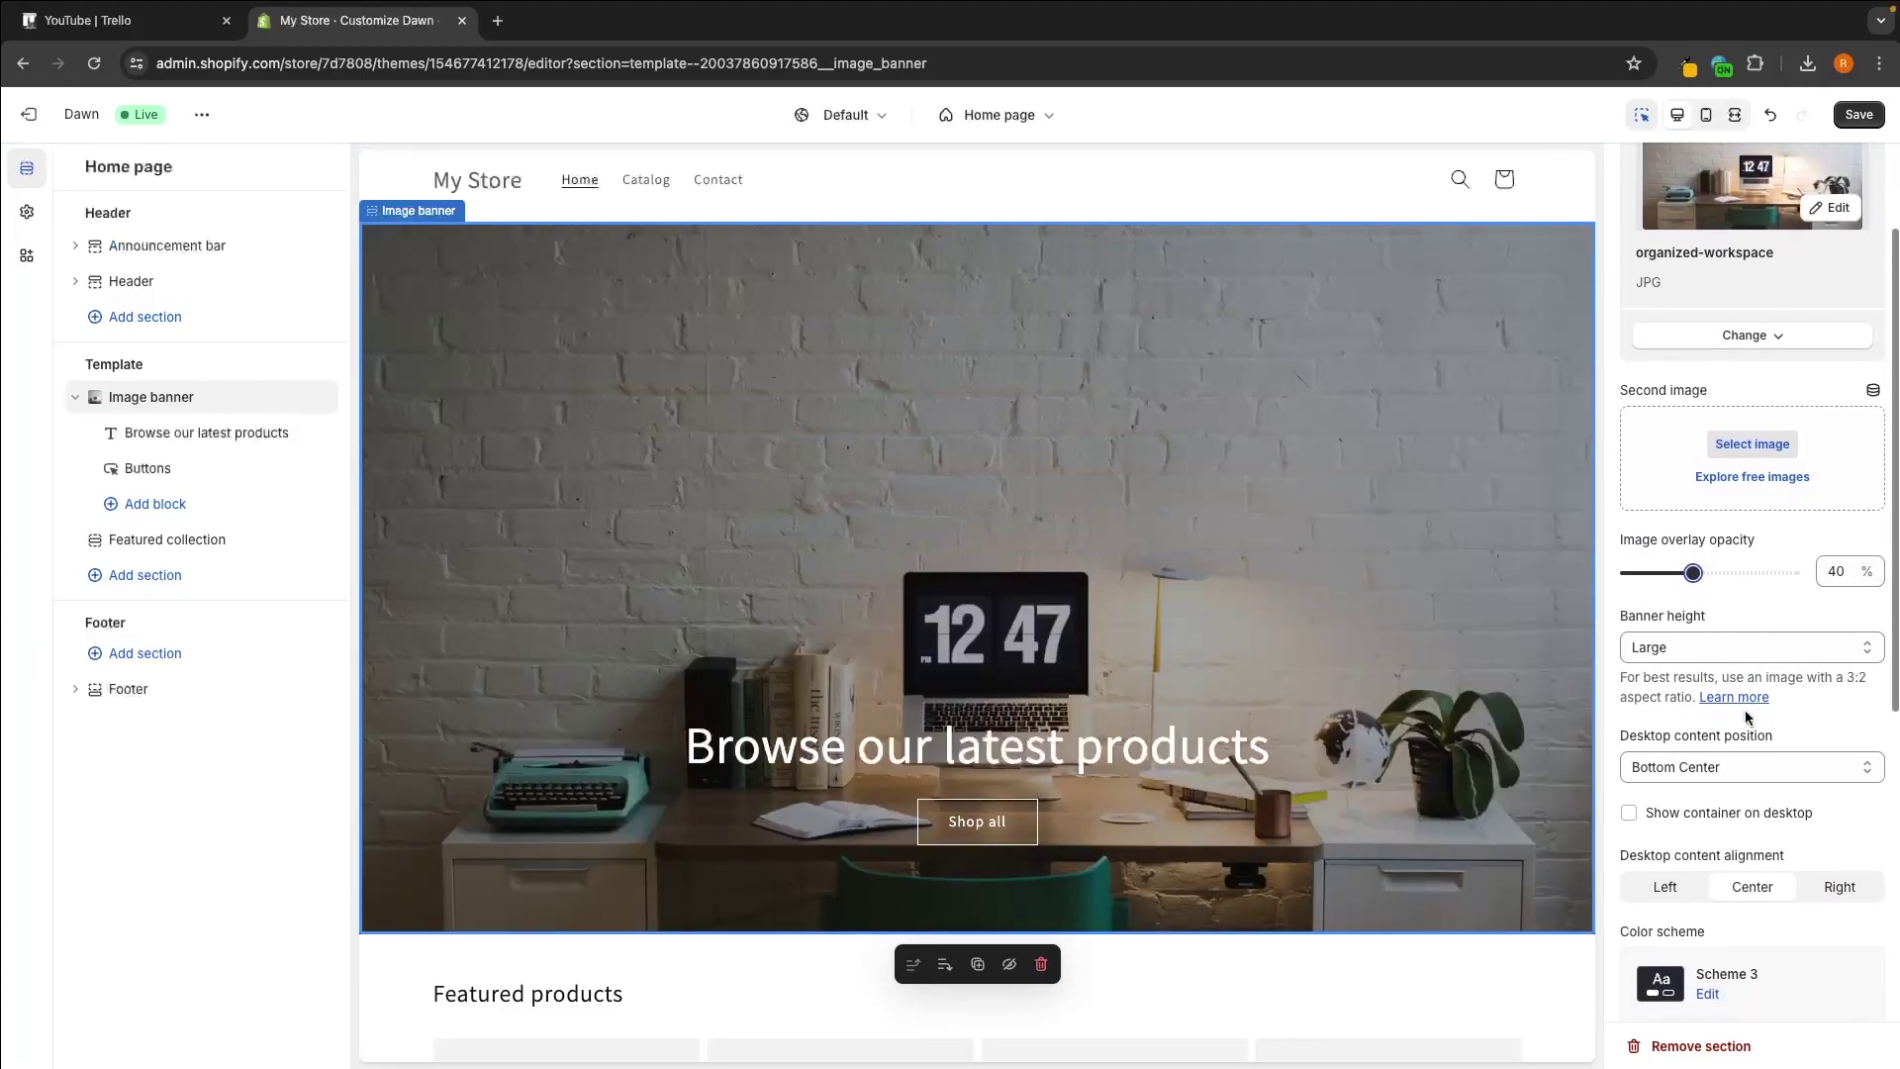
pyautogui.click(1649, 641)
pyautogui.click(1652, 597)
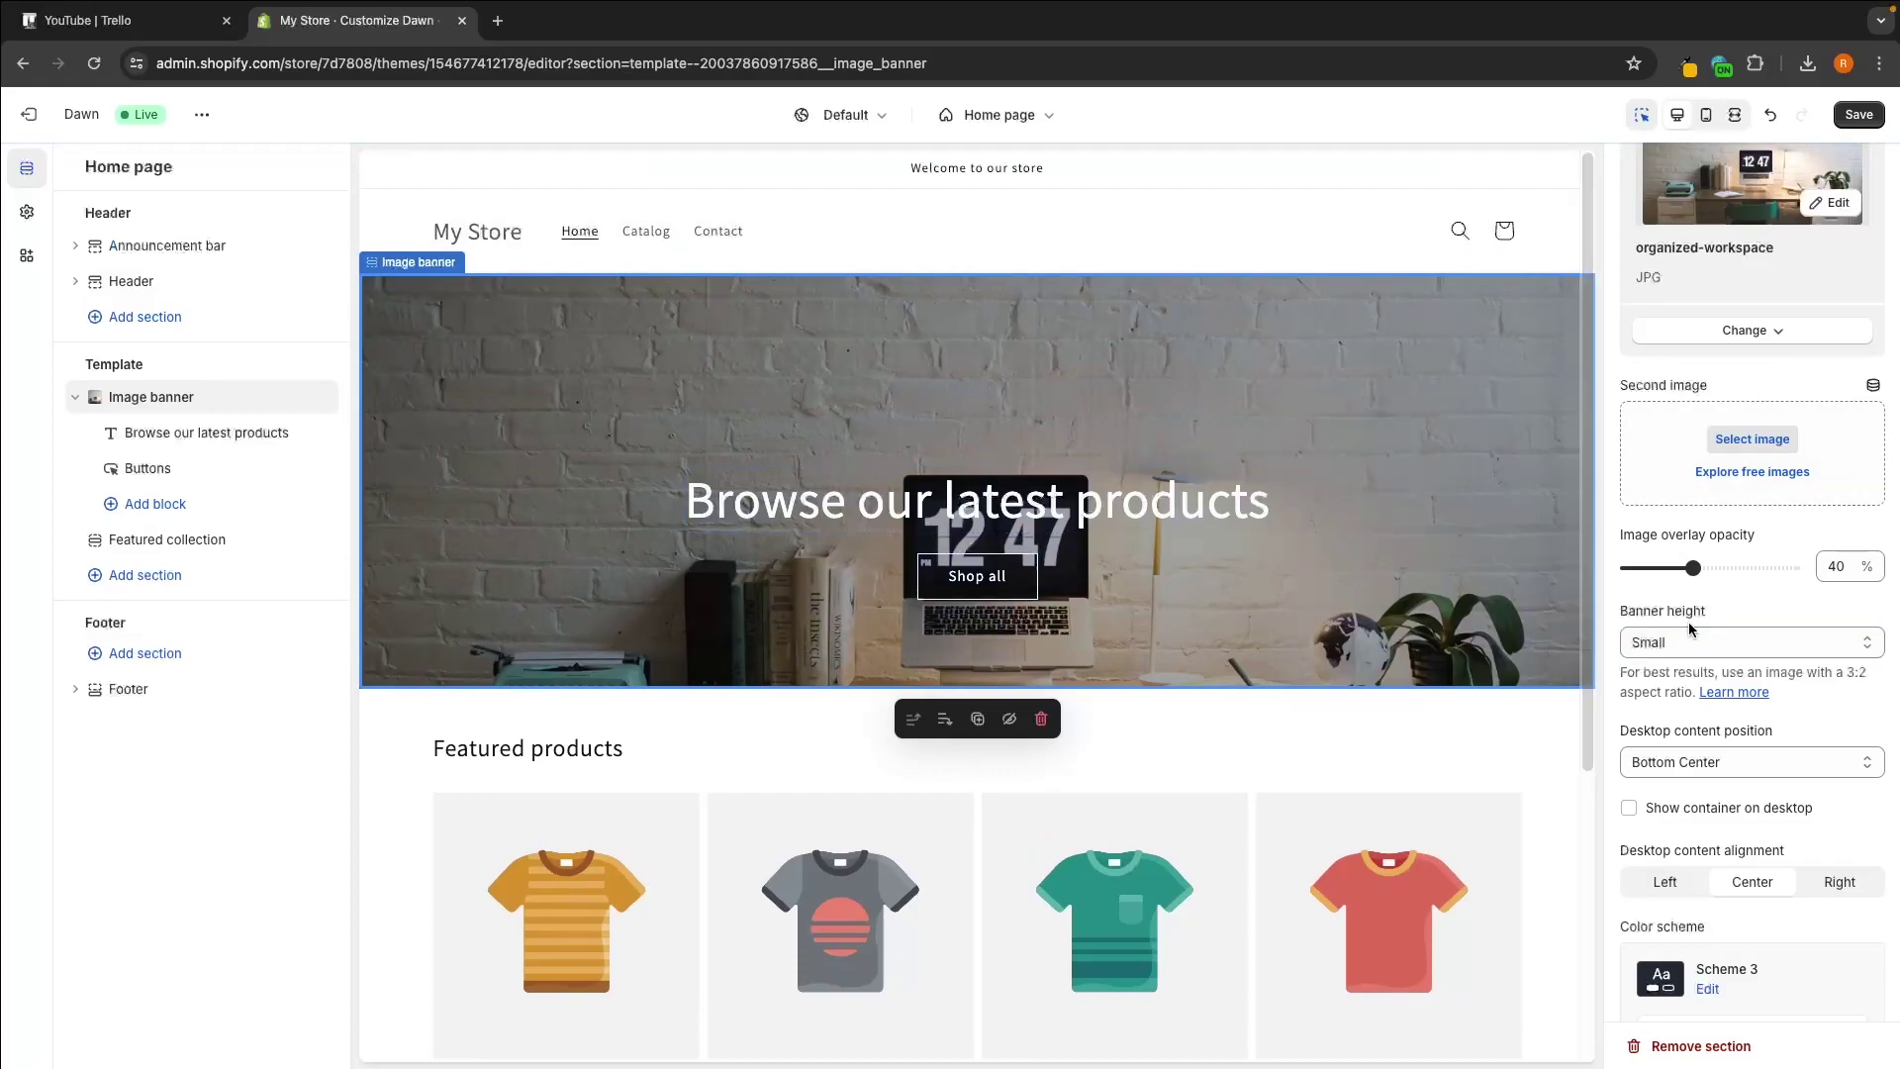
pyautogui.click(1683, 641)
pyautogui.click(1678, 686)
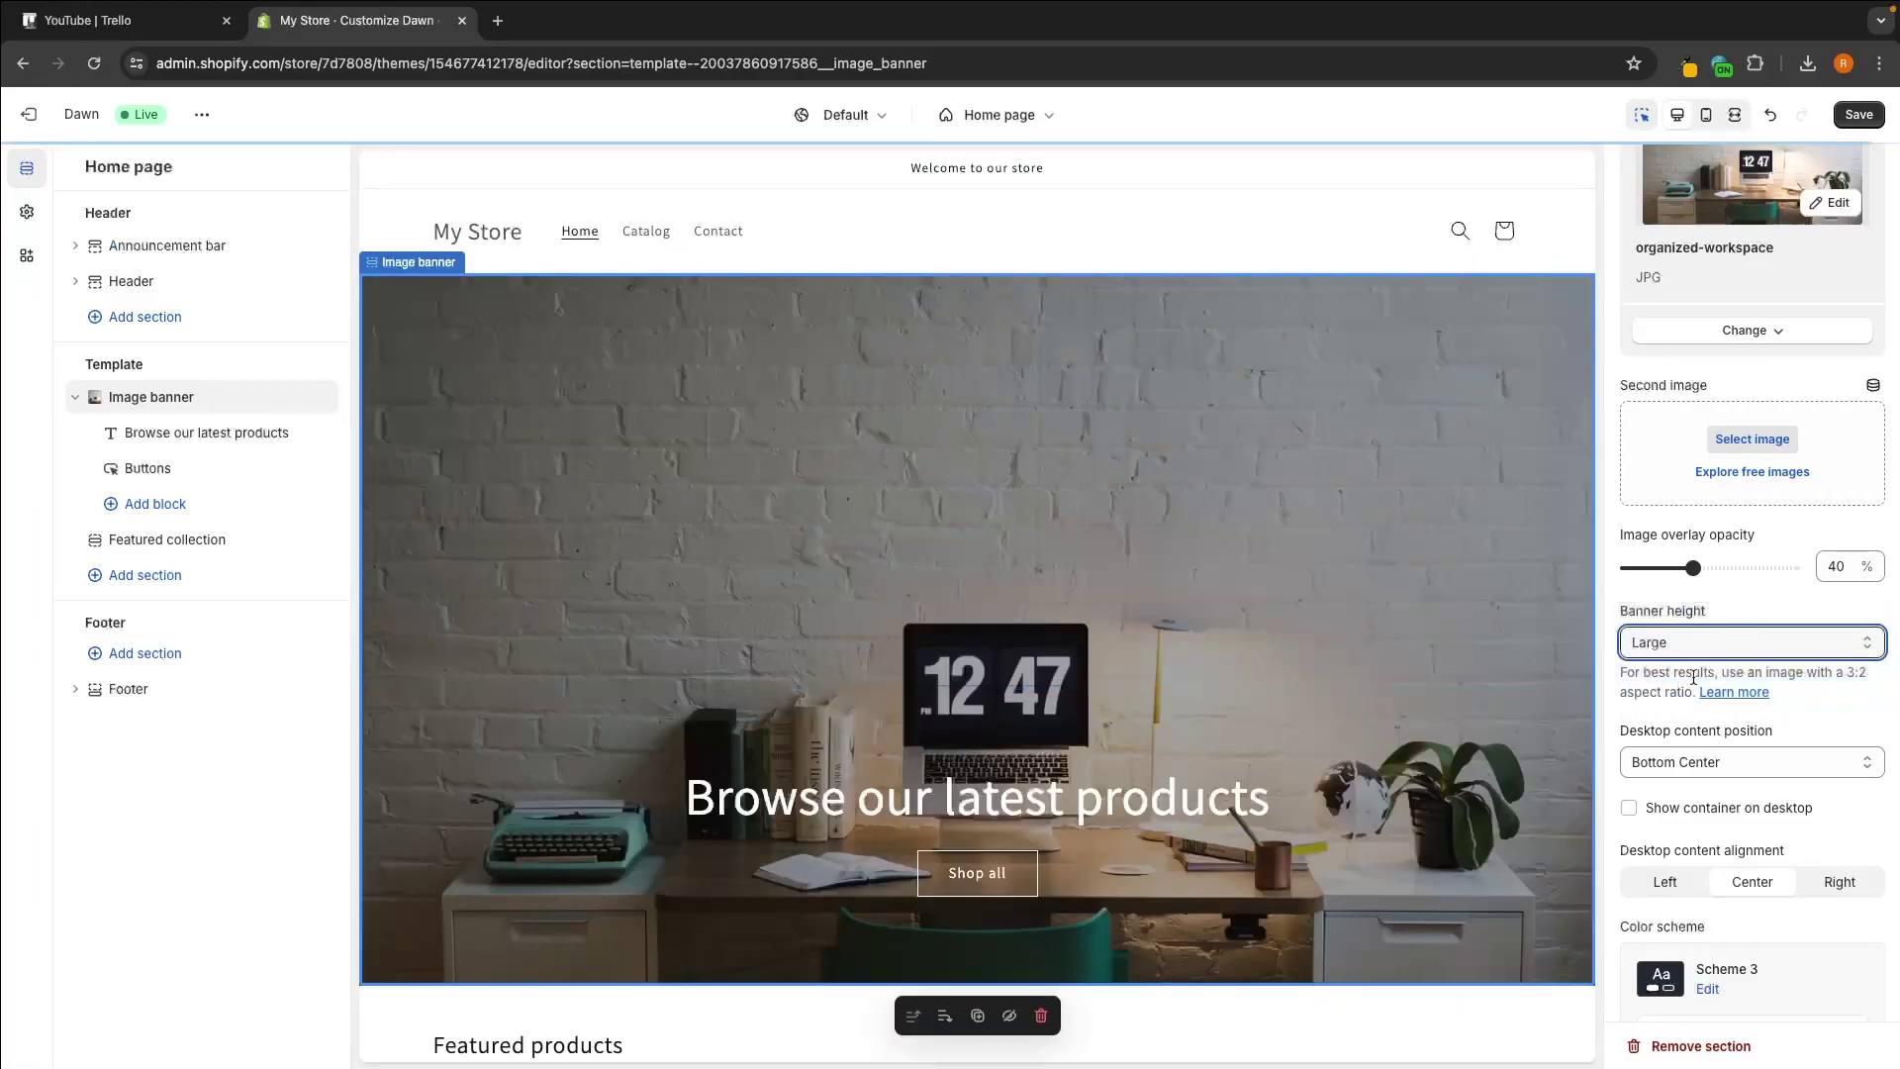
# Set the image banner's desktop content position to Top Center.
pyautogui.scroll(-2, 1690, 683)
pyautogui.click(1742, 568)
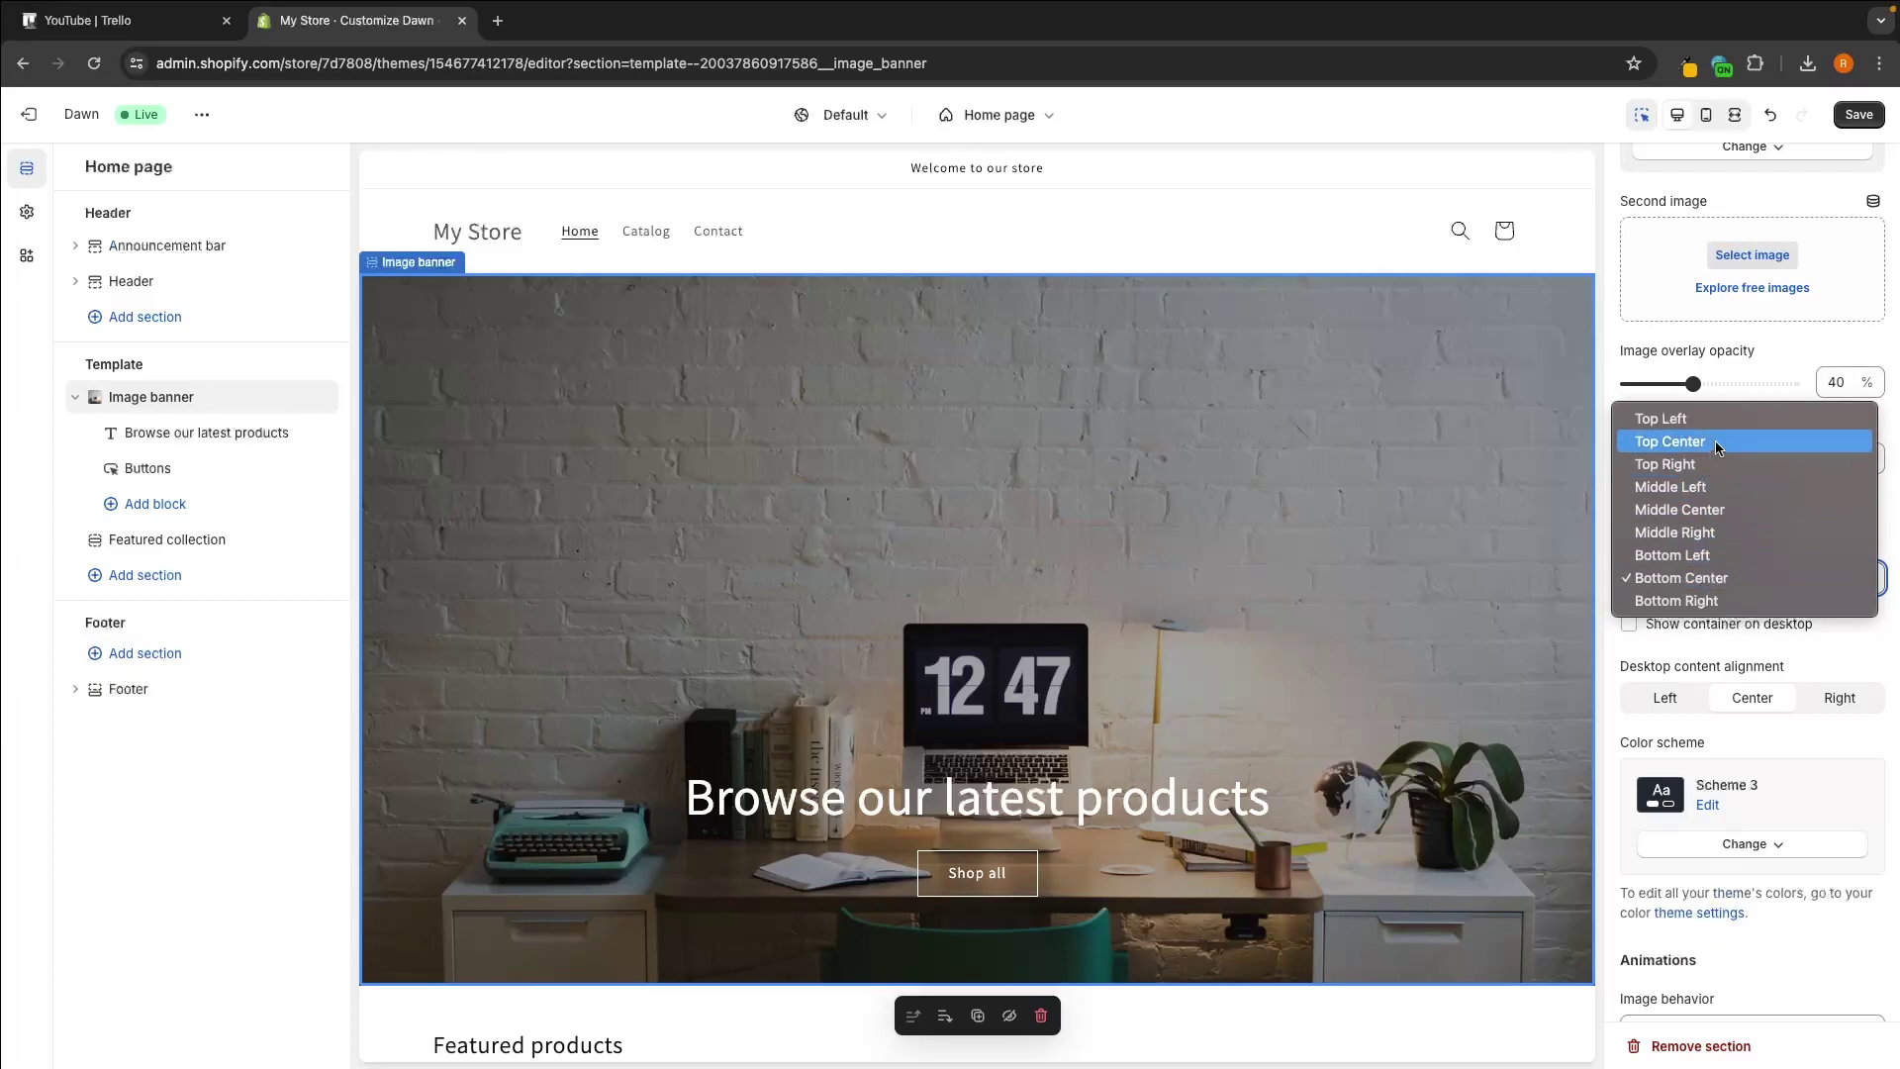
pyautogui.click(1682, 441)
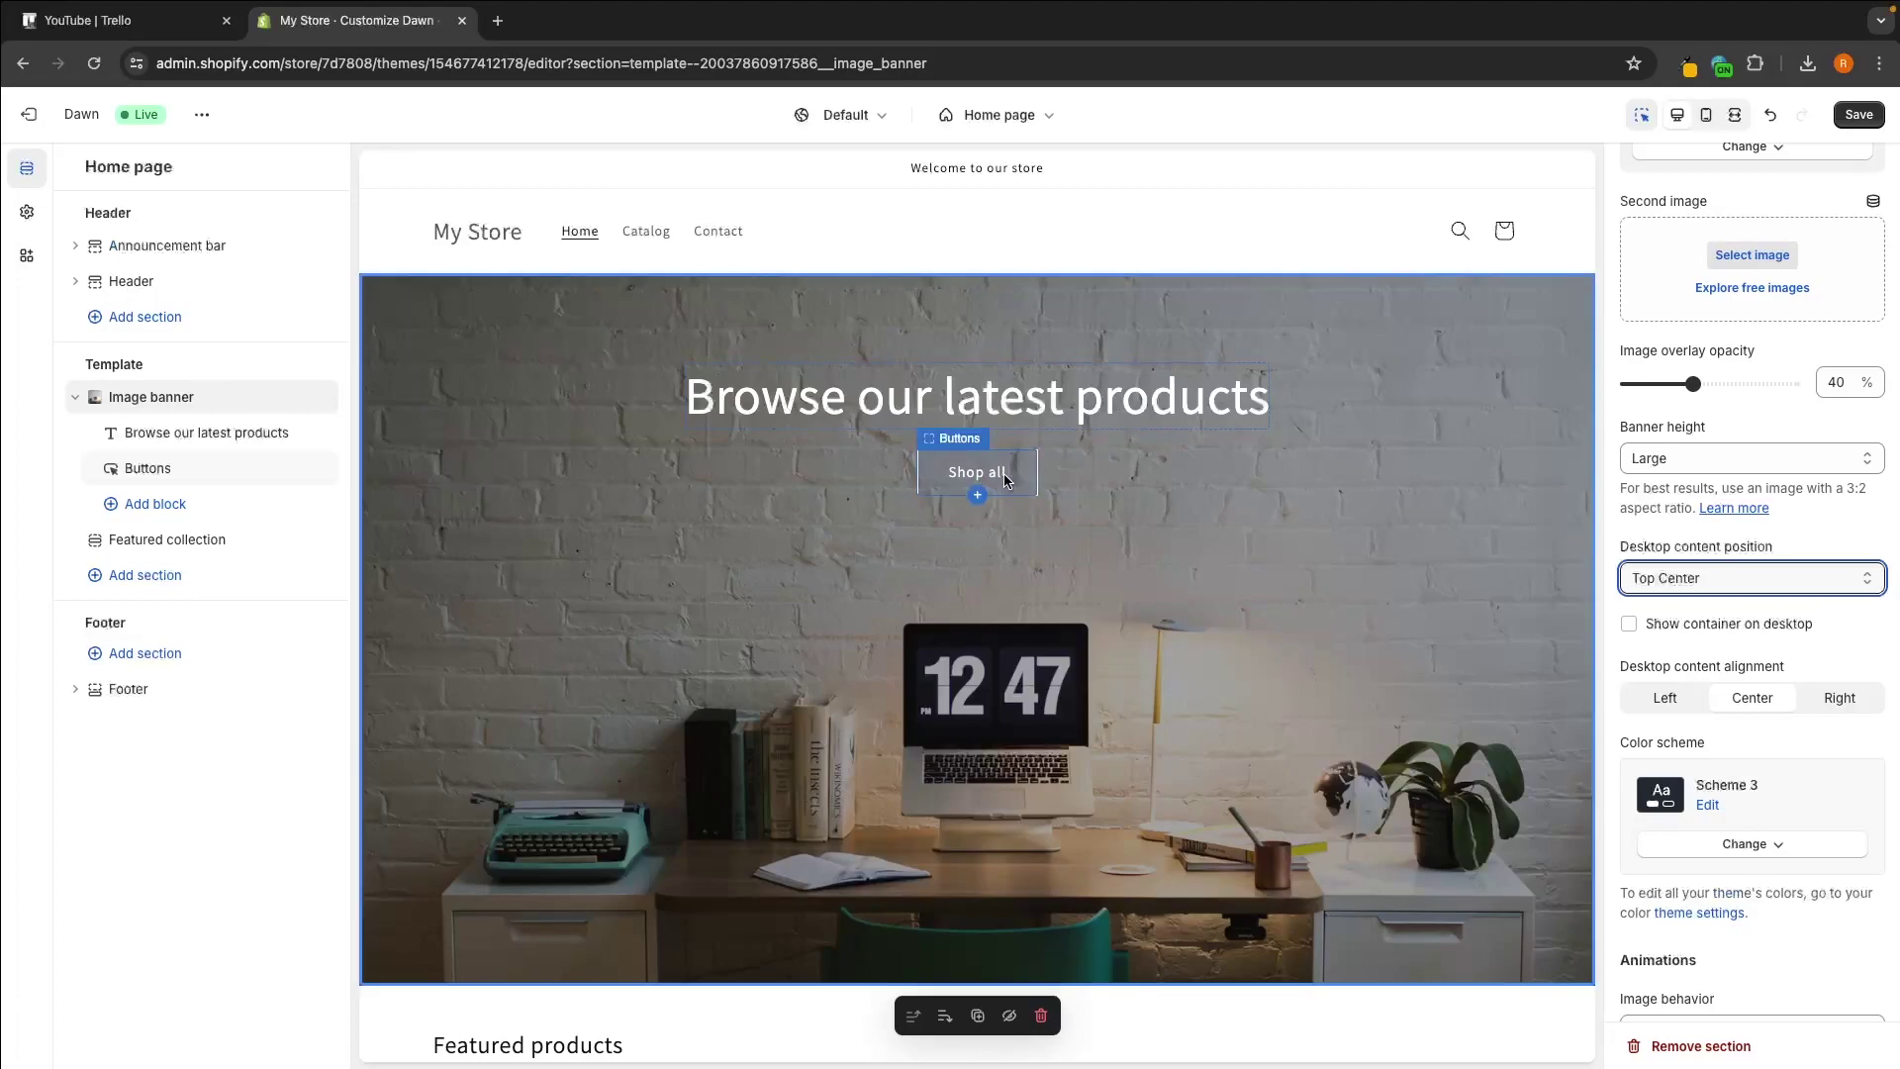
# Try the Right and Left desktop content alignments for the banner and return it to Center.
pyautogui.scroll(-1, 1662, 594)
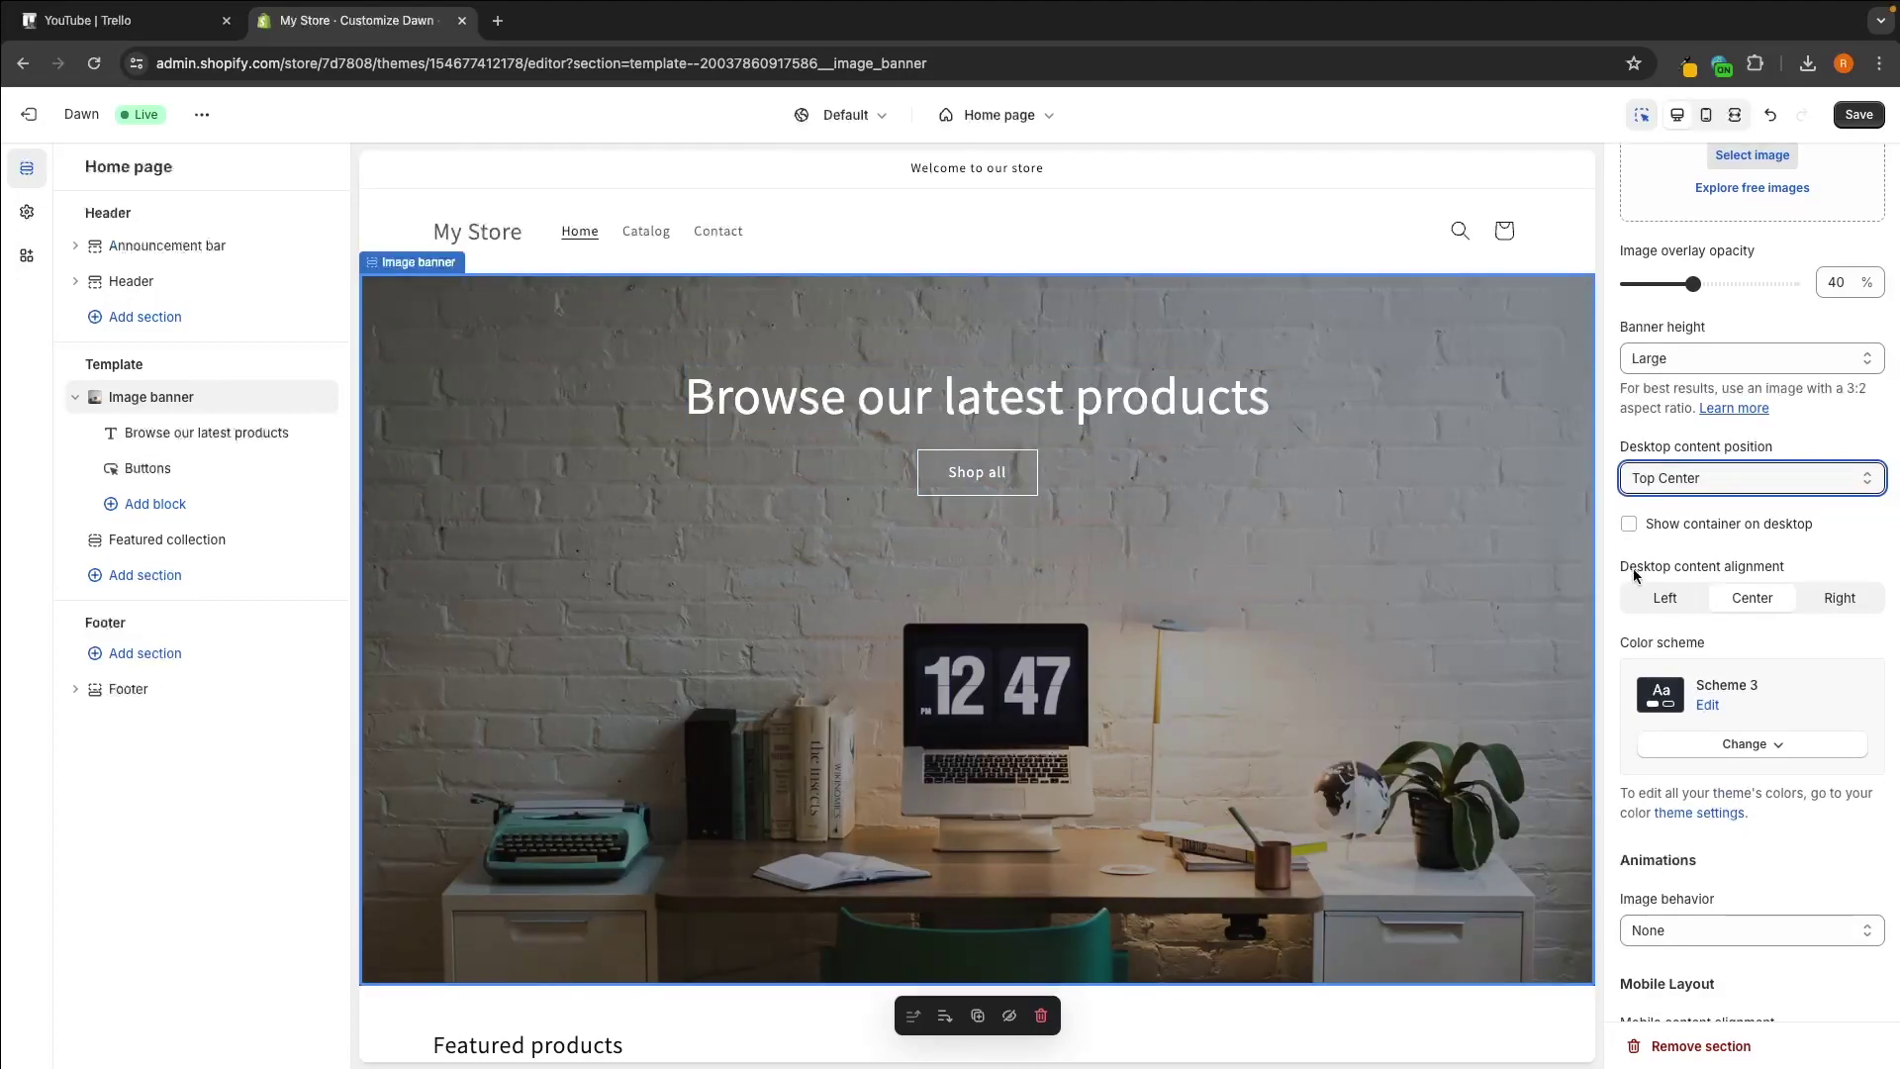
pyautogui.moveTo(1621, 571); pyautogui.dragTo(1776, 576)
pyautogui.click(1834, 597)
pyautogui.click(1658, 606)
pyautogui.click(1737, 604)
pyautogui.click(1696, 604)
pyautogui.click(1803, 600)
pyautogui.click(1754, 598)
pyautogui.scroll(-1, 1767, 625)
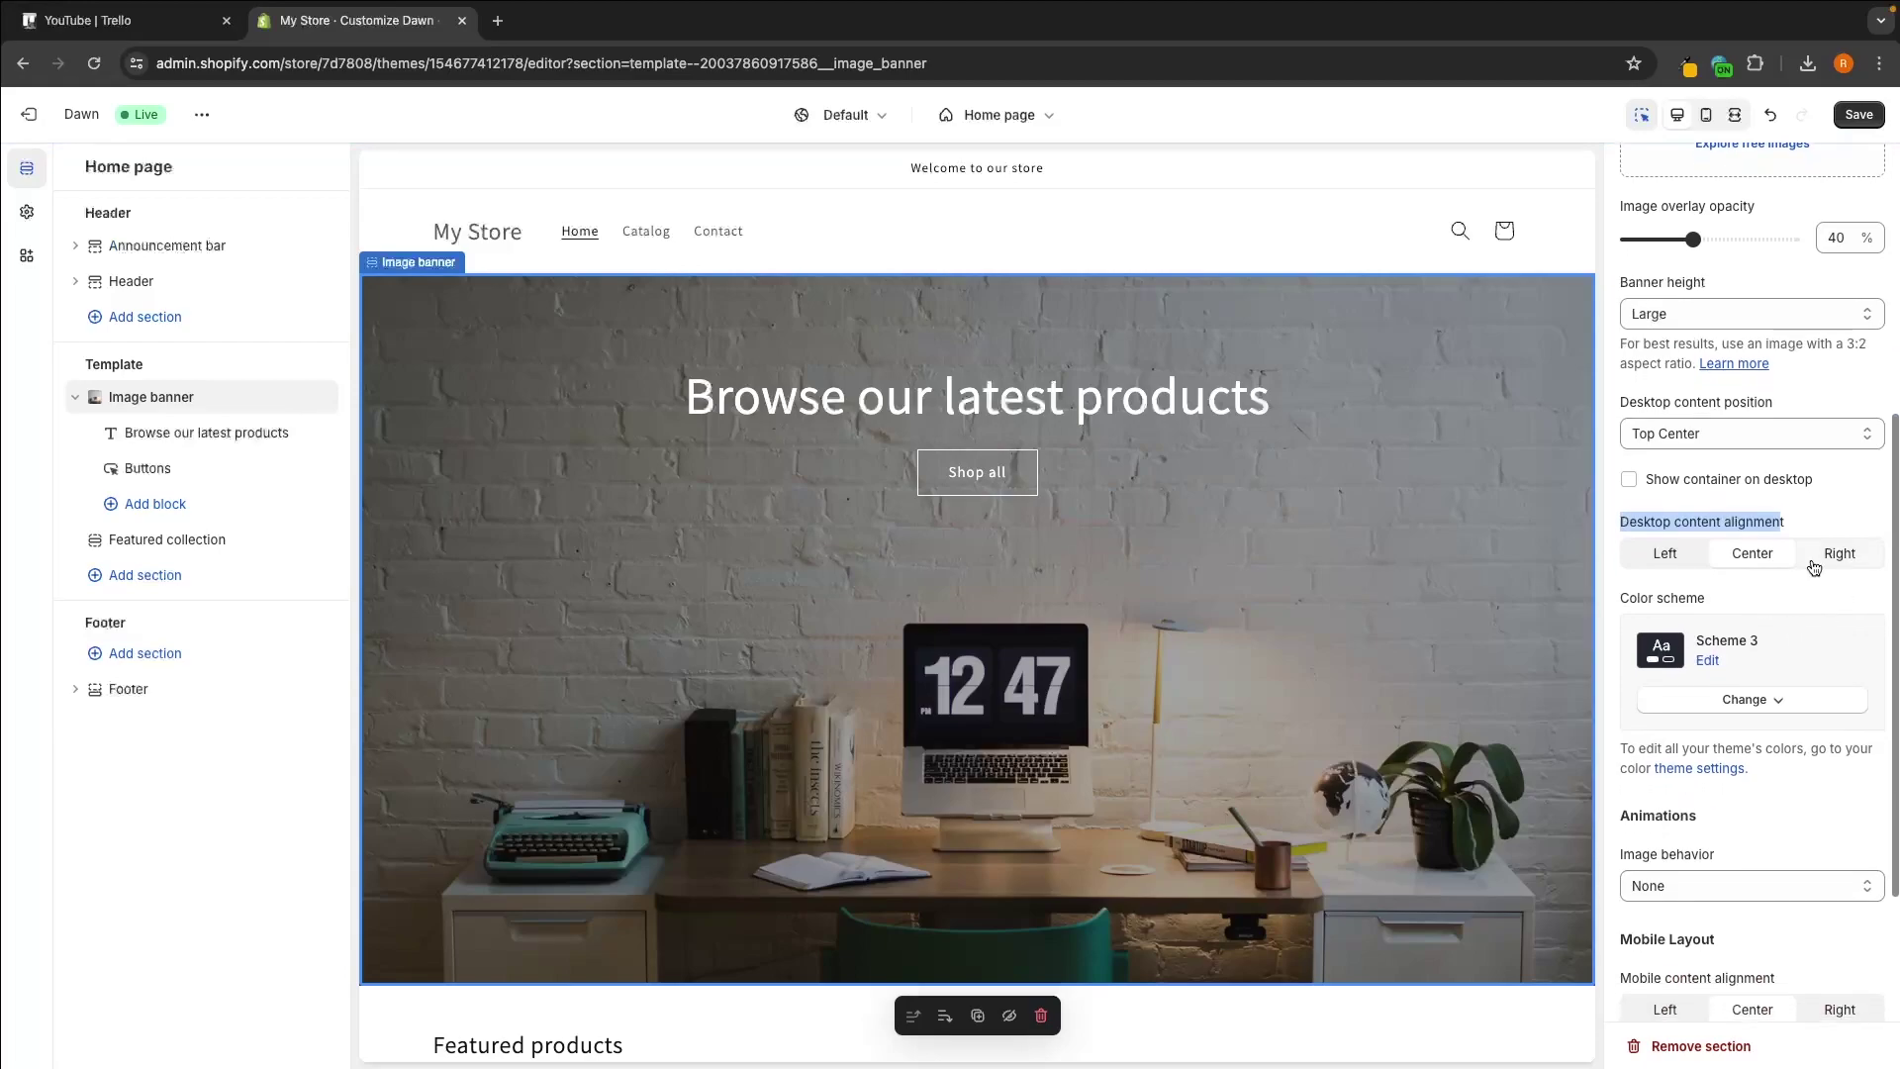
pyautogui.click(1715, 588)
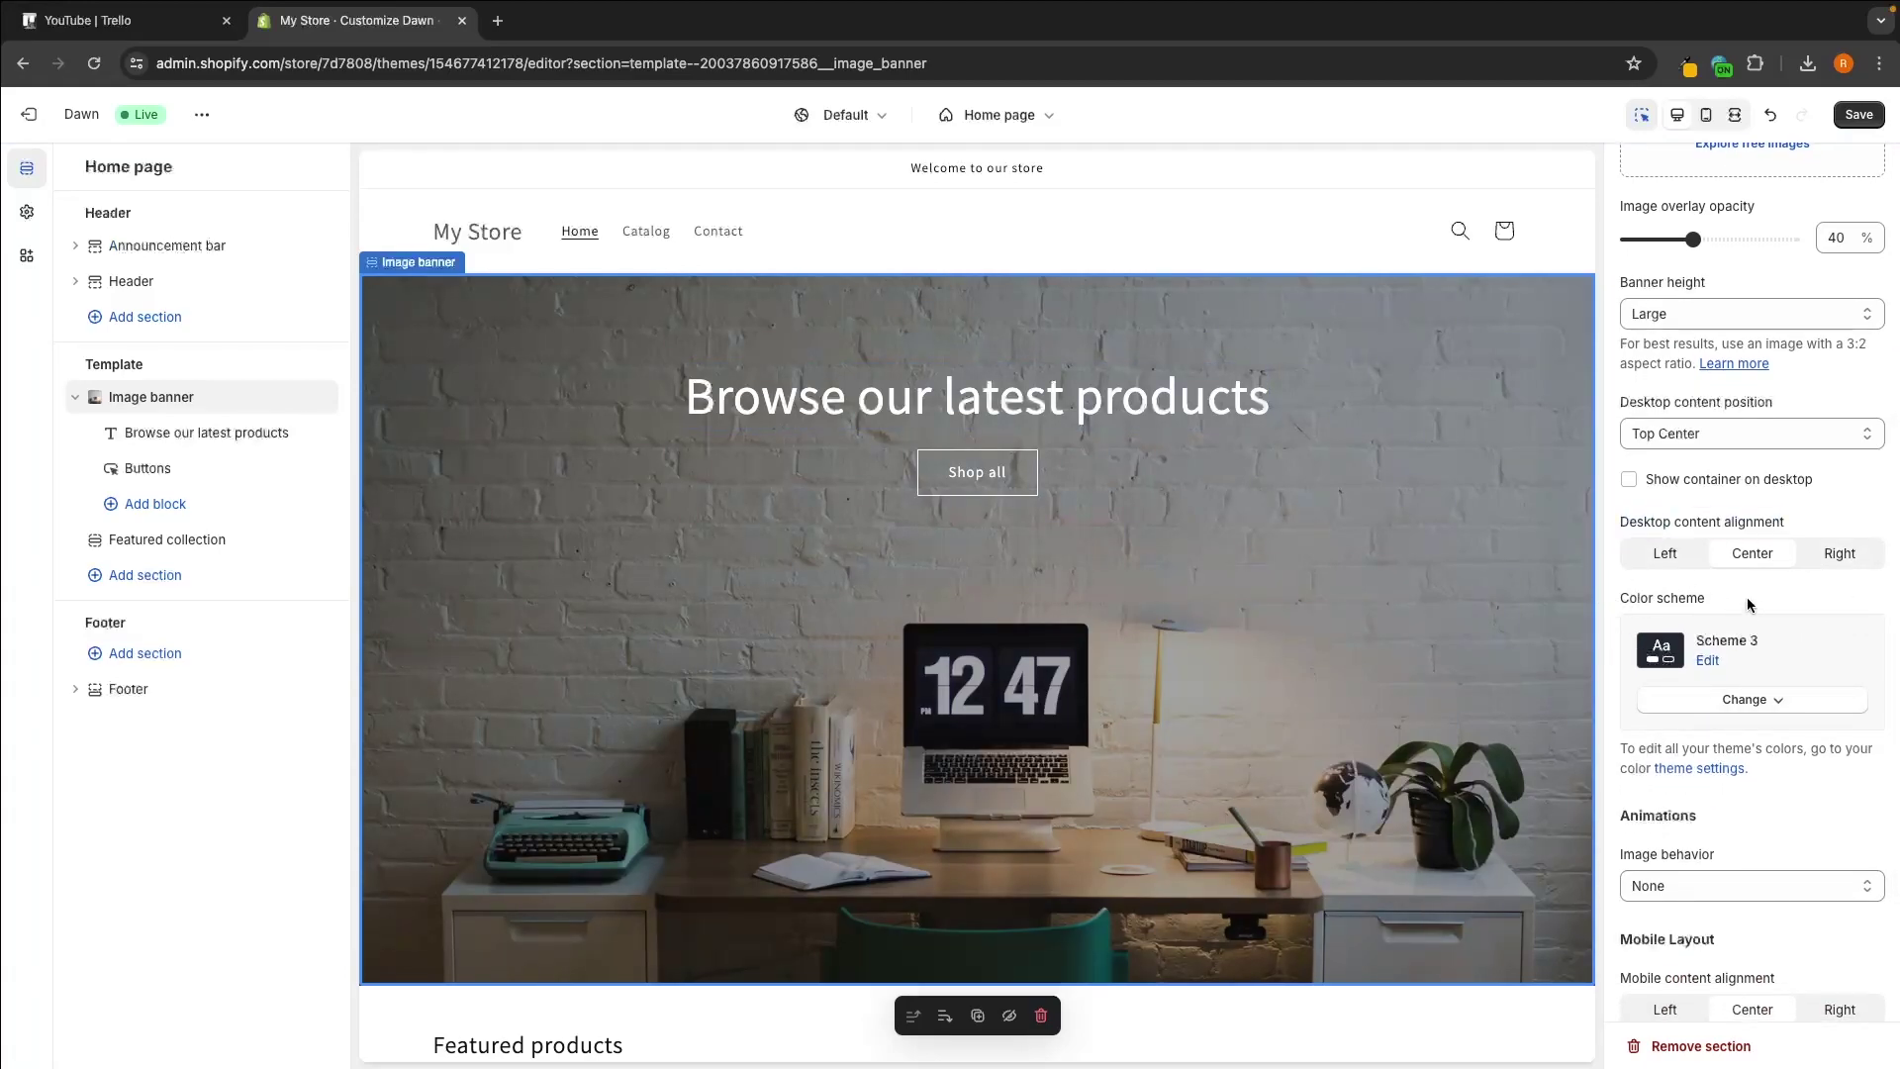
# Try the Zoom in on scroll image behavior on the image banner and preview its effect on the page.
pyautogui.scroll(-3, 1750, 607)
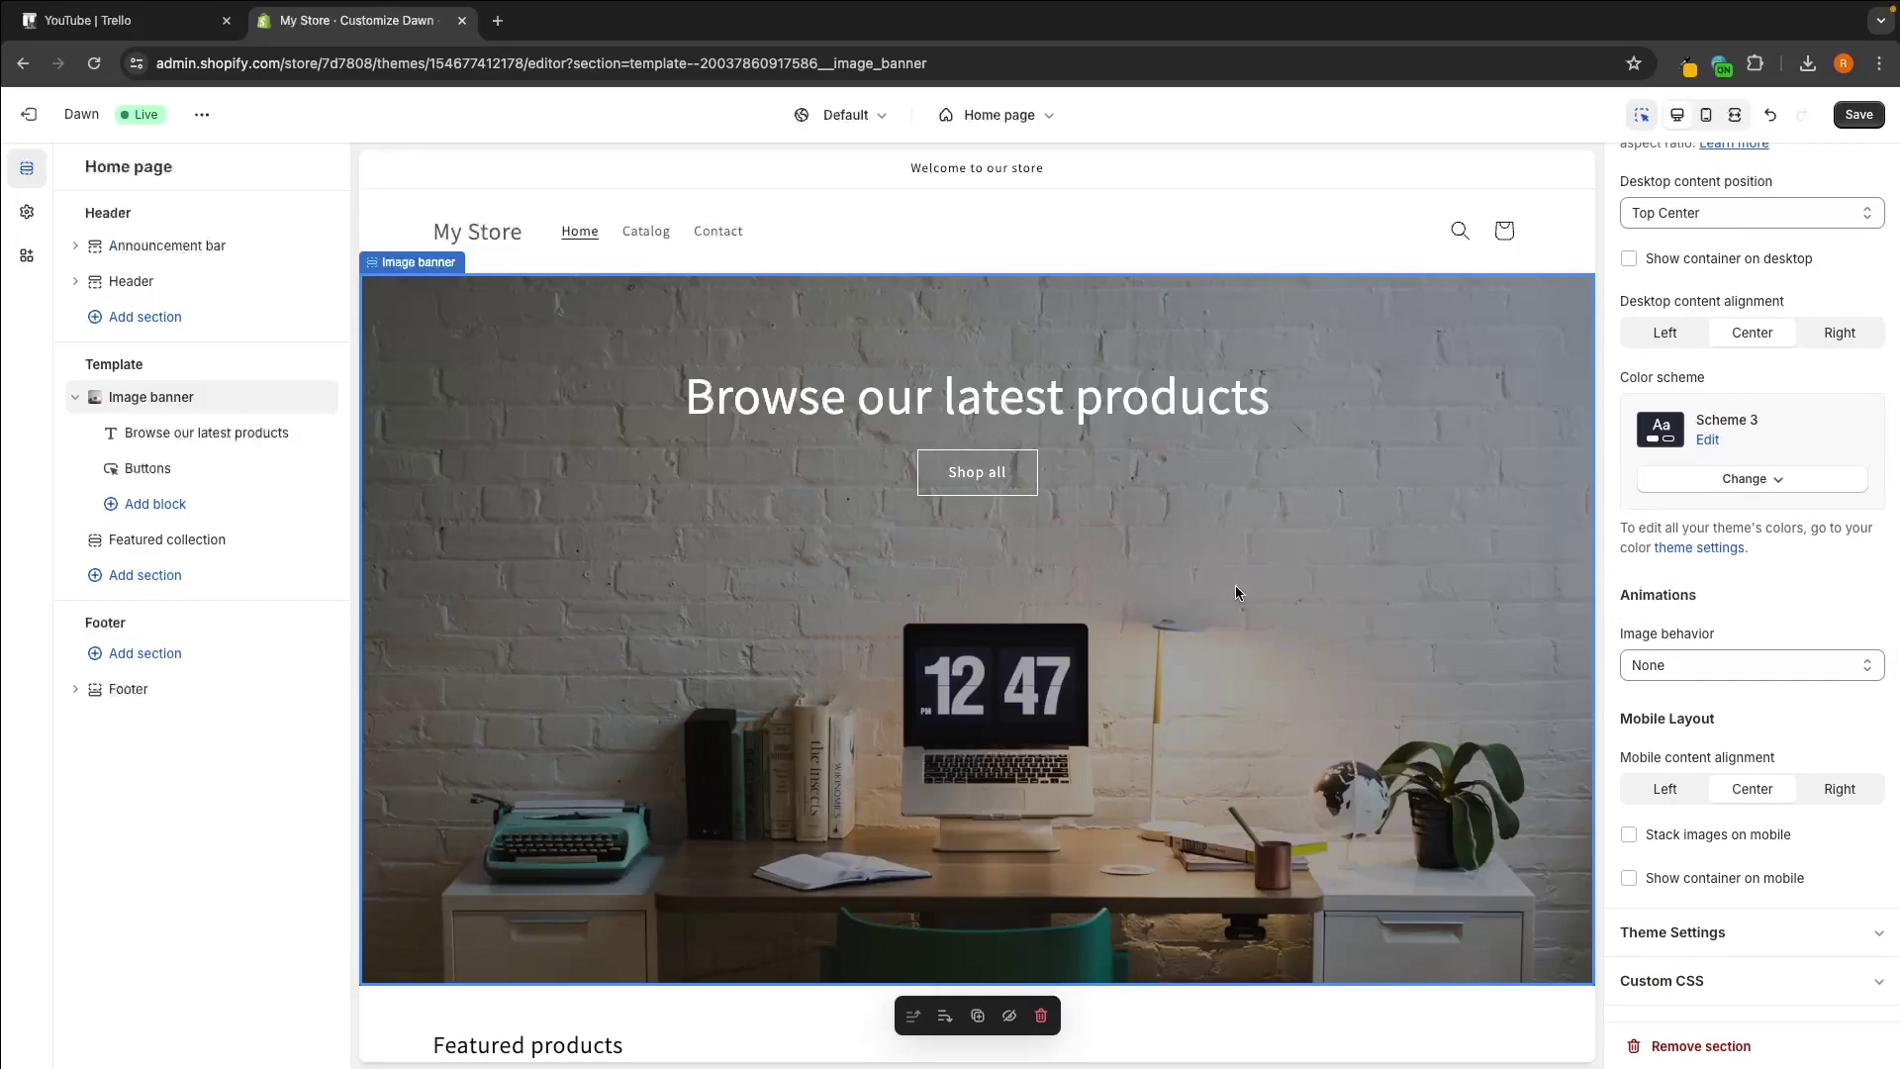
pyautogui.click(1682, 666)
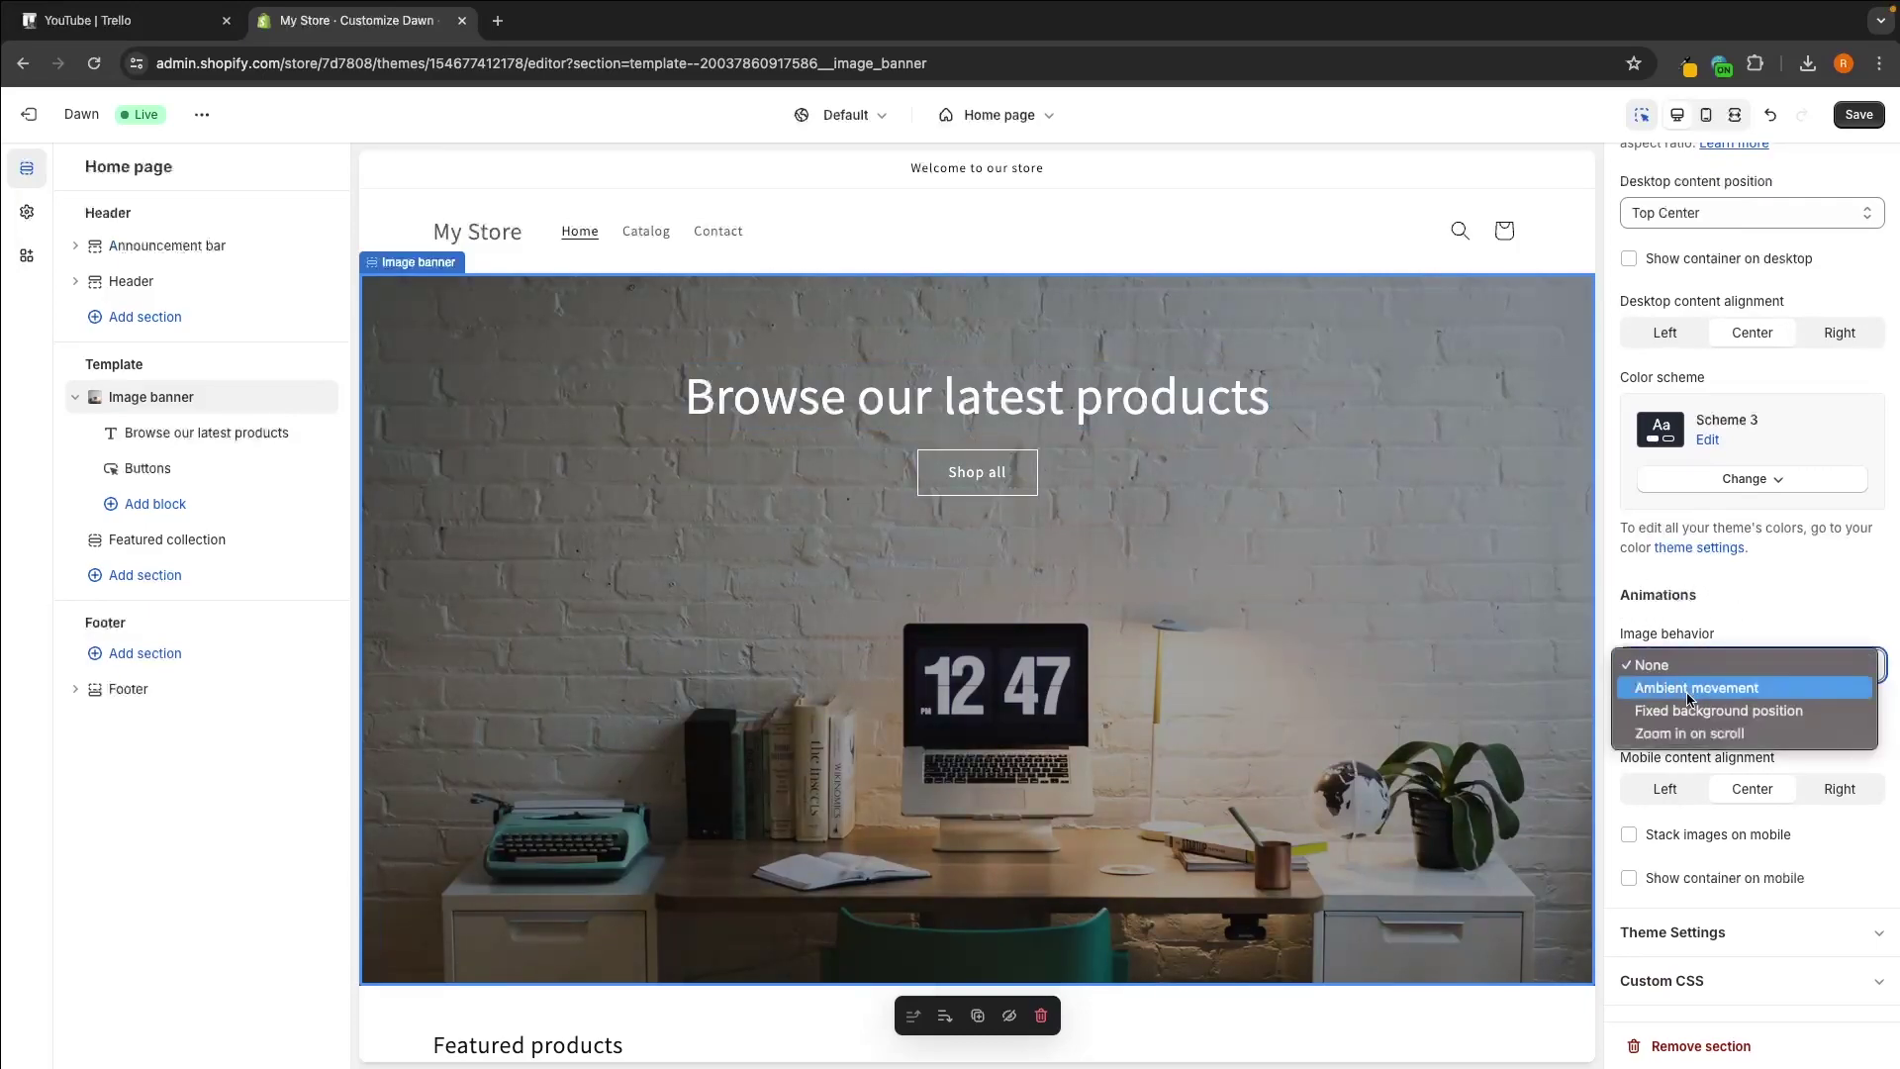
pyautogui.click(1693, 734)
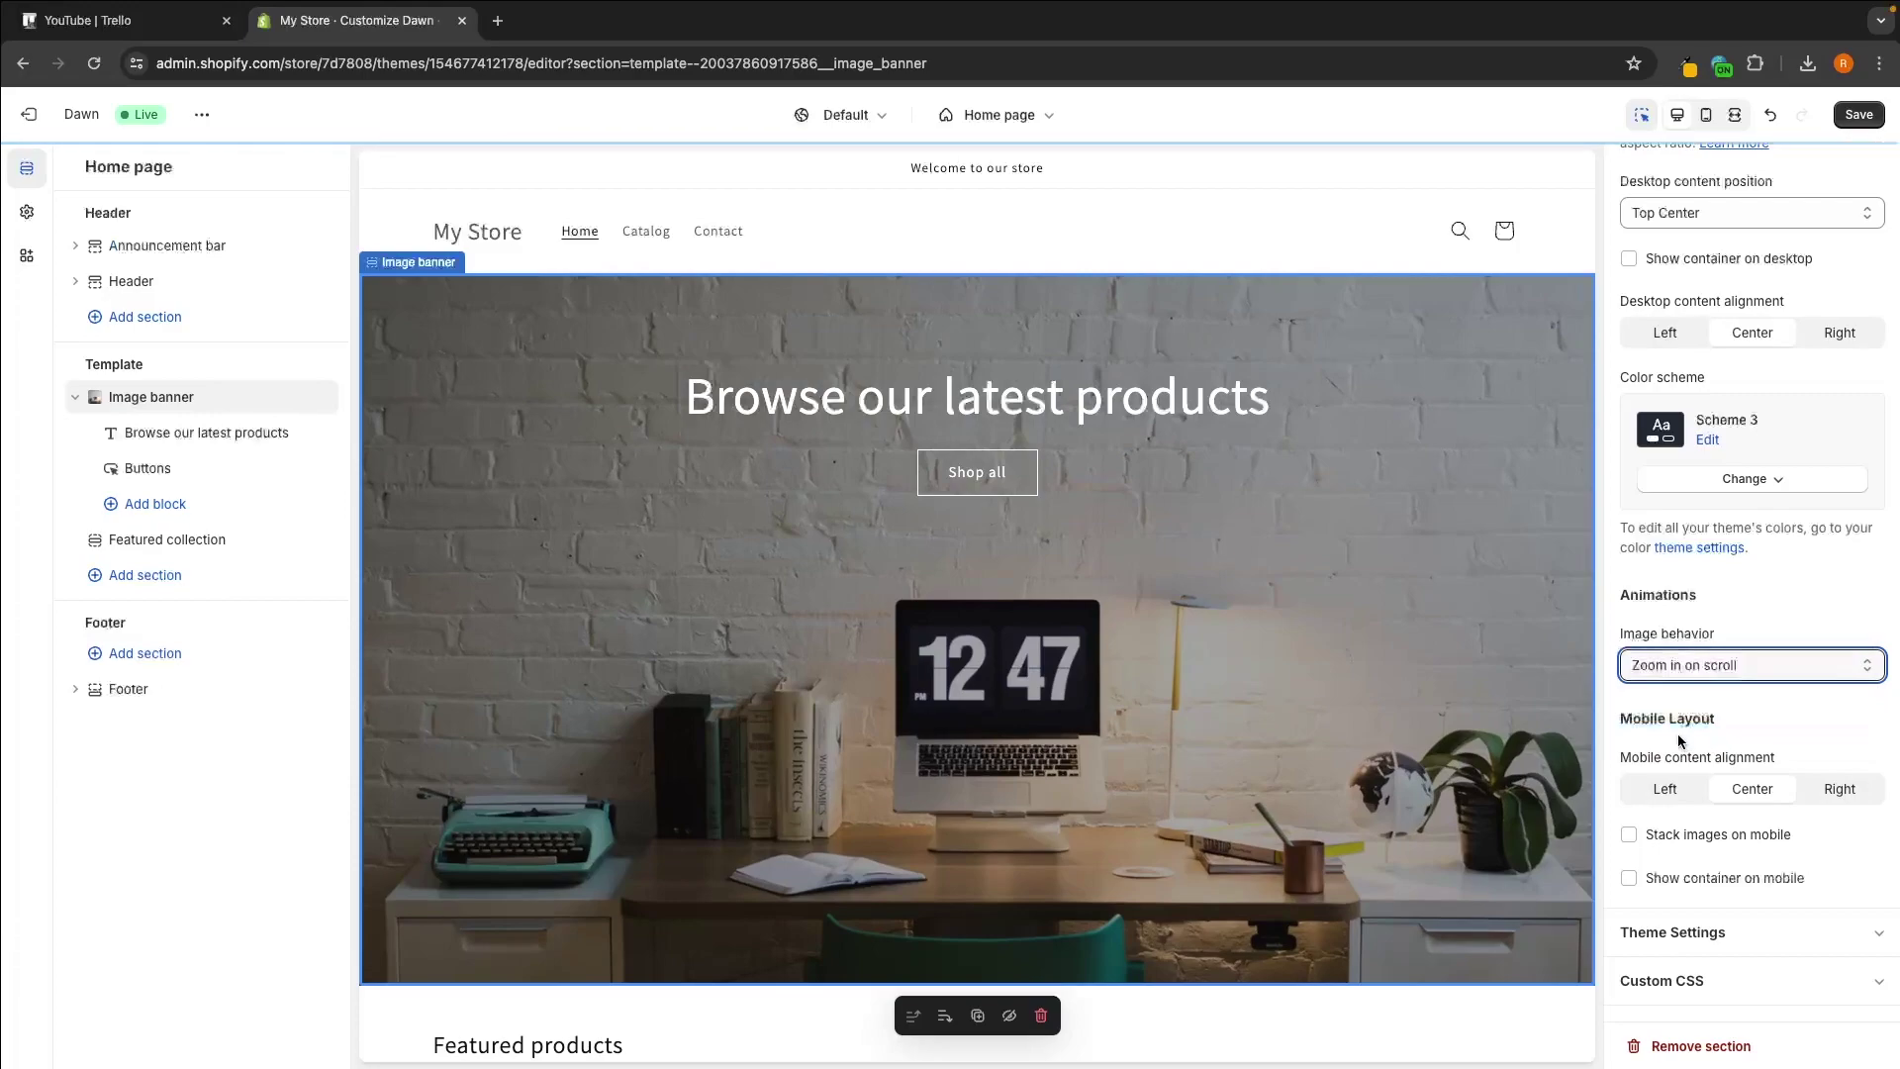
pyautogui.scroll(-1, 1338, 681)
pyautogui.scroll(-3, 1338, 683)
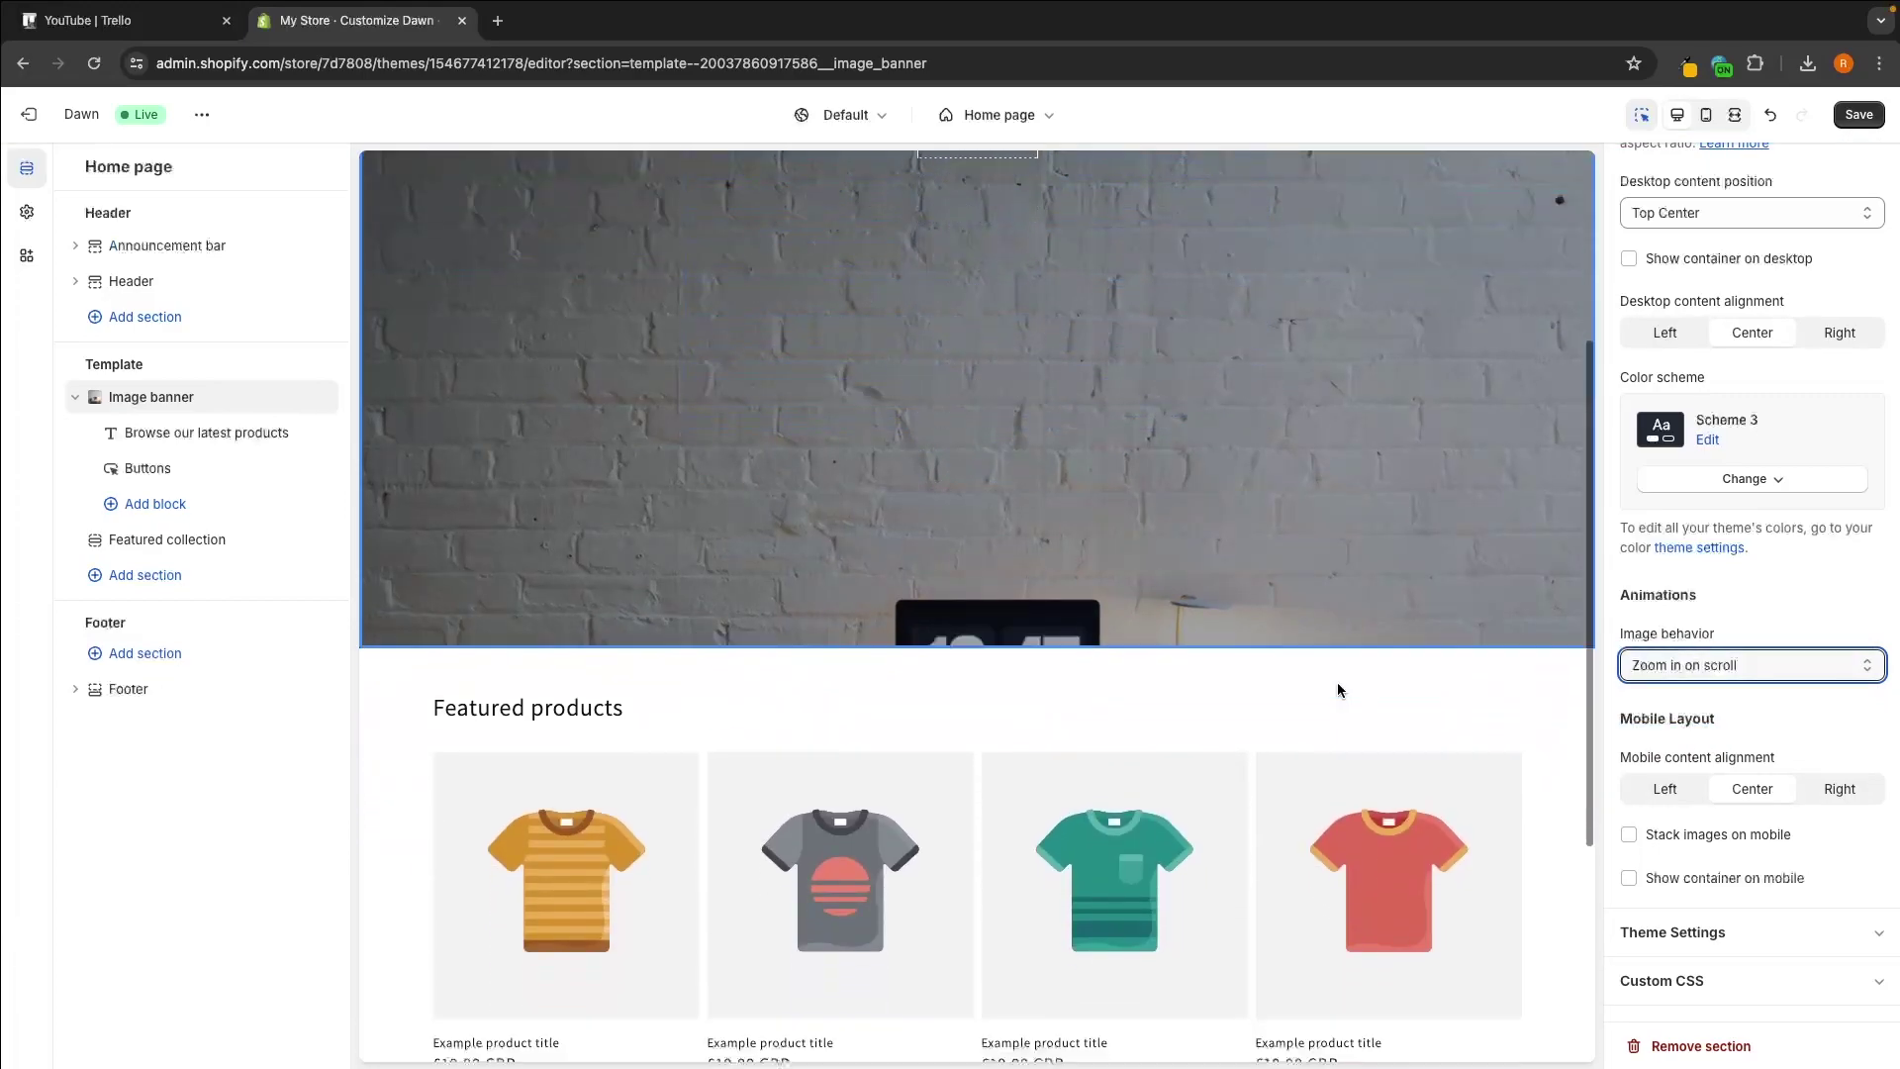
pyautogui.scroll(4, 1338, 683)
pyautogui.scroll(-4, 1338, 681)
pyautogui.scroll(5, 1338, 681)
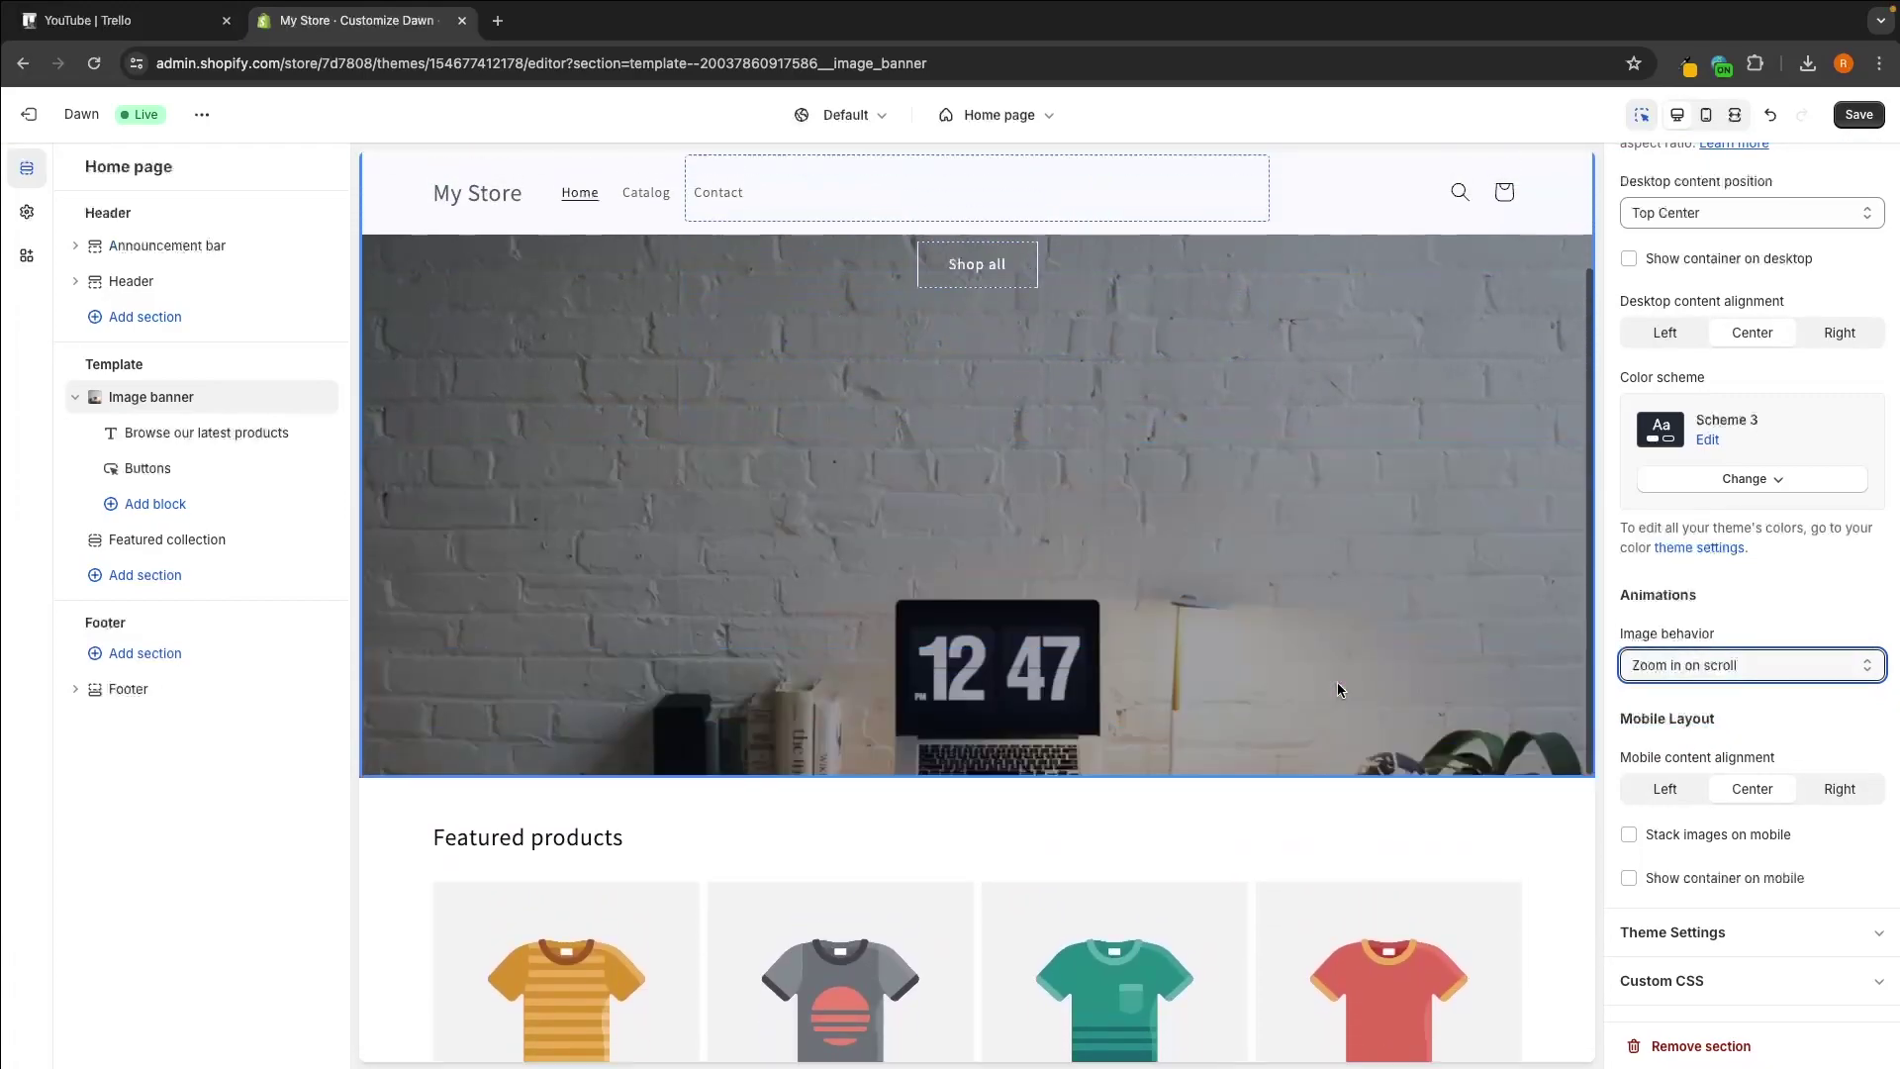
# Try the banner's image behavior as None and as Ambient movement.
pyautogui.click(1673, 665)
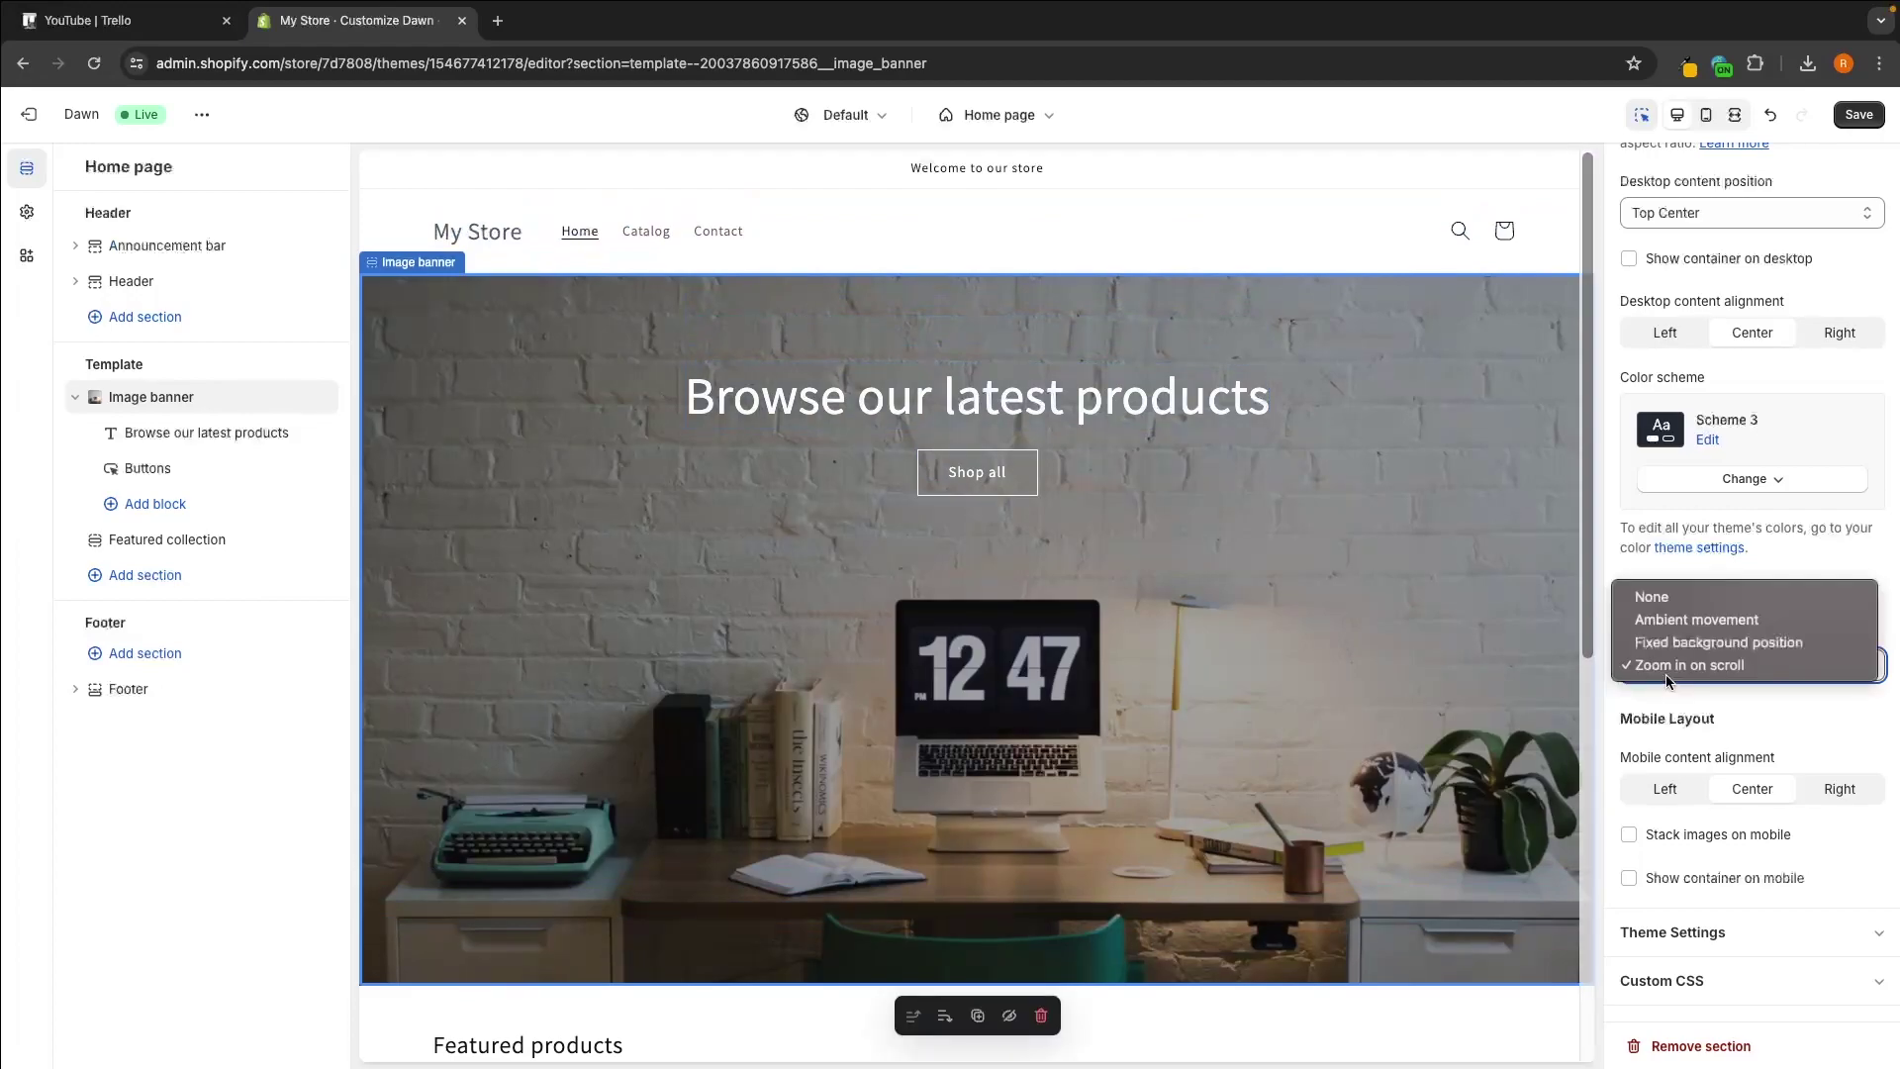
pyautogui.click(1653, 594)
pyautogui.scroll(-3, 1262, 645)
pyautogui.scroll(4, 1261, 646)
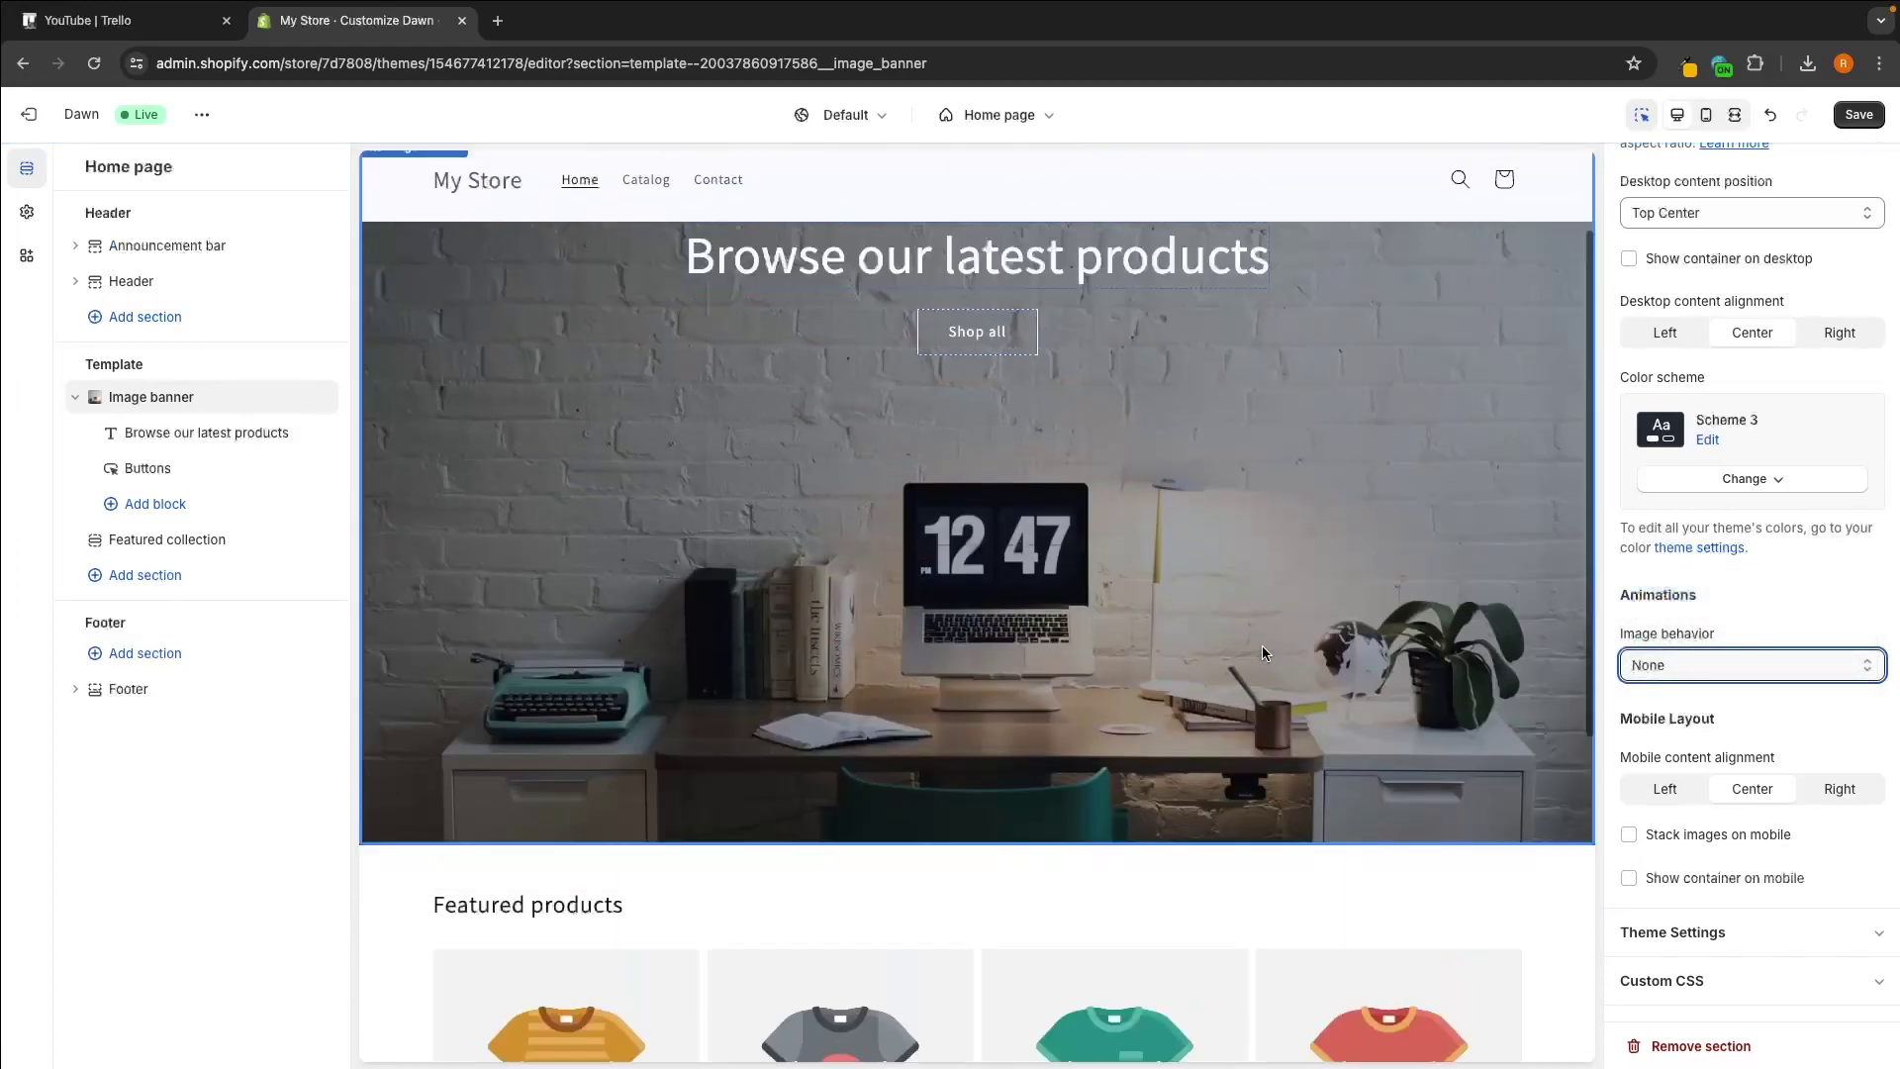
pyautogui.click(1662, 669)
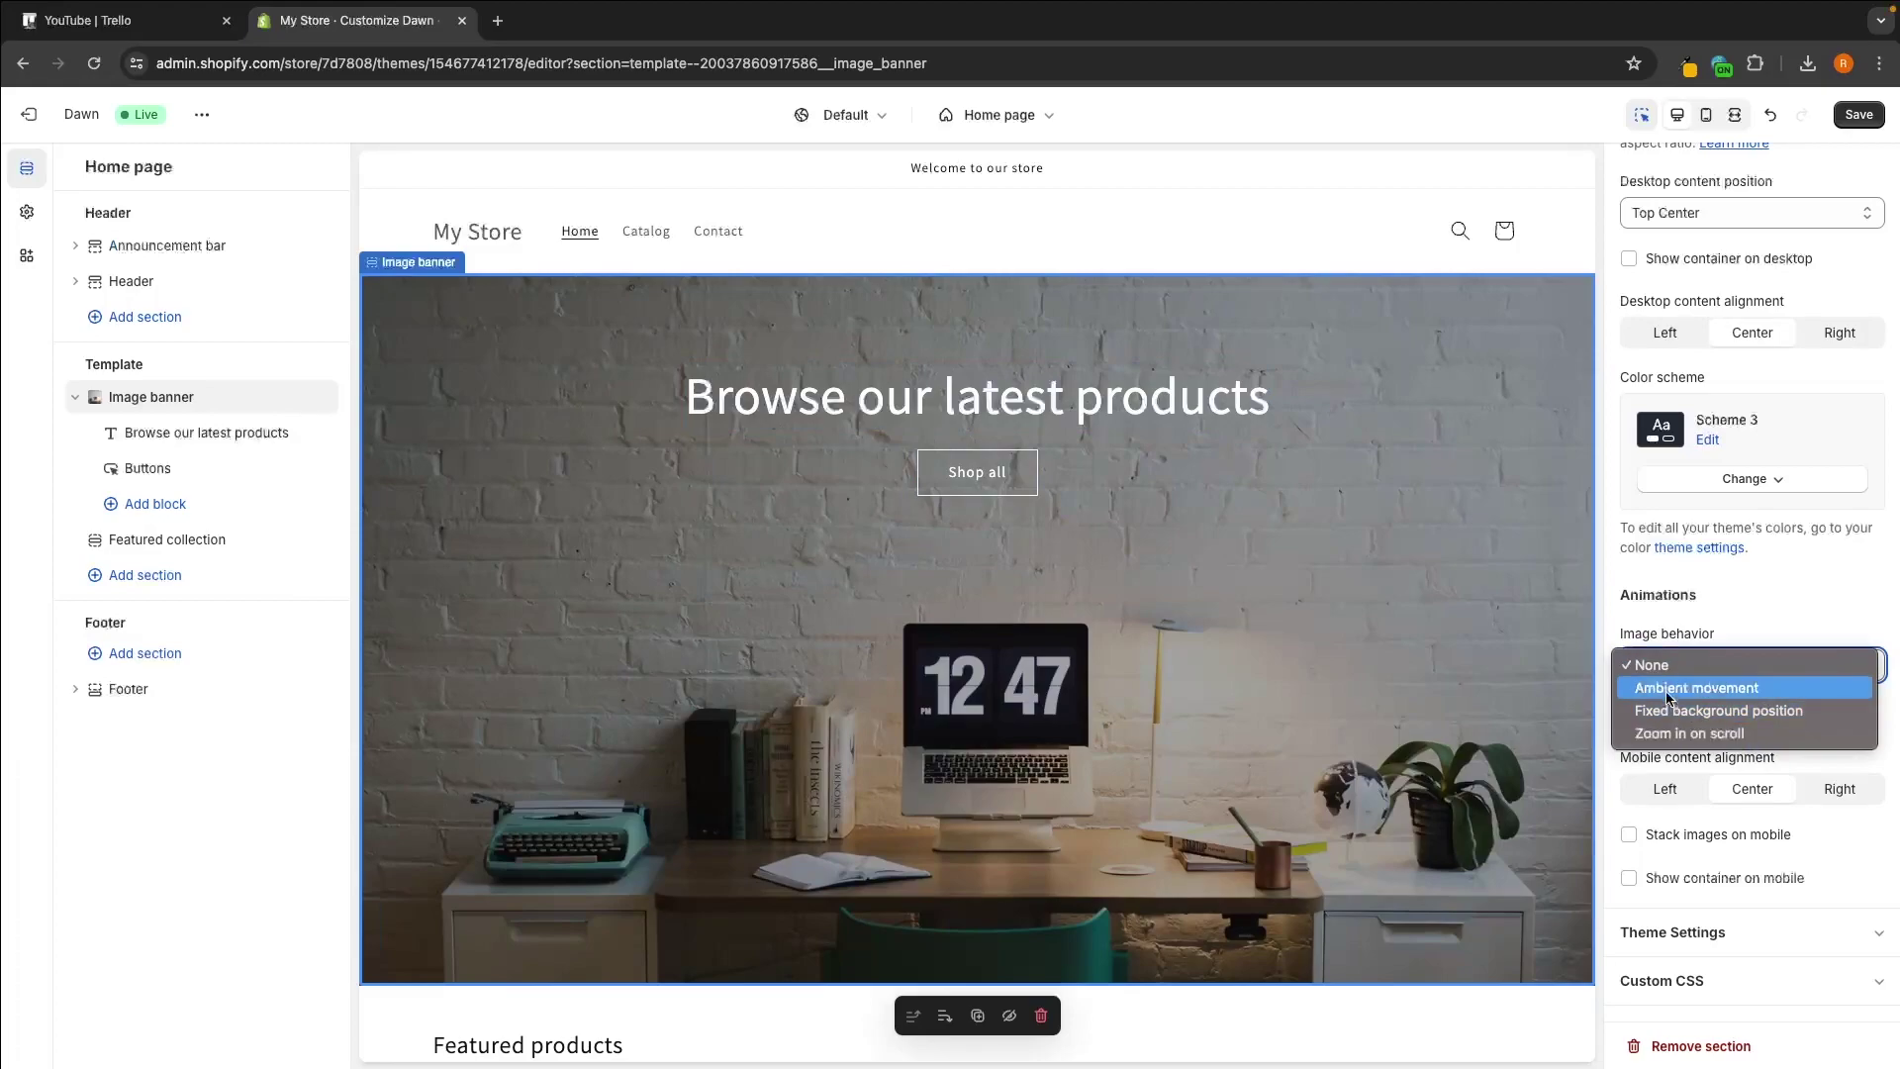
pyautogui.click(1682, 683)
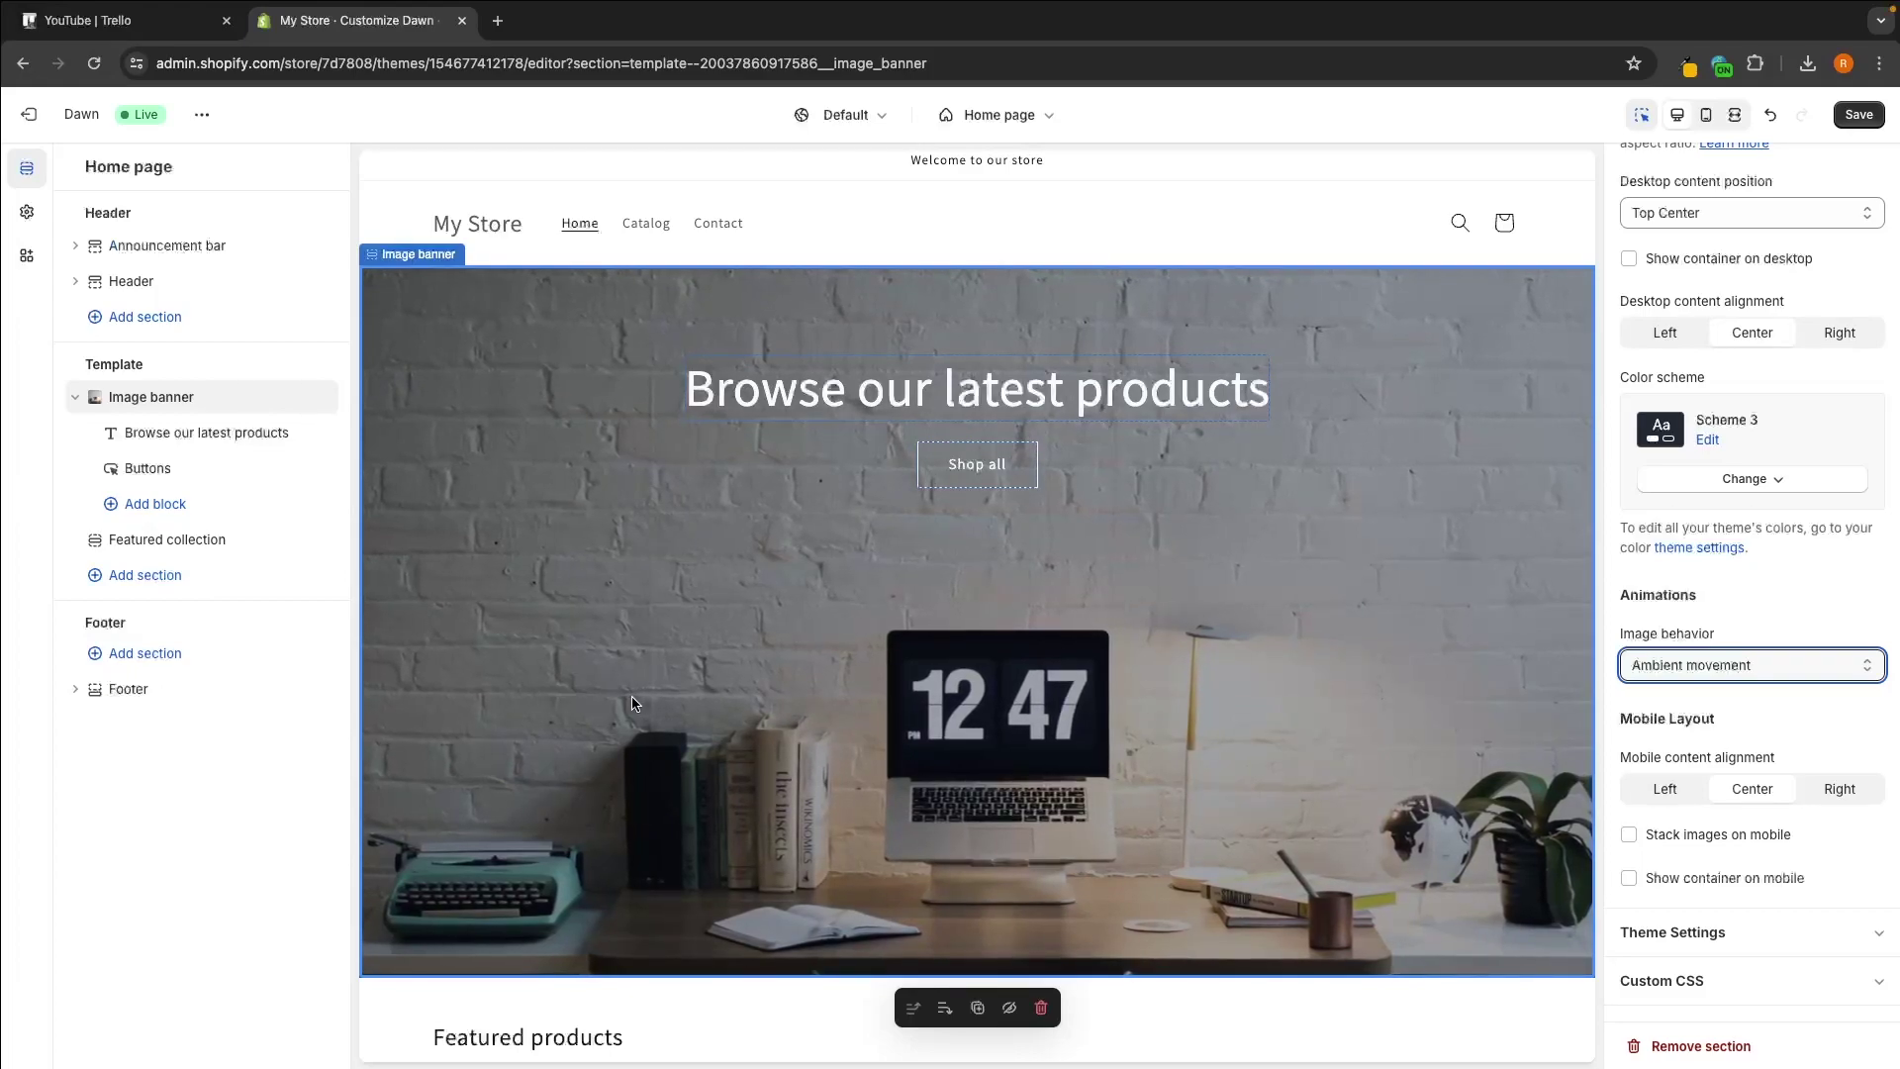
# Preview the Fixed background position behavior on the banner, and set the image behavior to Zoom in on scroll.
pyautogui.click(1694, 665)
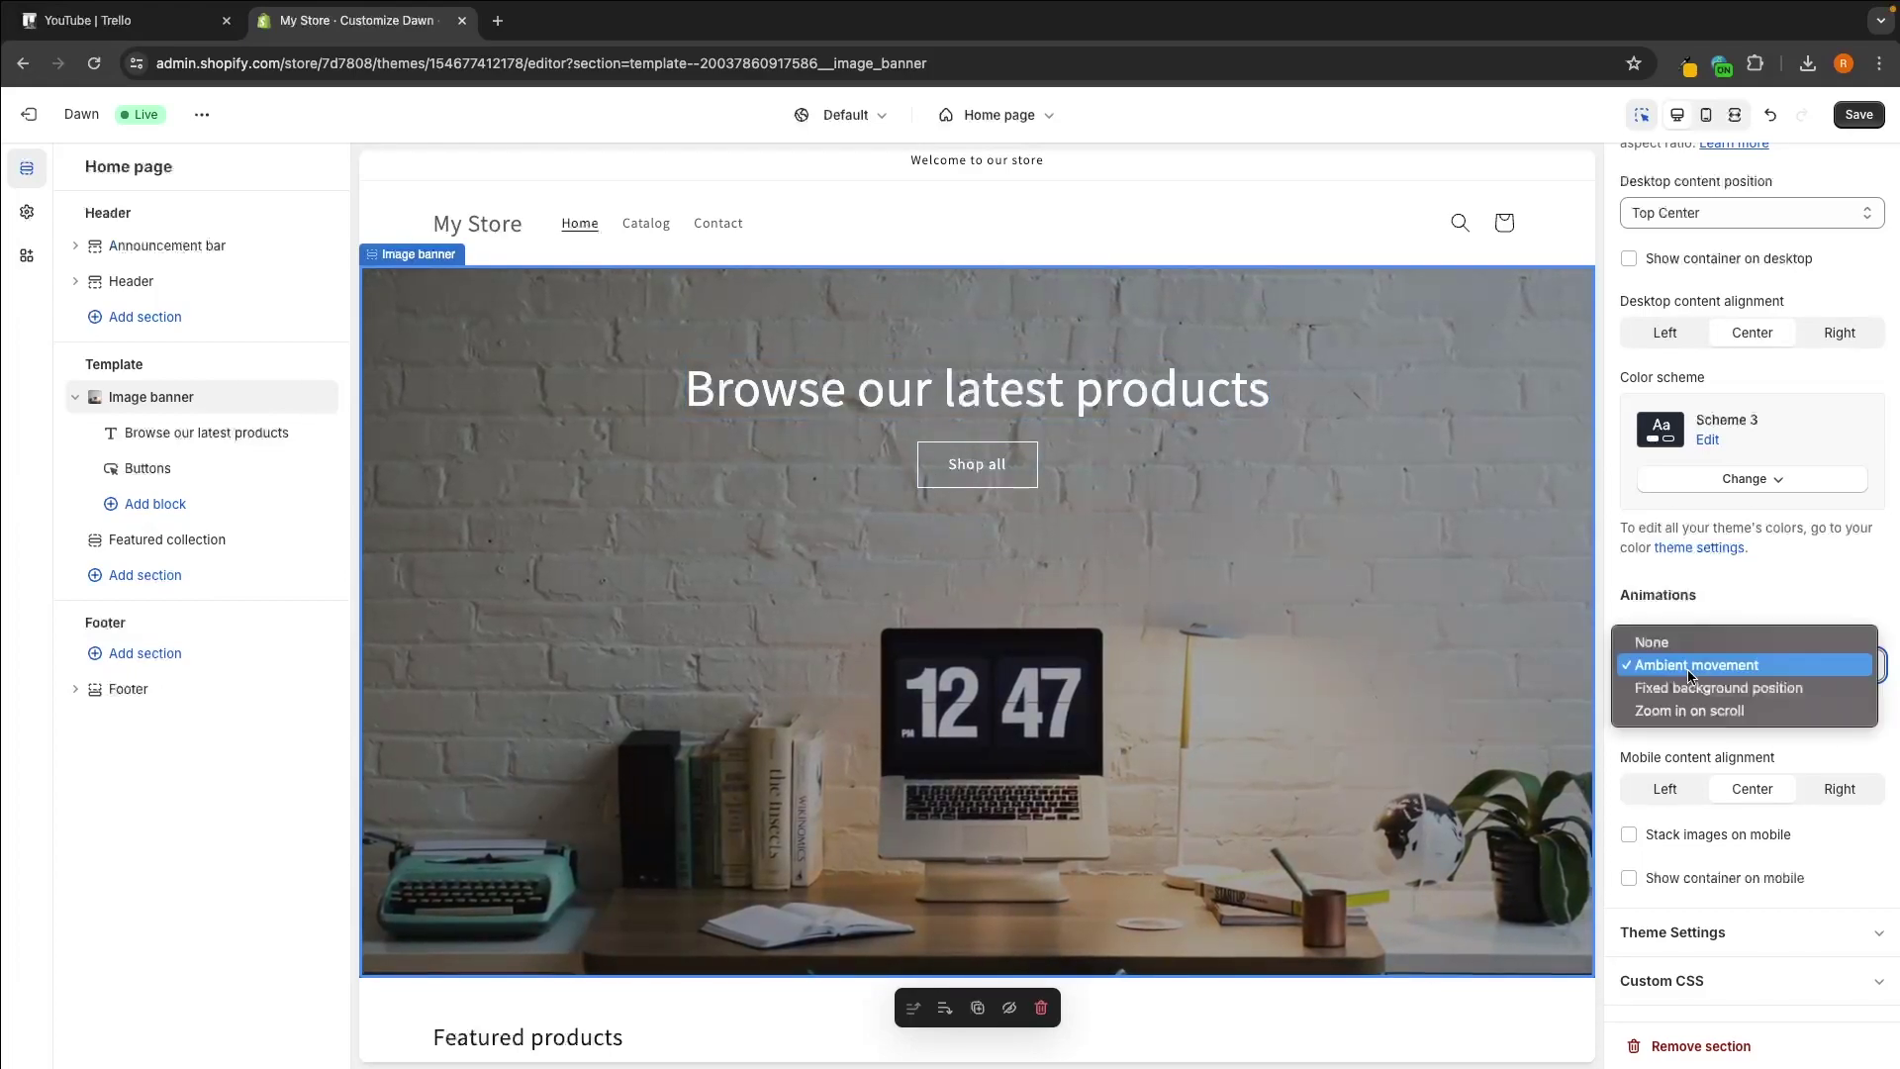
pyautogui.click(1694, 688)
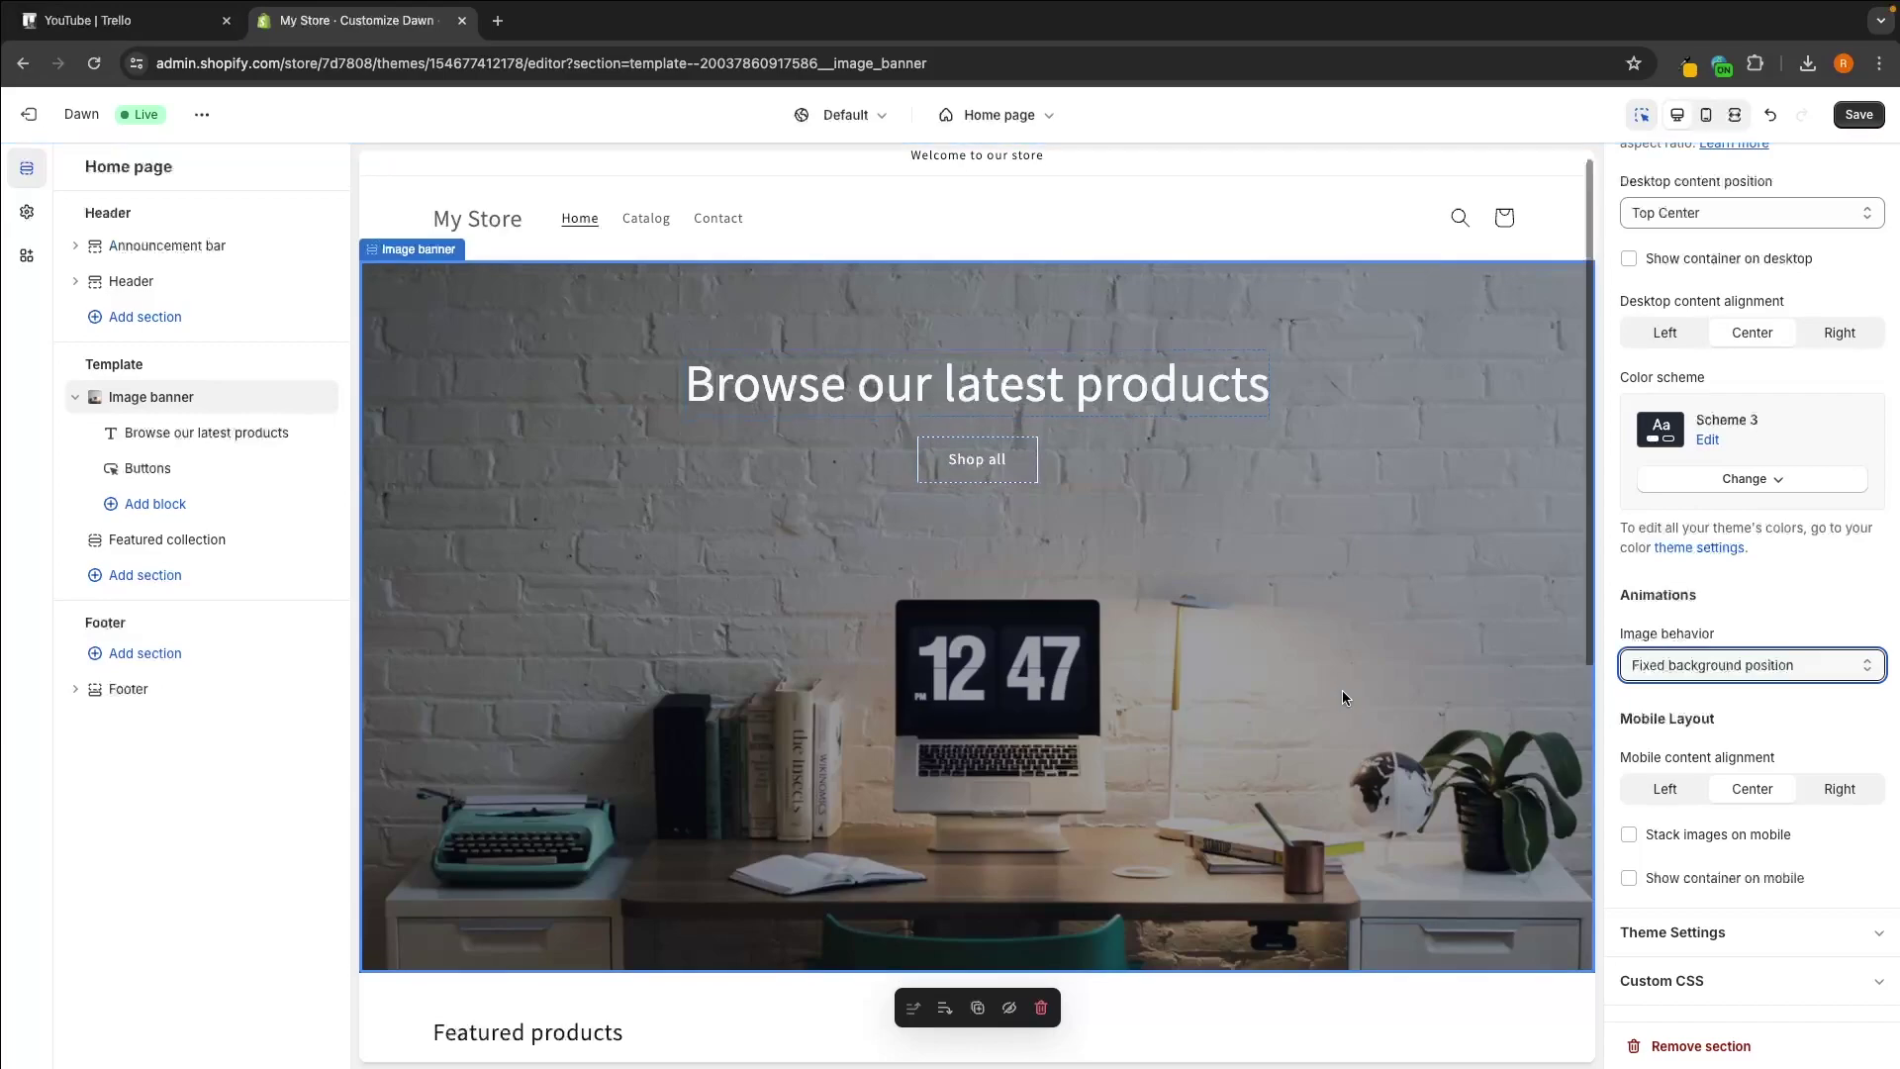
pyautogui.scroll(-3, 1342, 691)
pyautogui.scroll(3, 1342, 691)
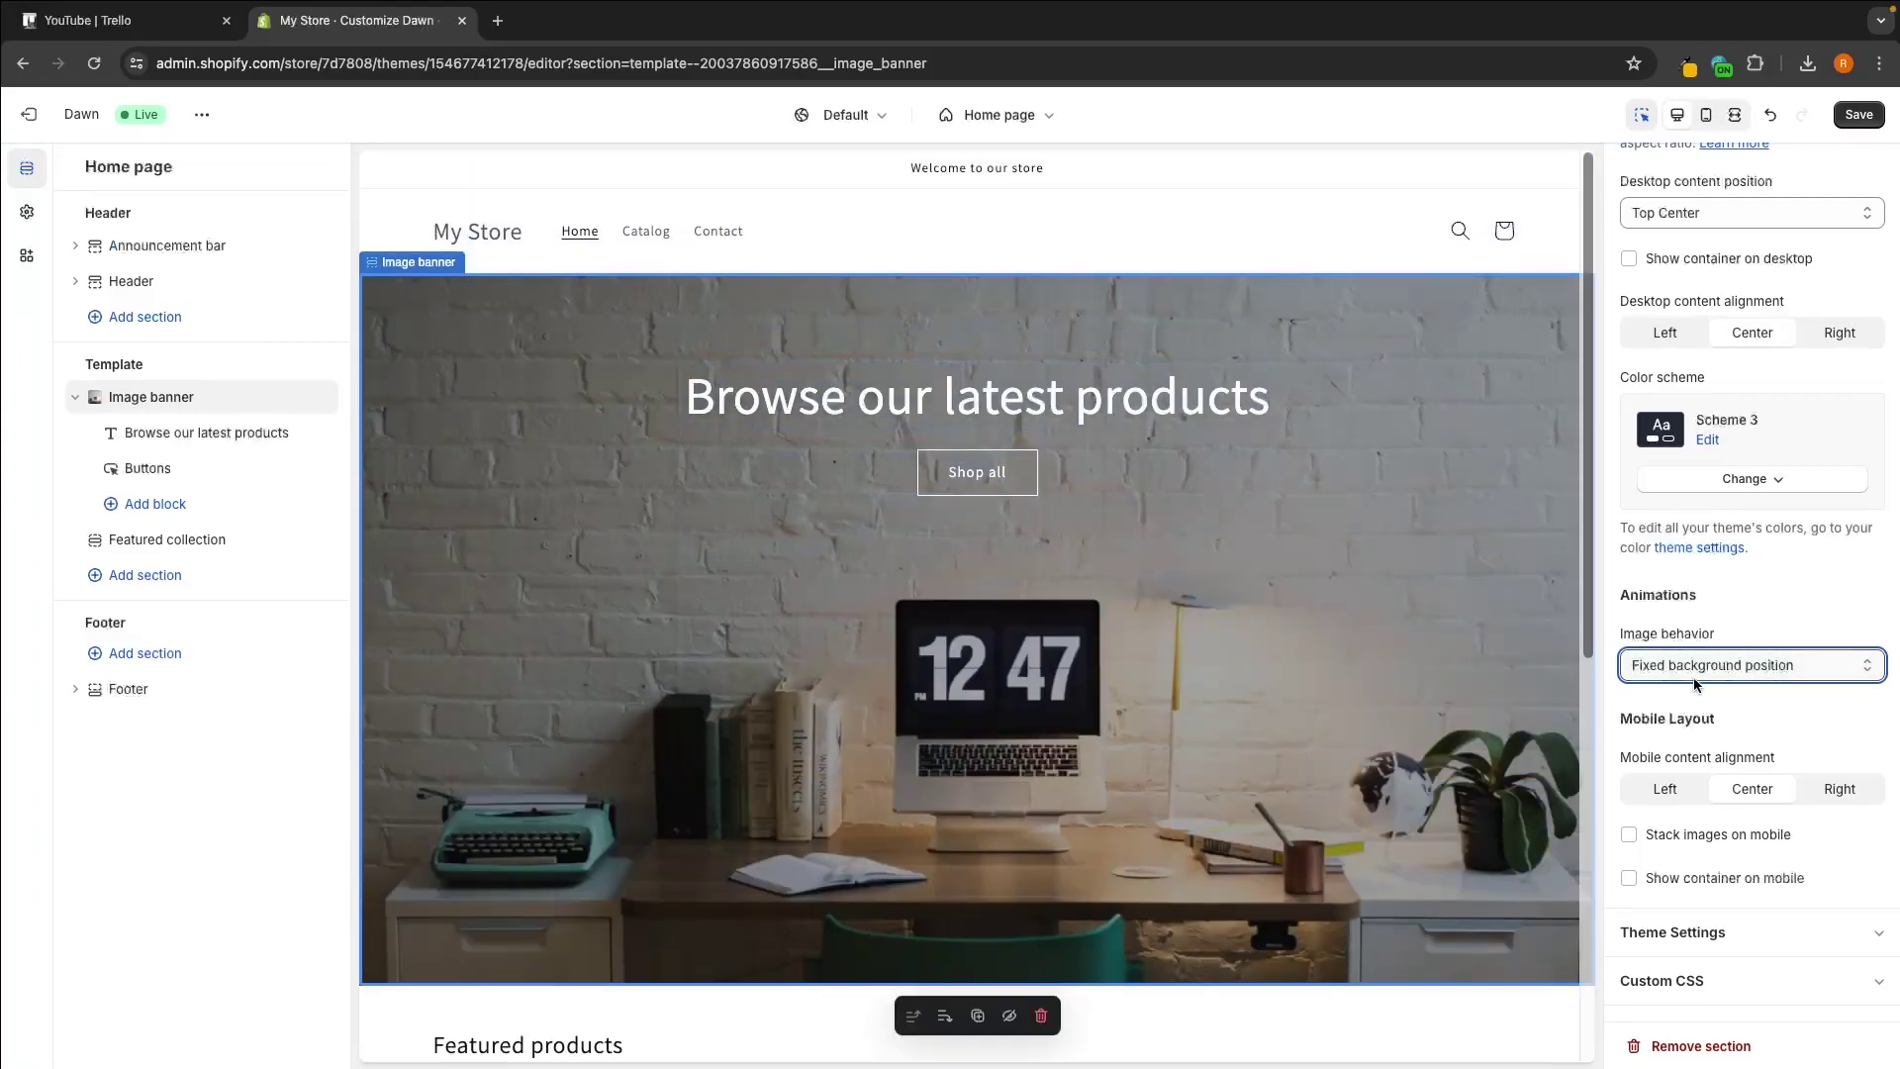
pyautogui.click(1687, 665)
pyautogui.click(1686, 688)
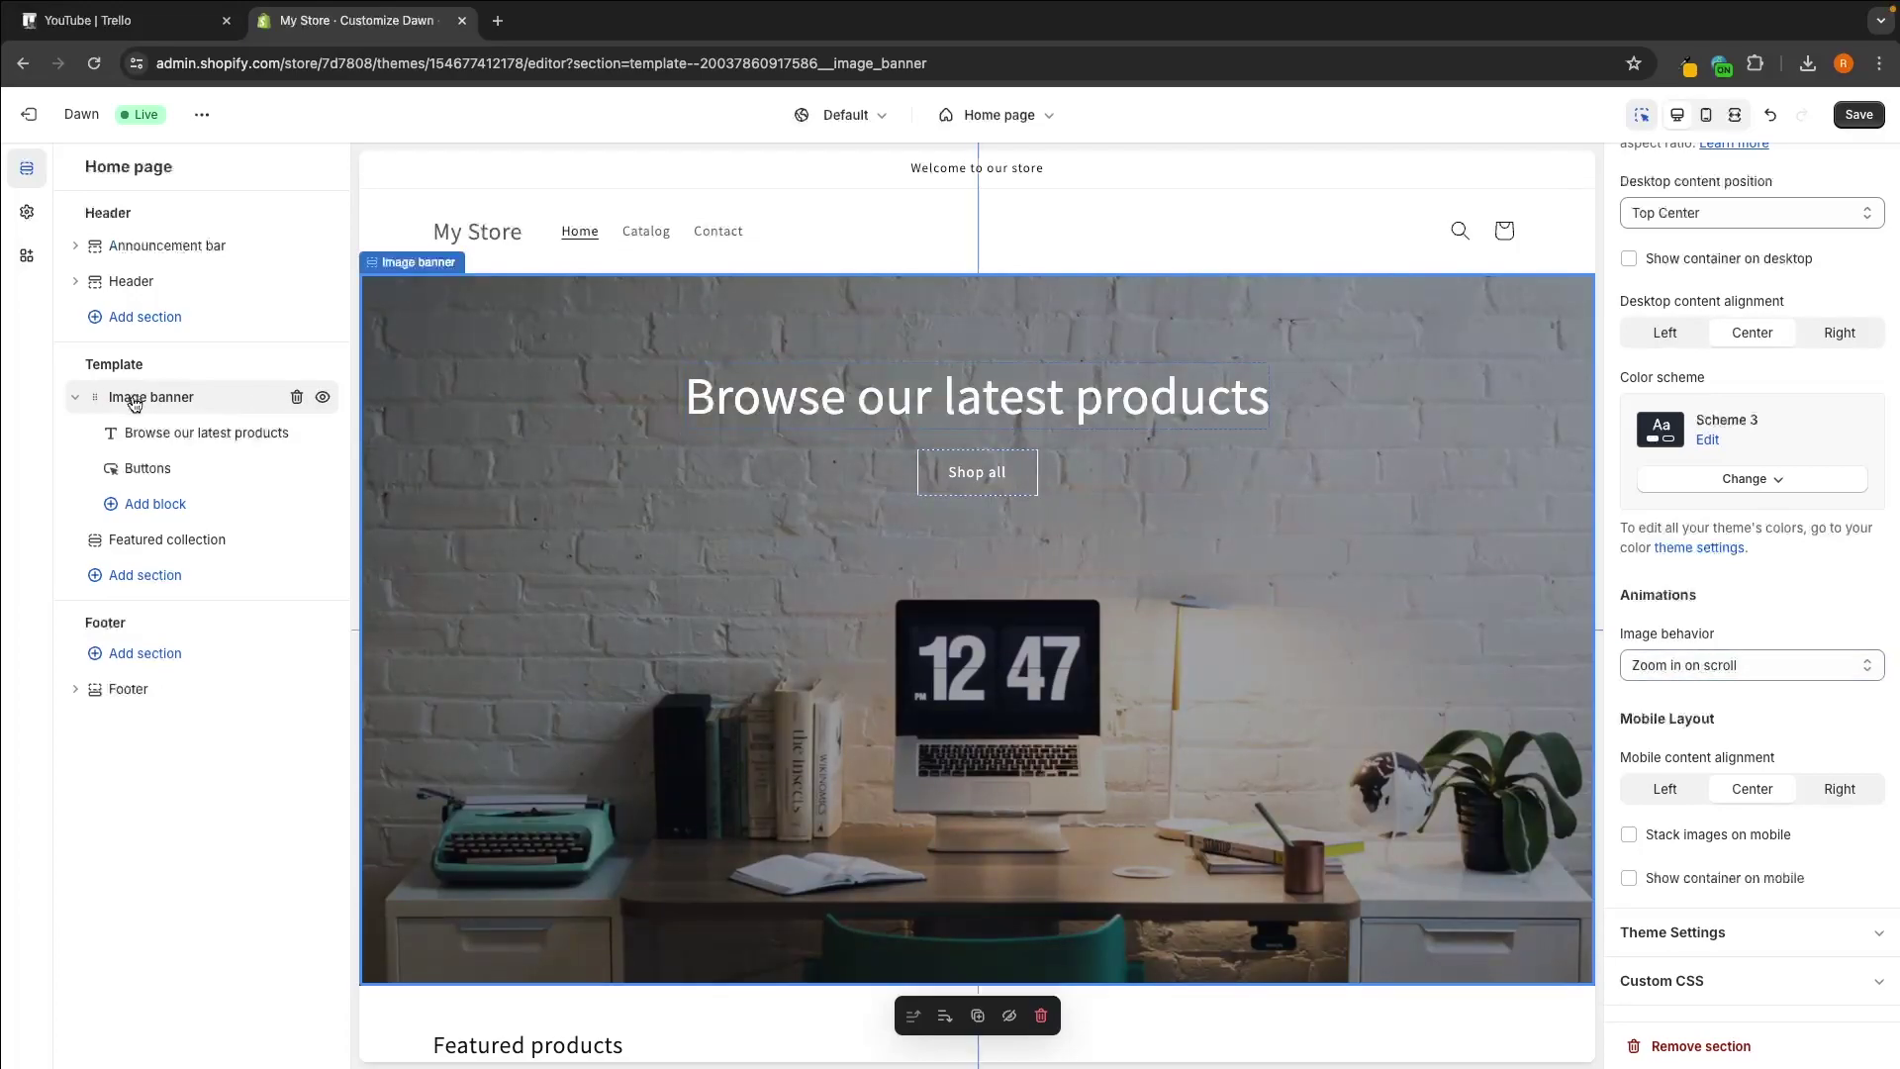
# Change the image banner's heading text to "G-Force North" and try the Medium heading size before restoring Large.
pyautogui.click(147, 435)
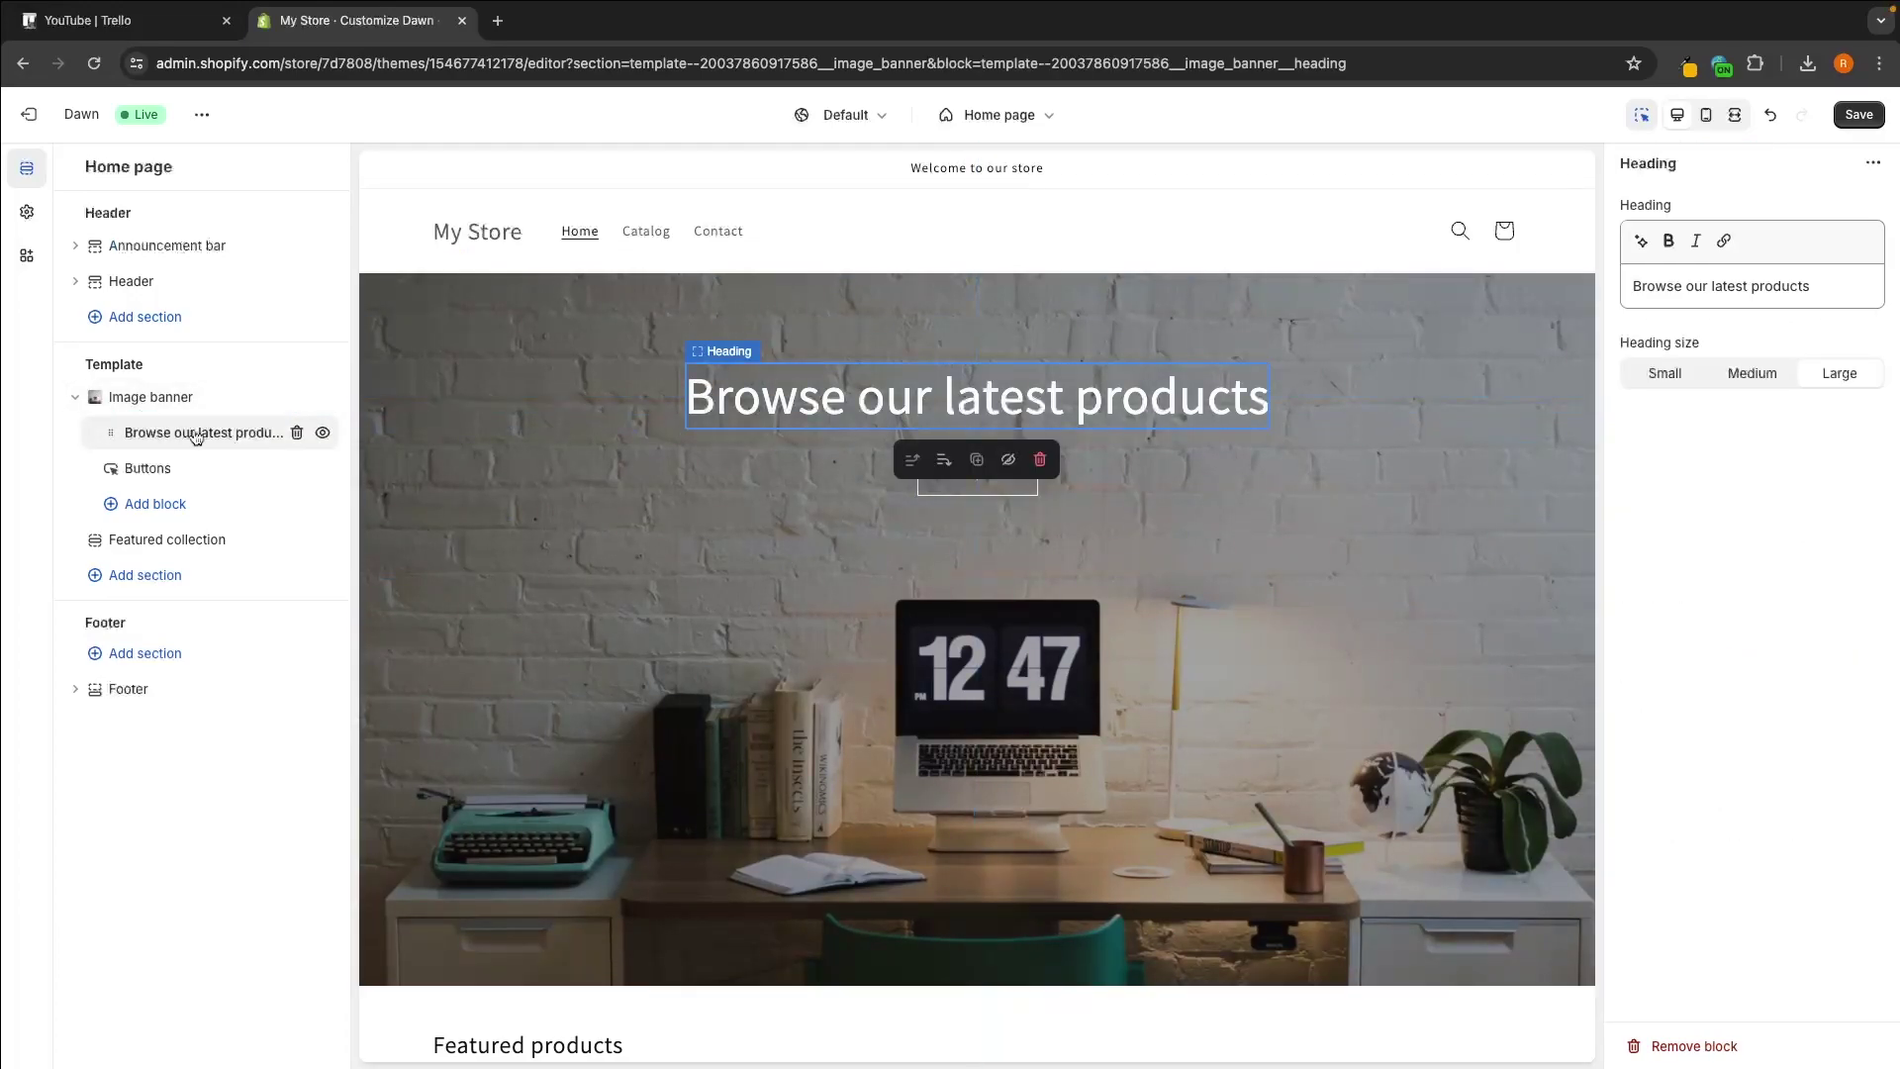
pyautogui.click(189, 468)
pyautogui.click(188, 451)
pyautogui.click(169, 435)
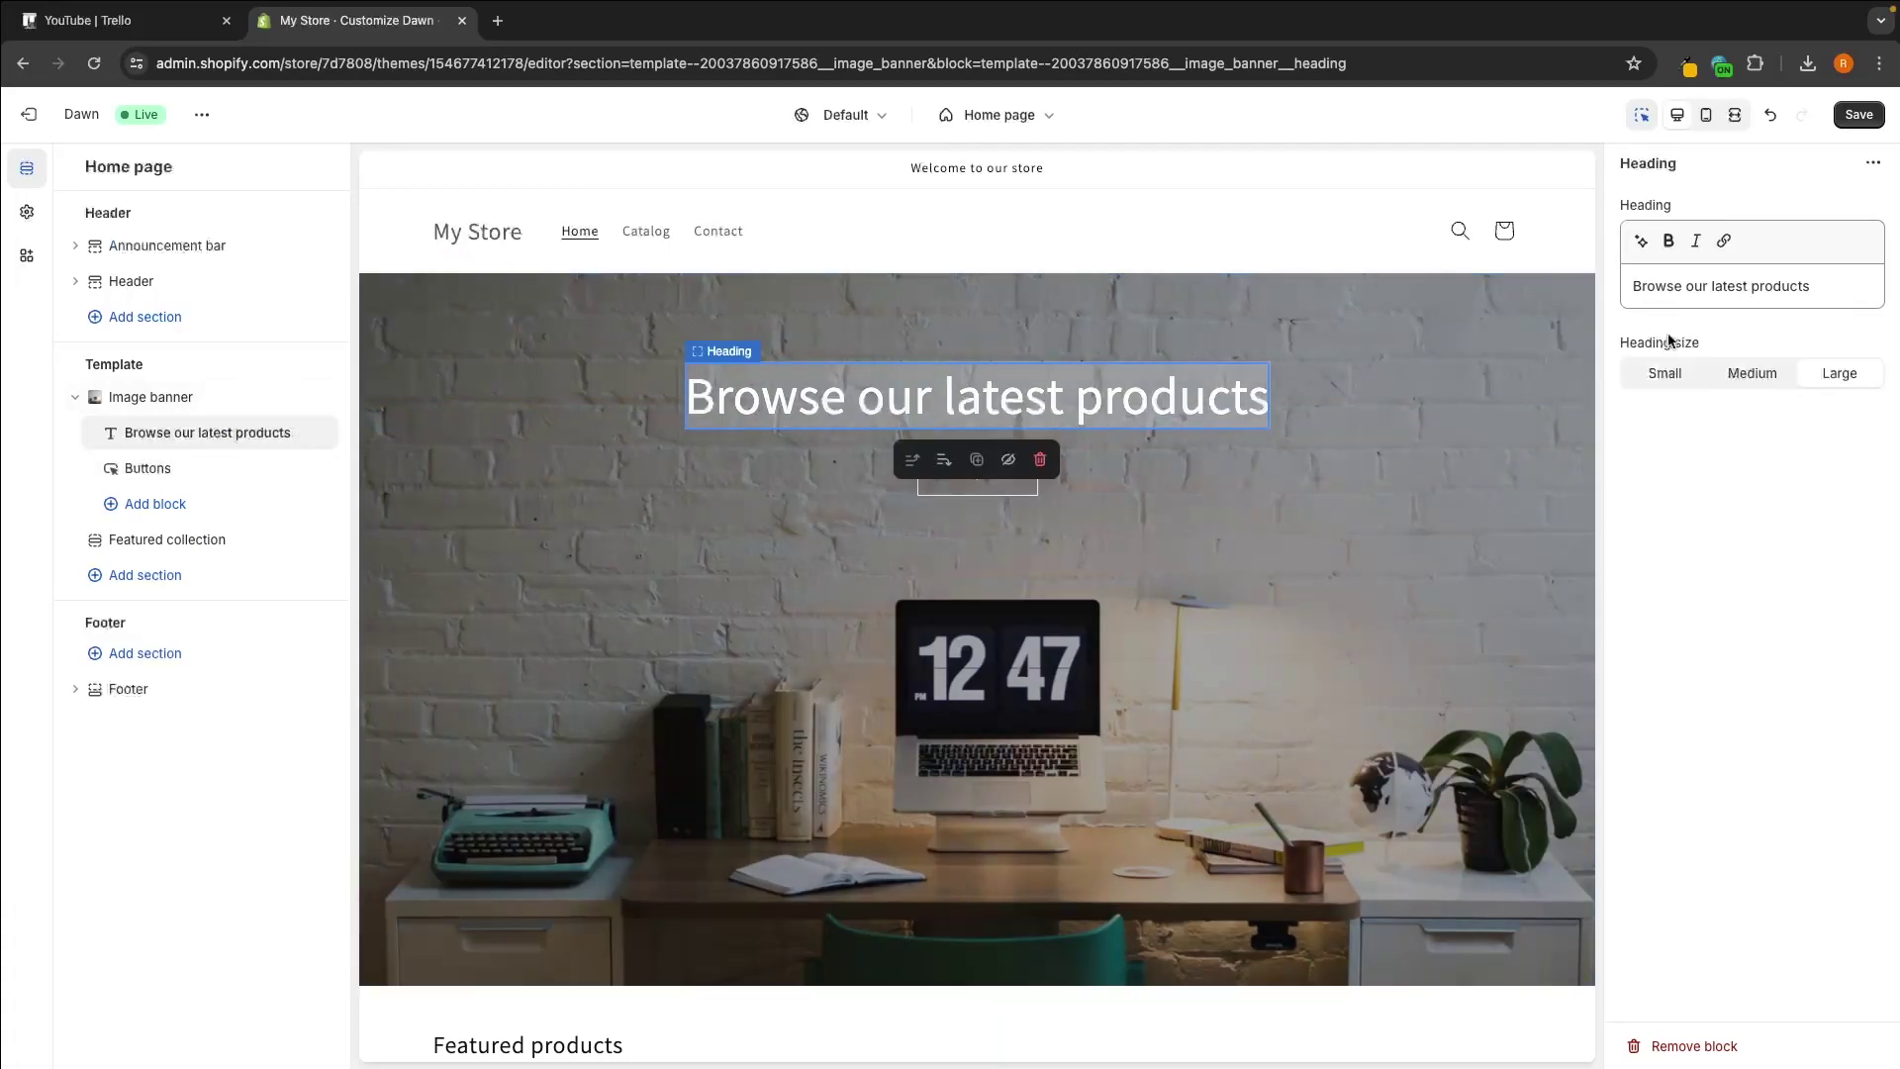
pyautogui.moveTo(1819, 285); pyautogui.dragTo(1621, 285)
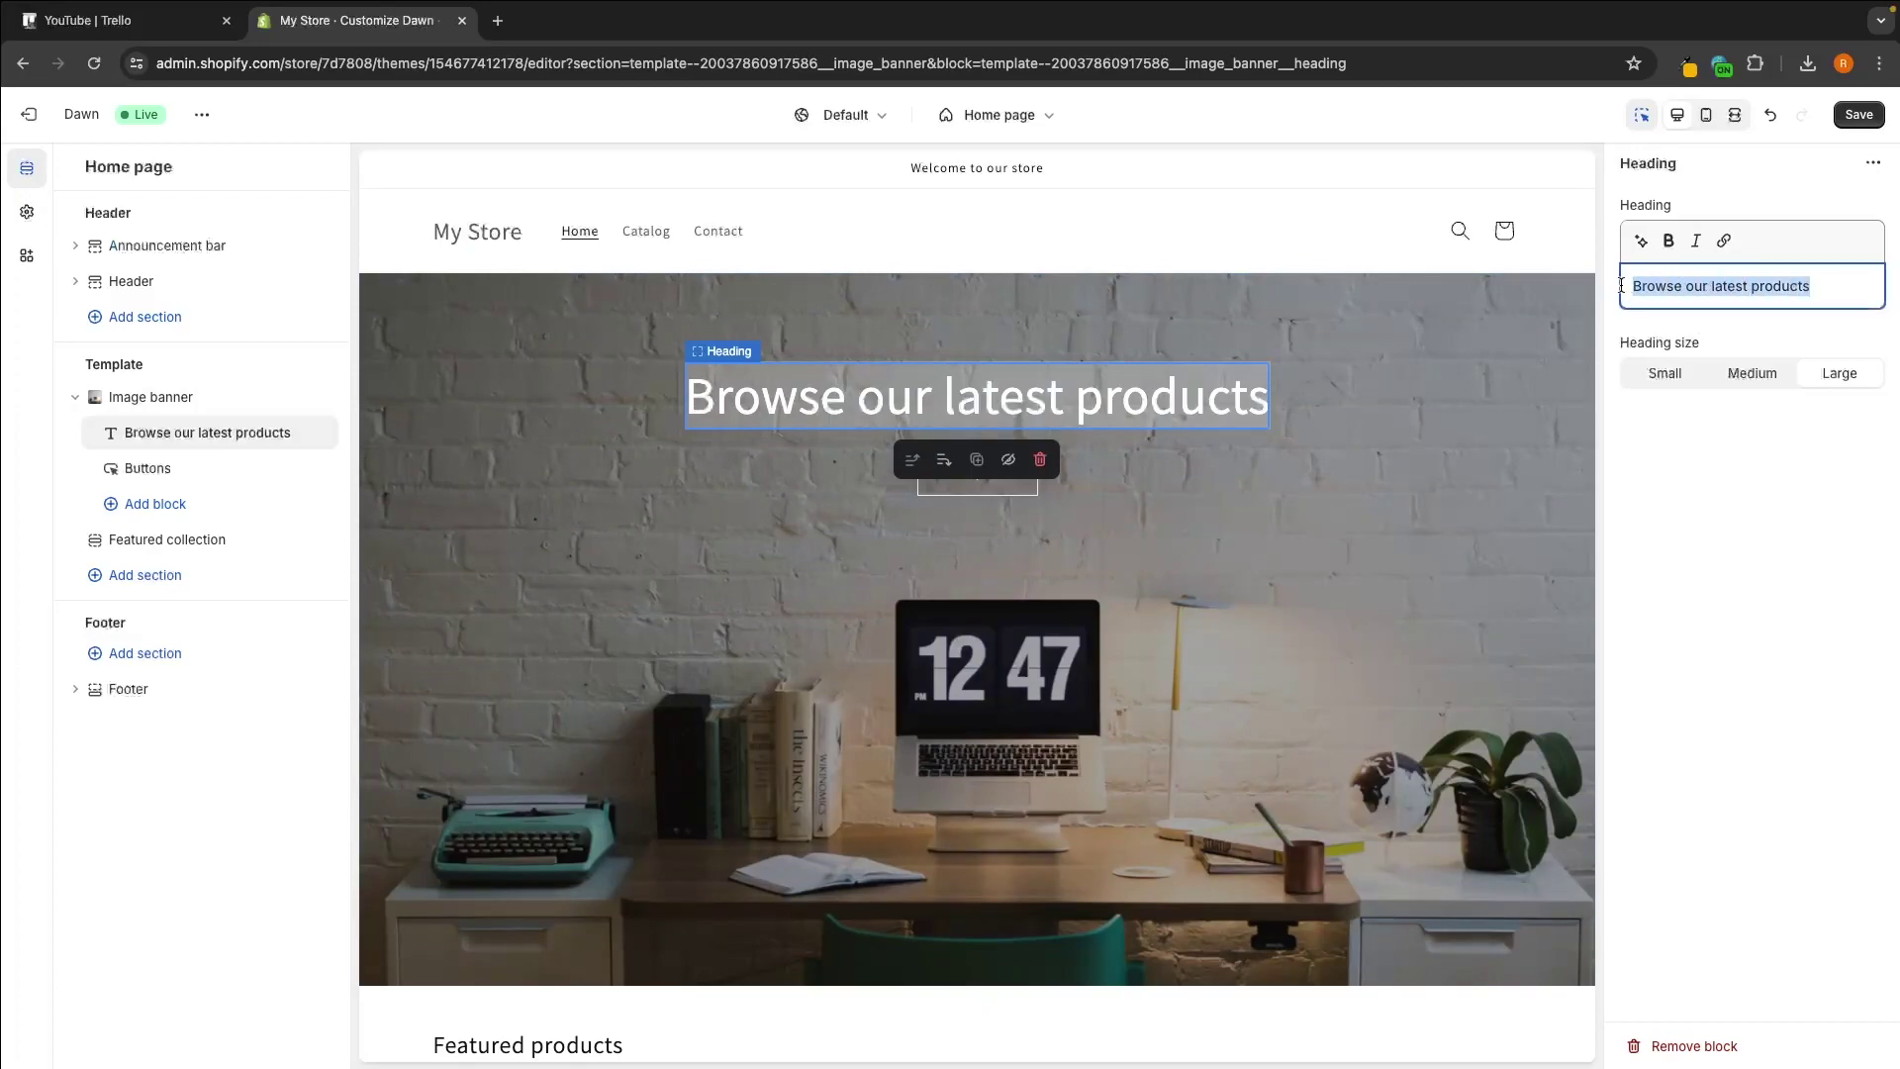
pyautogui.write('G')
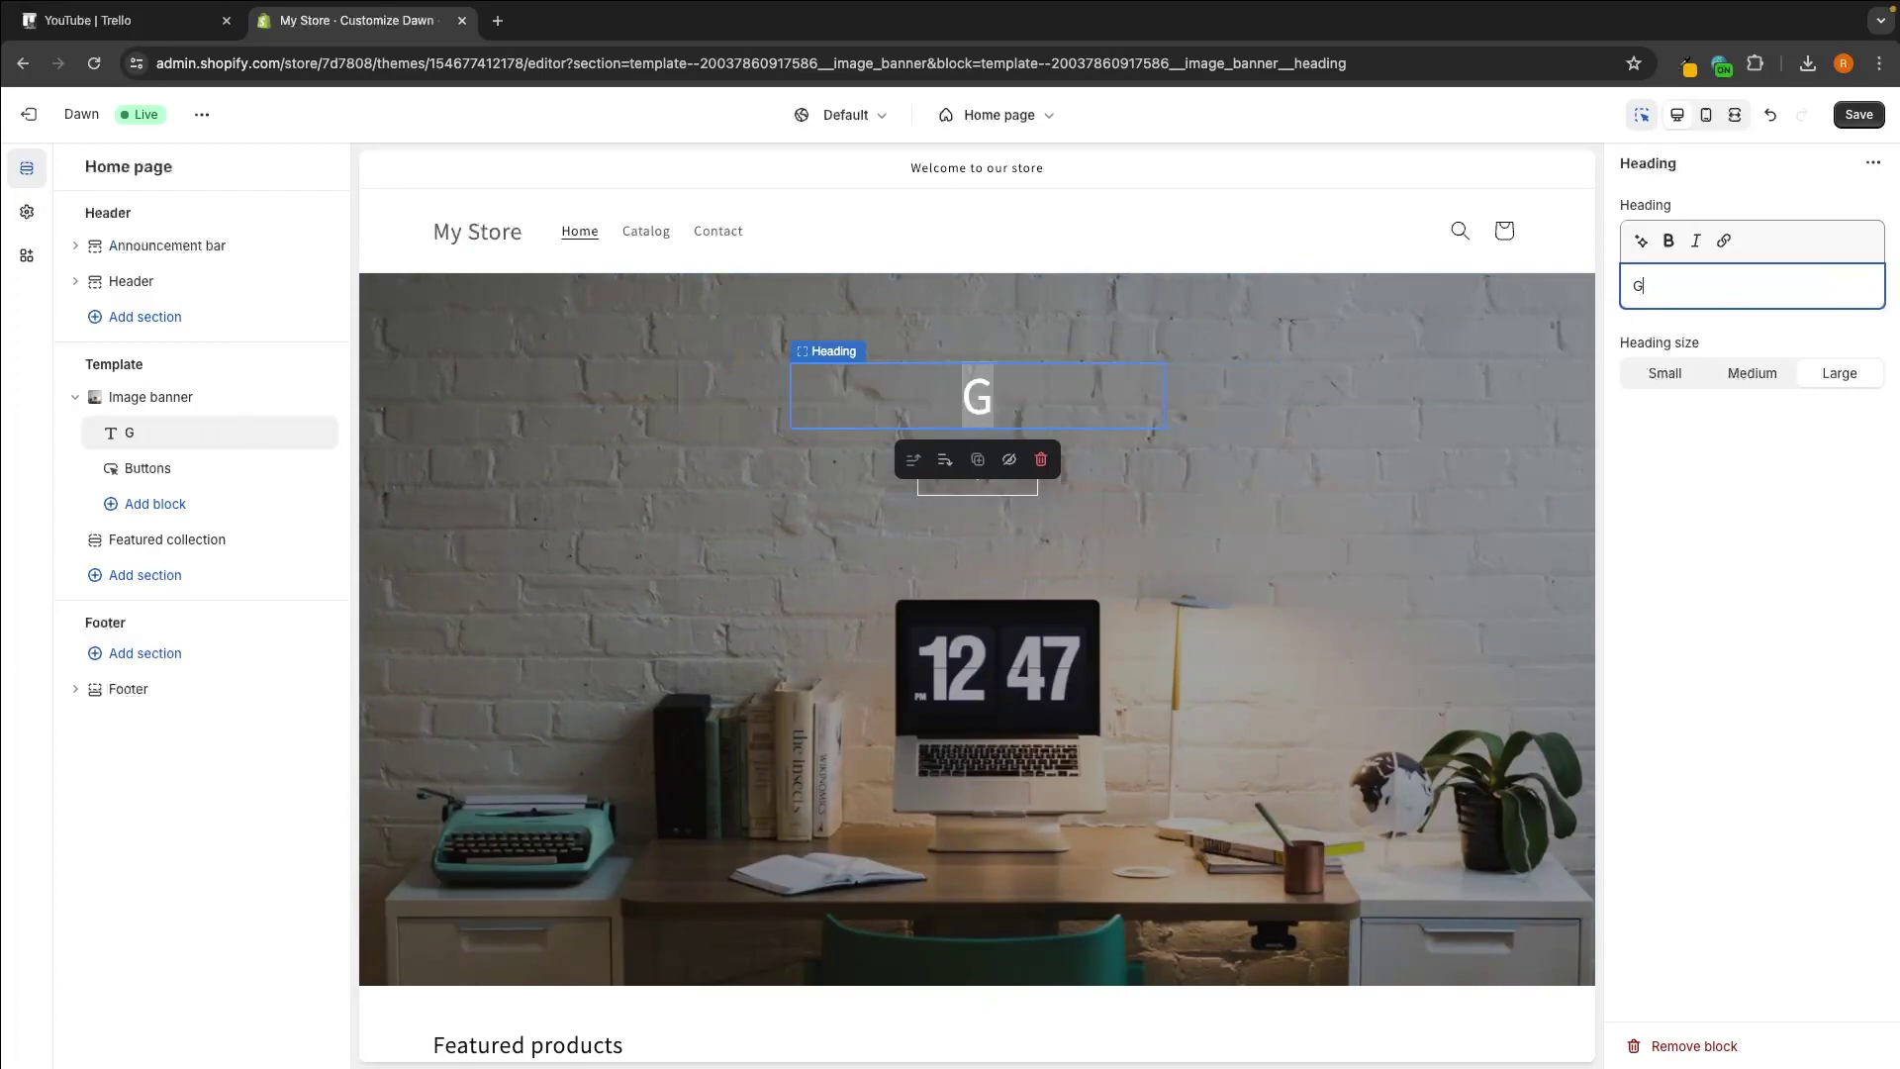
pyautogui.write('-Force North')
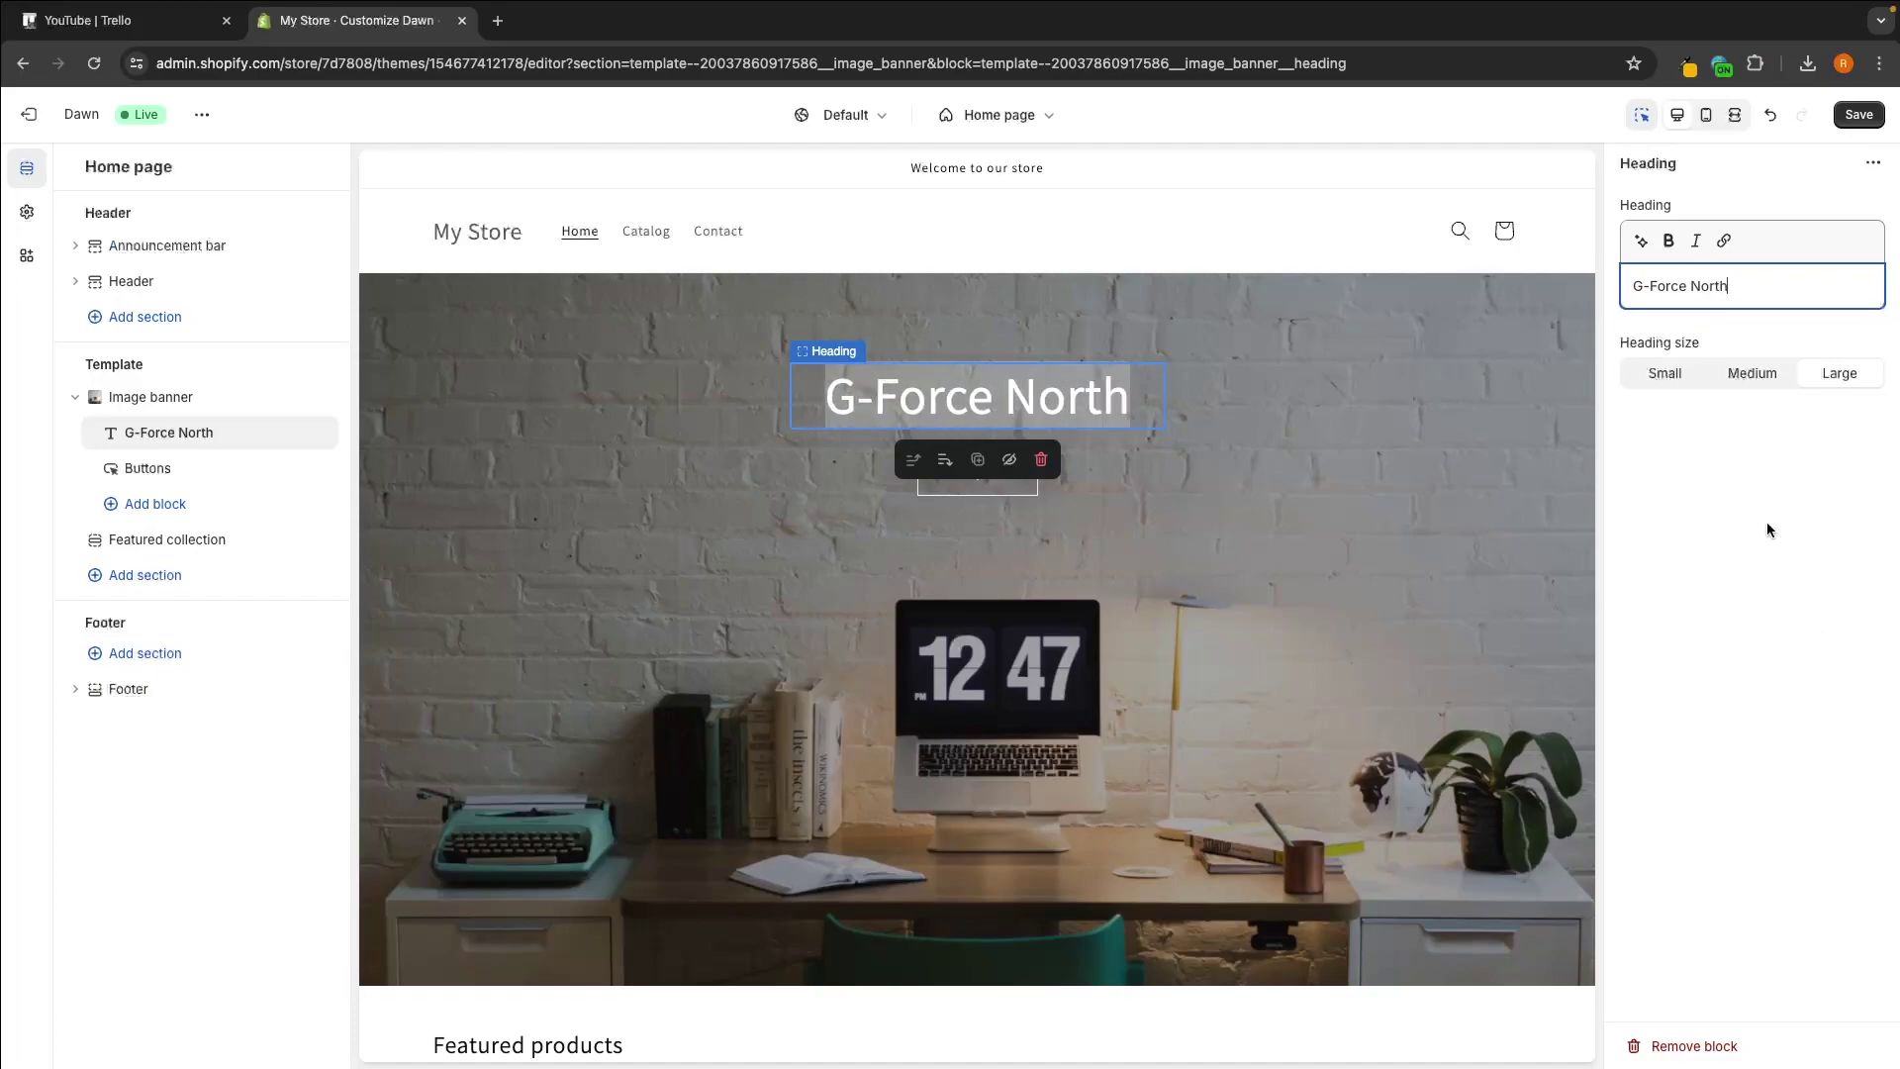
pyautogui.click(1733, 378)
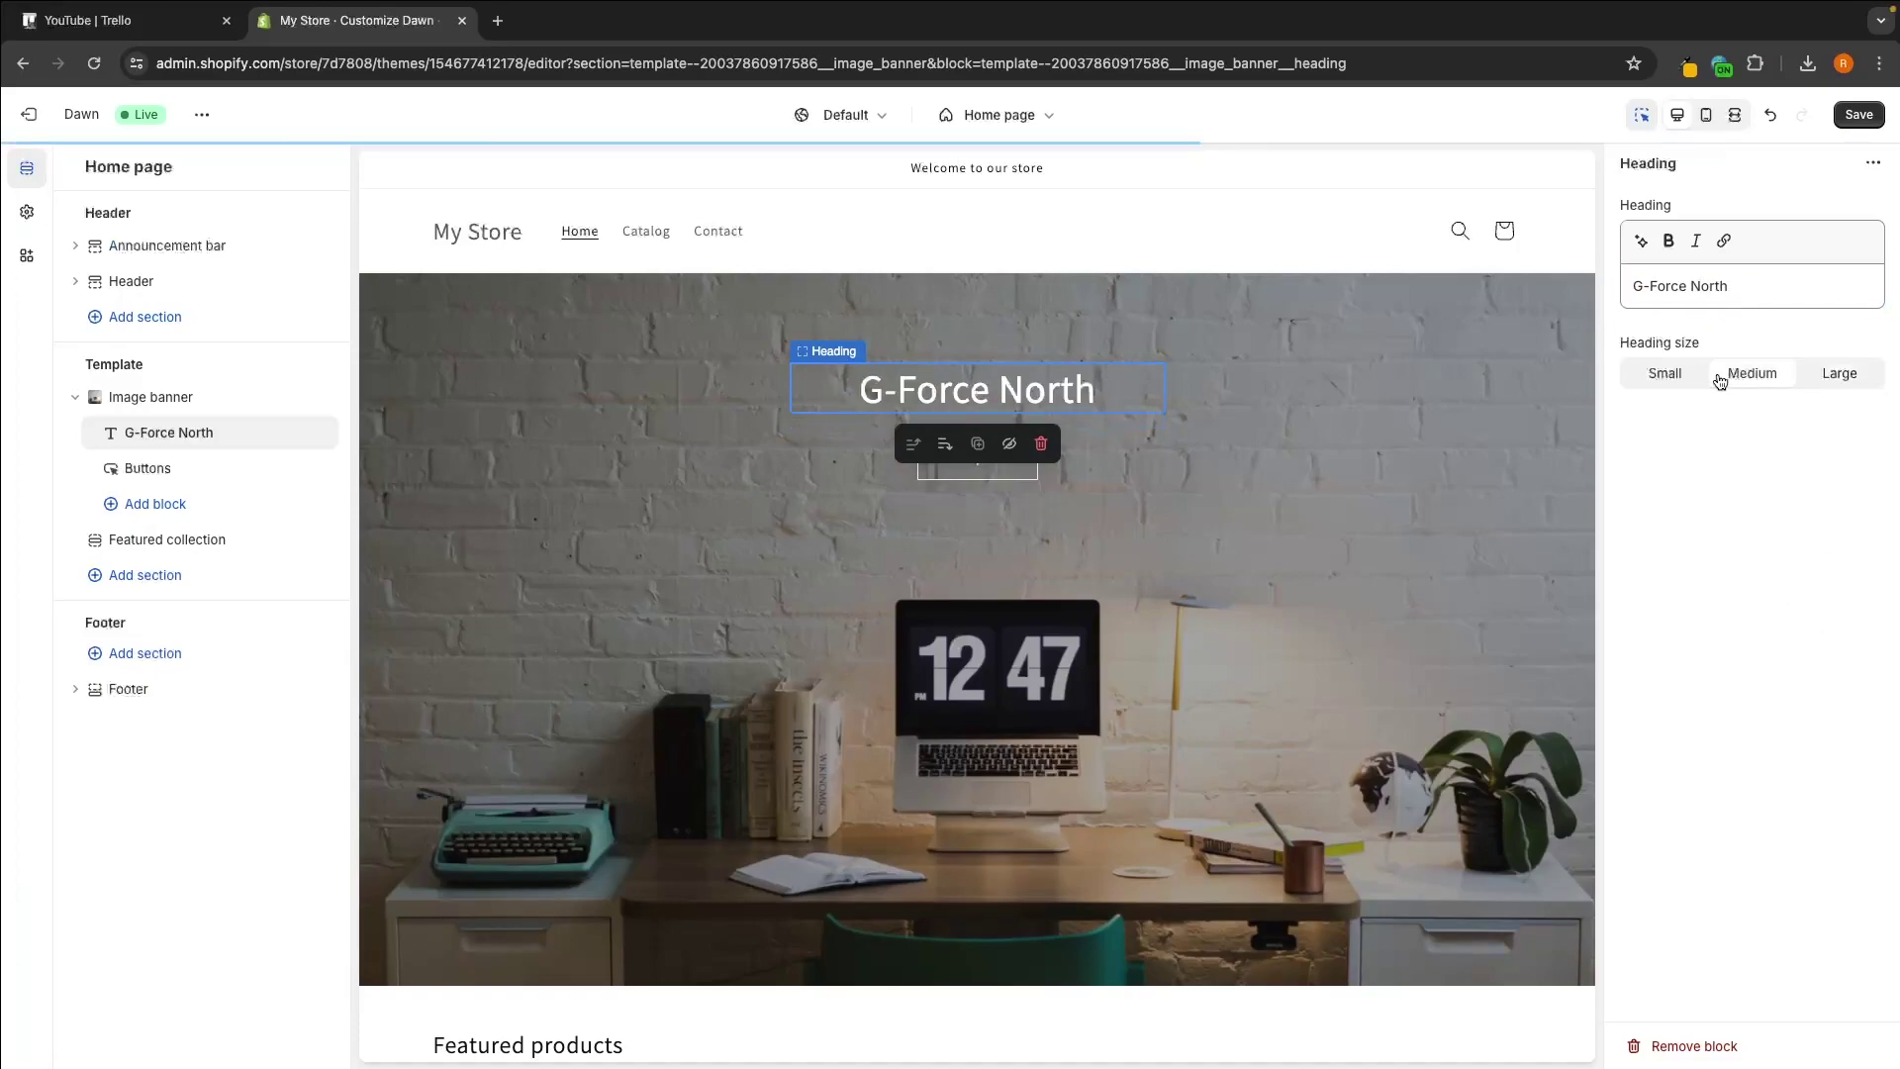
pyautogui.click(1840, 374)
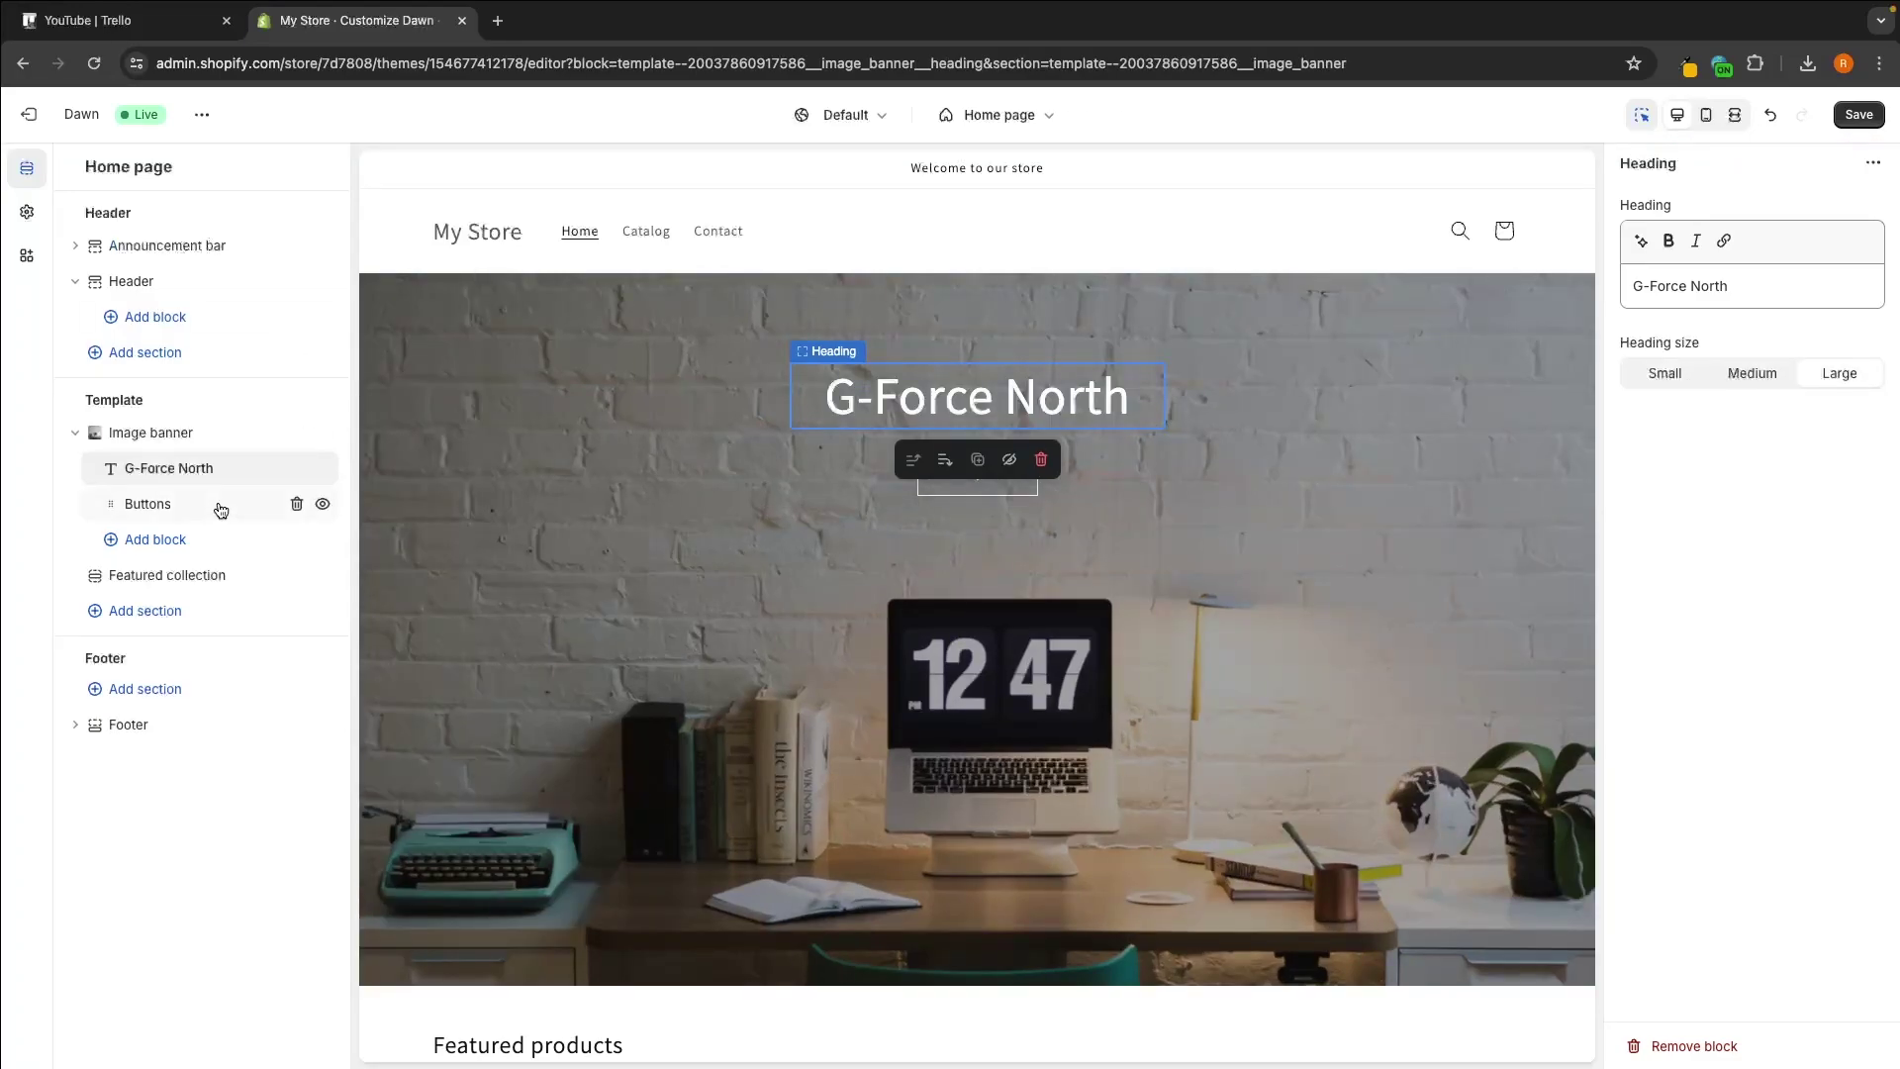
# Set the first button label in the image banner's Buttons block to "Buy Now".
pyautogui.click(219, 507)
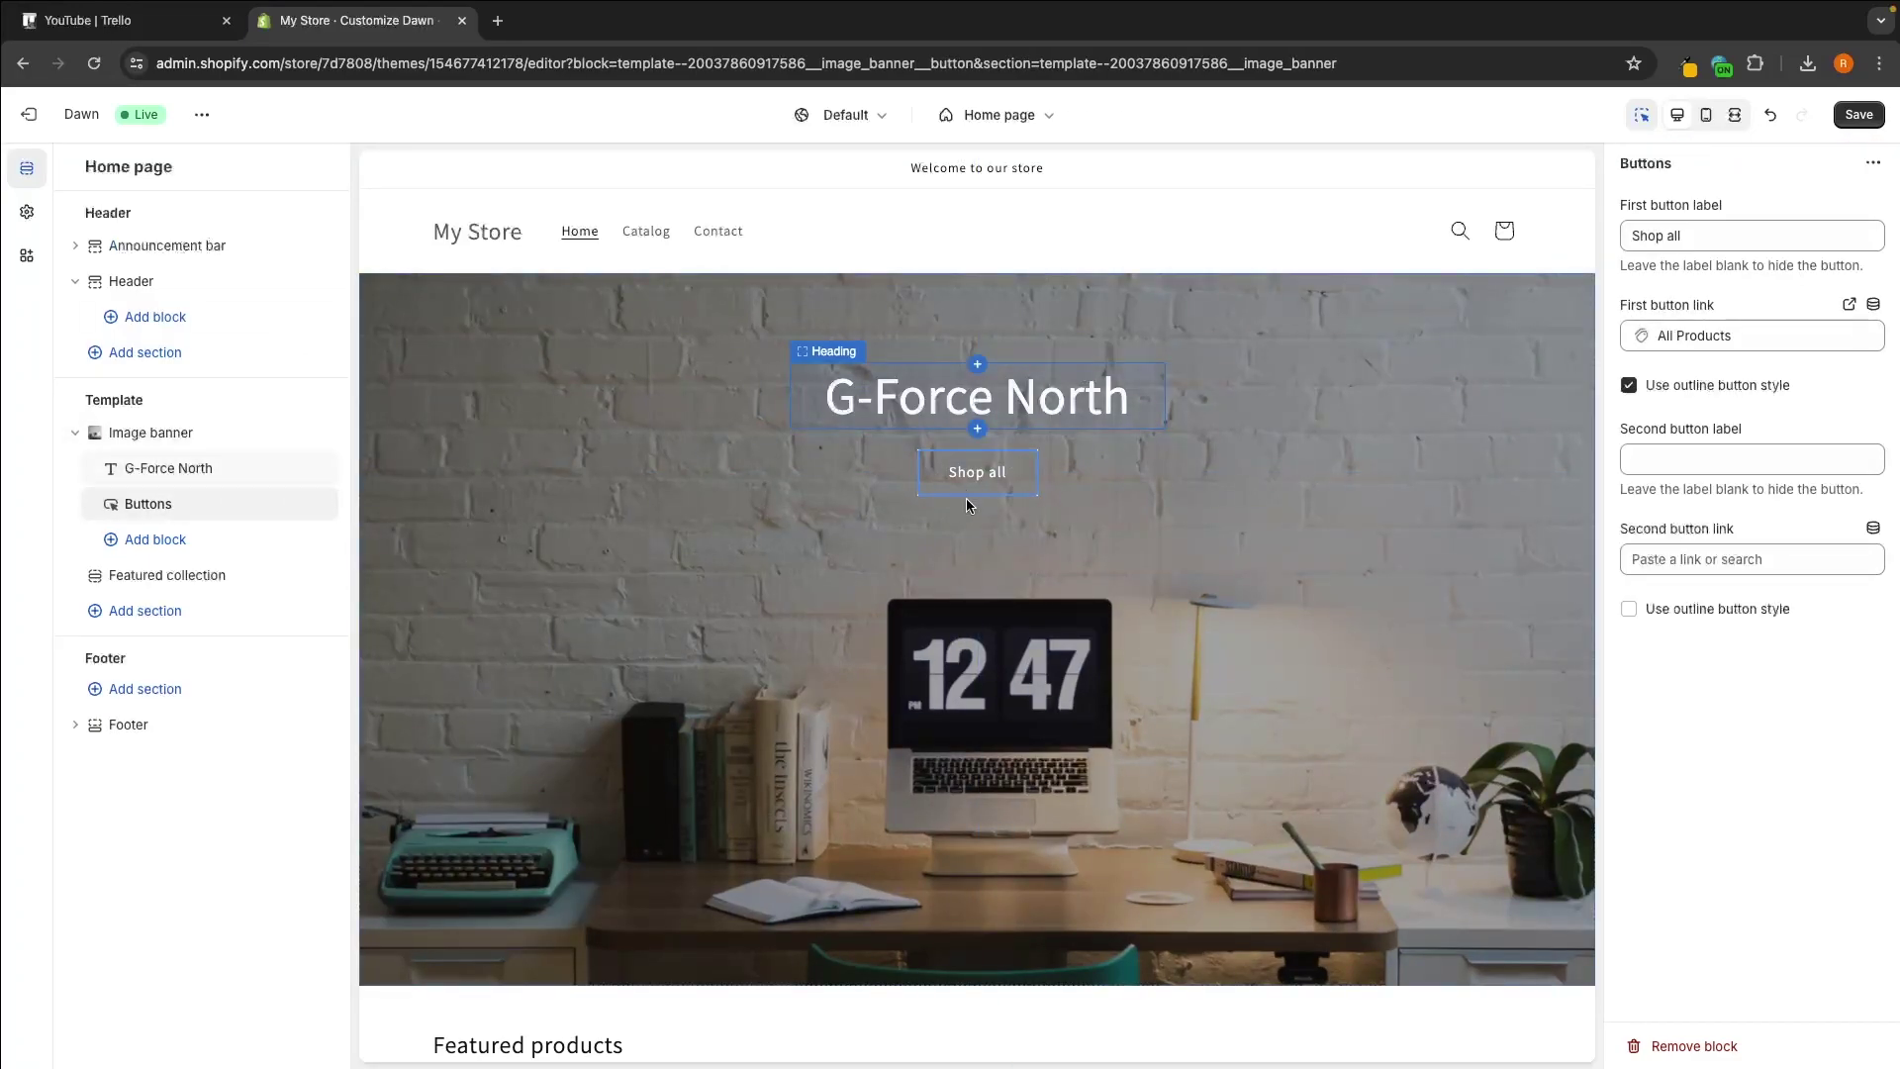
pyautogui.tripleClick(1683, 236)
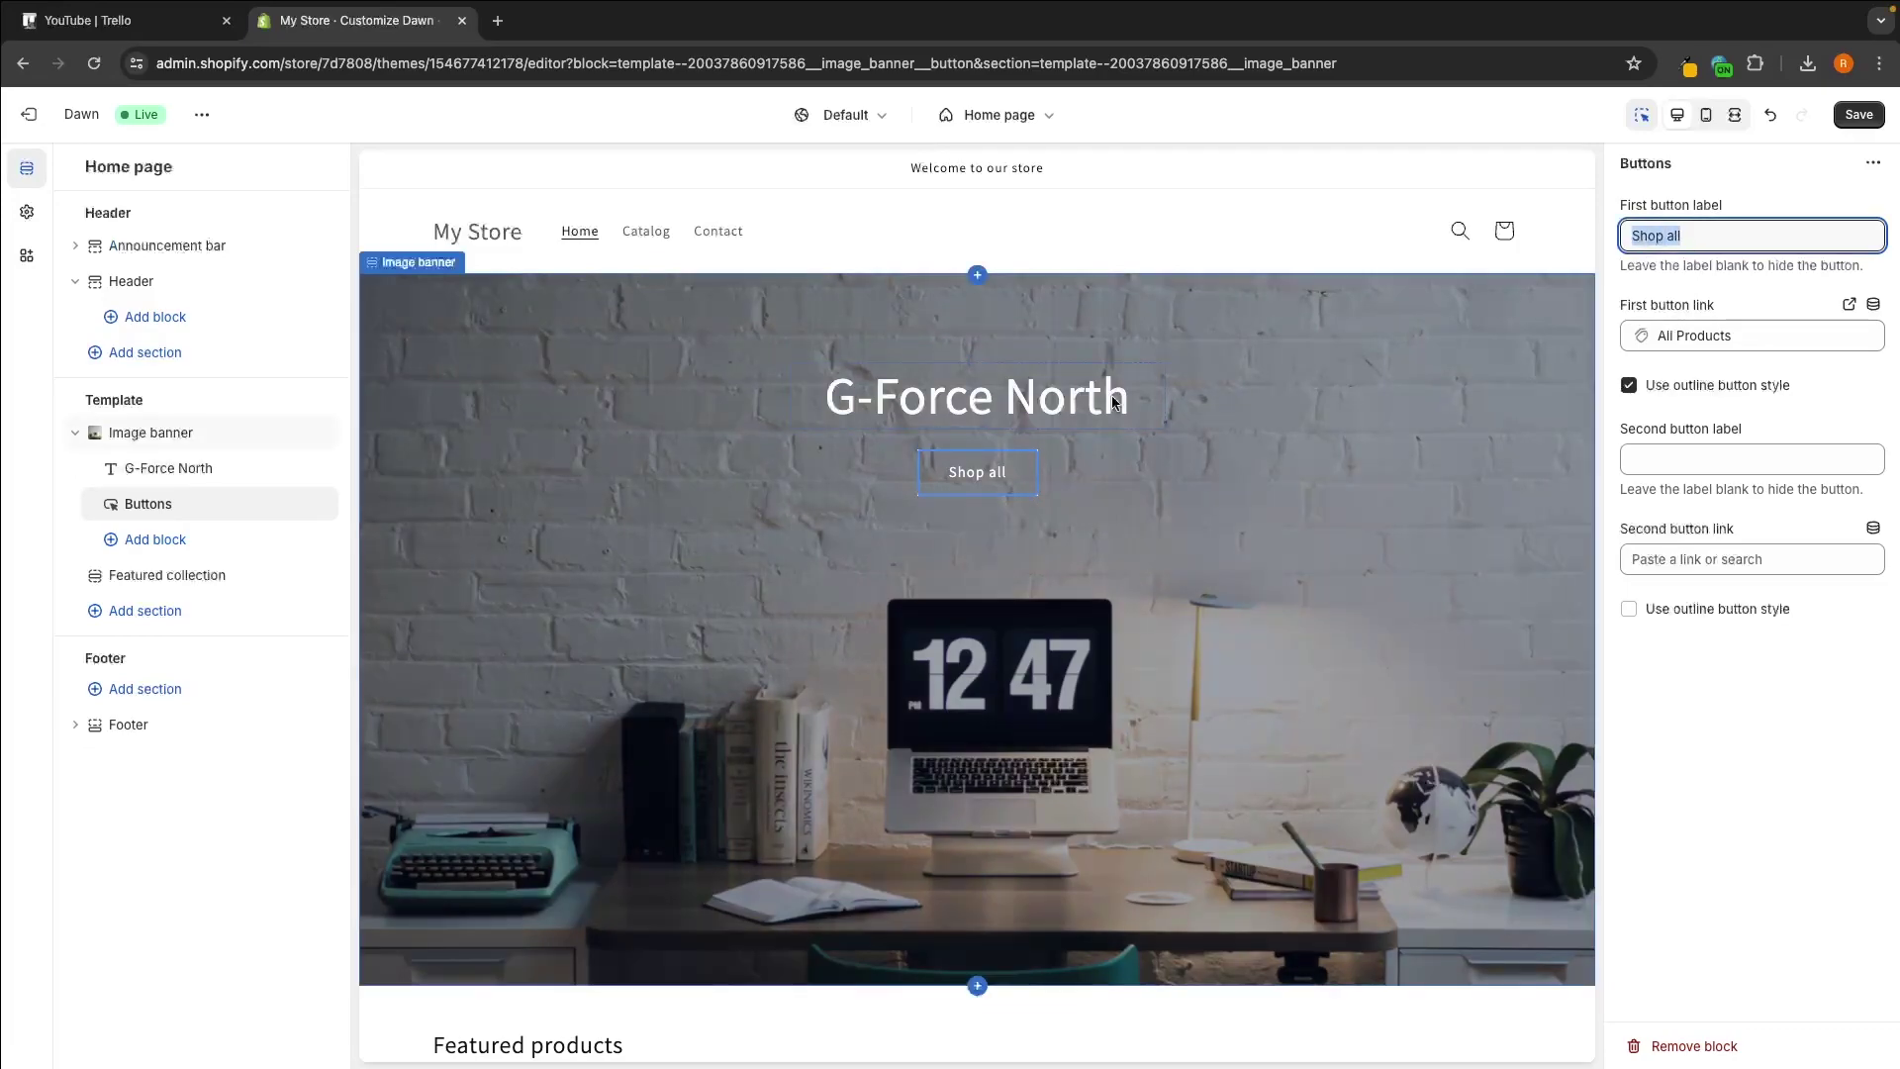
pyautogui.click(976, 489)
pyautogui.tripleClick(1687, 233)
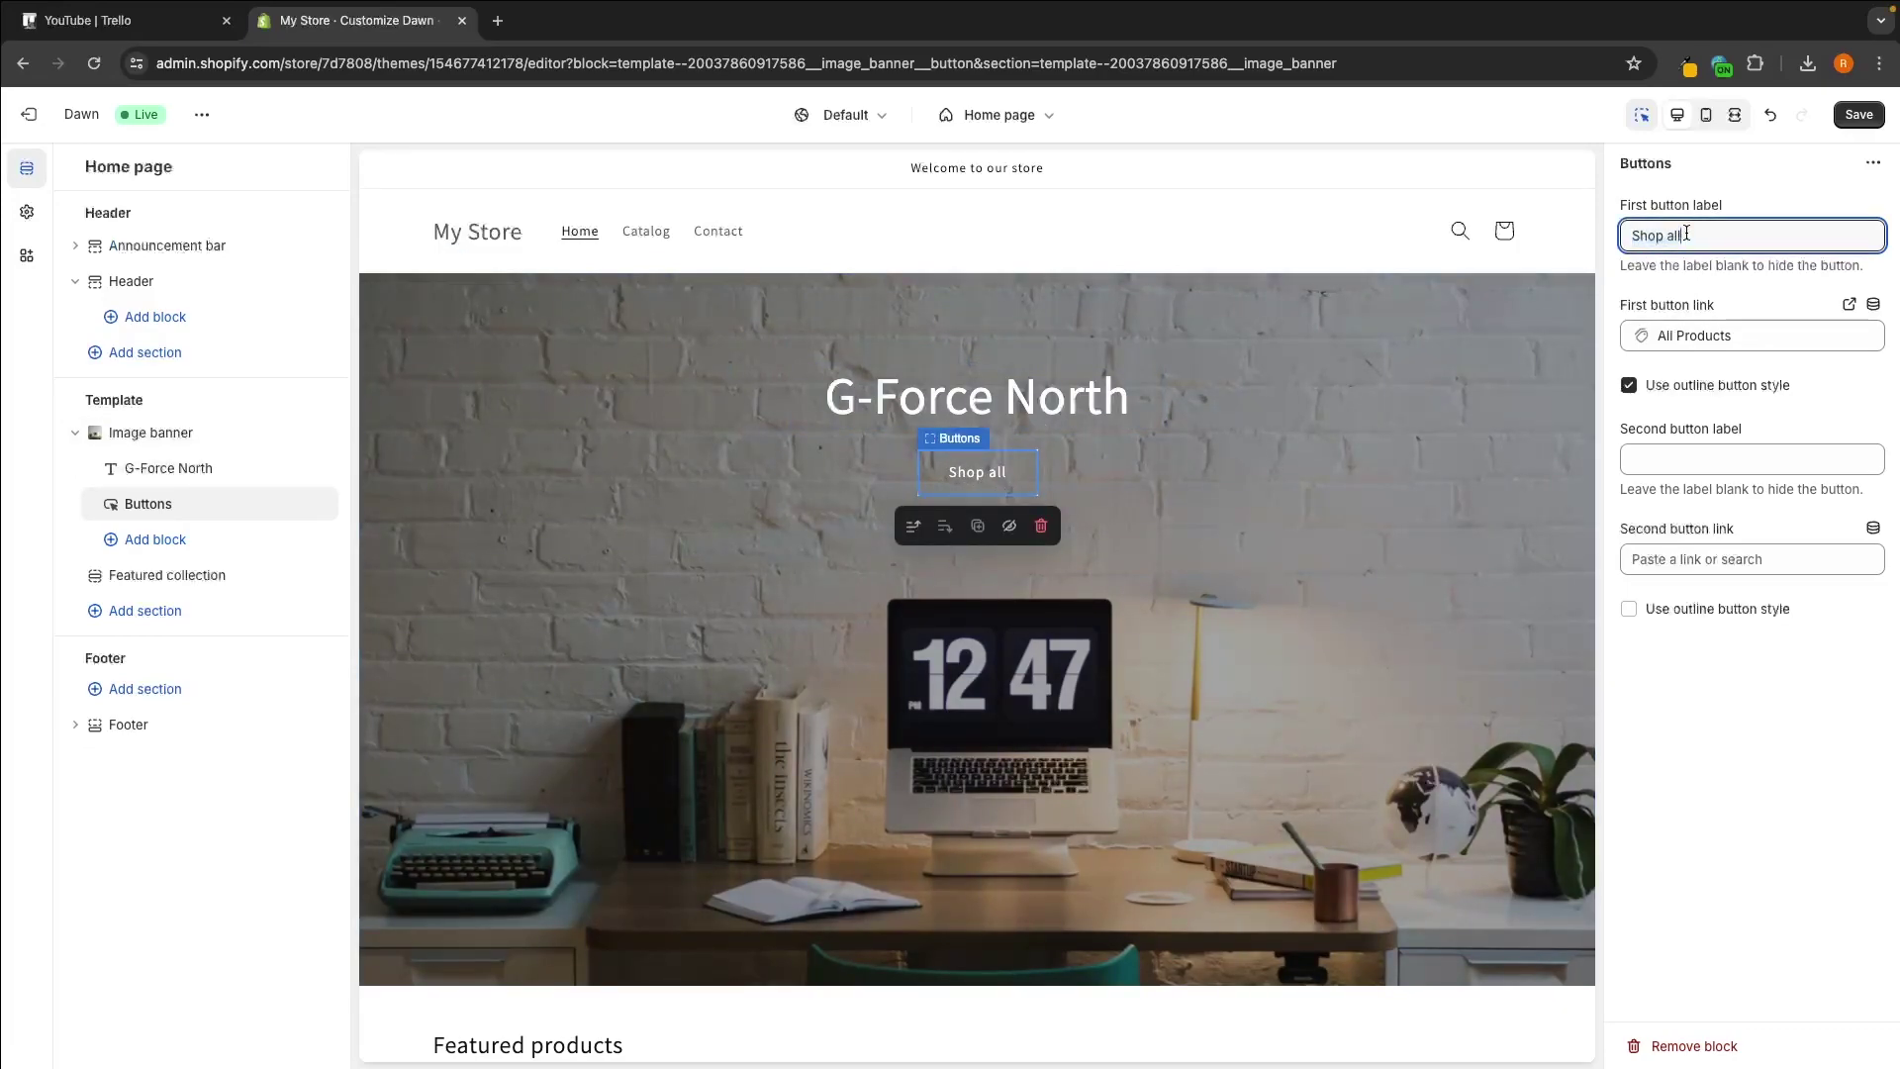
pyautogui.write('Buy Now')
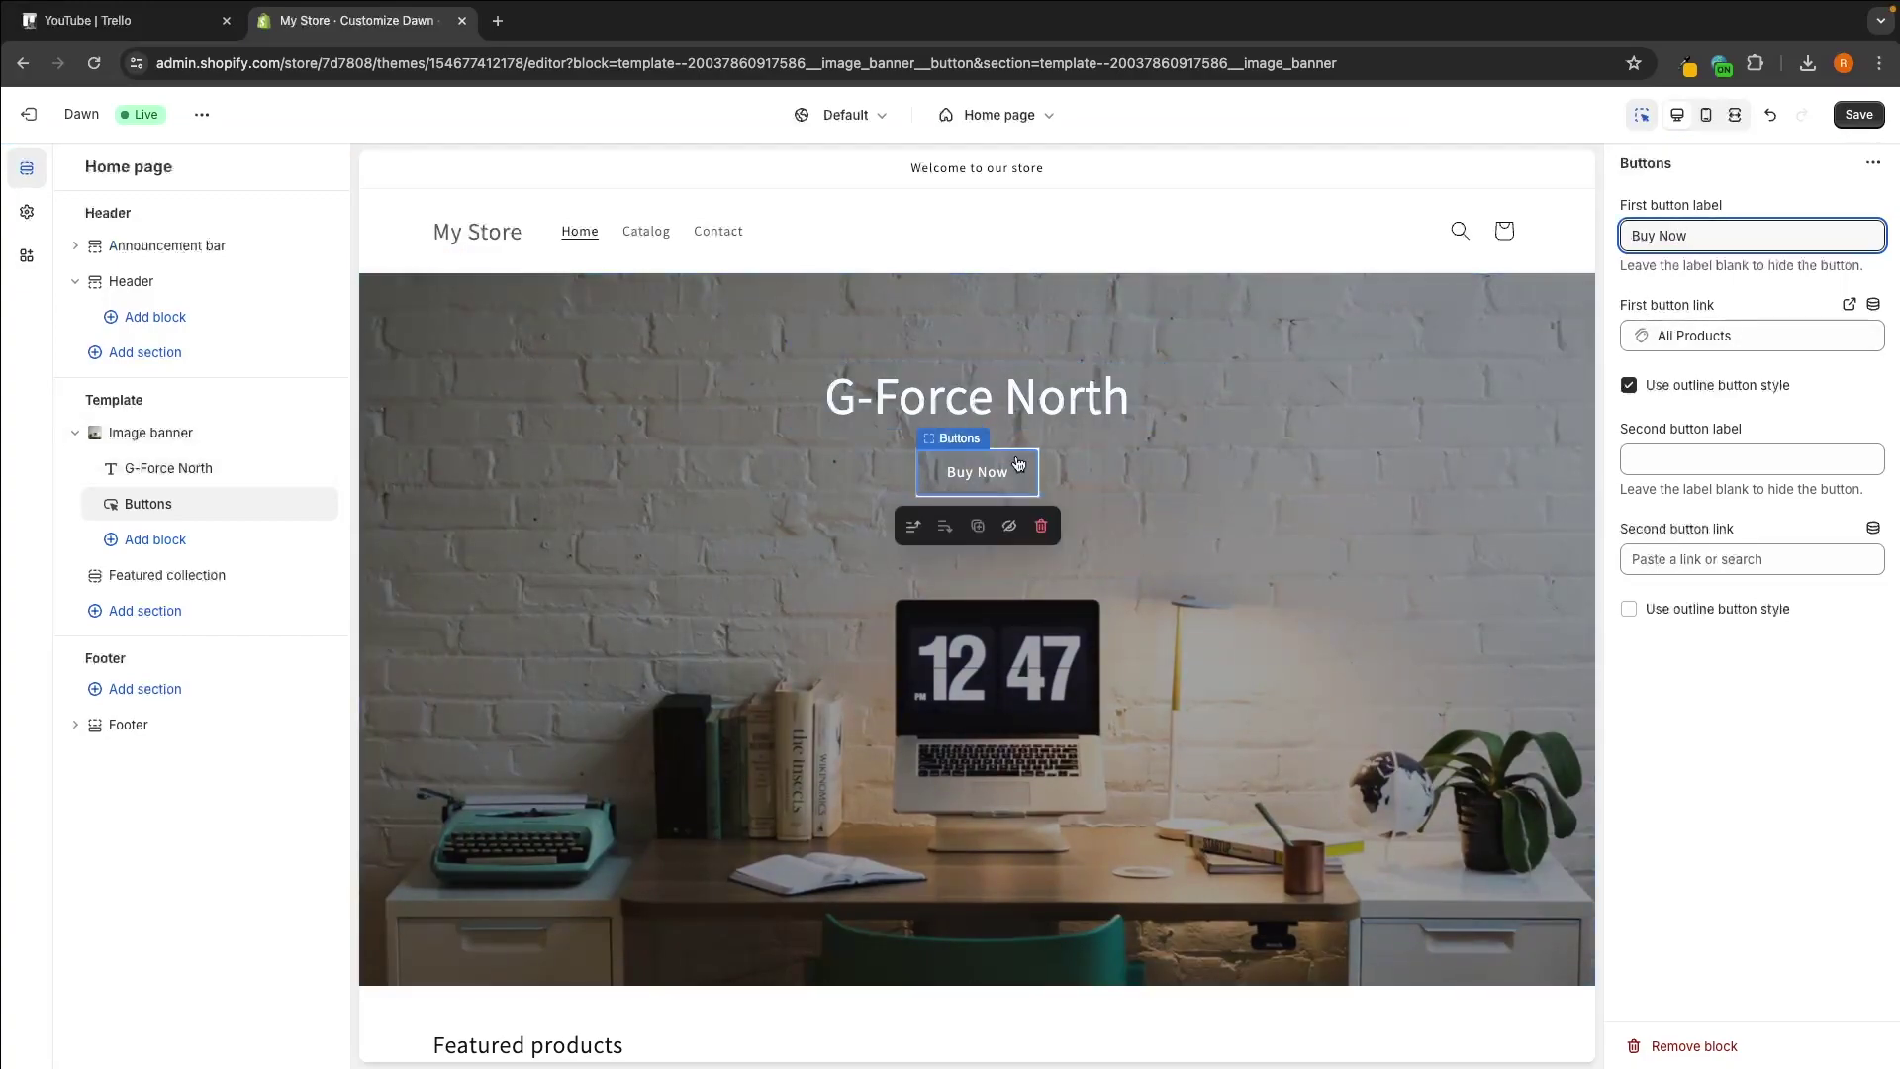
# Link the banner's first button to All products from the Products link category.
pyautogui.moveTo(1614, 302); pyautogui.dragTo(1722, 307)
pyautogui.click(1724, 307)
pyautogui.moveTo(985, 477)
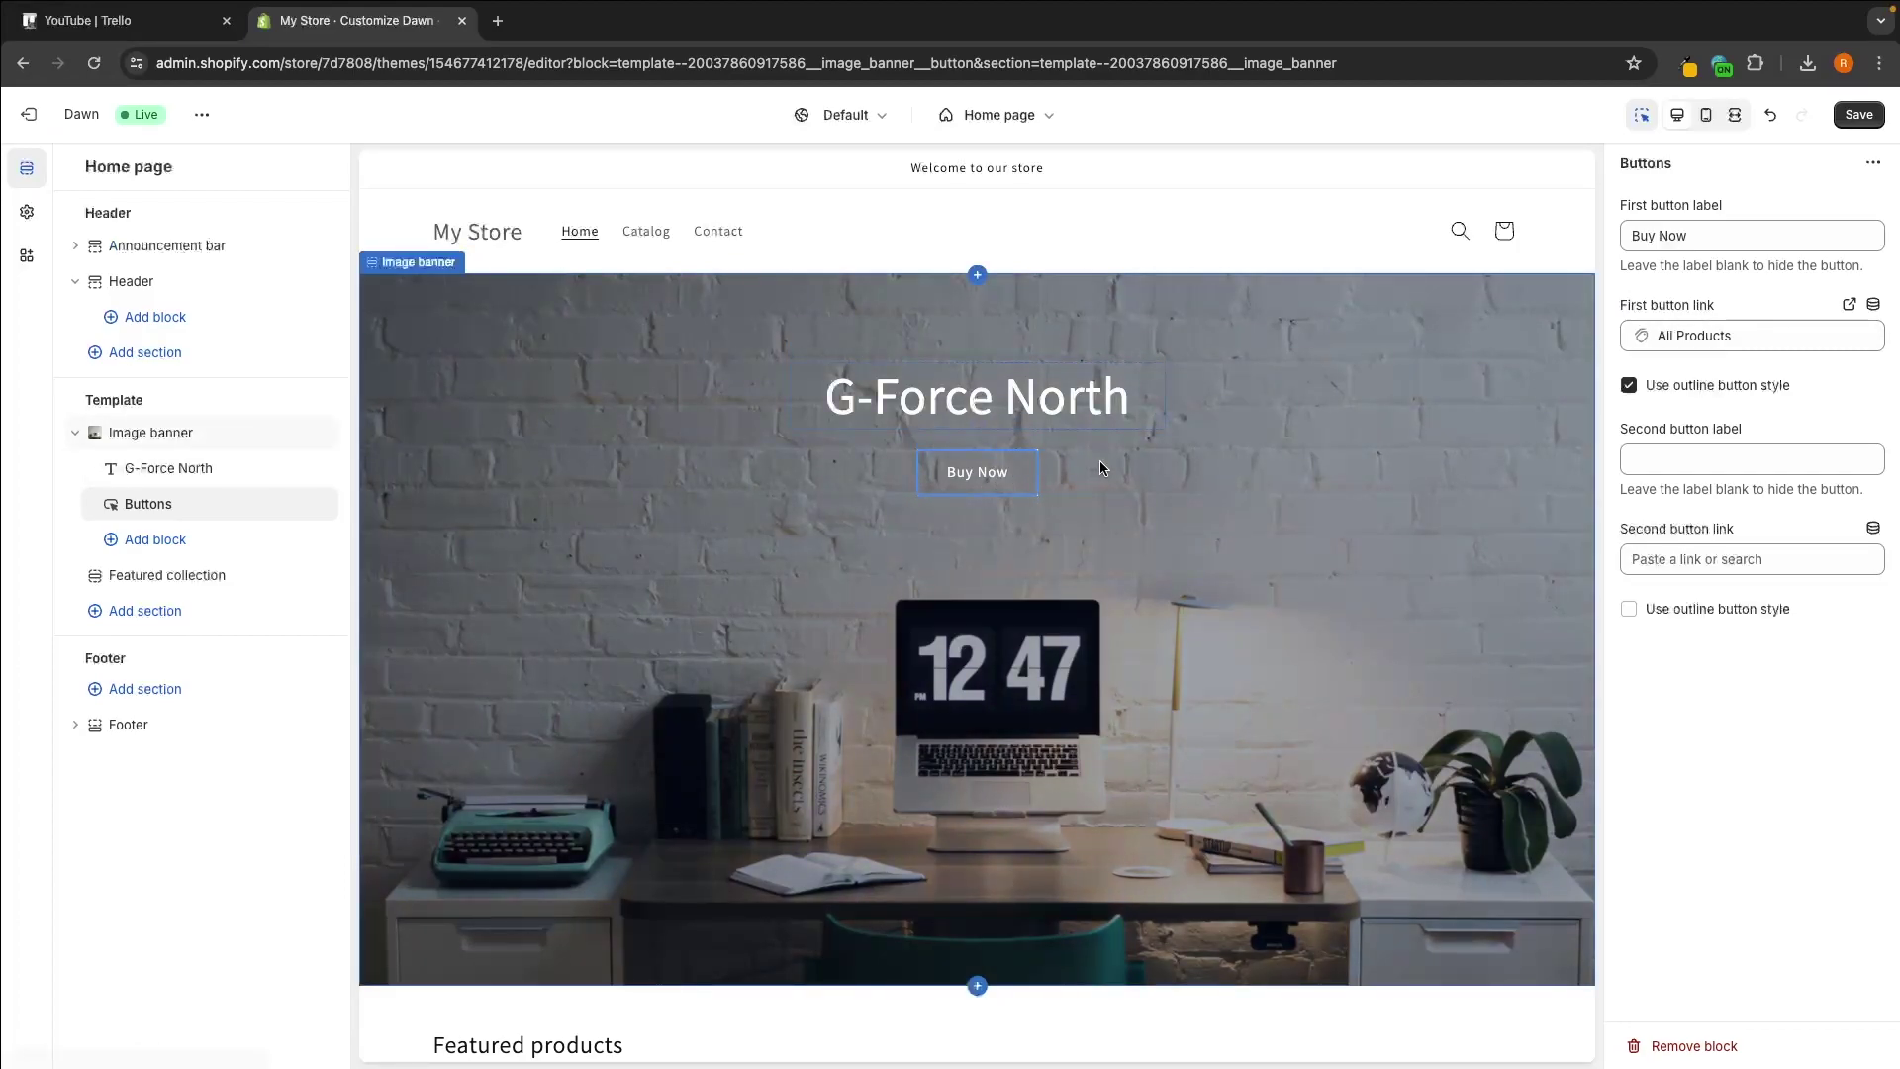
pyautogui.click(1707, 336)
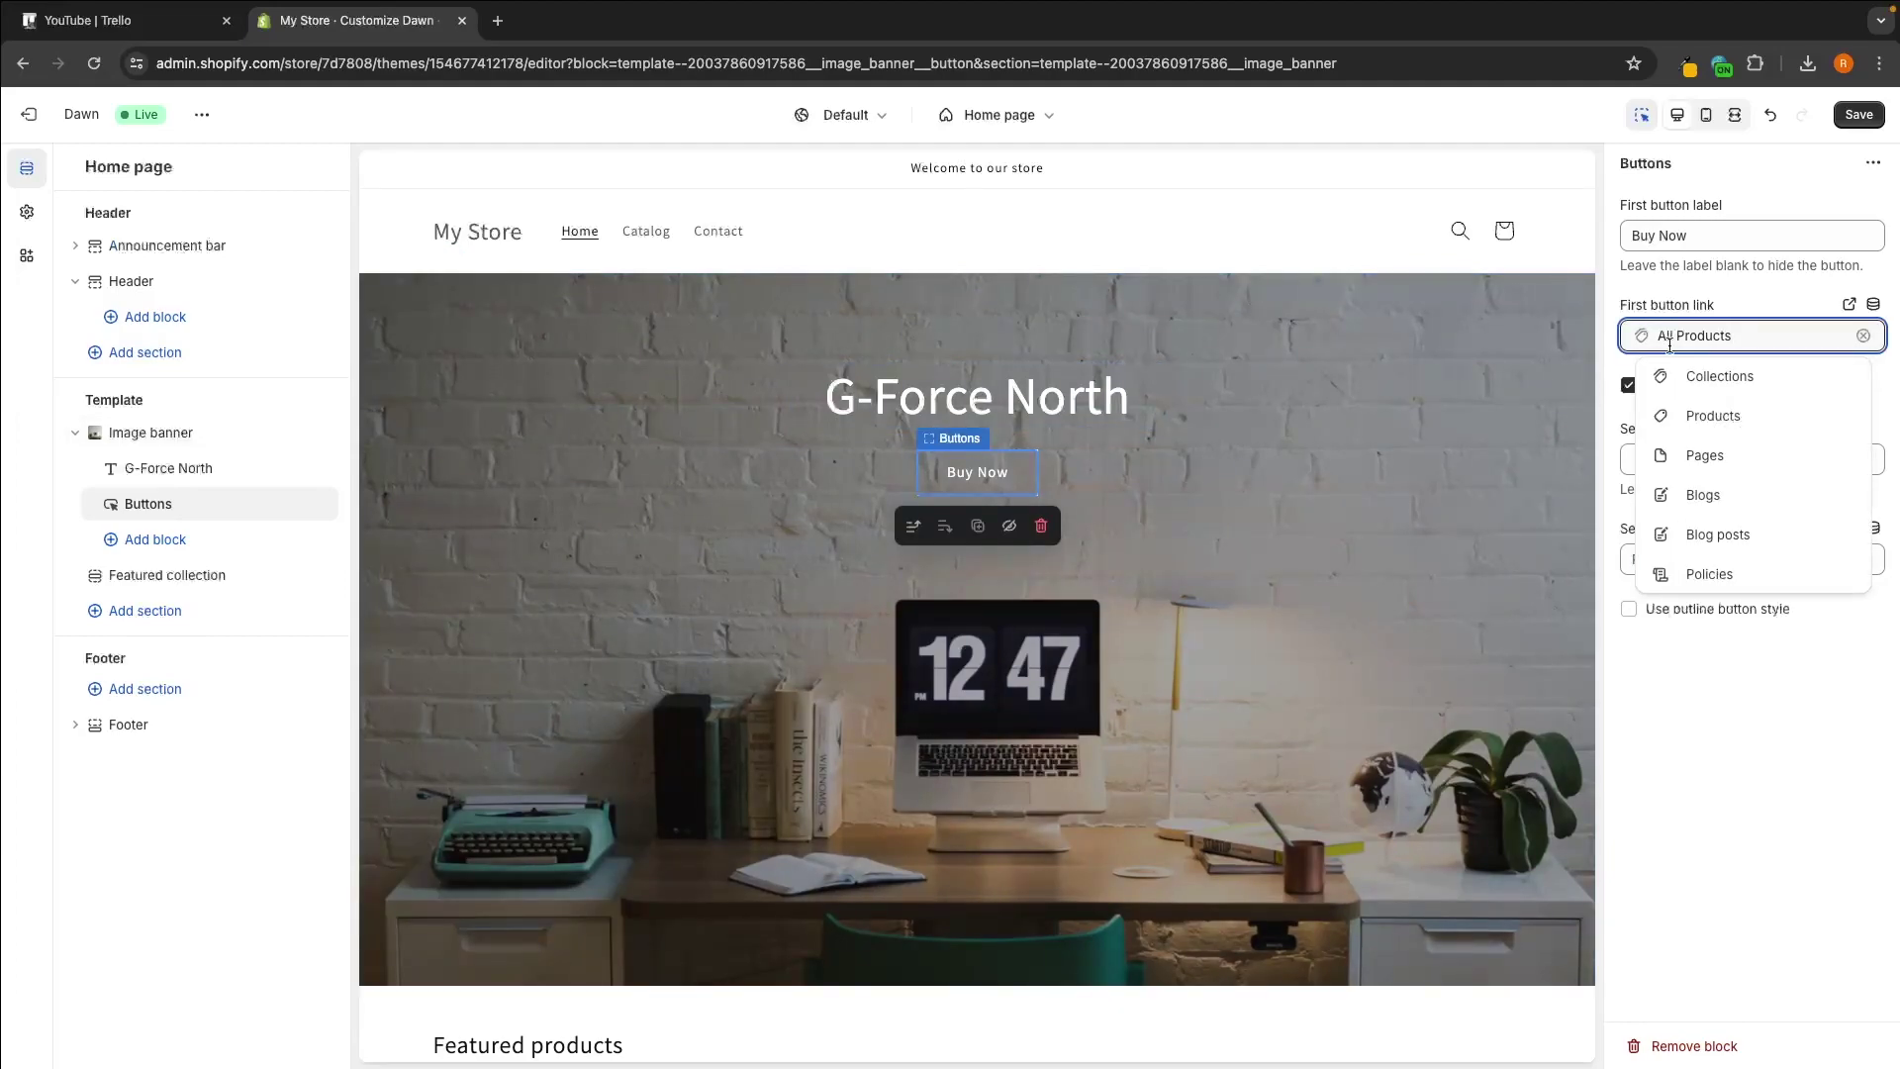
pyautogui.click(1729, 428)
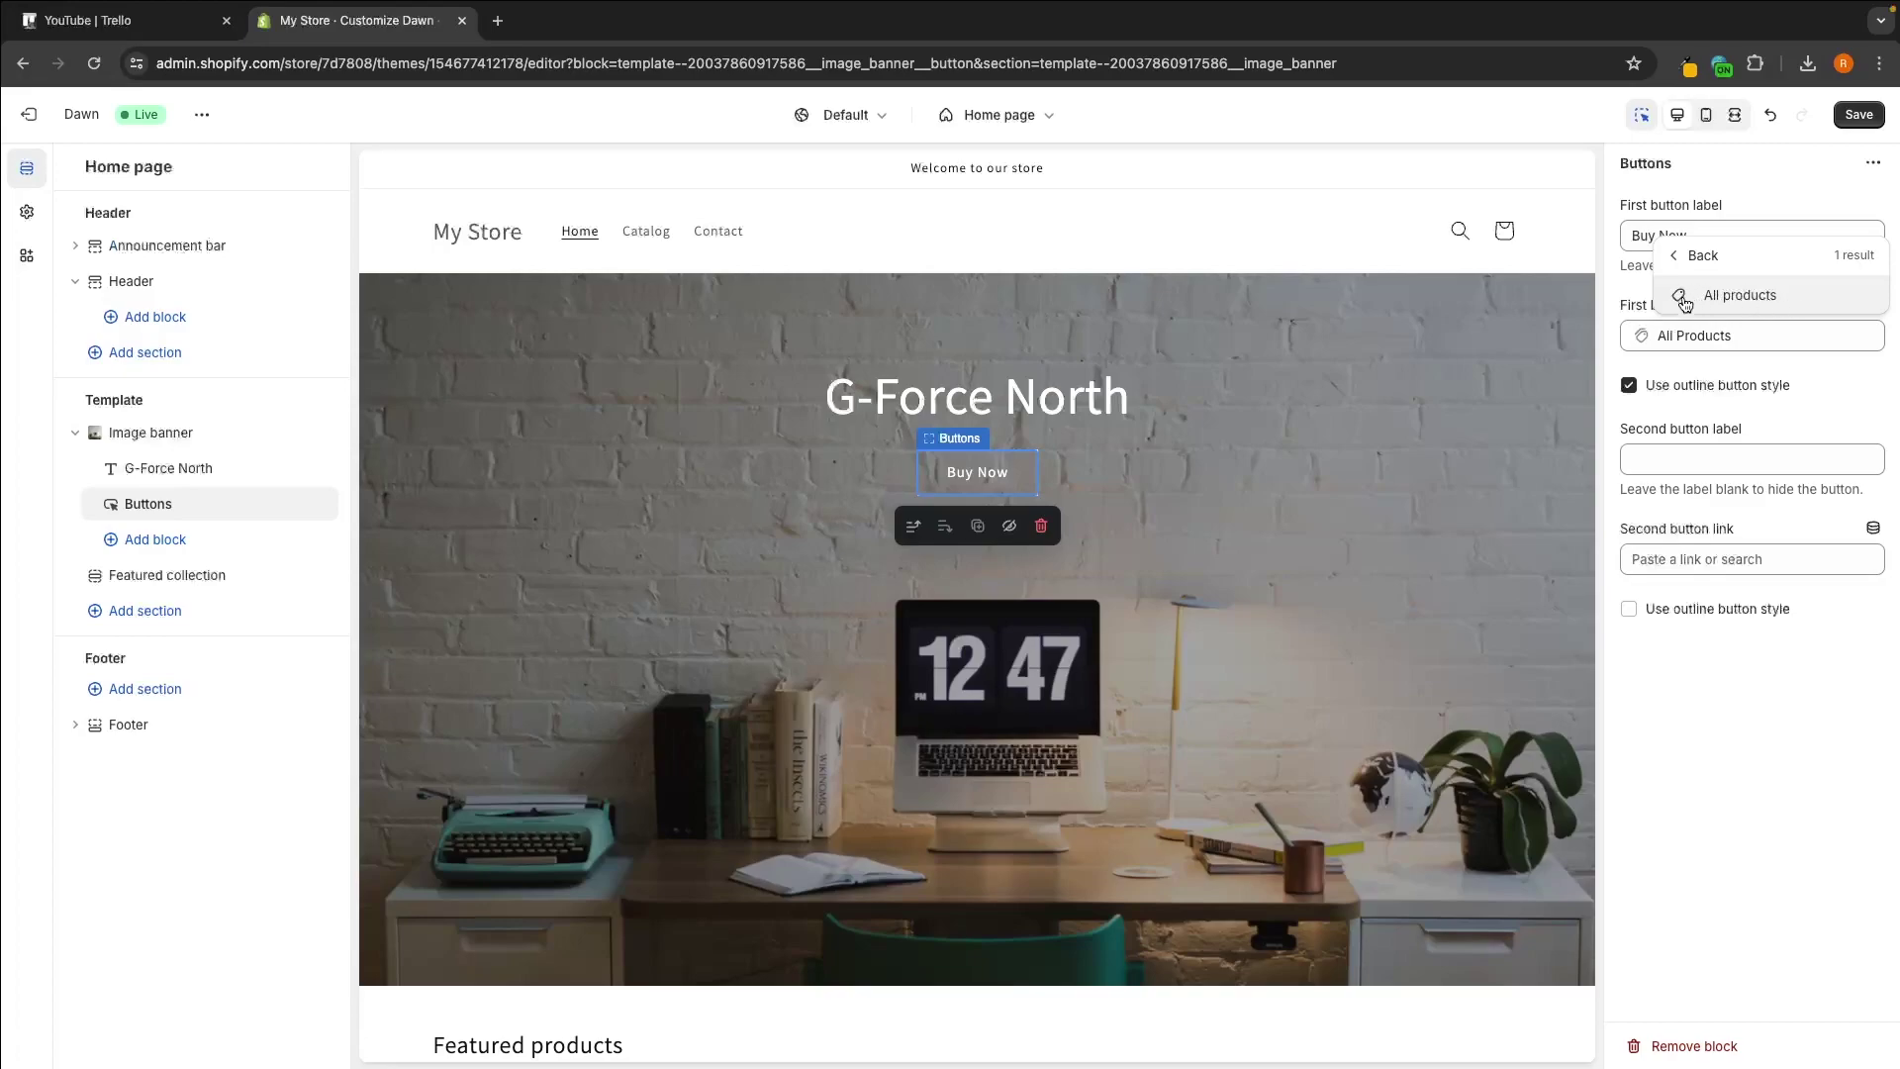
pyautogui.click(1768, 303)
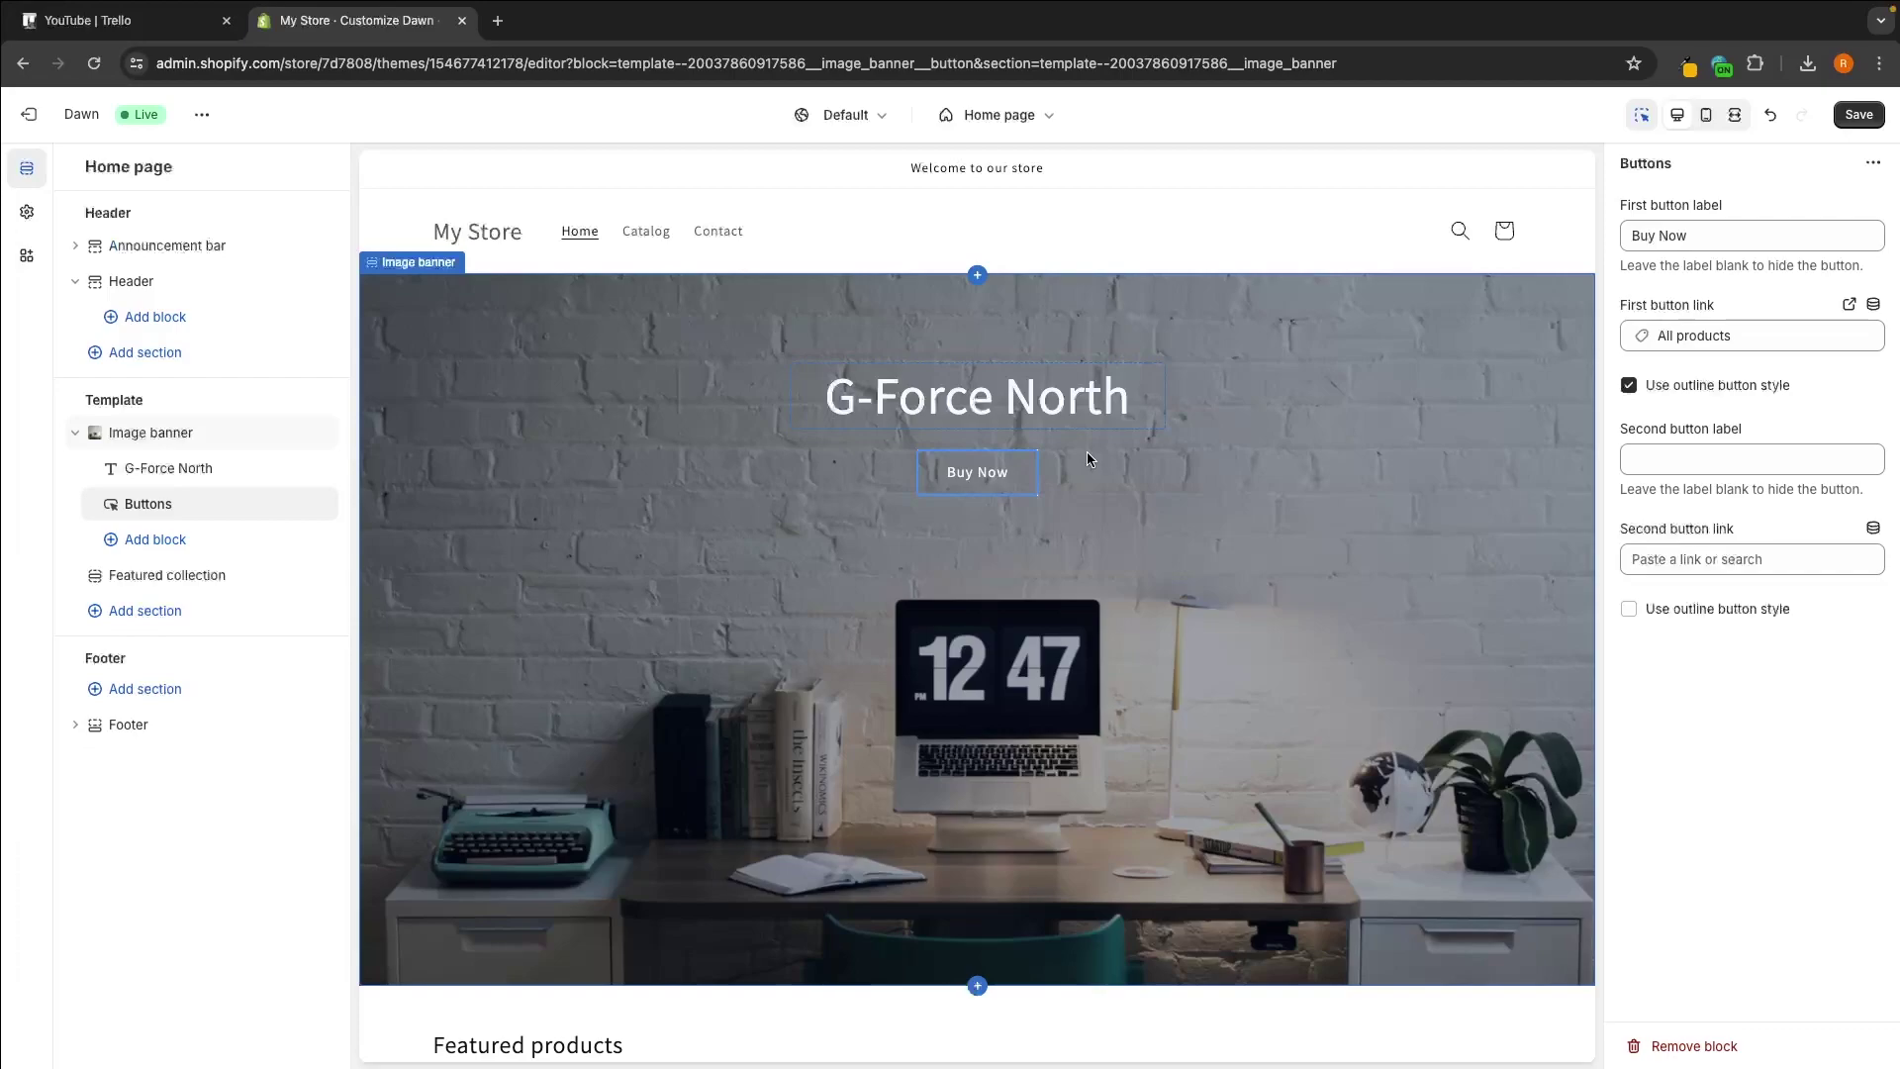
# Try adding a Text block to the image banner, and remove it again.
pyautogui.click(145, 543)
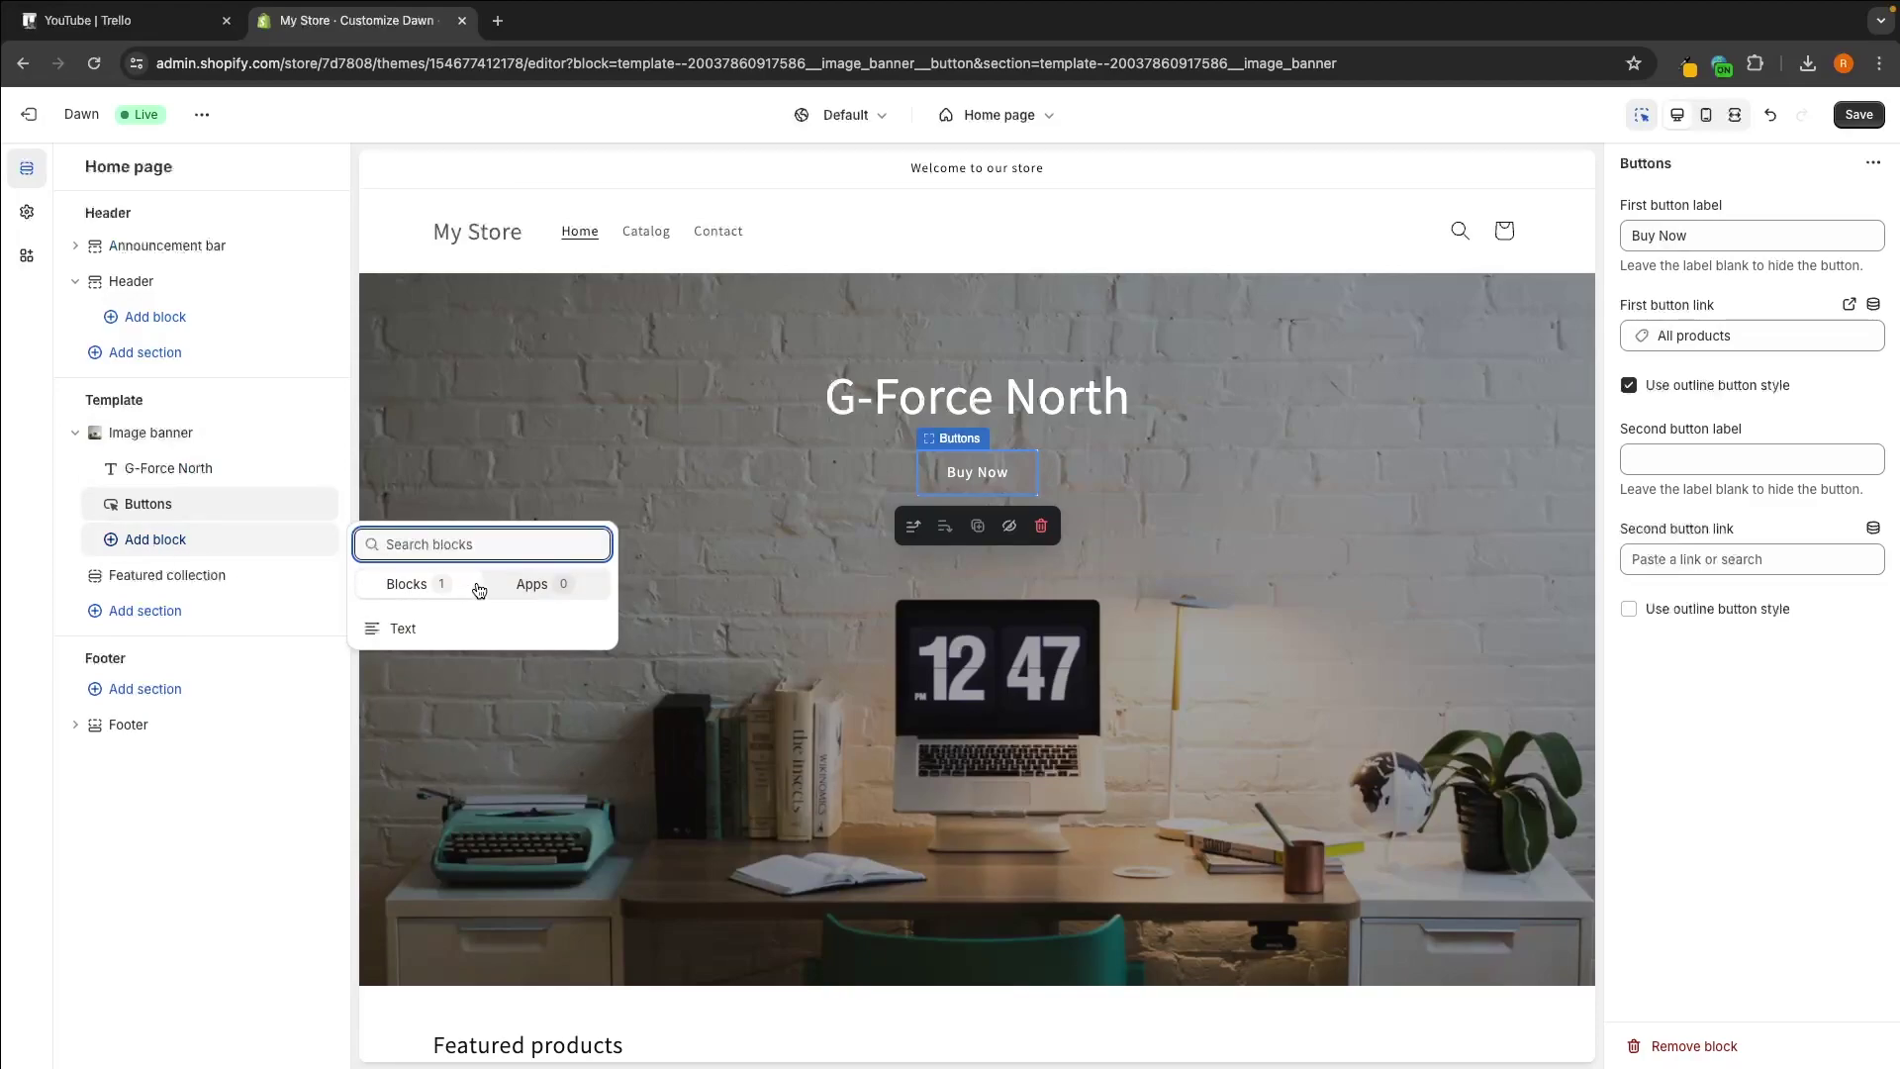
pyautogui.click(427, 633)
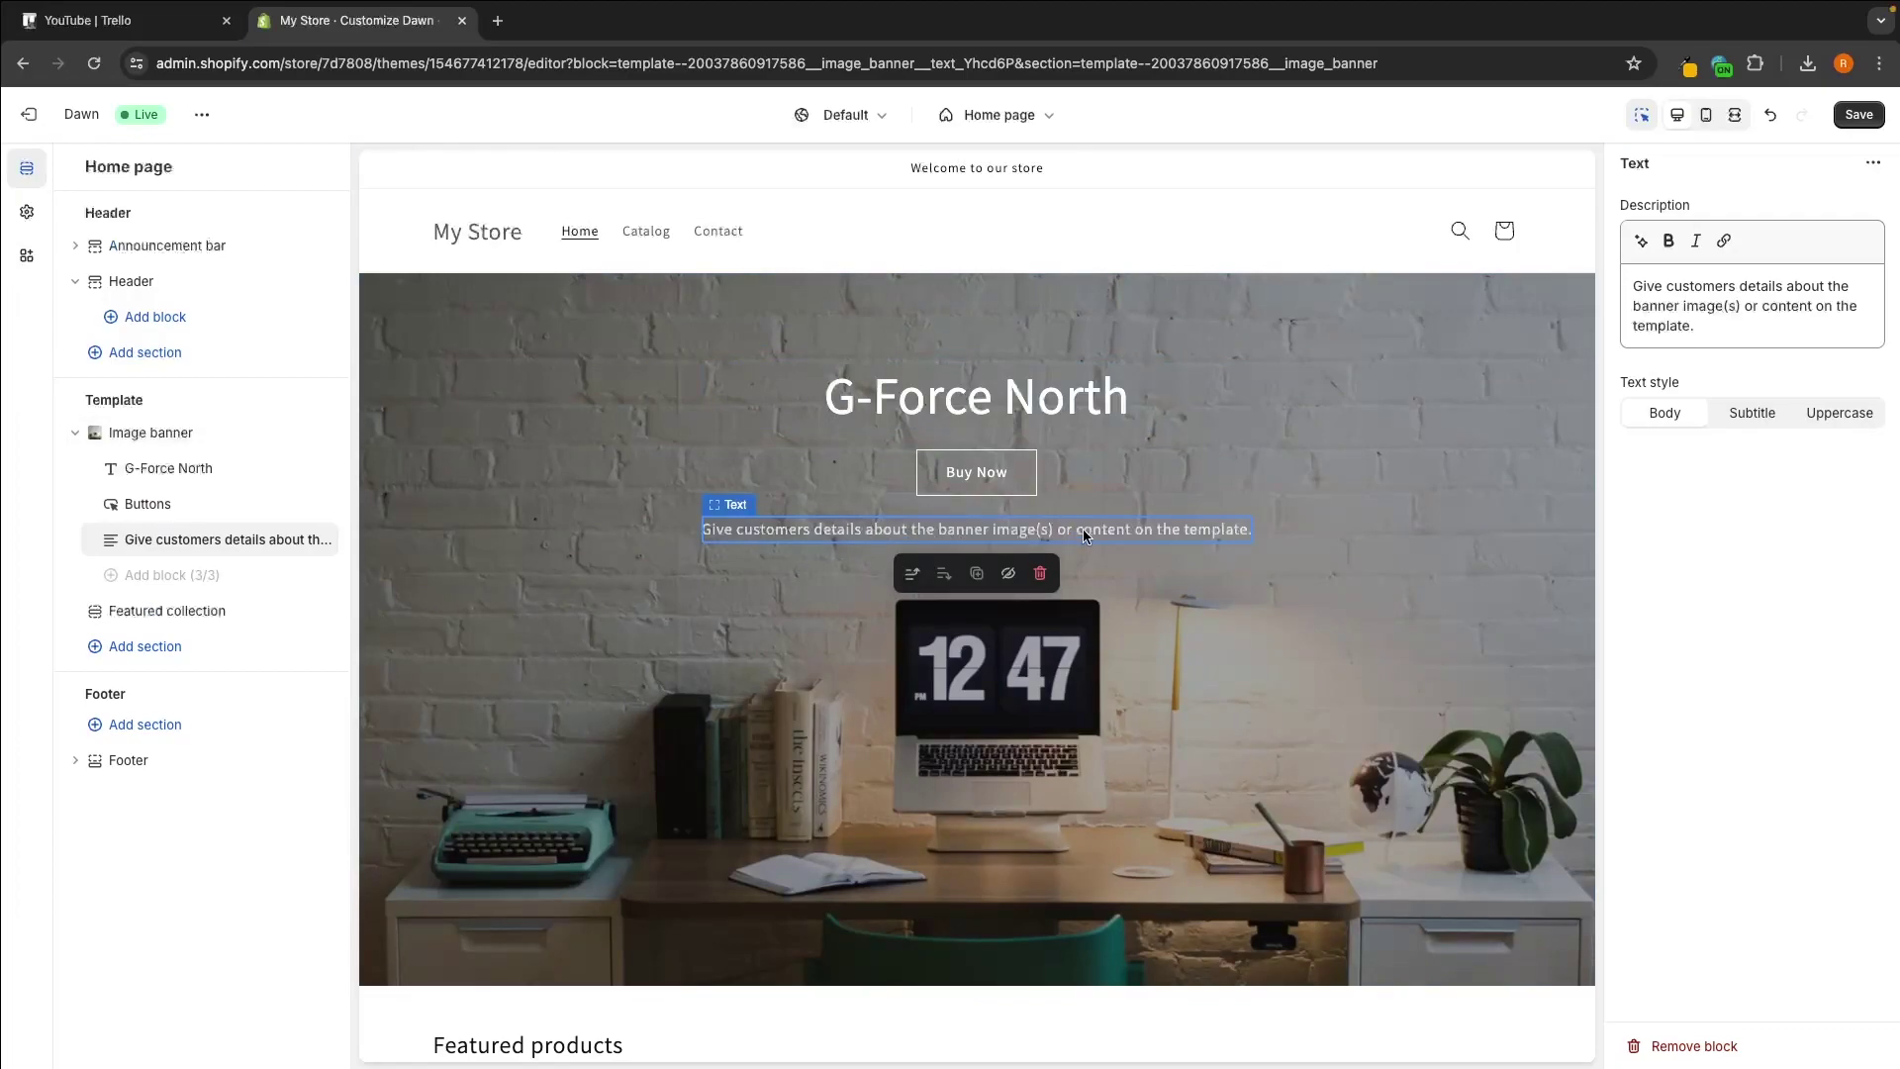
pyautogui.click(1044, 572)
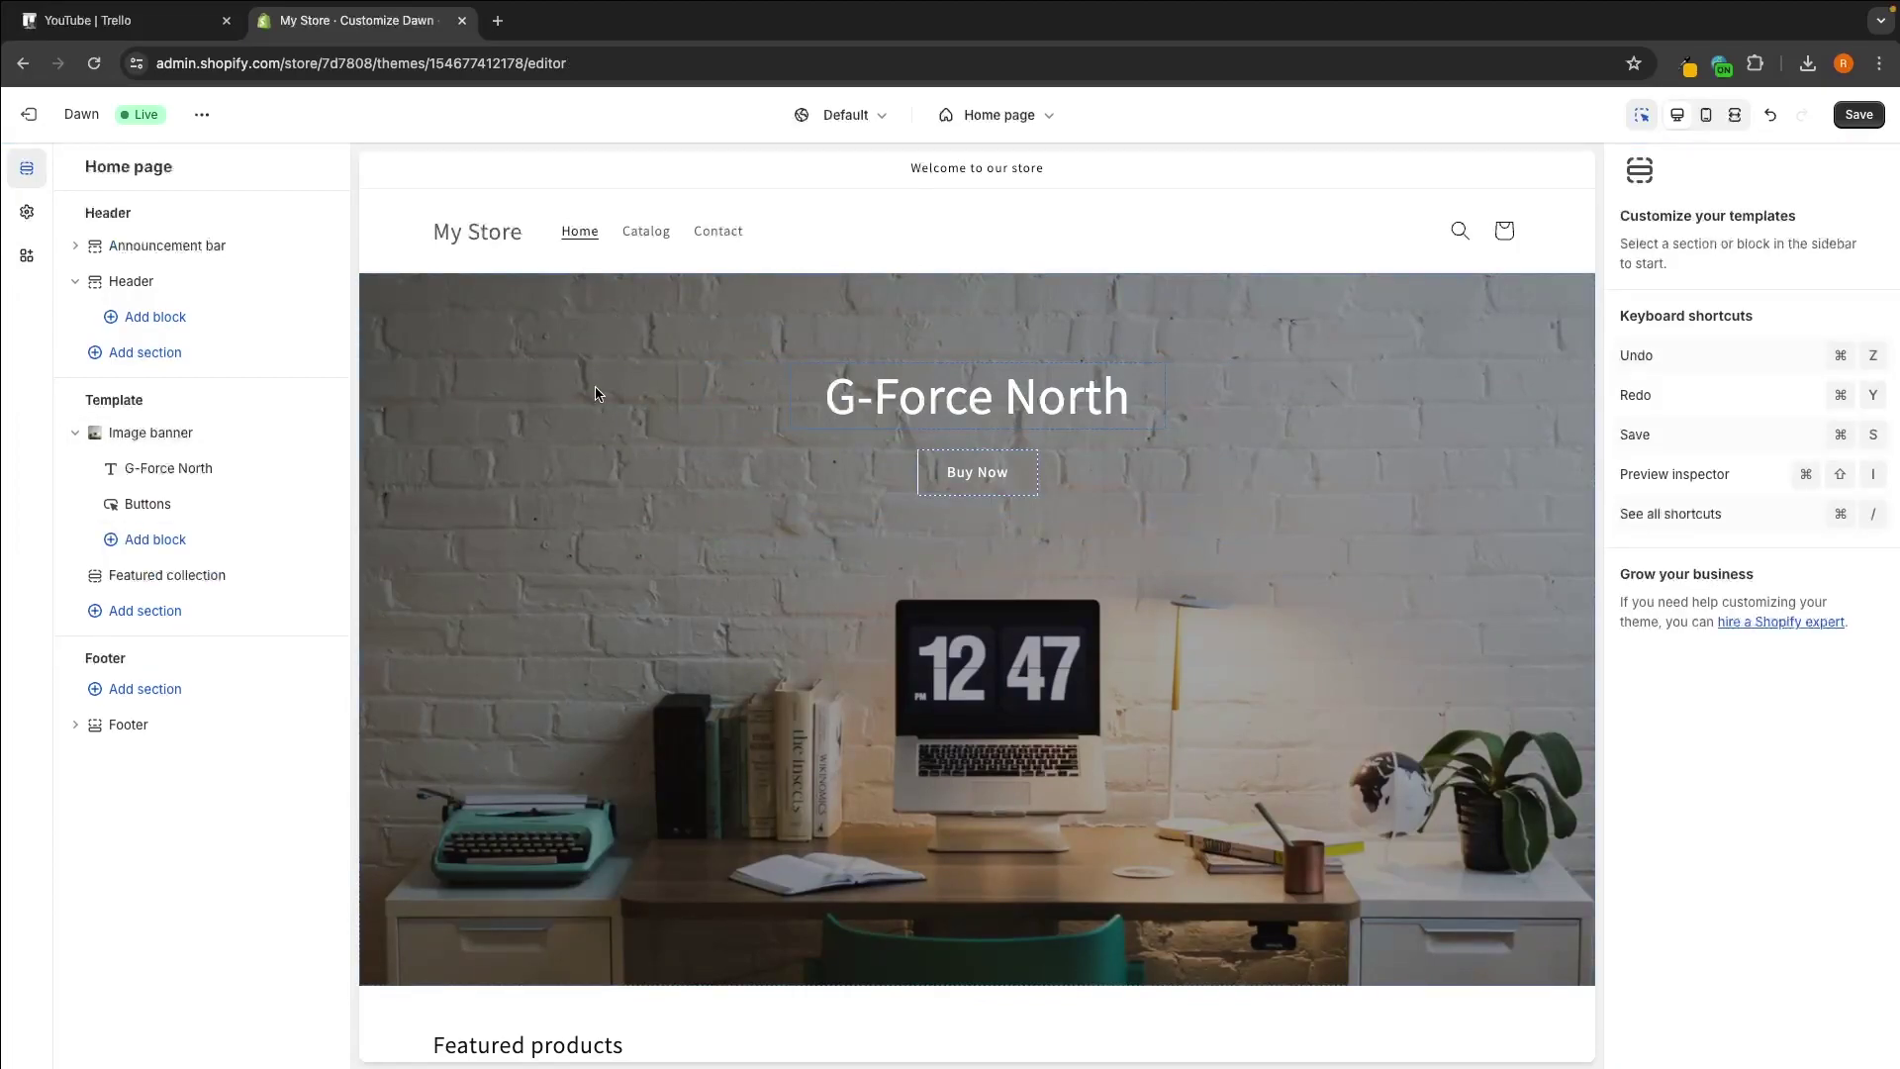
# Change the Featured collection section's heading text to "Clothing".
pyautogui.scroll(-2, 613, 494)
pyautogui.scroll(-4, 623, 541)
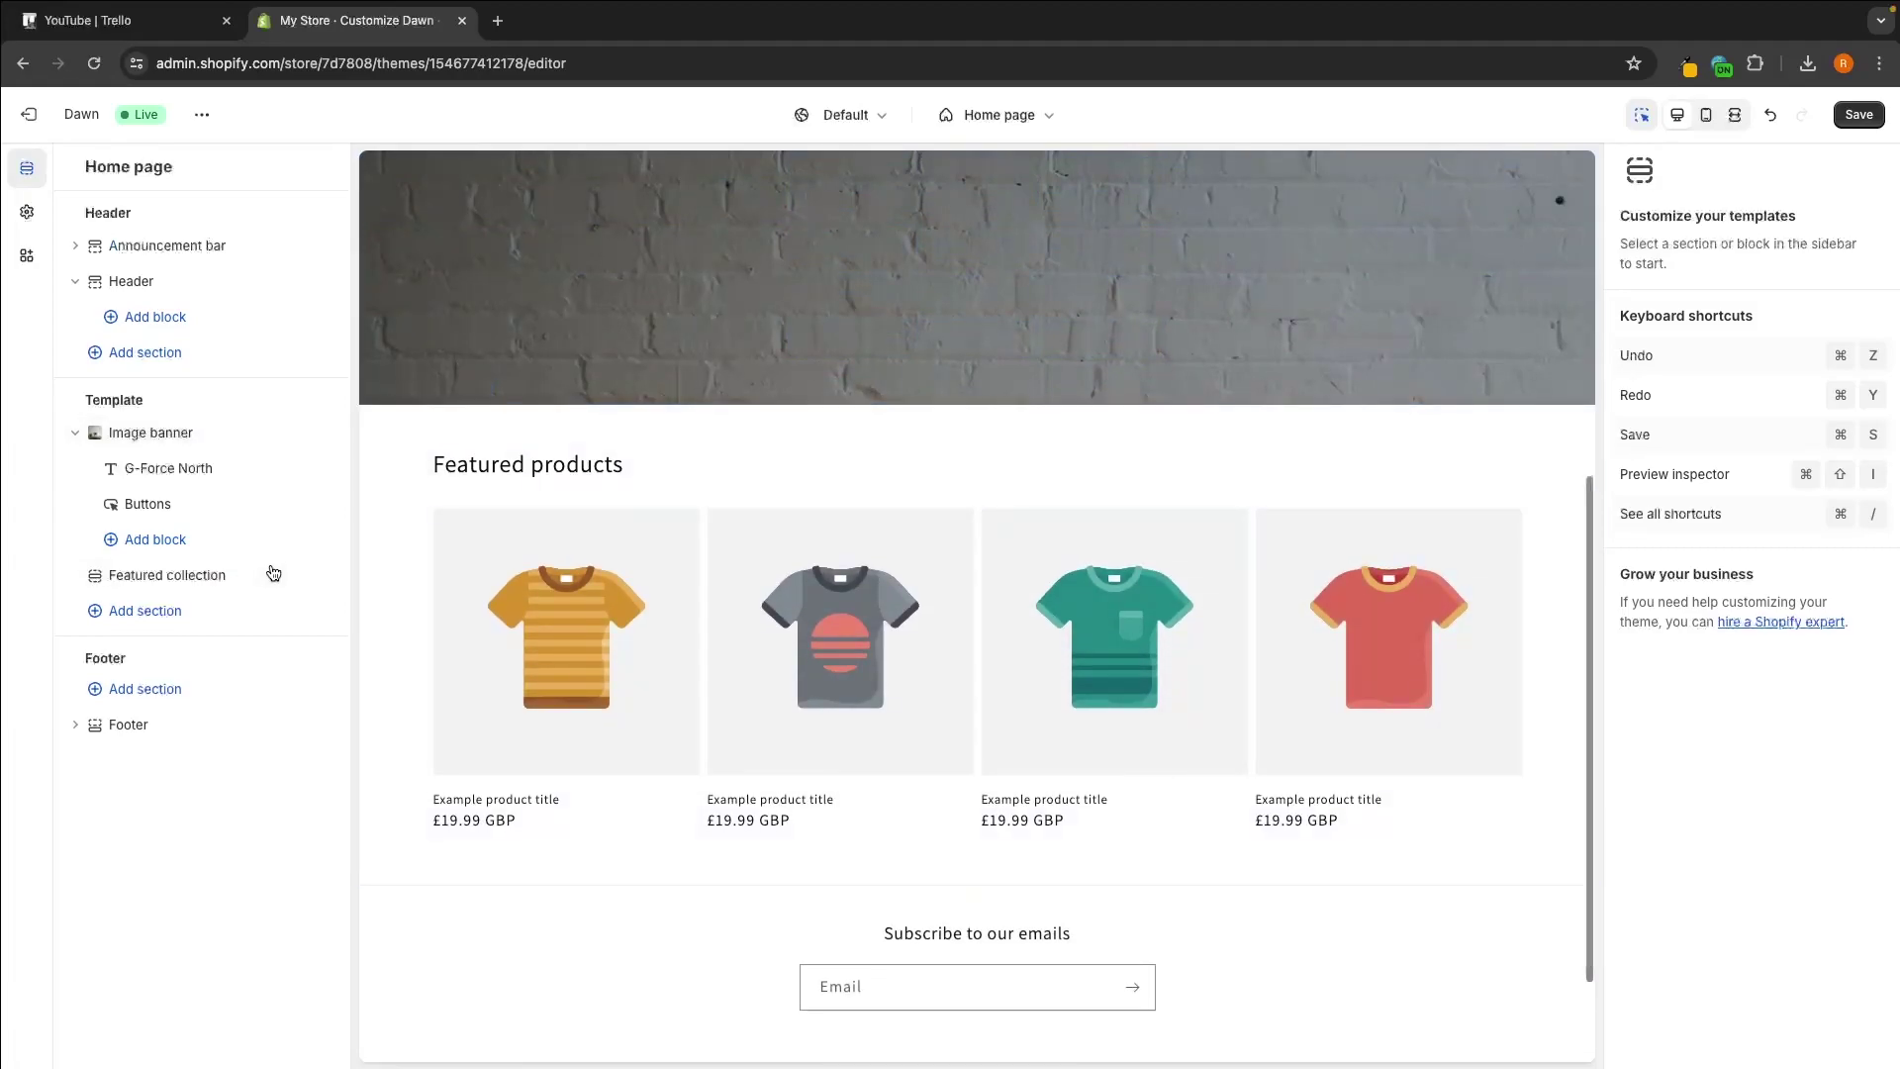
pyautogui.click(215, 590)
pyautogui.click(220, 578)
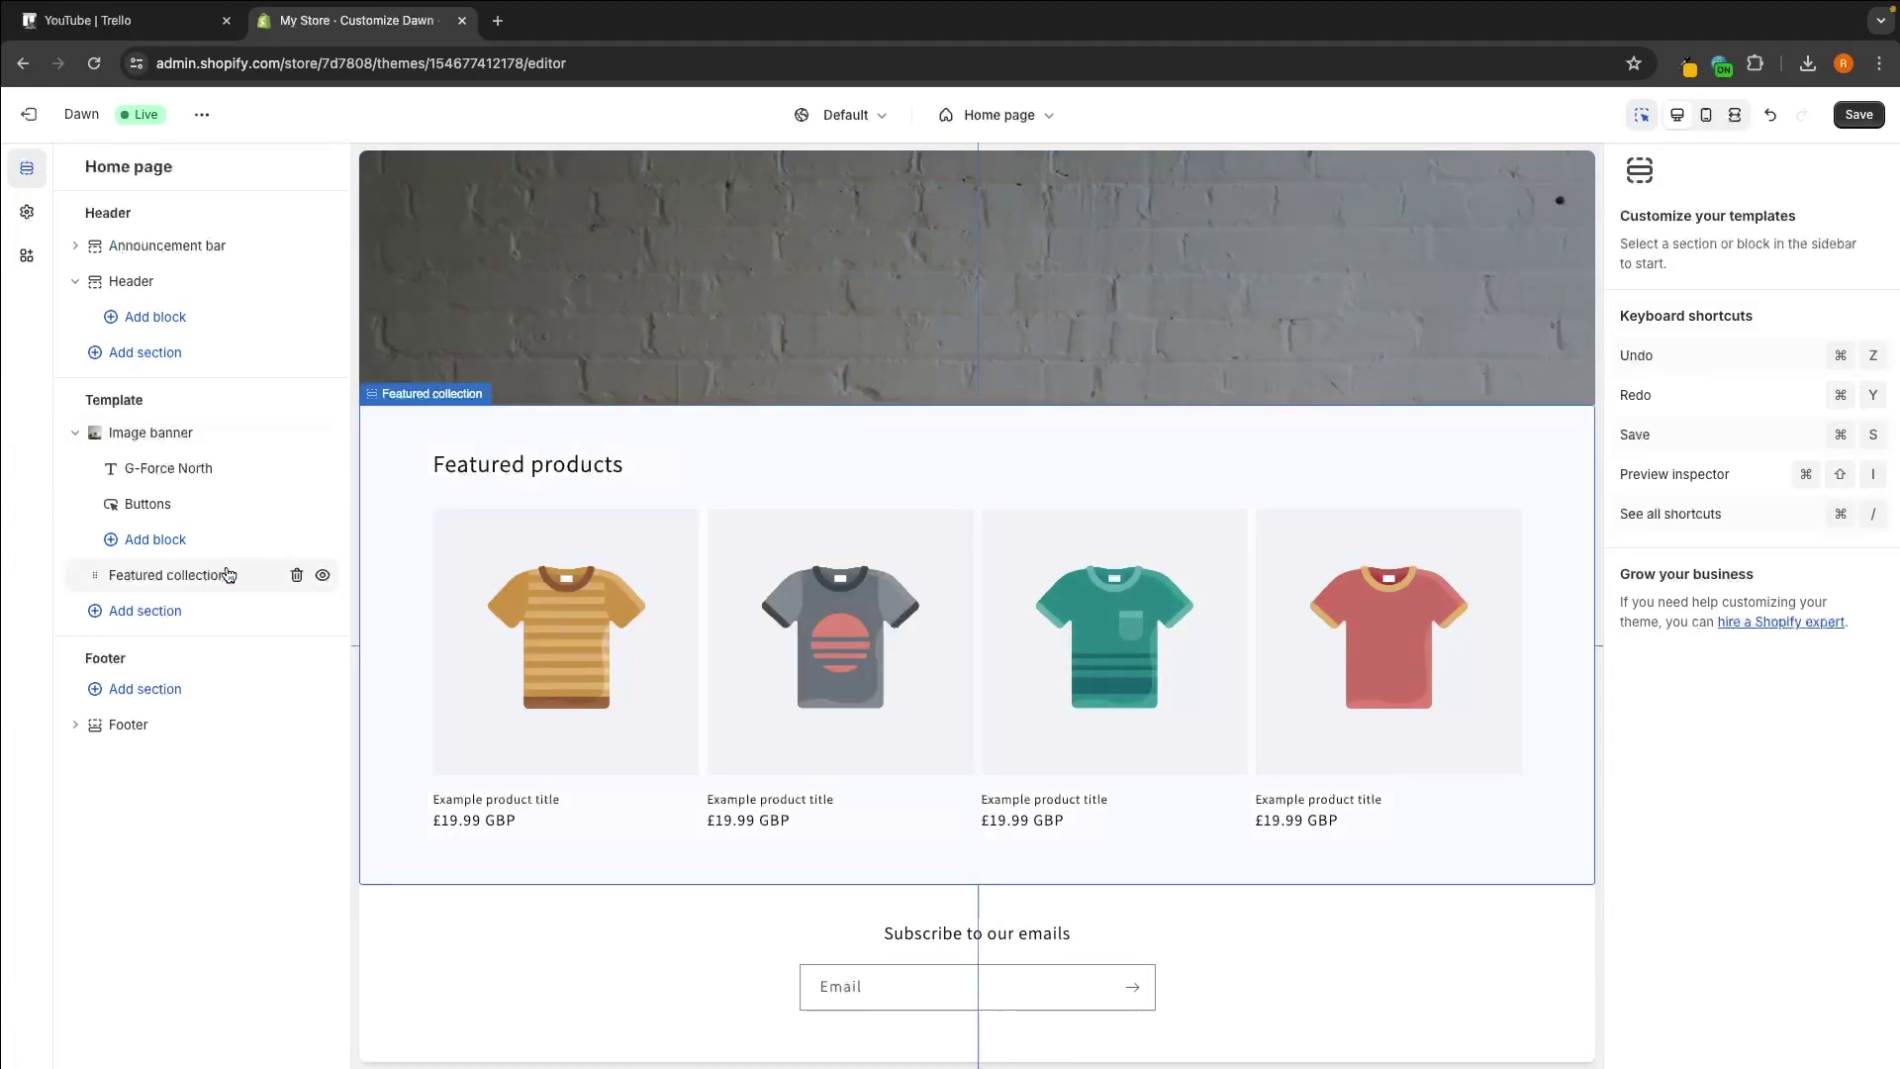
pyautogui.click(205, 577)
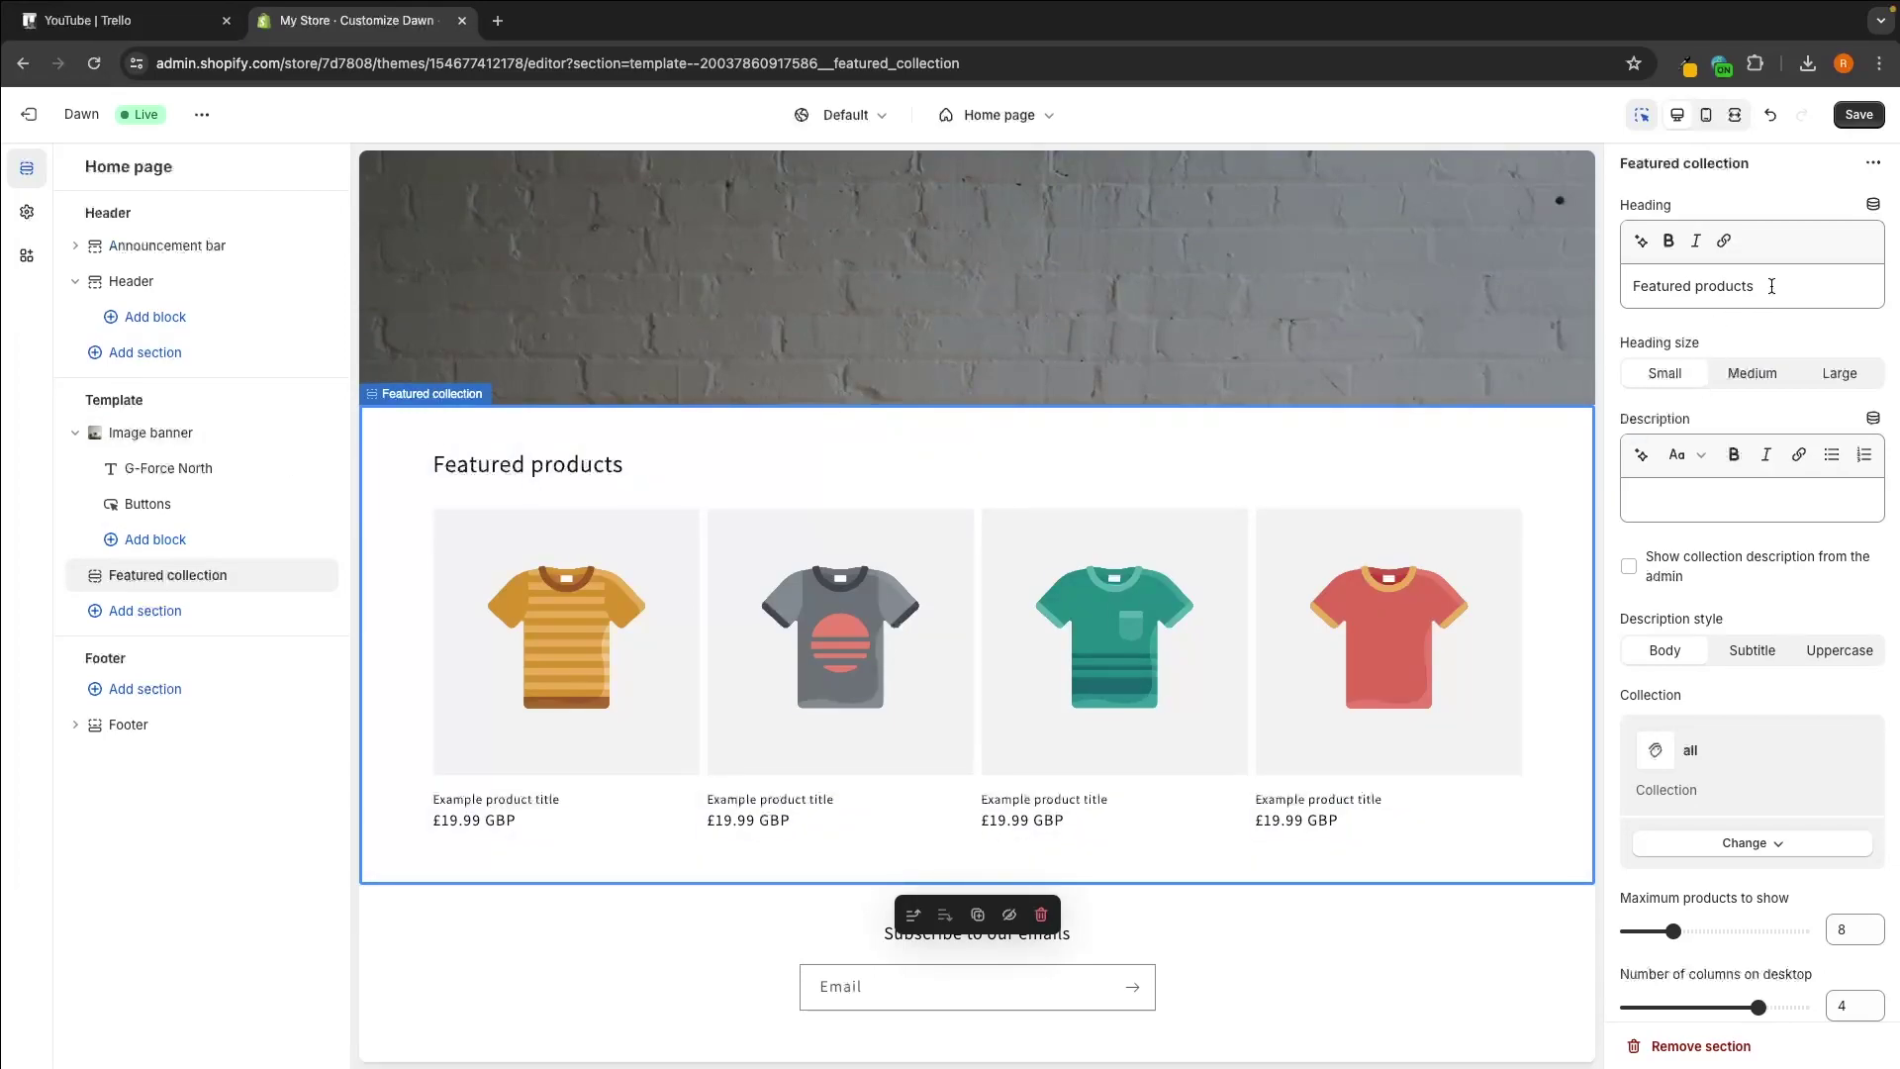
pyautogui.moveTo(1772, 286); pyautogui.dragTo(1614, 290)
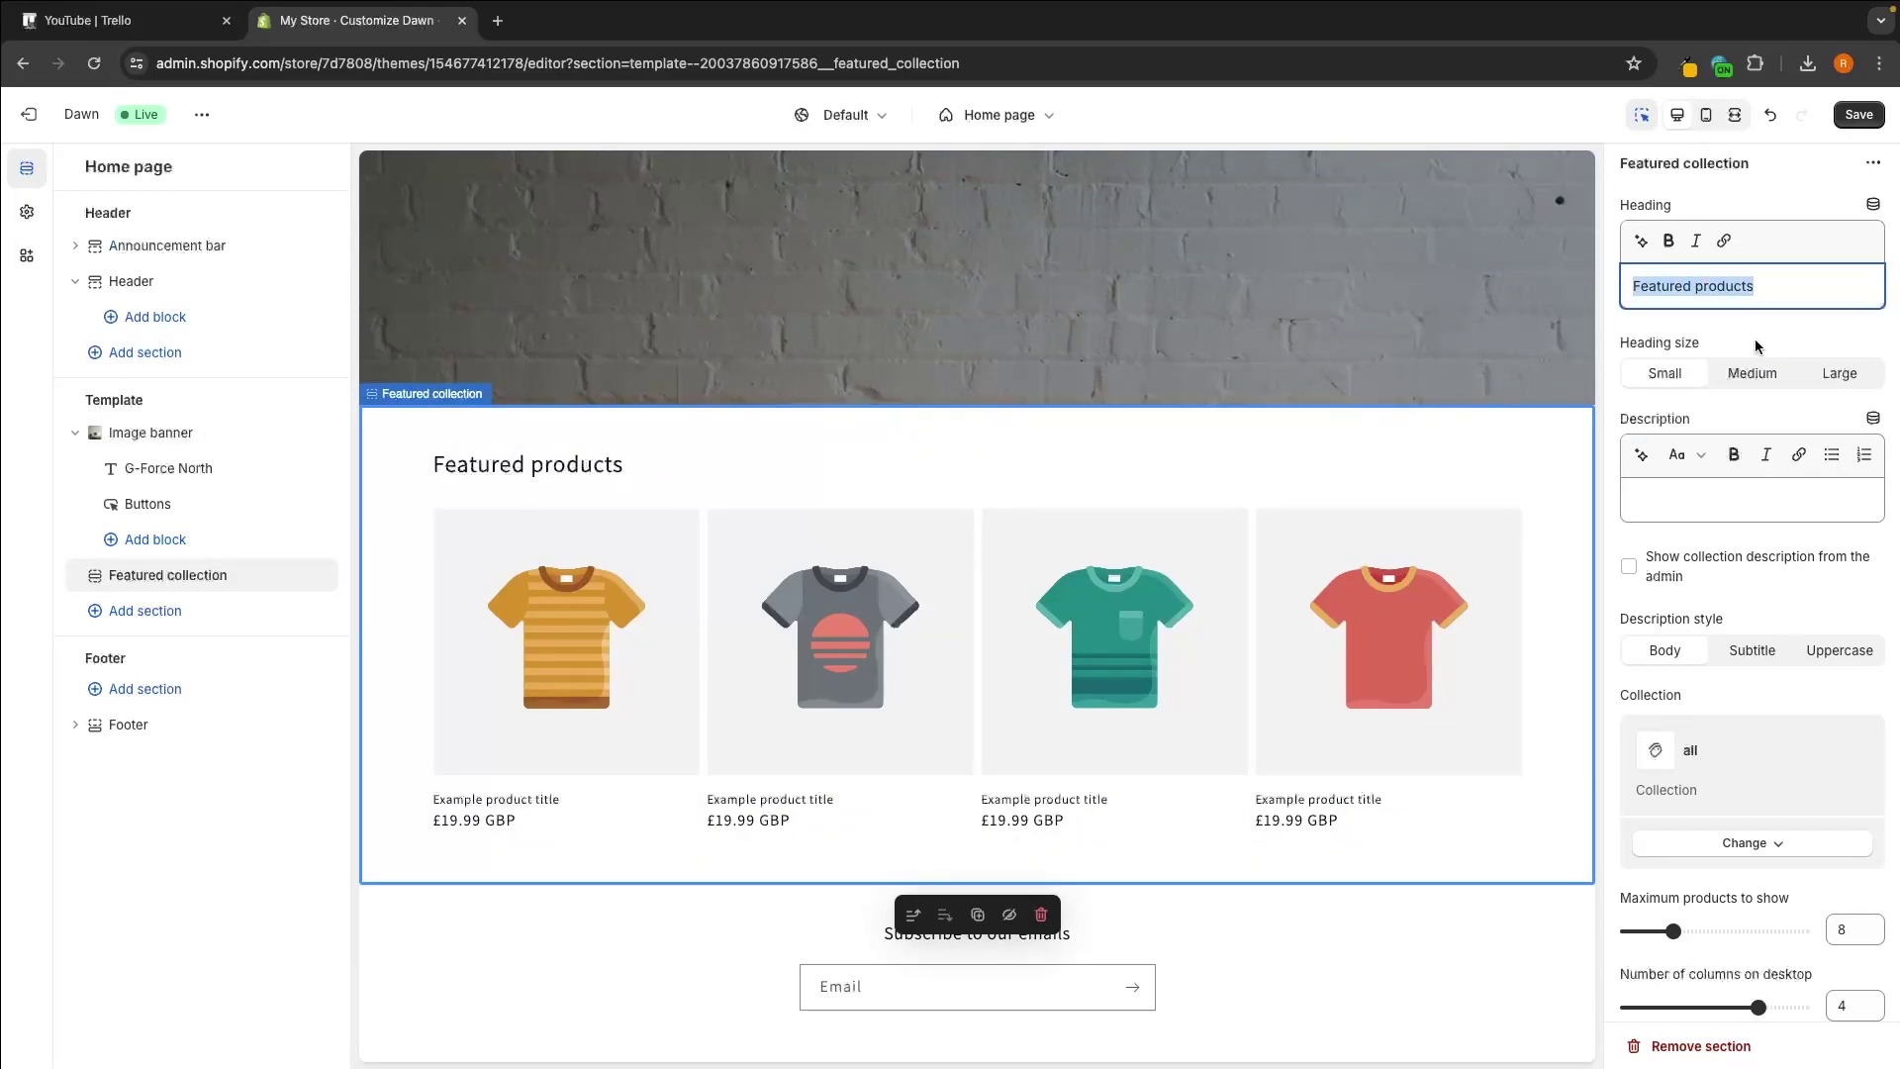
pyautogui.write('Clothing')
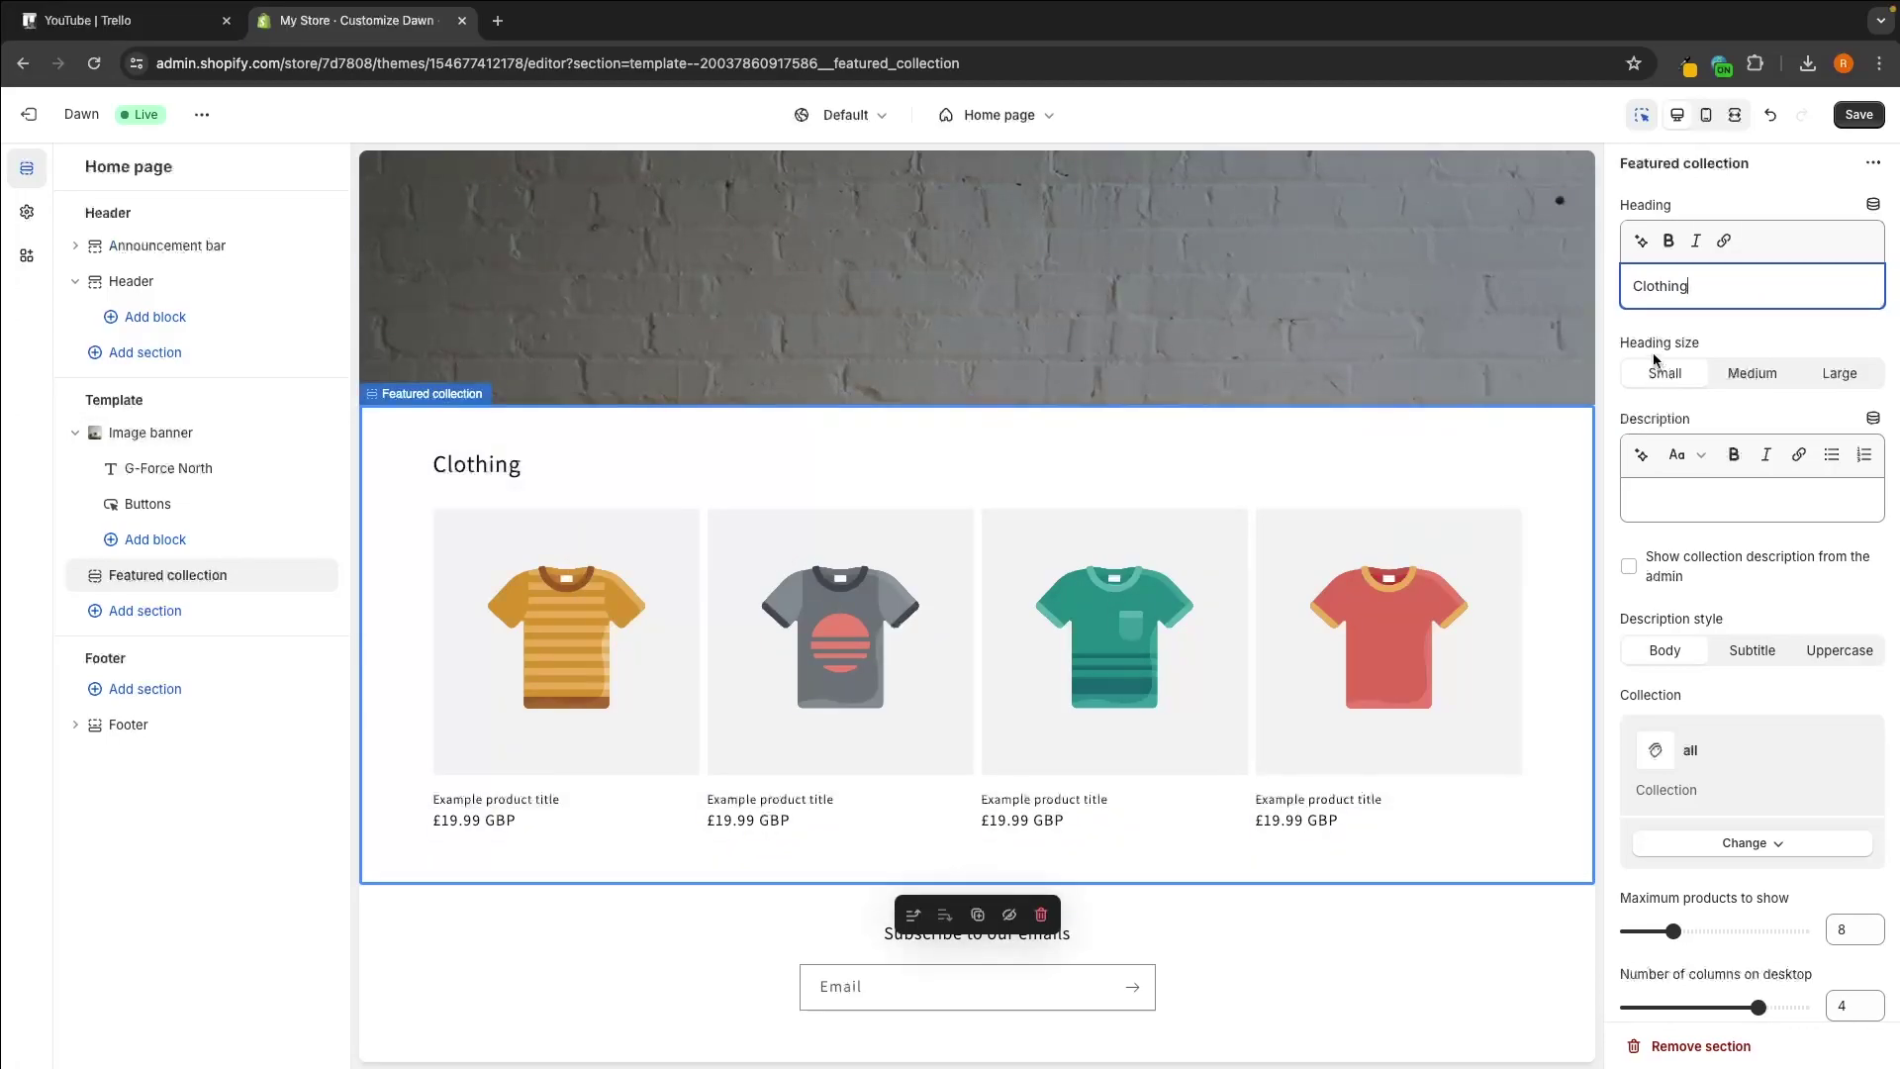
# Try the Medium and Large heading sizes for the Featured collection section before restoring Small.
pyautogui.click(1761, 383)
pyautogui.click(1826, 376)
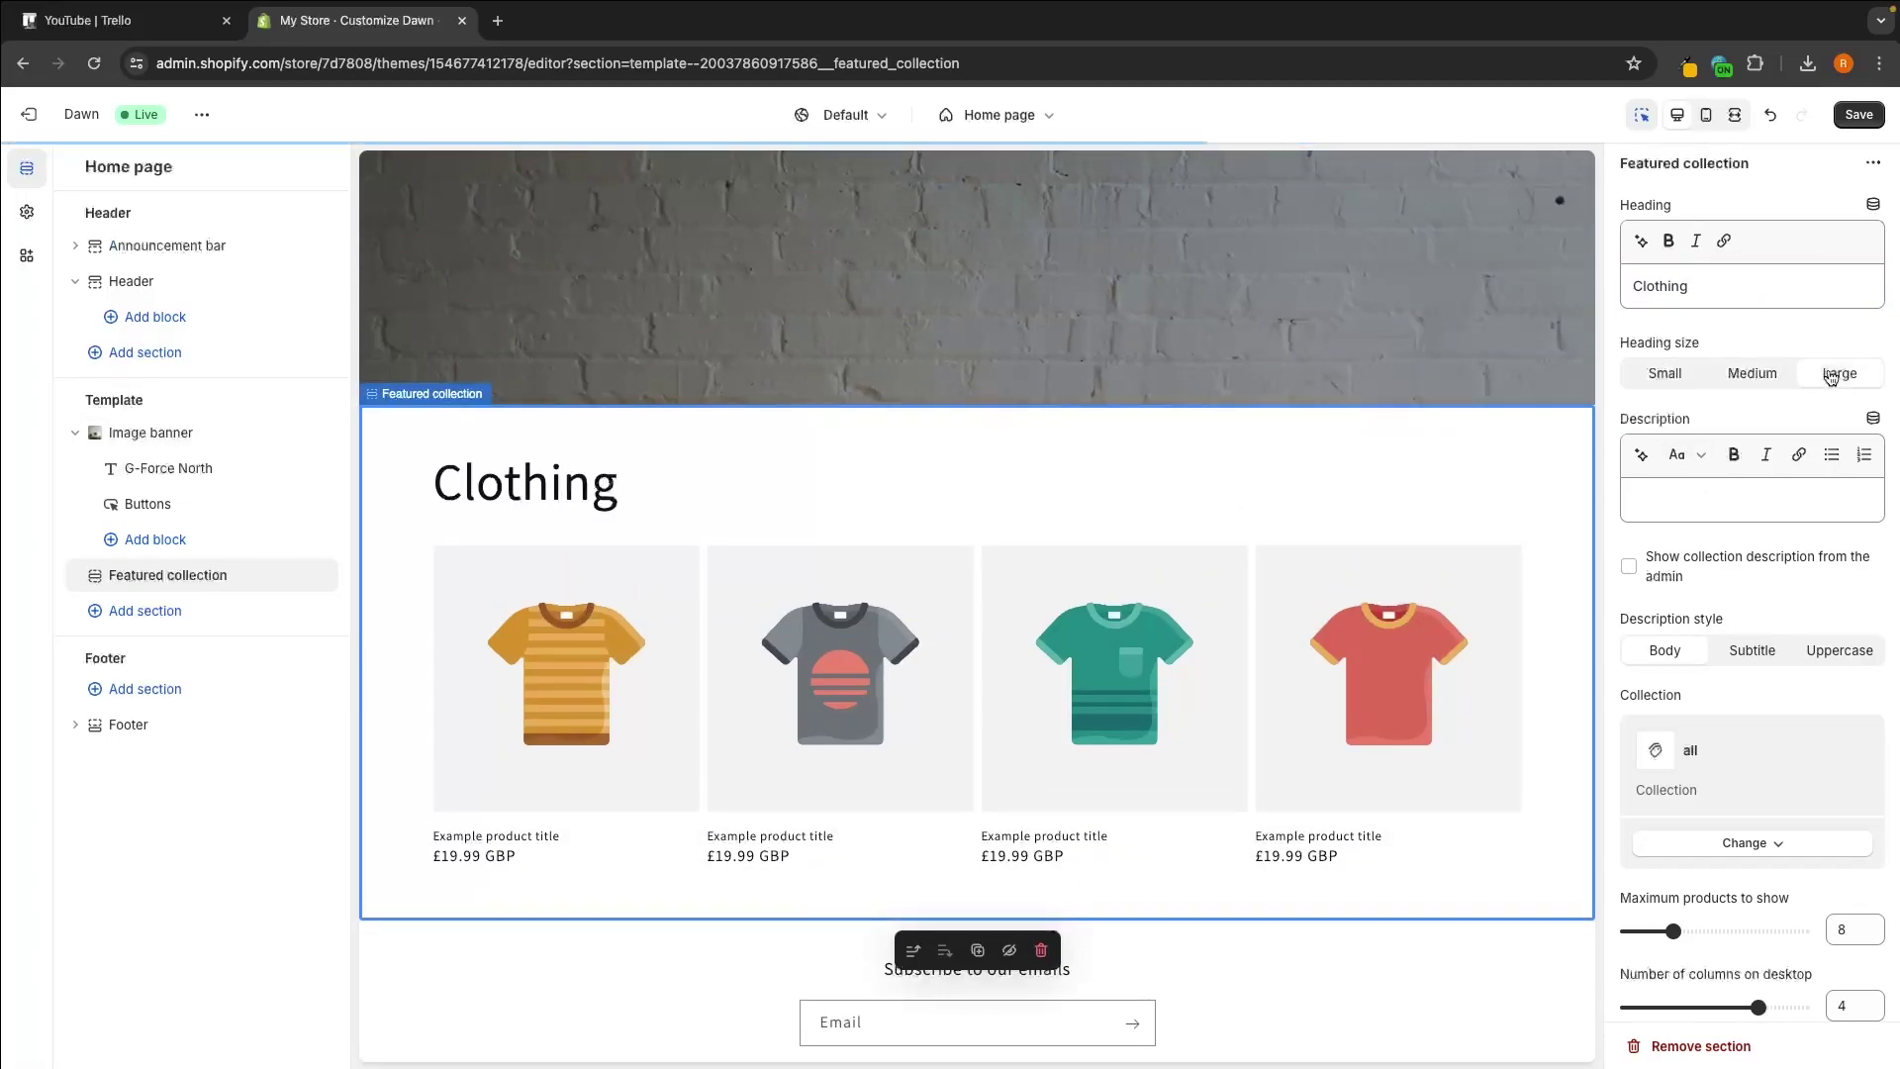
pyautogui.click(1666, 374)
# Set the Featured collection's description to "The best clothing in the UK" and try the Subtitle description style before restoring Body.
pyautogui.click(1674, 498)
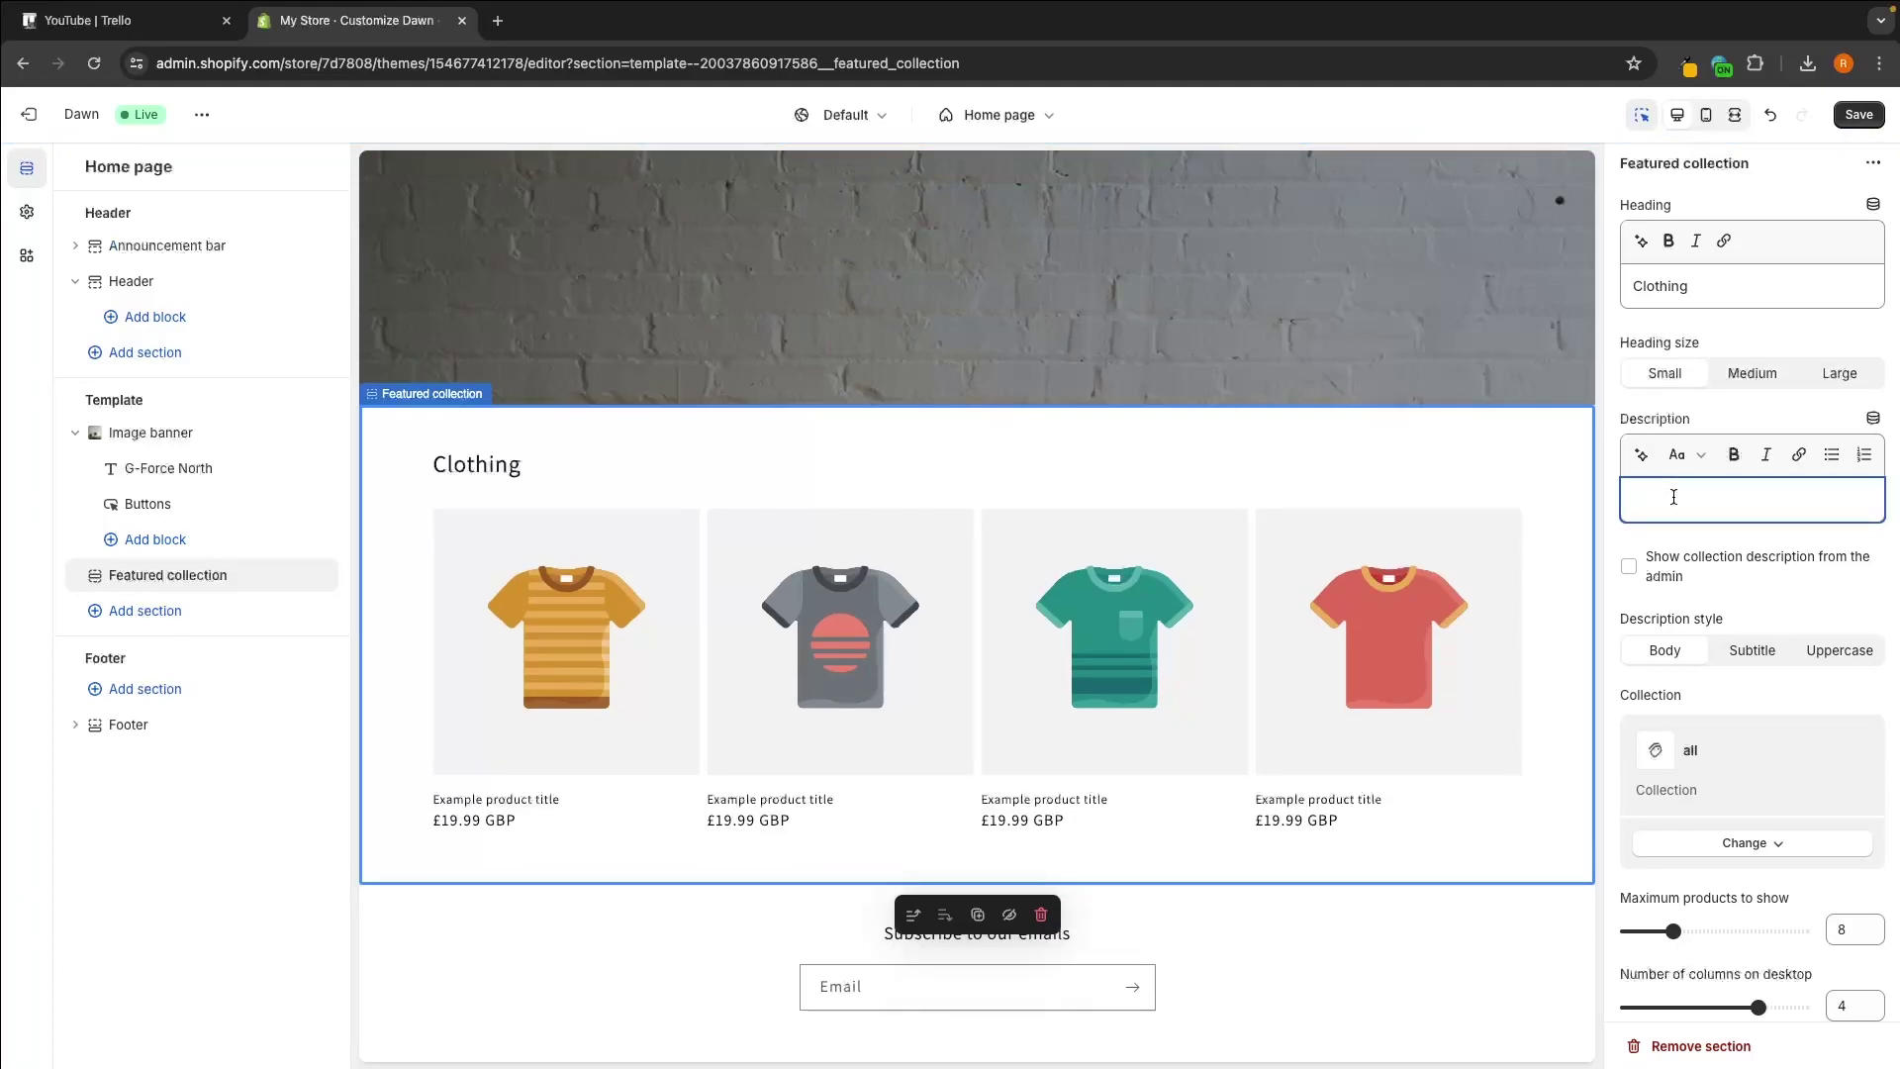
pyautogui.write('The best clothing in the u')
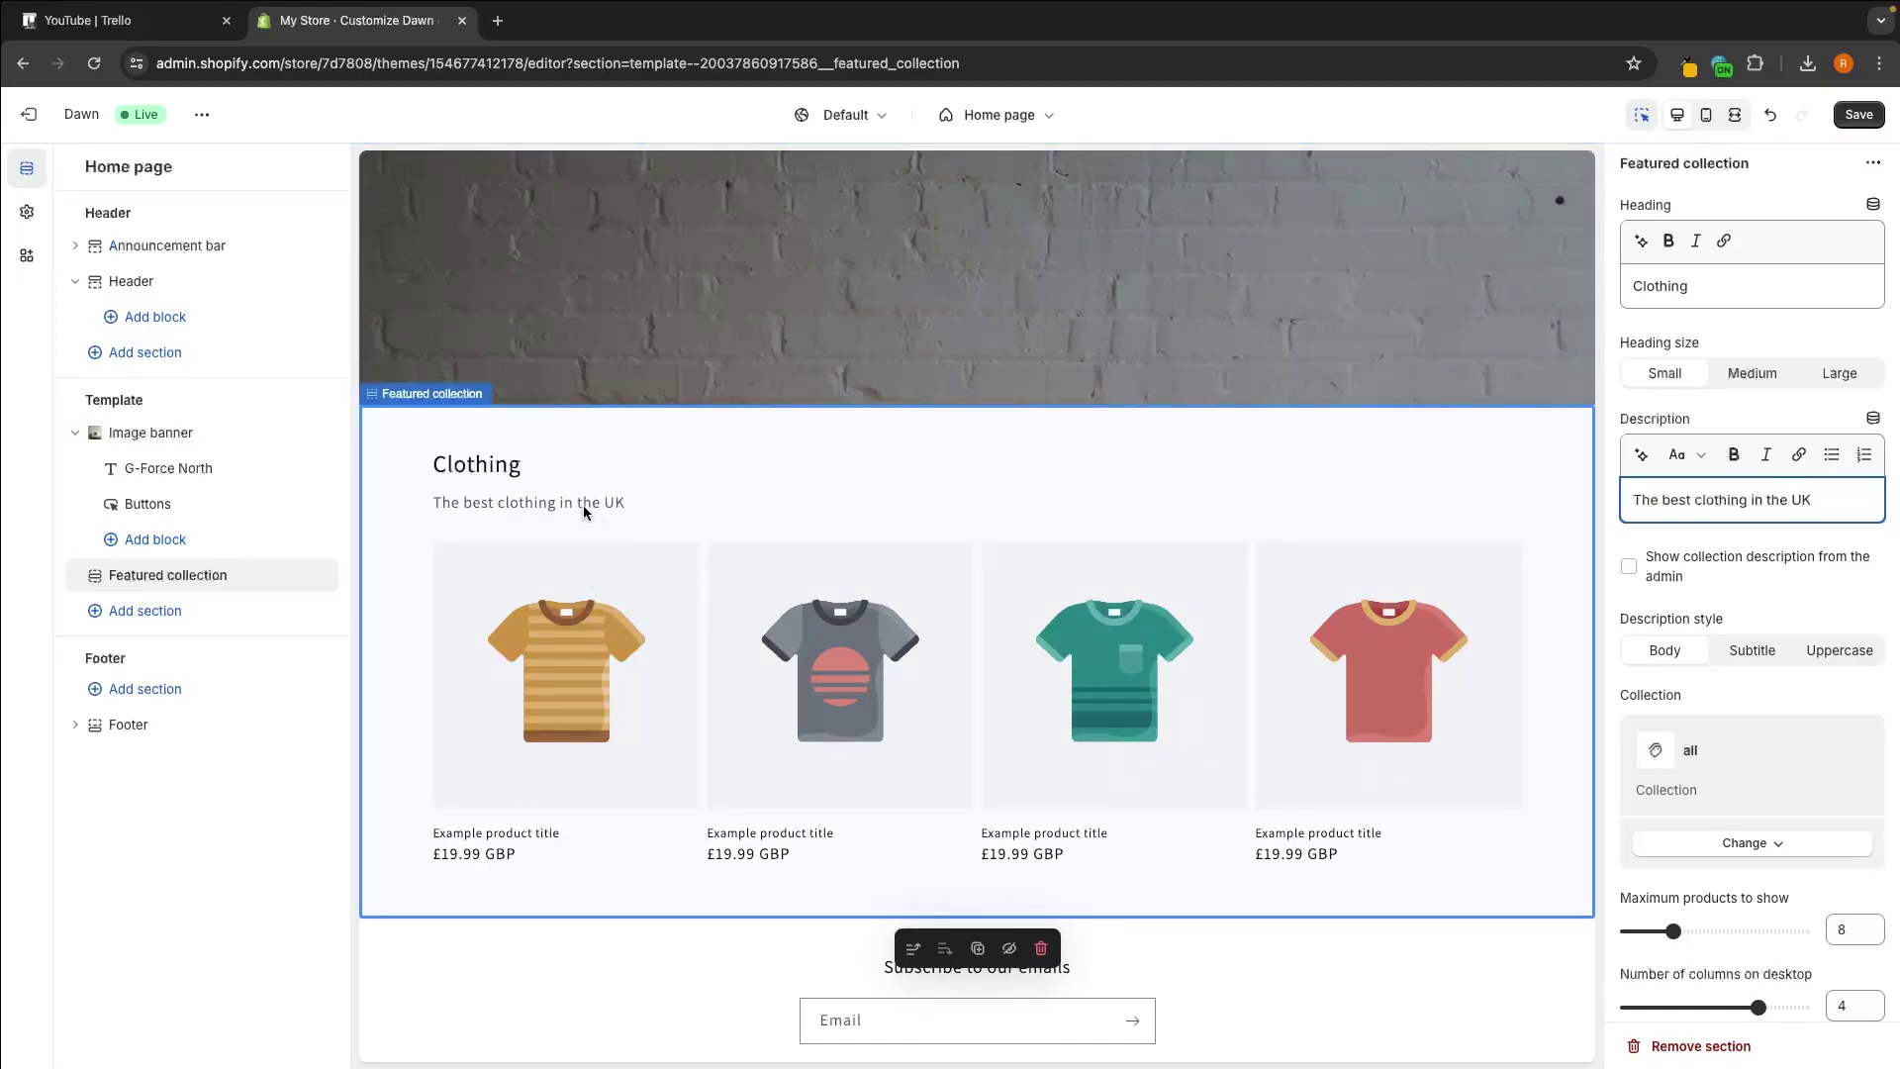
pyautogui.scroll(-1, 1757, 554)
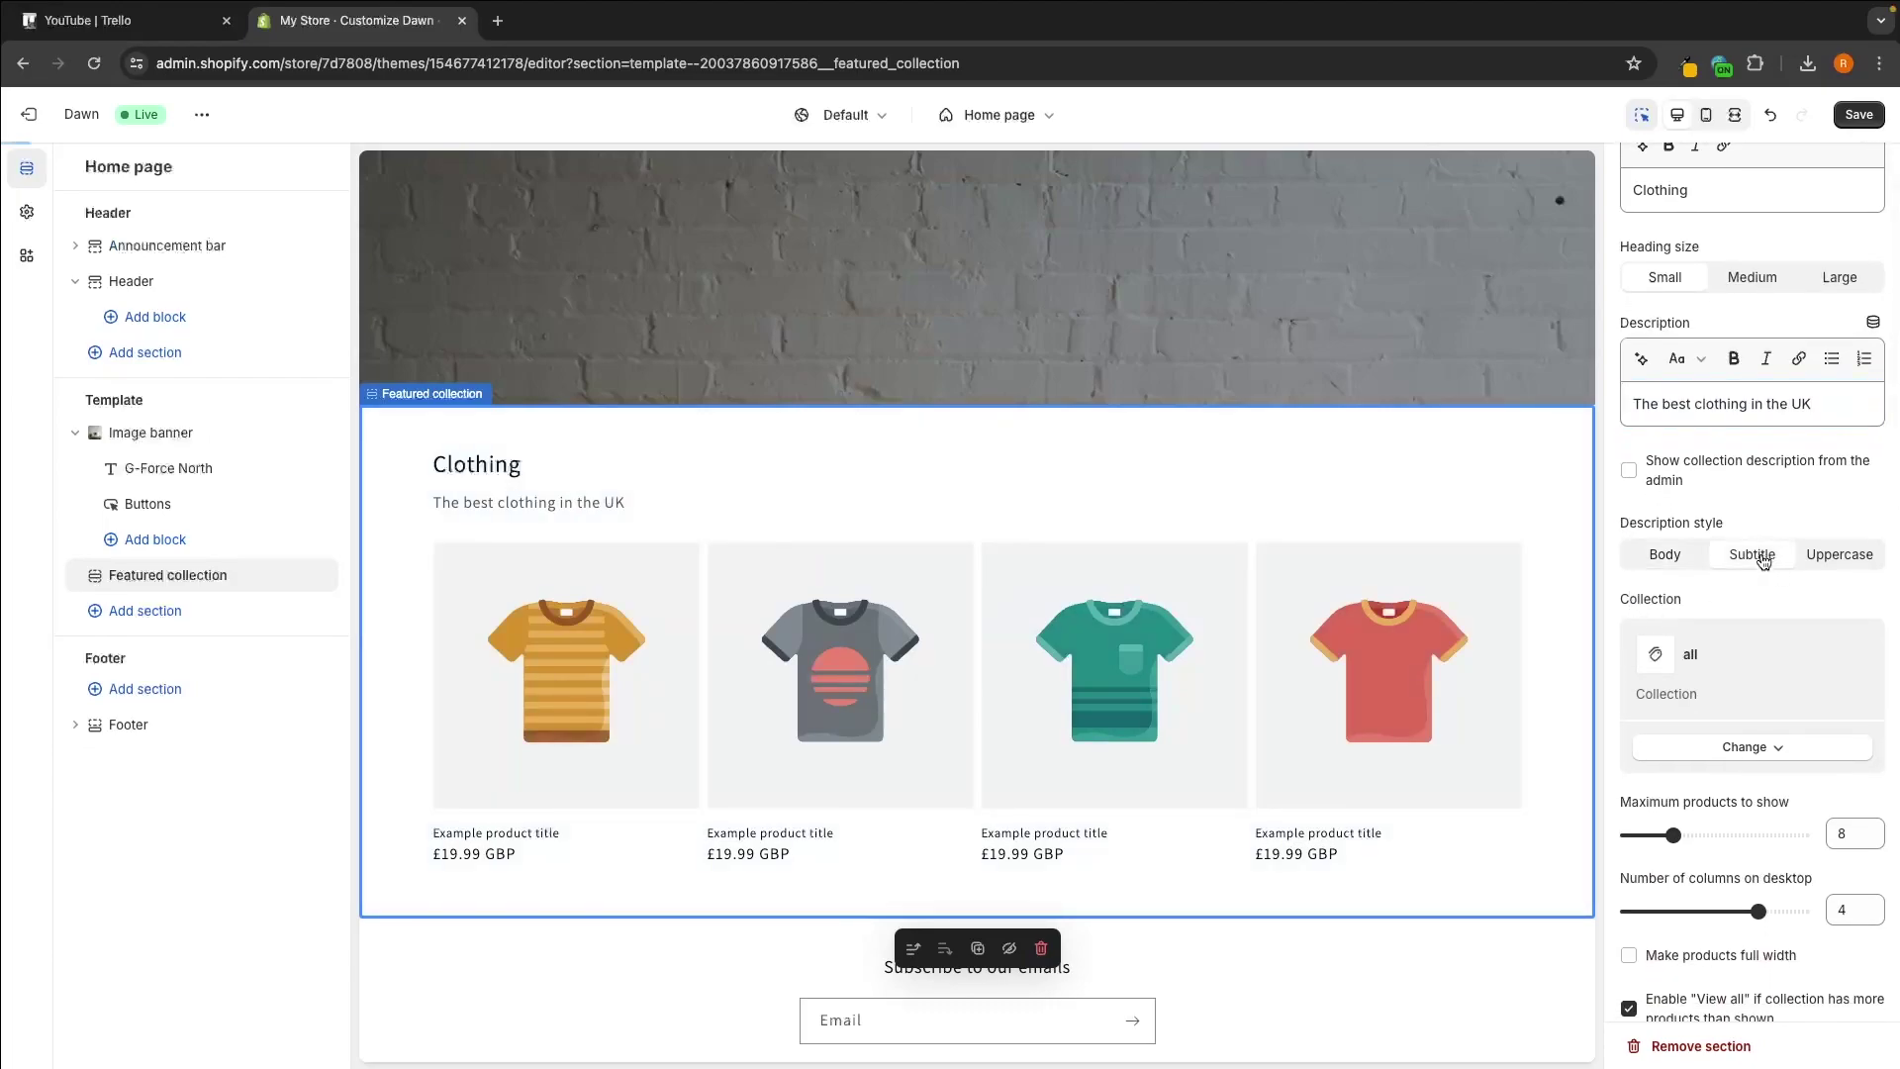
pyautogui.click(1752, 555)
pyautogui.click(1664, 554)
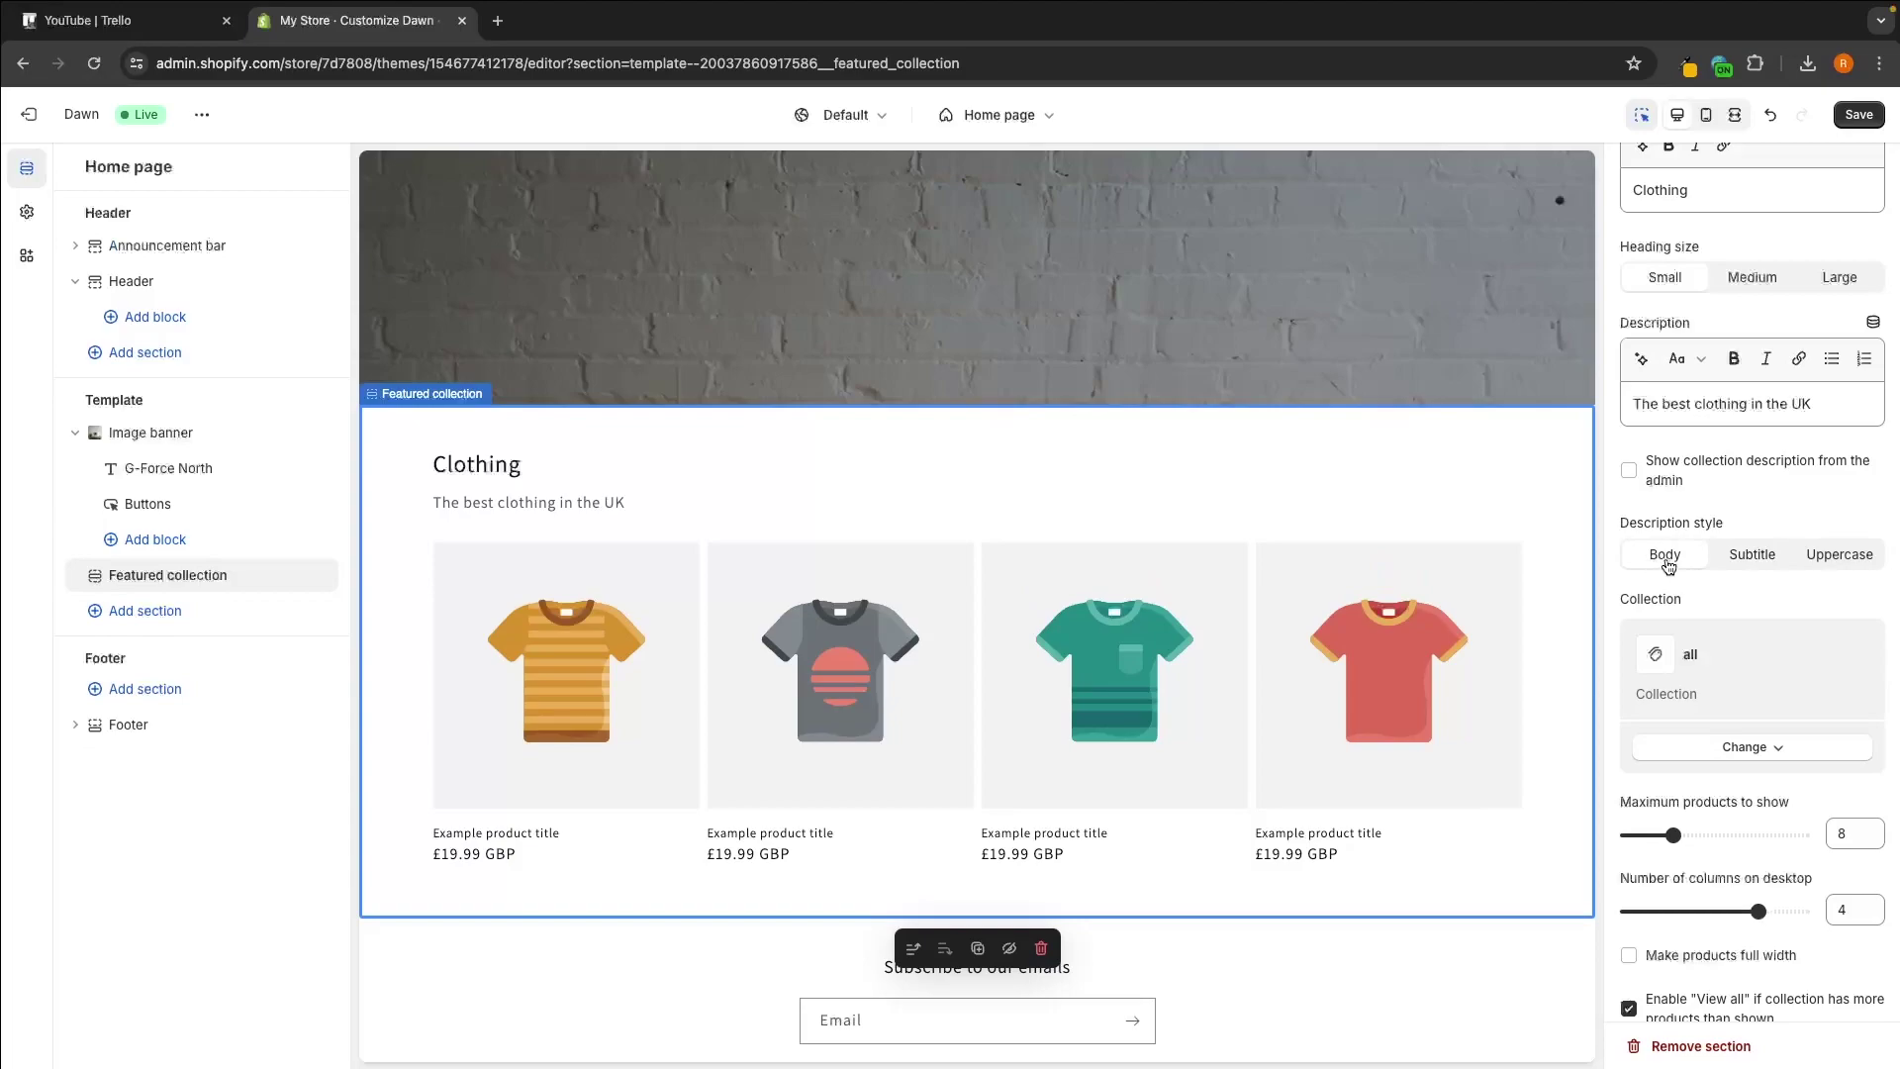
# Check the selectable collections for the Featured collection section without changing the selection, and remove the section from the template.
pyautogui.scroll(-1, 1669, 564)
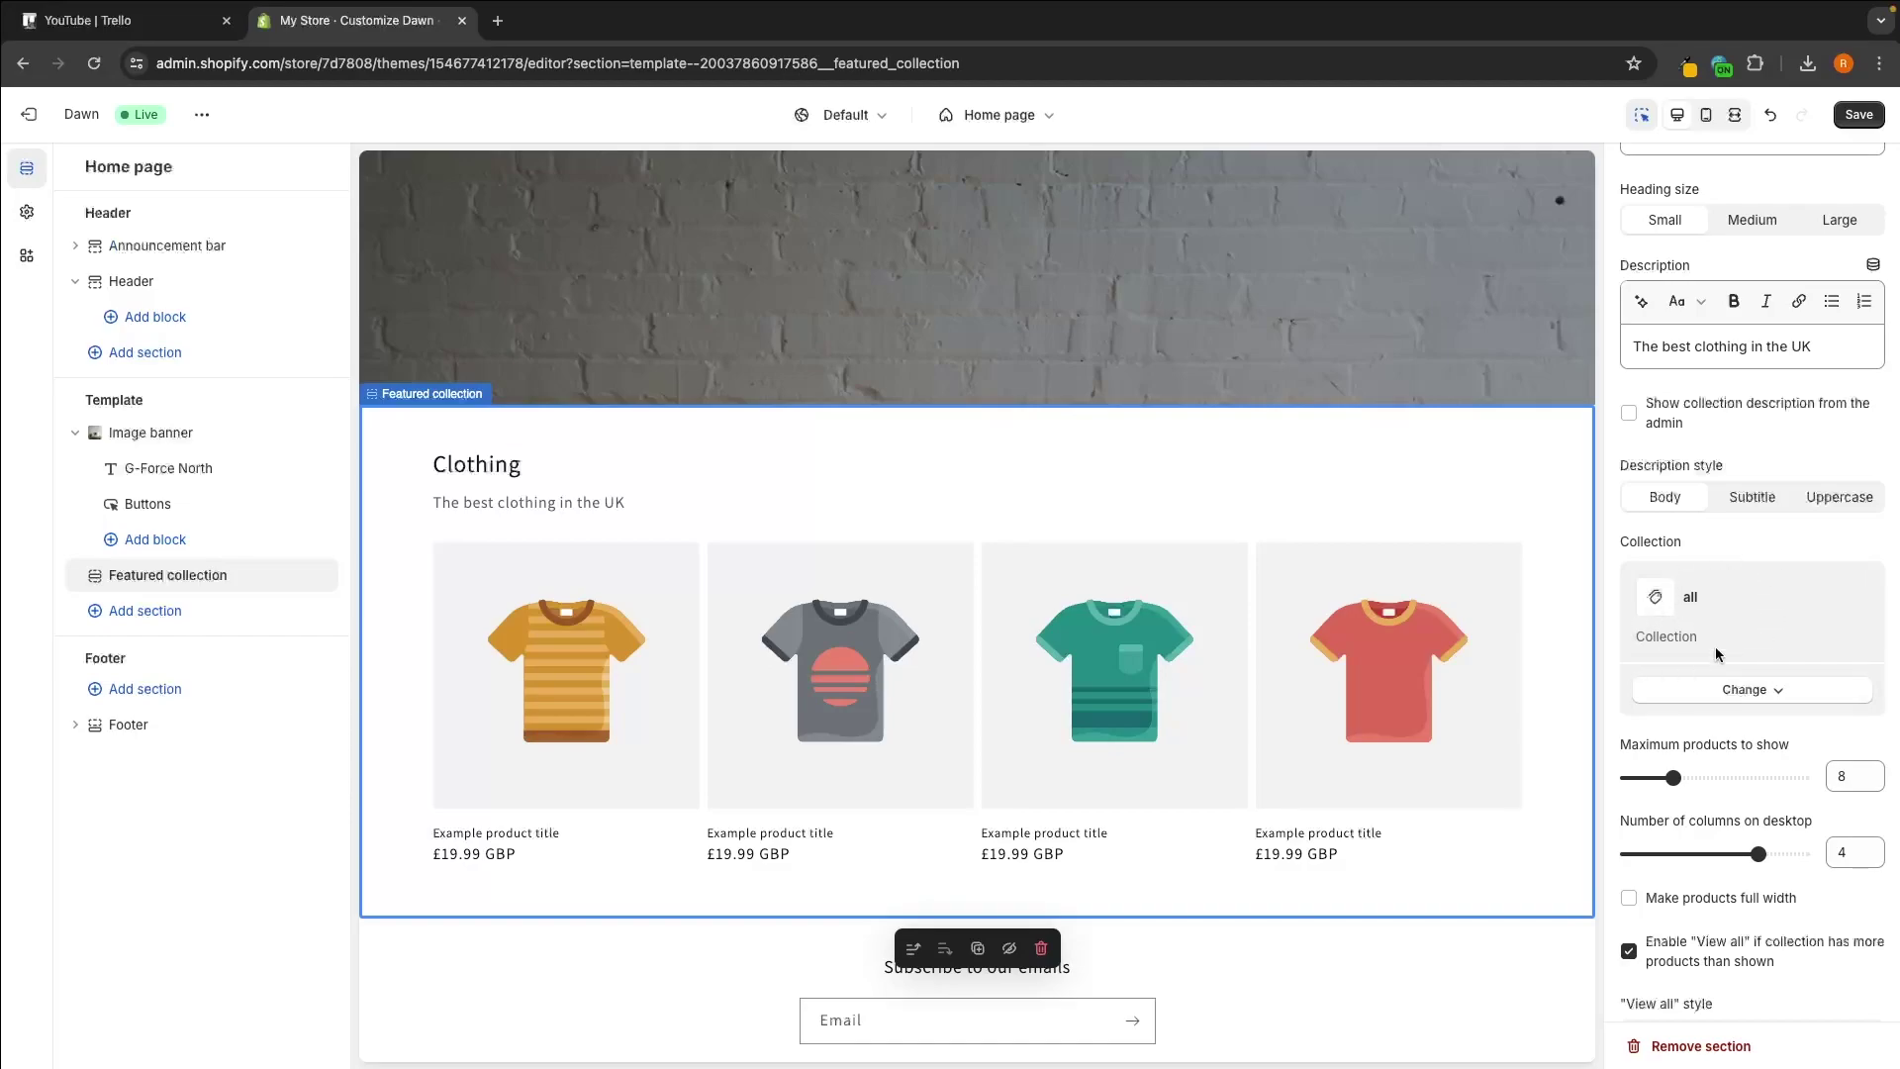
pyautogui.click(1744, 691)
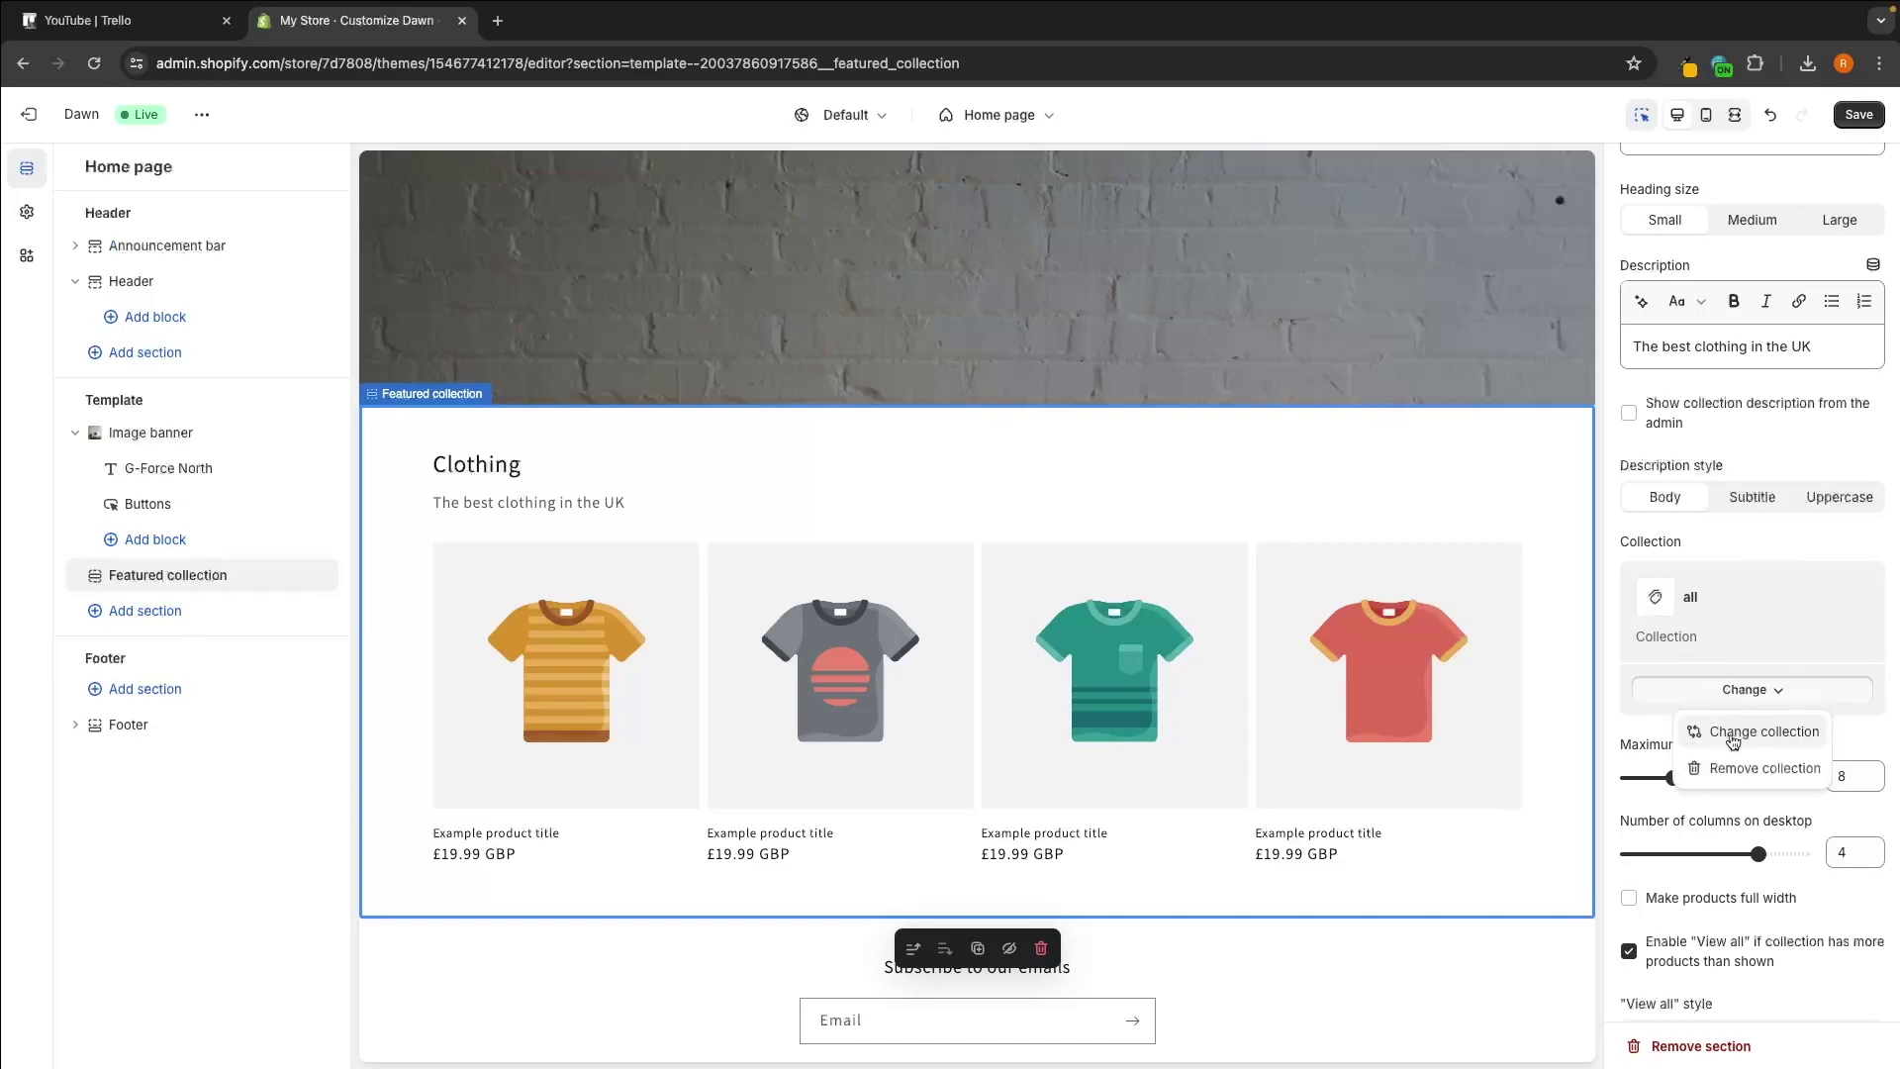
pyautogui.click(1739, 734)
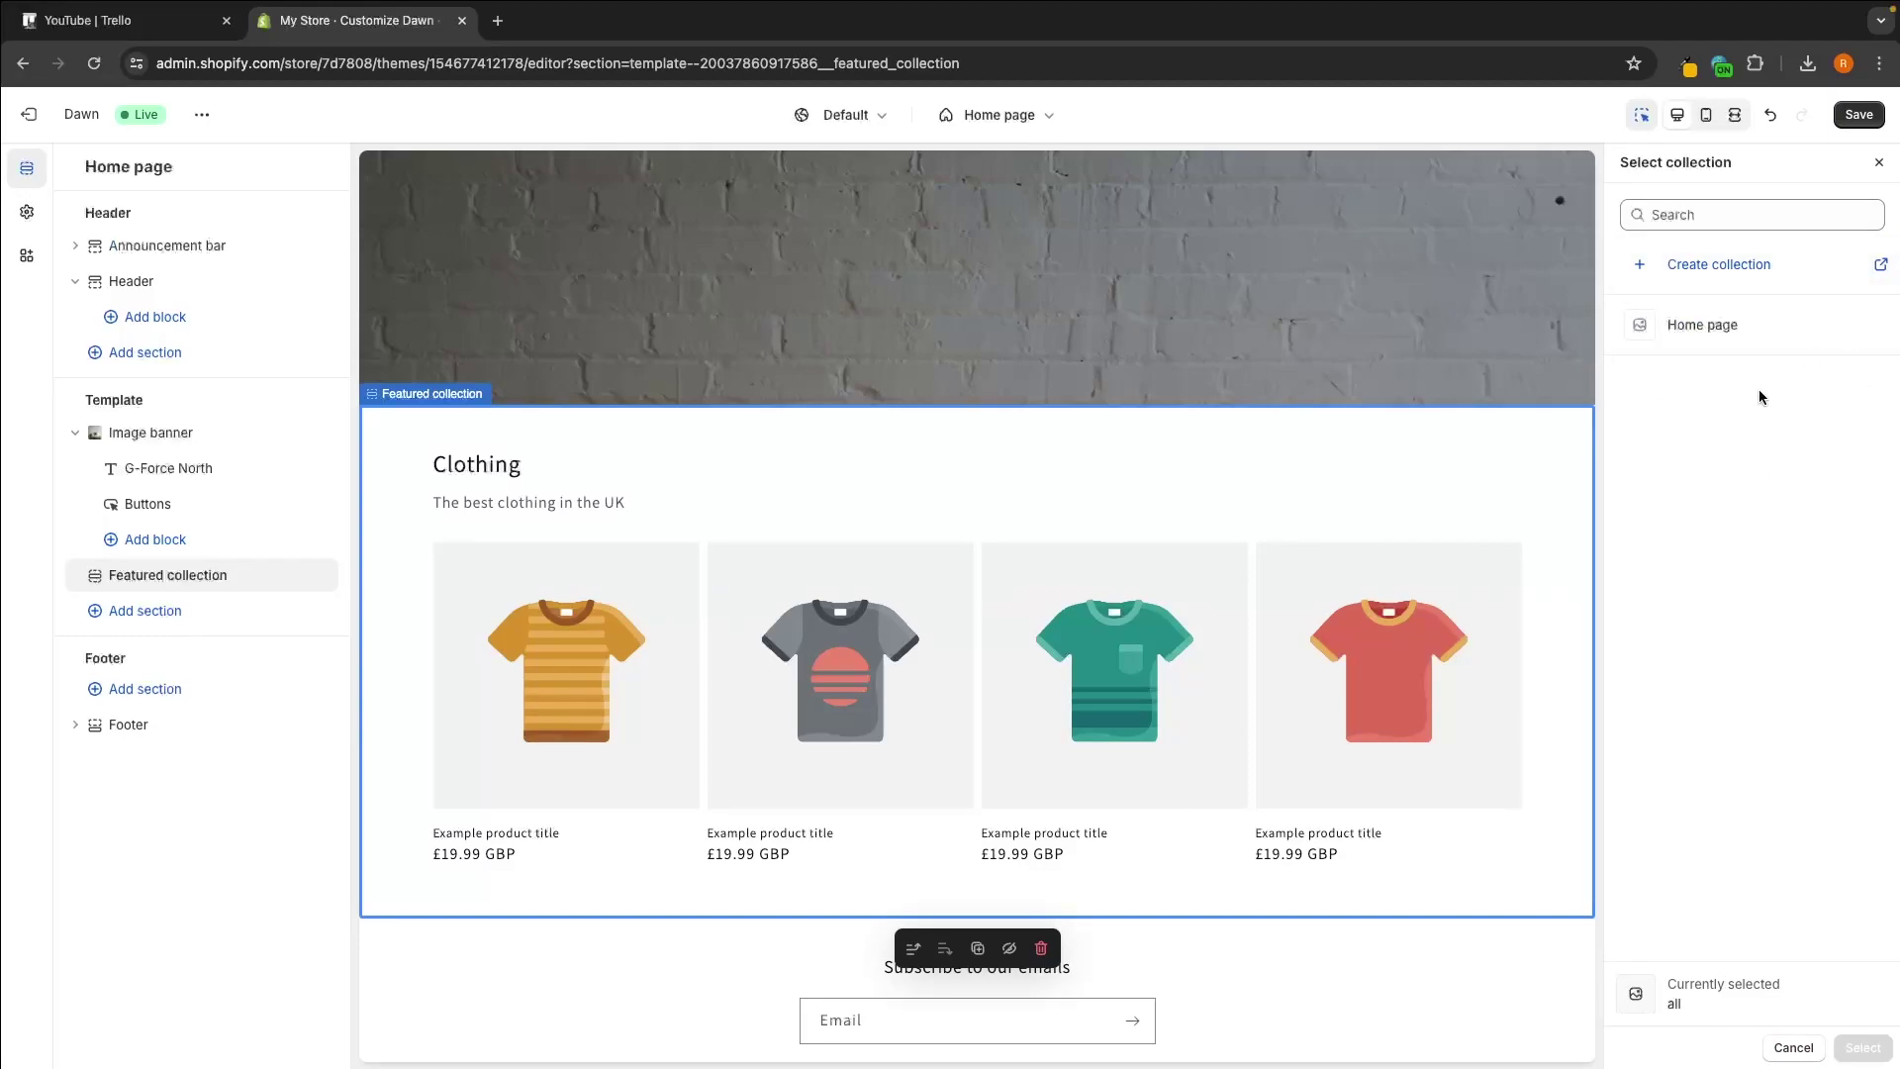
pyautogui.click(1879, 163)
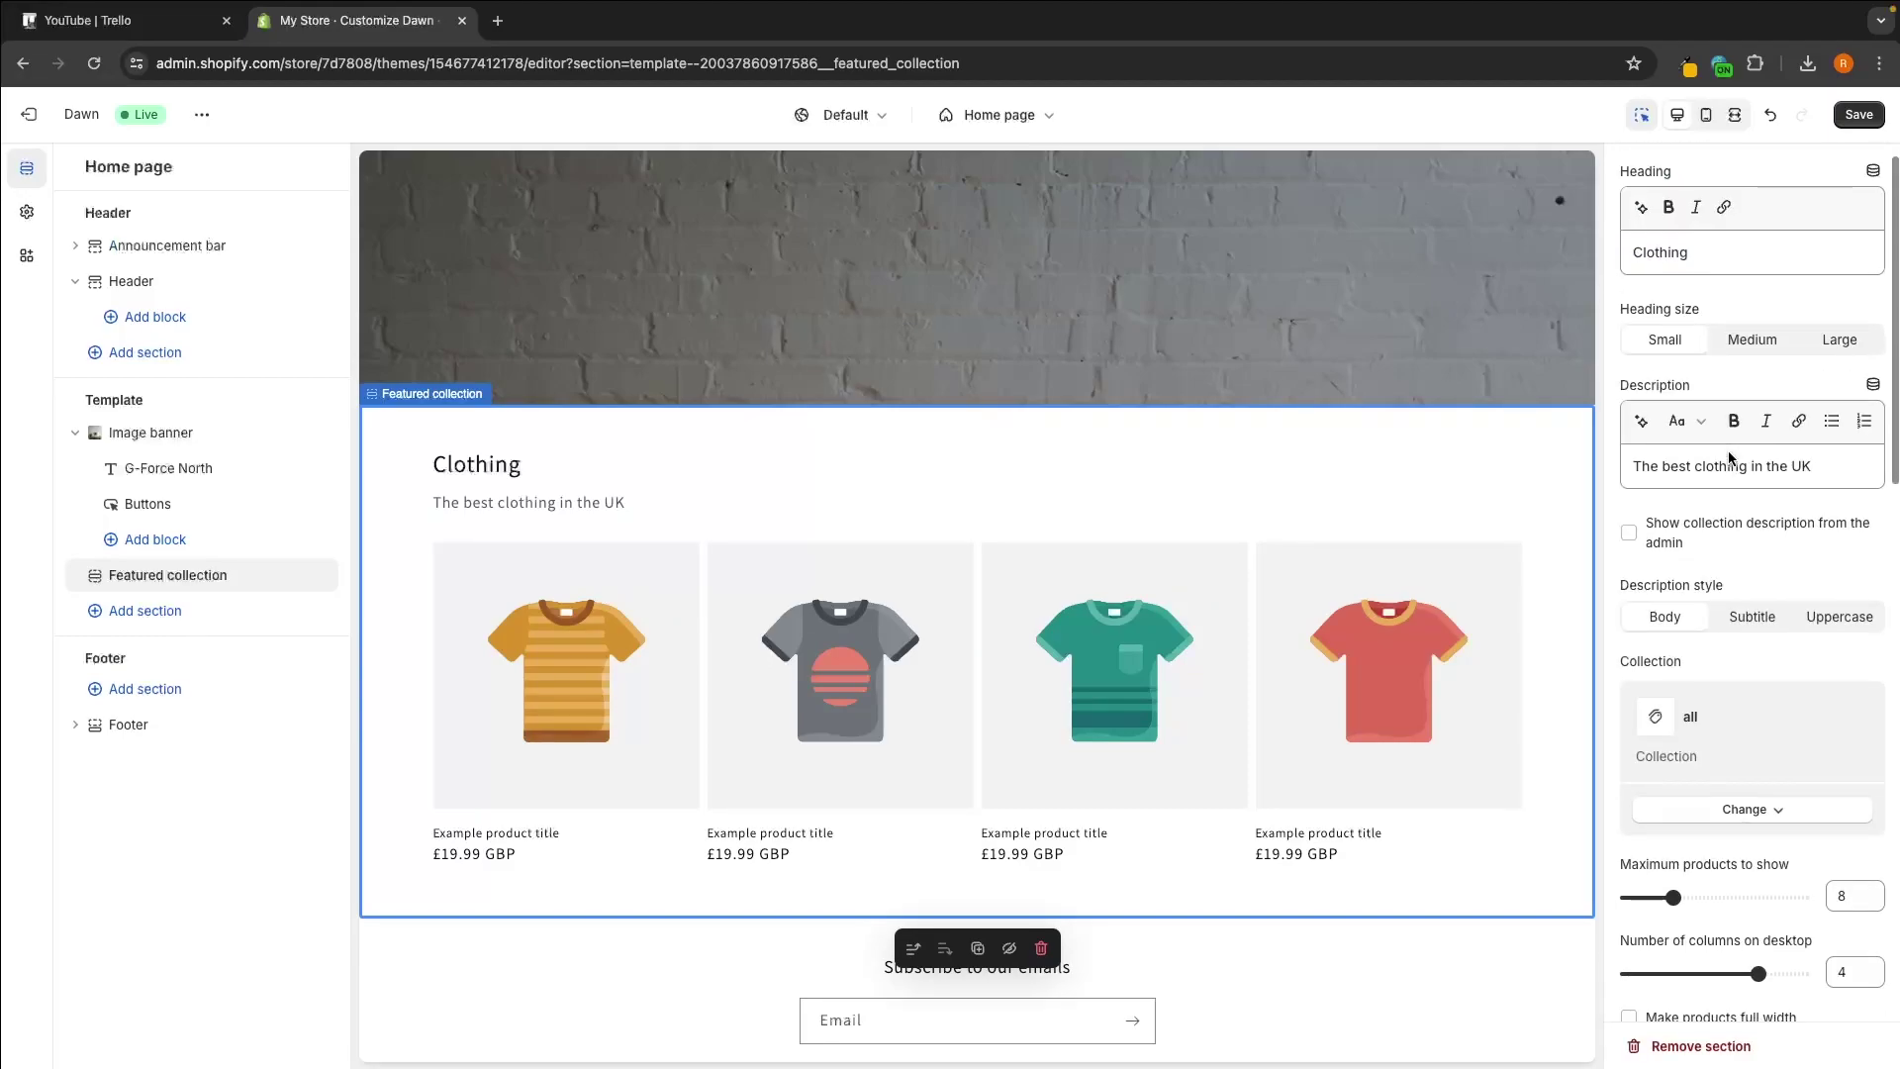
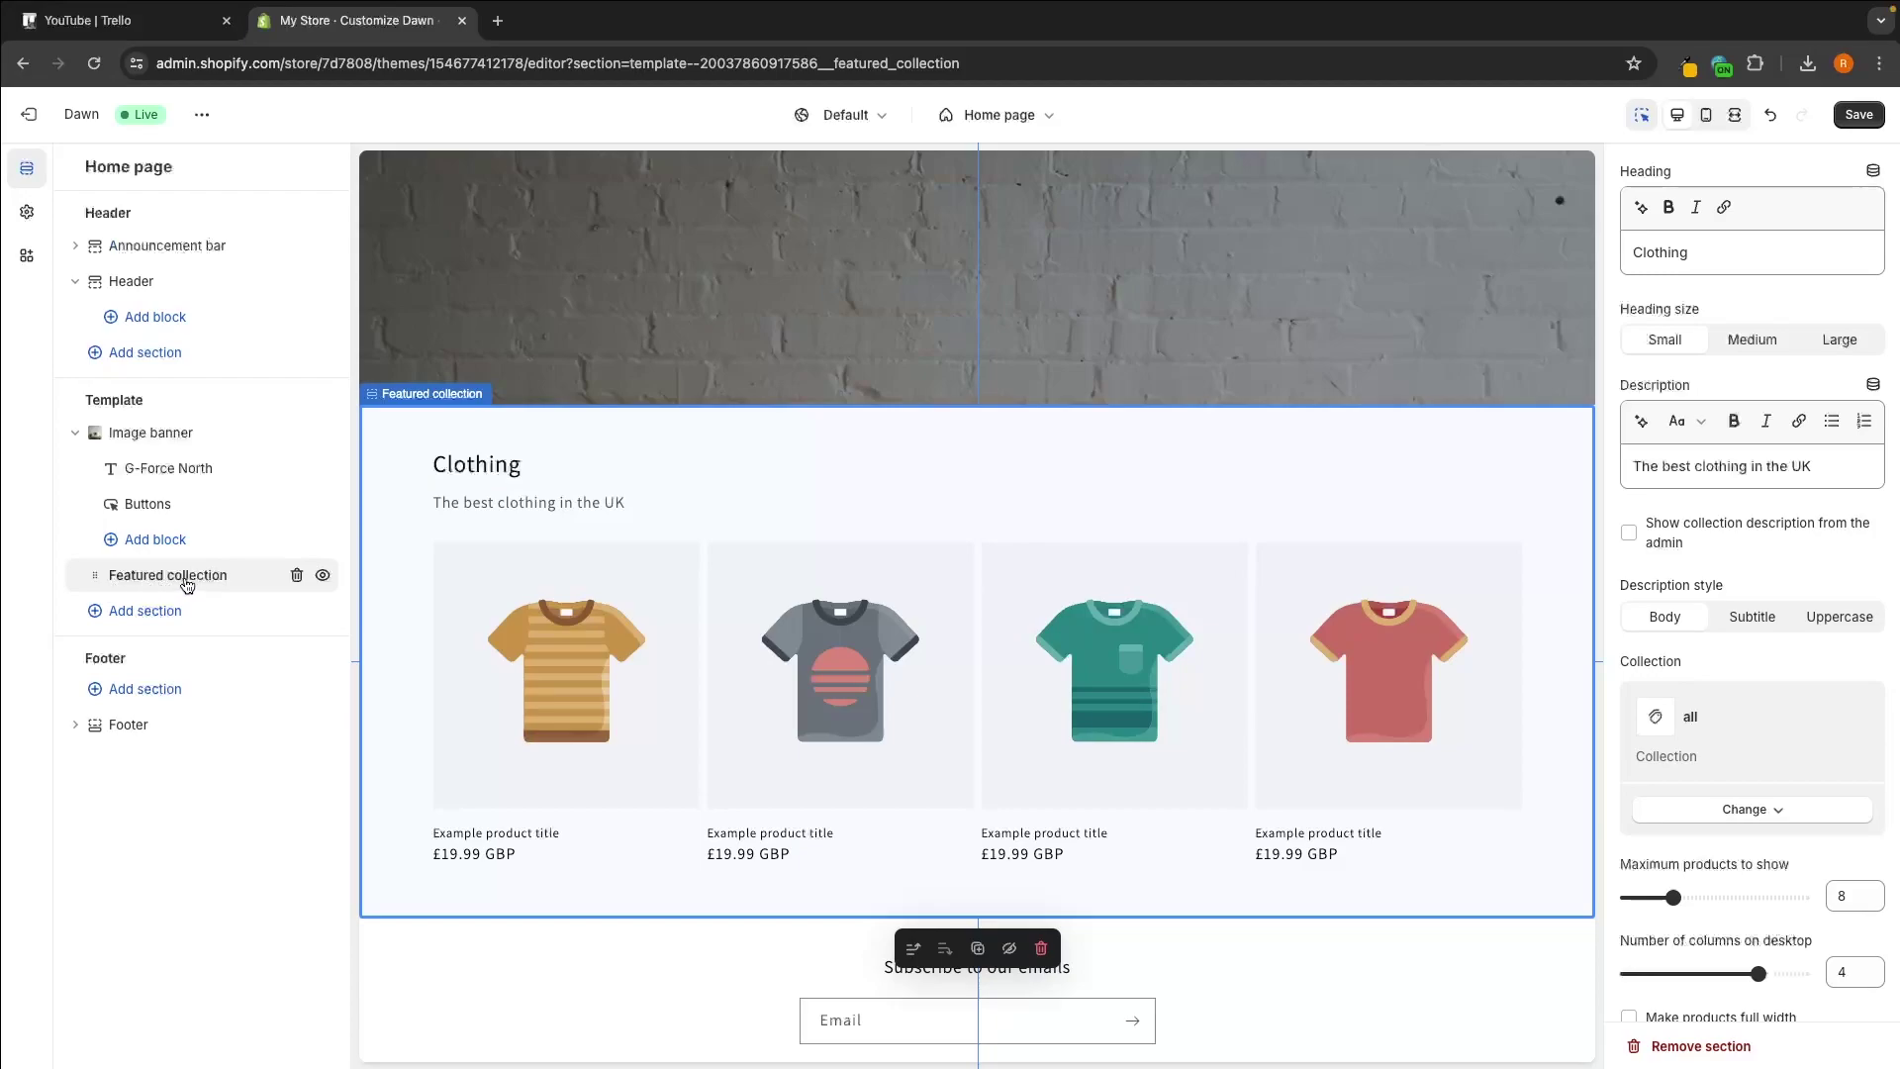
pyautogui.click(295, 577)
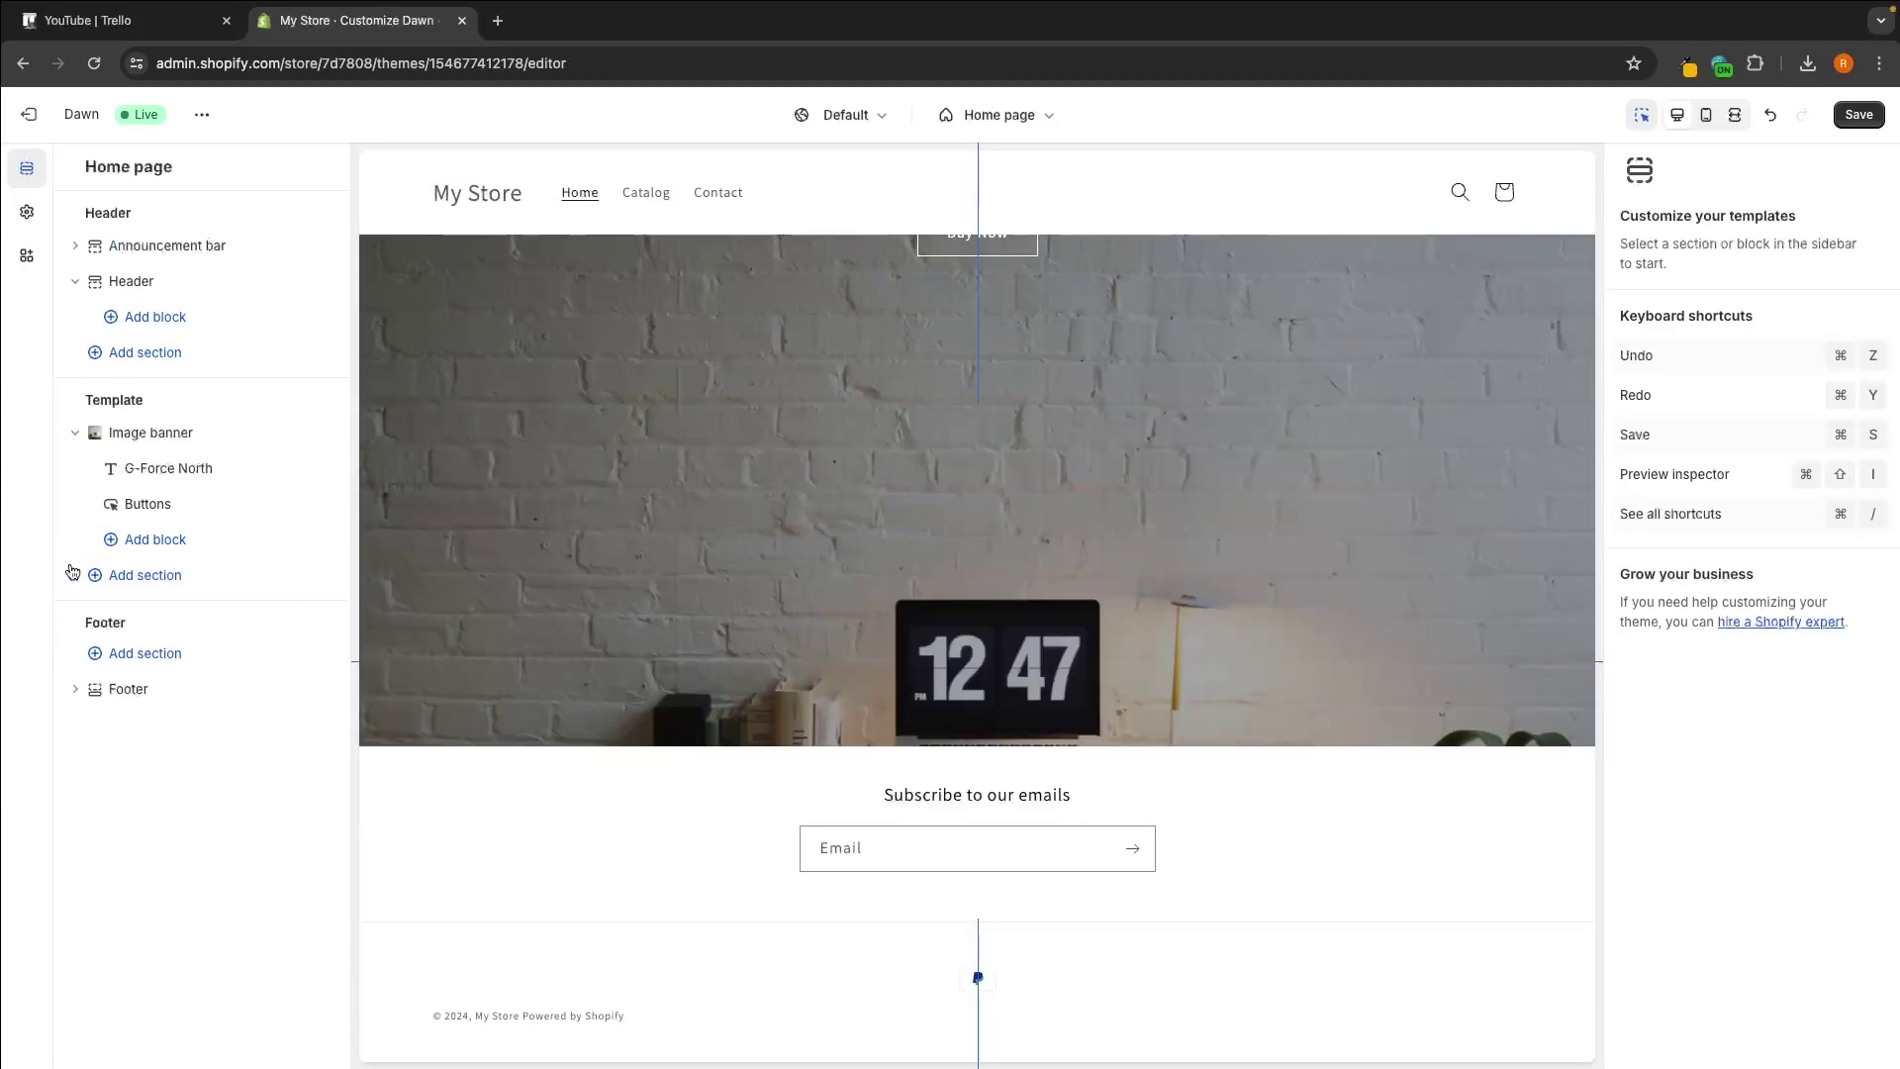
# Add a Video section below the image banner in the home page template.
pyautogui.click(159, 580)
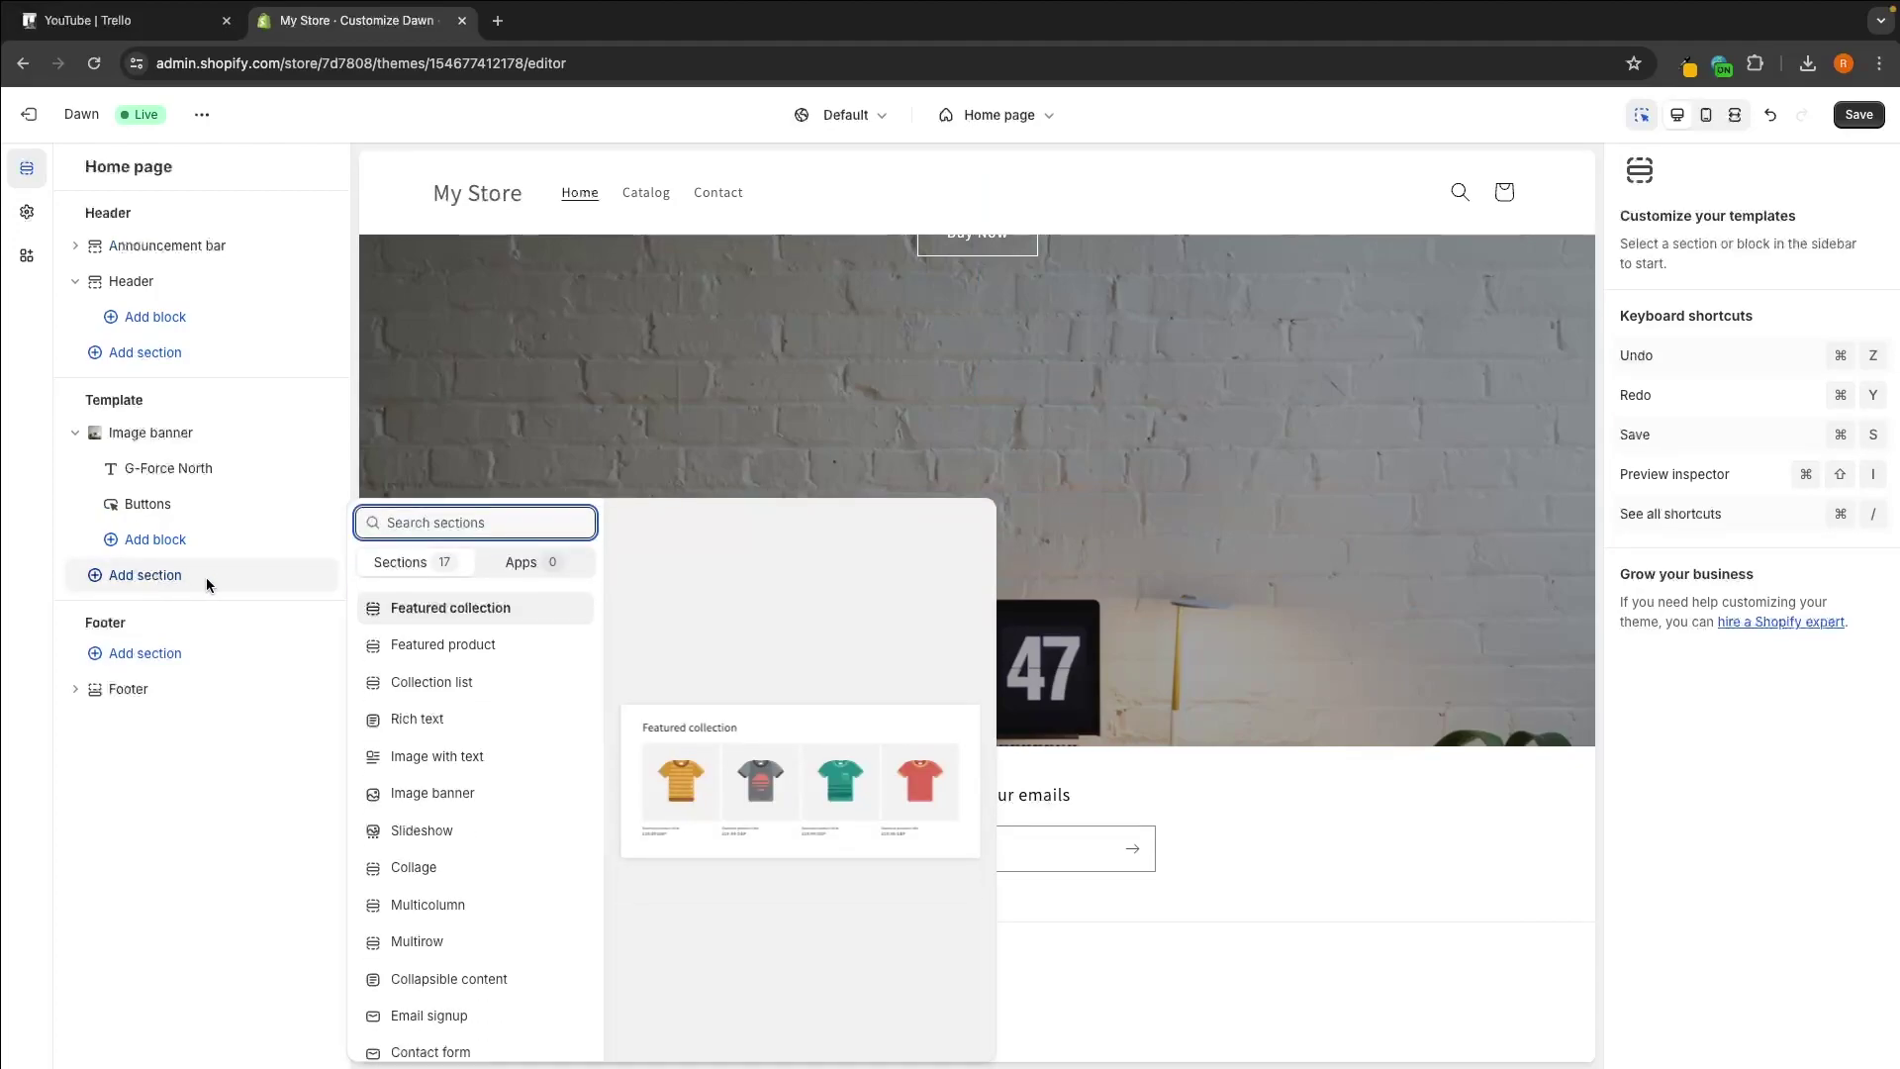
pyautogui.scroll(-3, 476, 626)
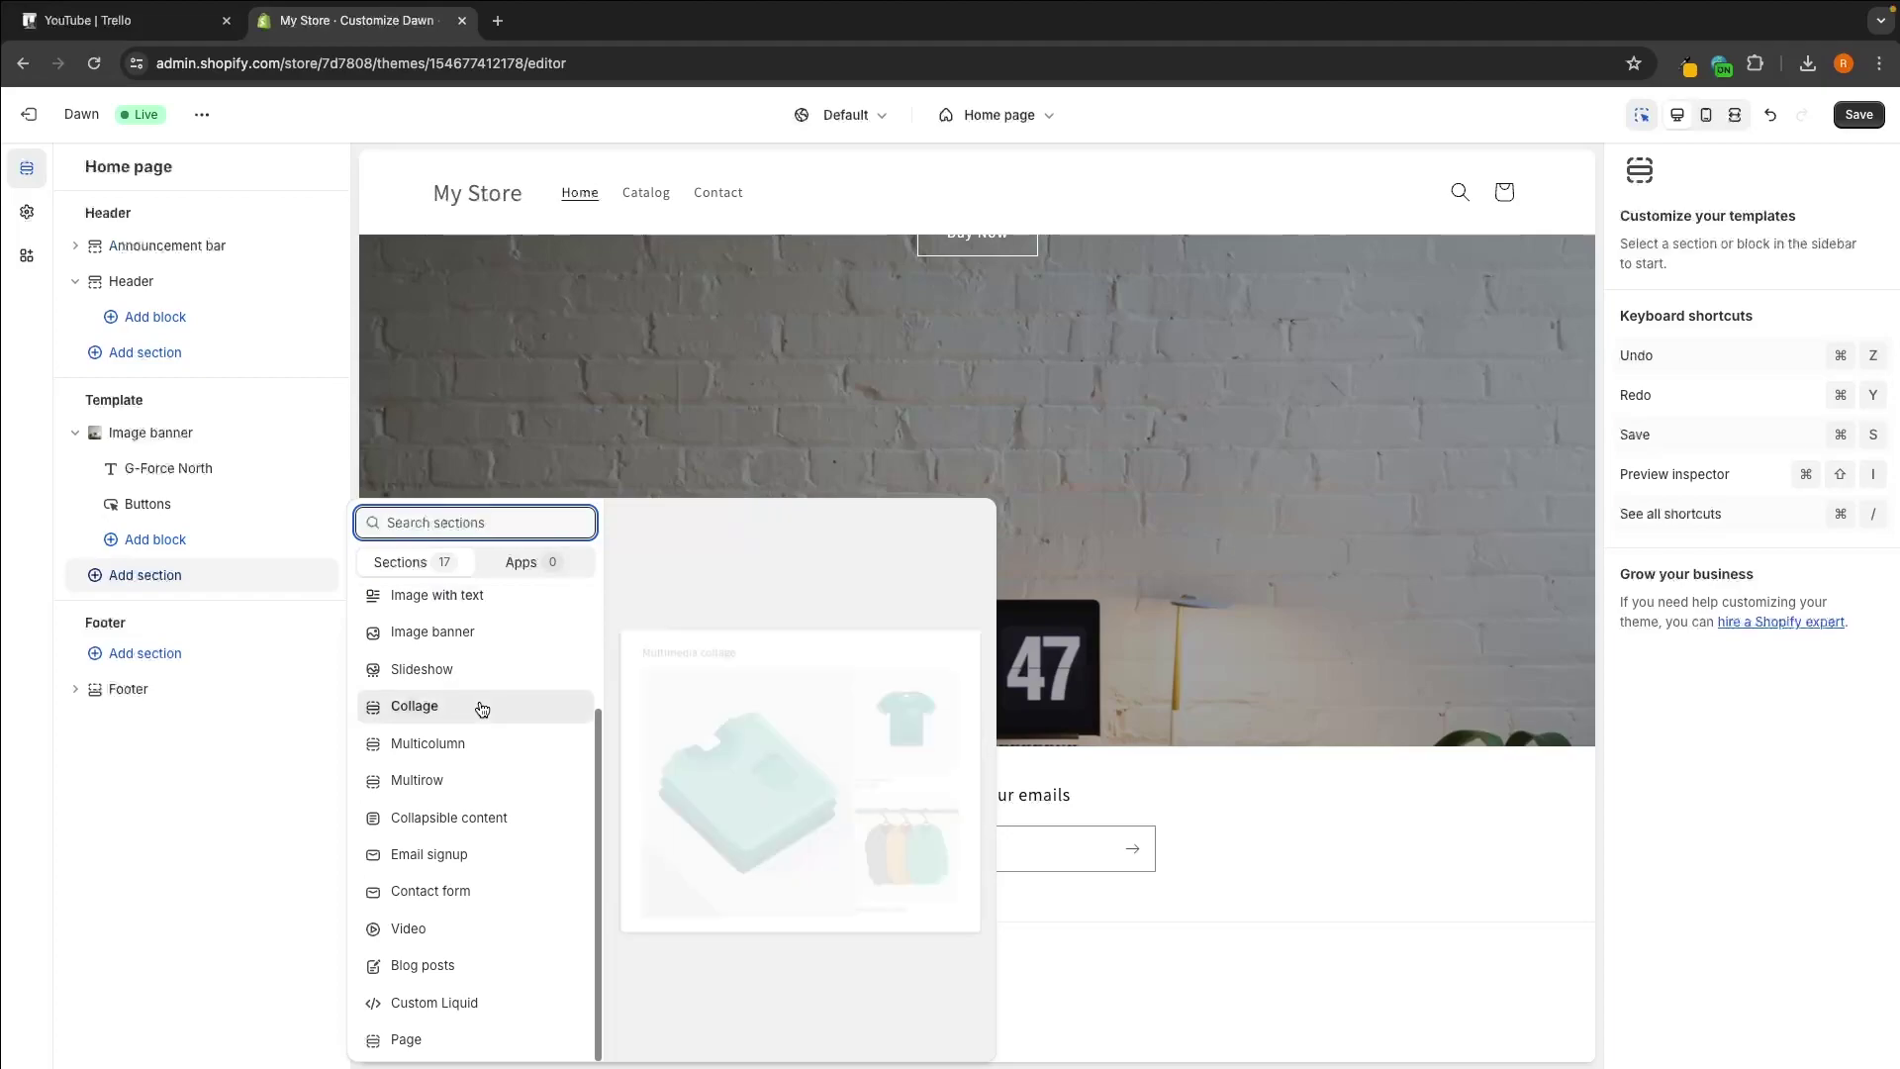
pyautogui.click(426, 930)
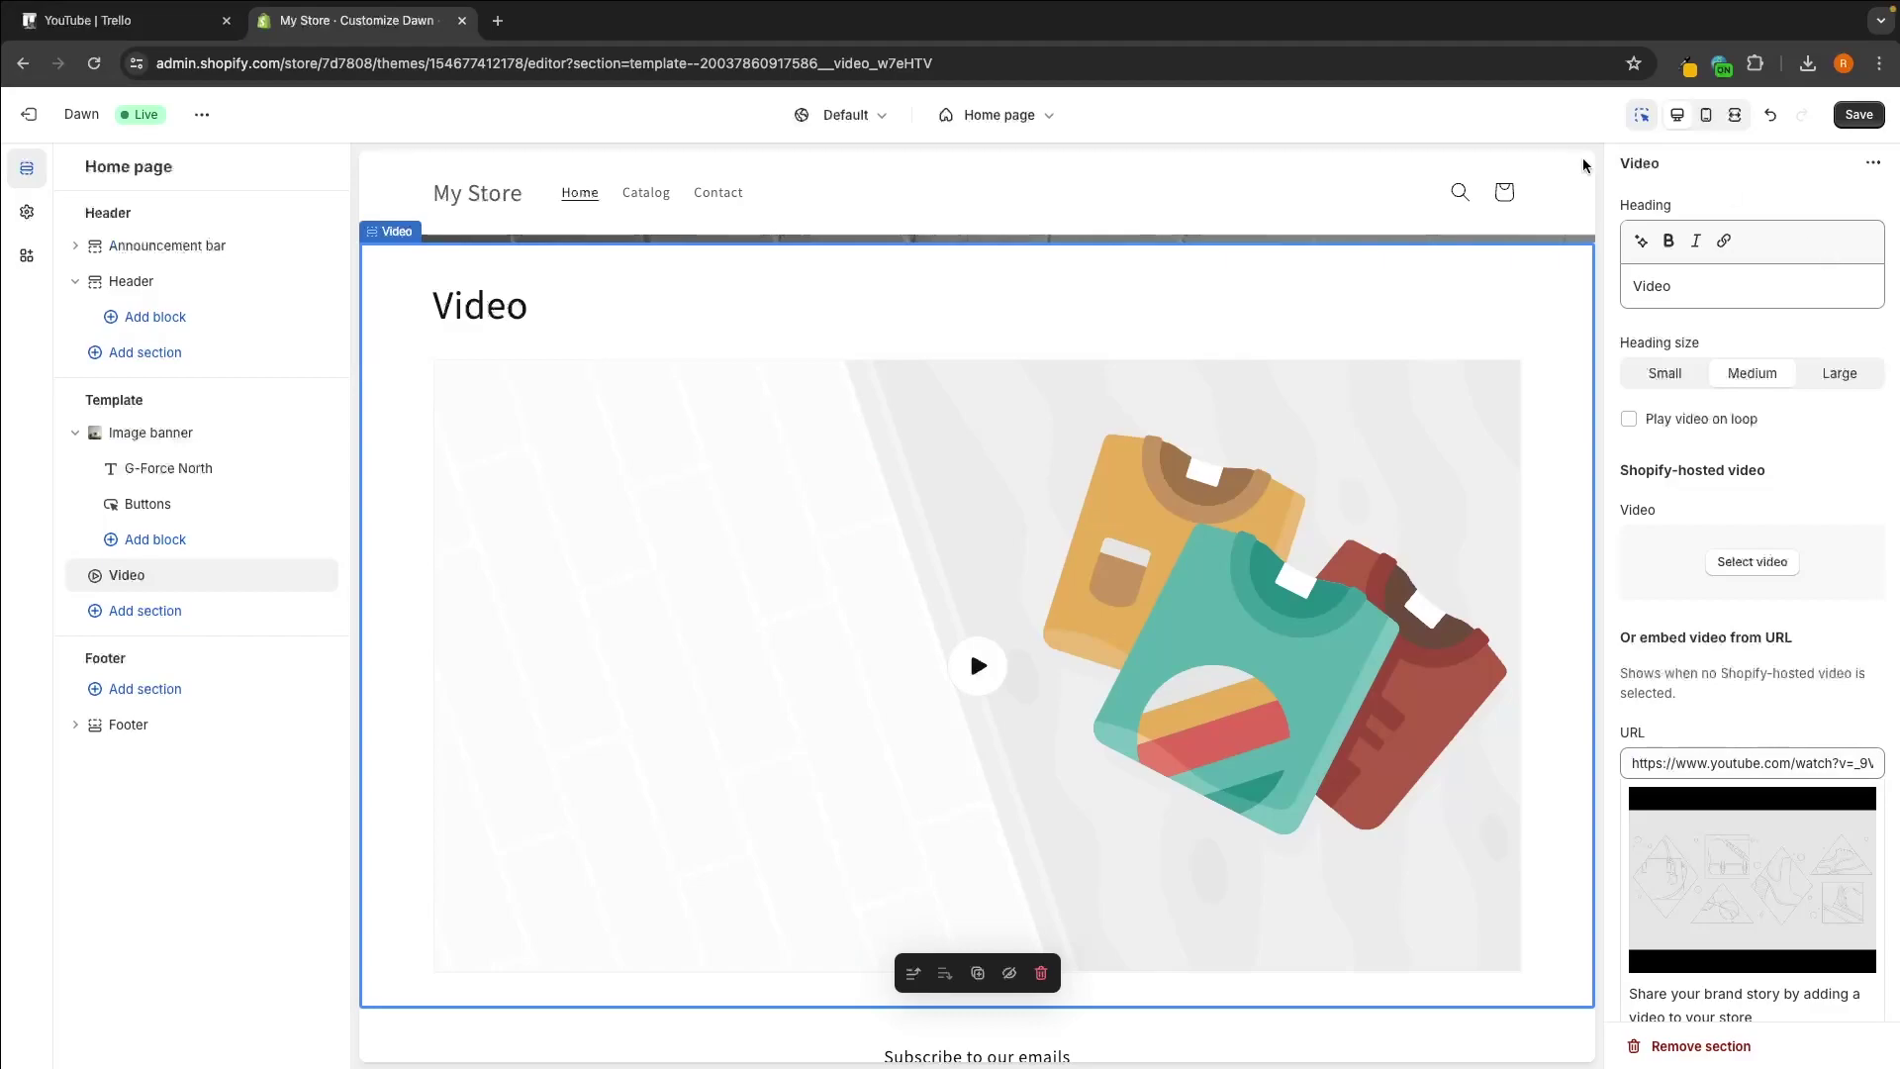
# Try the Small and Large heading sizes for the Video section before restoring Medium.
pyautogui.doubleClick(1679, 287)
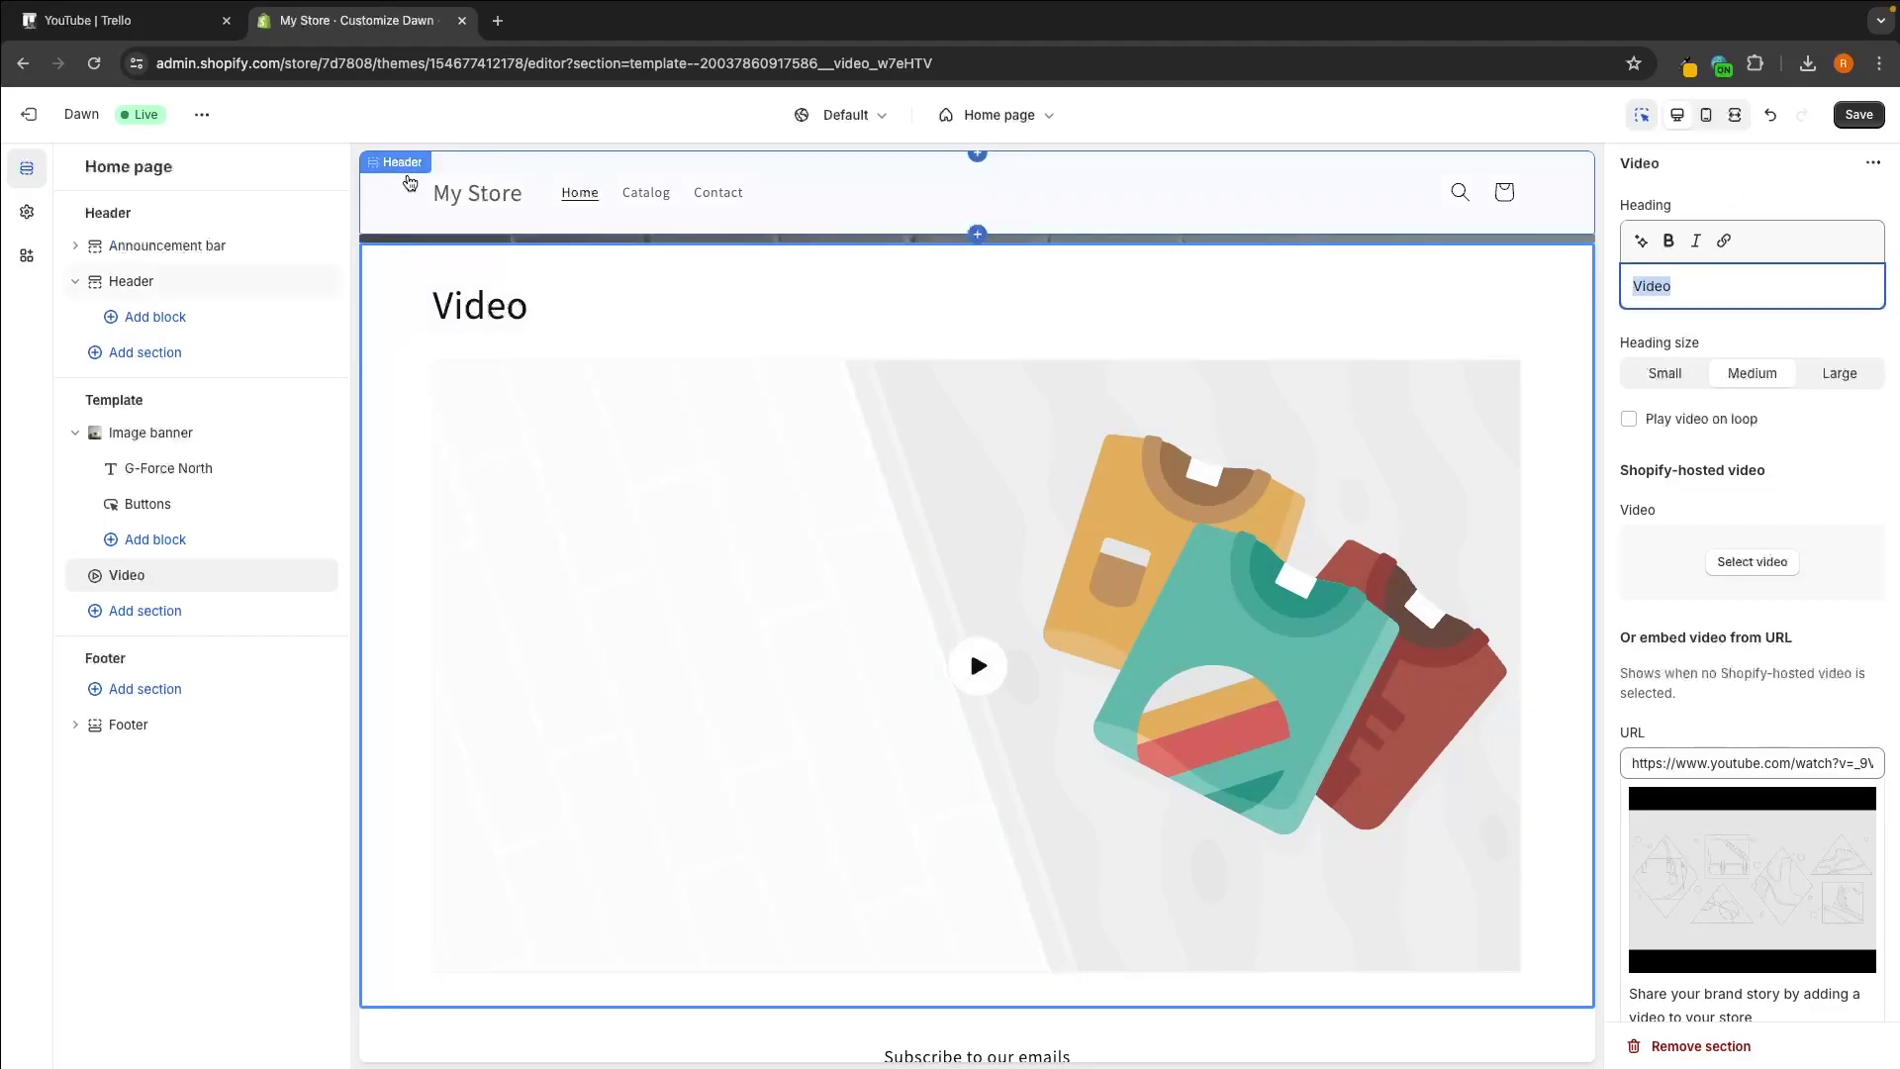
pyautogui.click(1673, 373)
pyautogui.click(1837, 373)
pyautogui.click(1761, 371)
pyautogui.scroll(-1, 1761, 386)
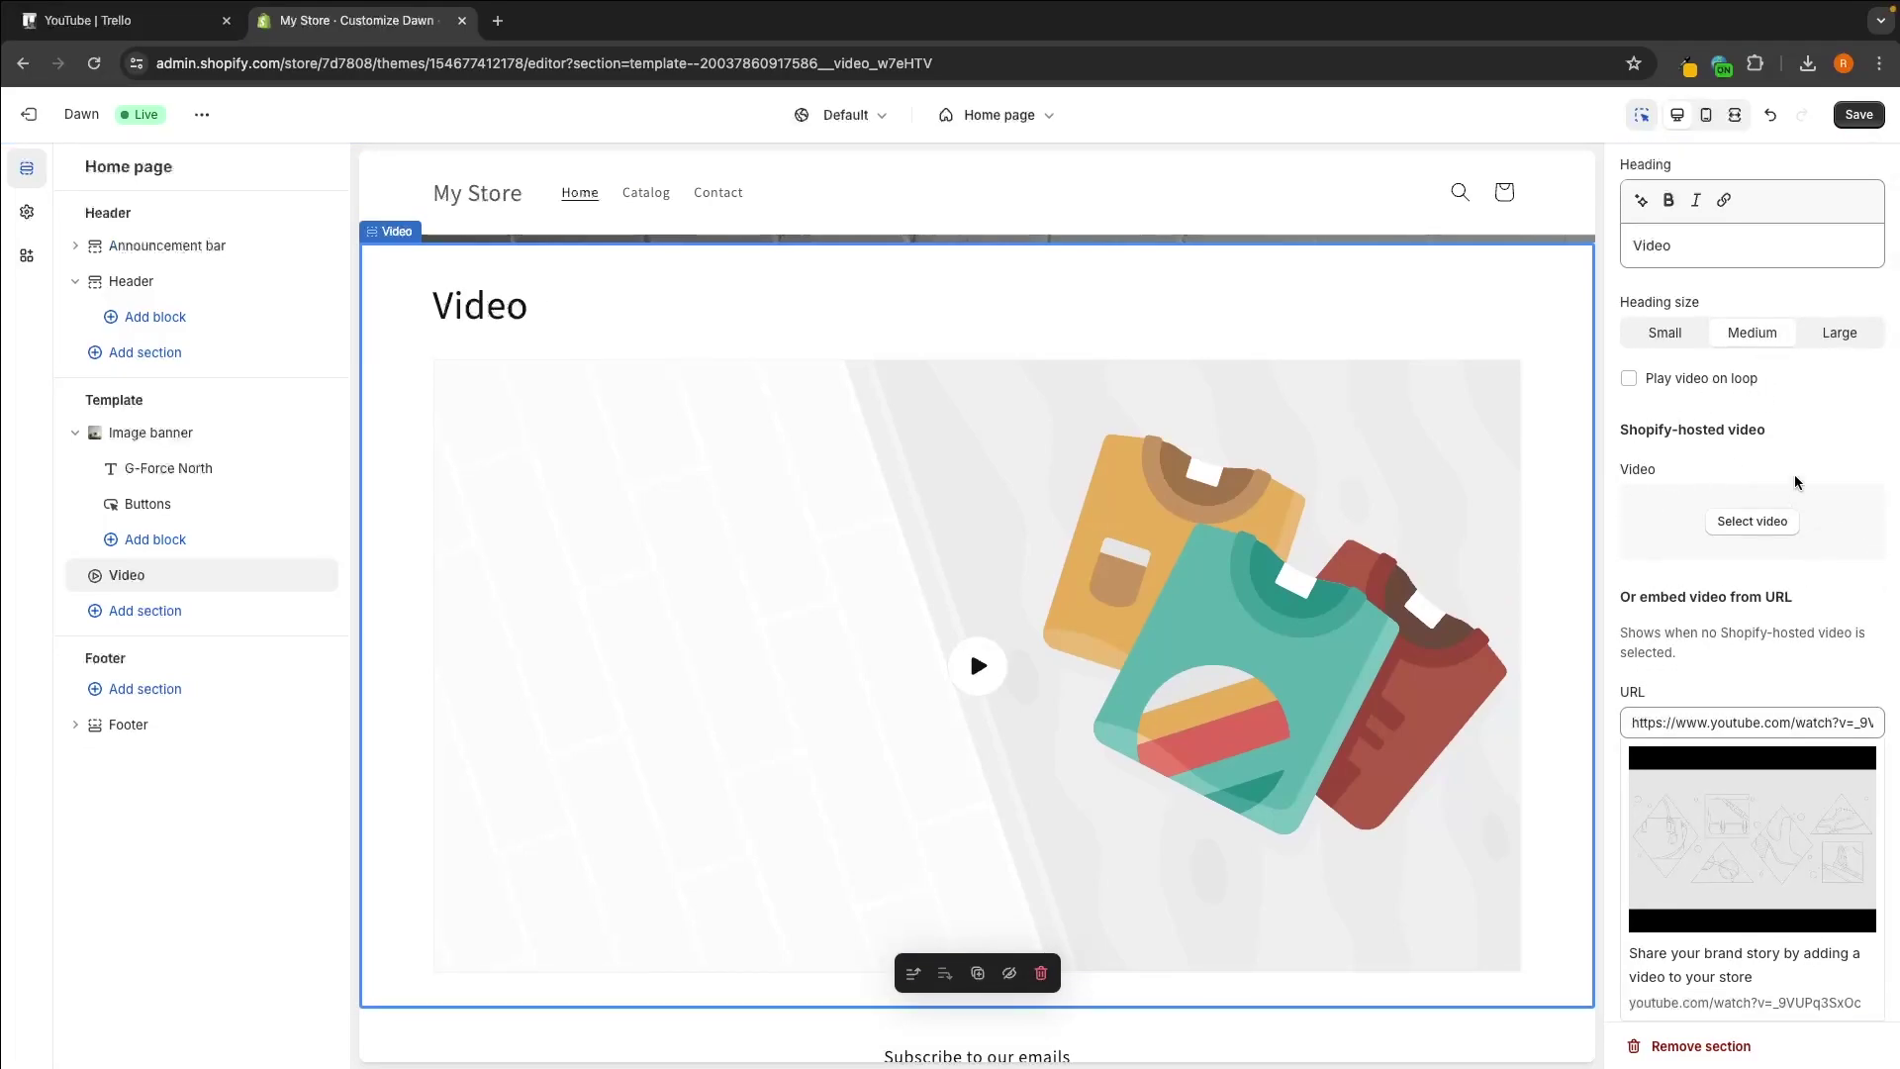
# Examine the Video section's hosted video picker, embed URL and cover image settings, and remove the section.
pyautogui.click(1729, 523)
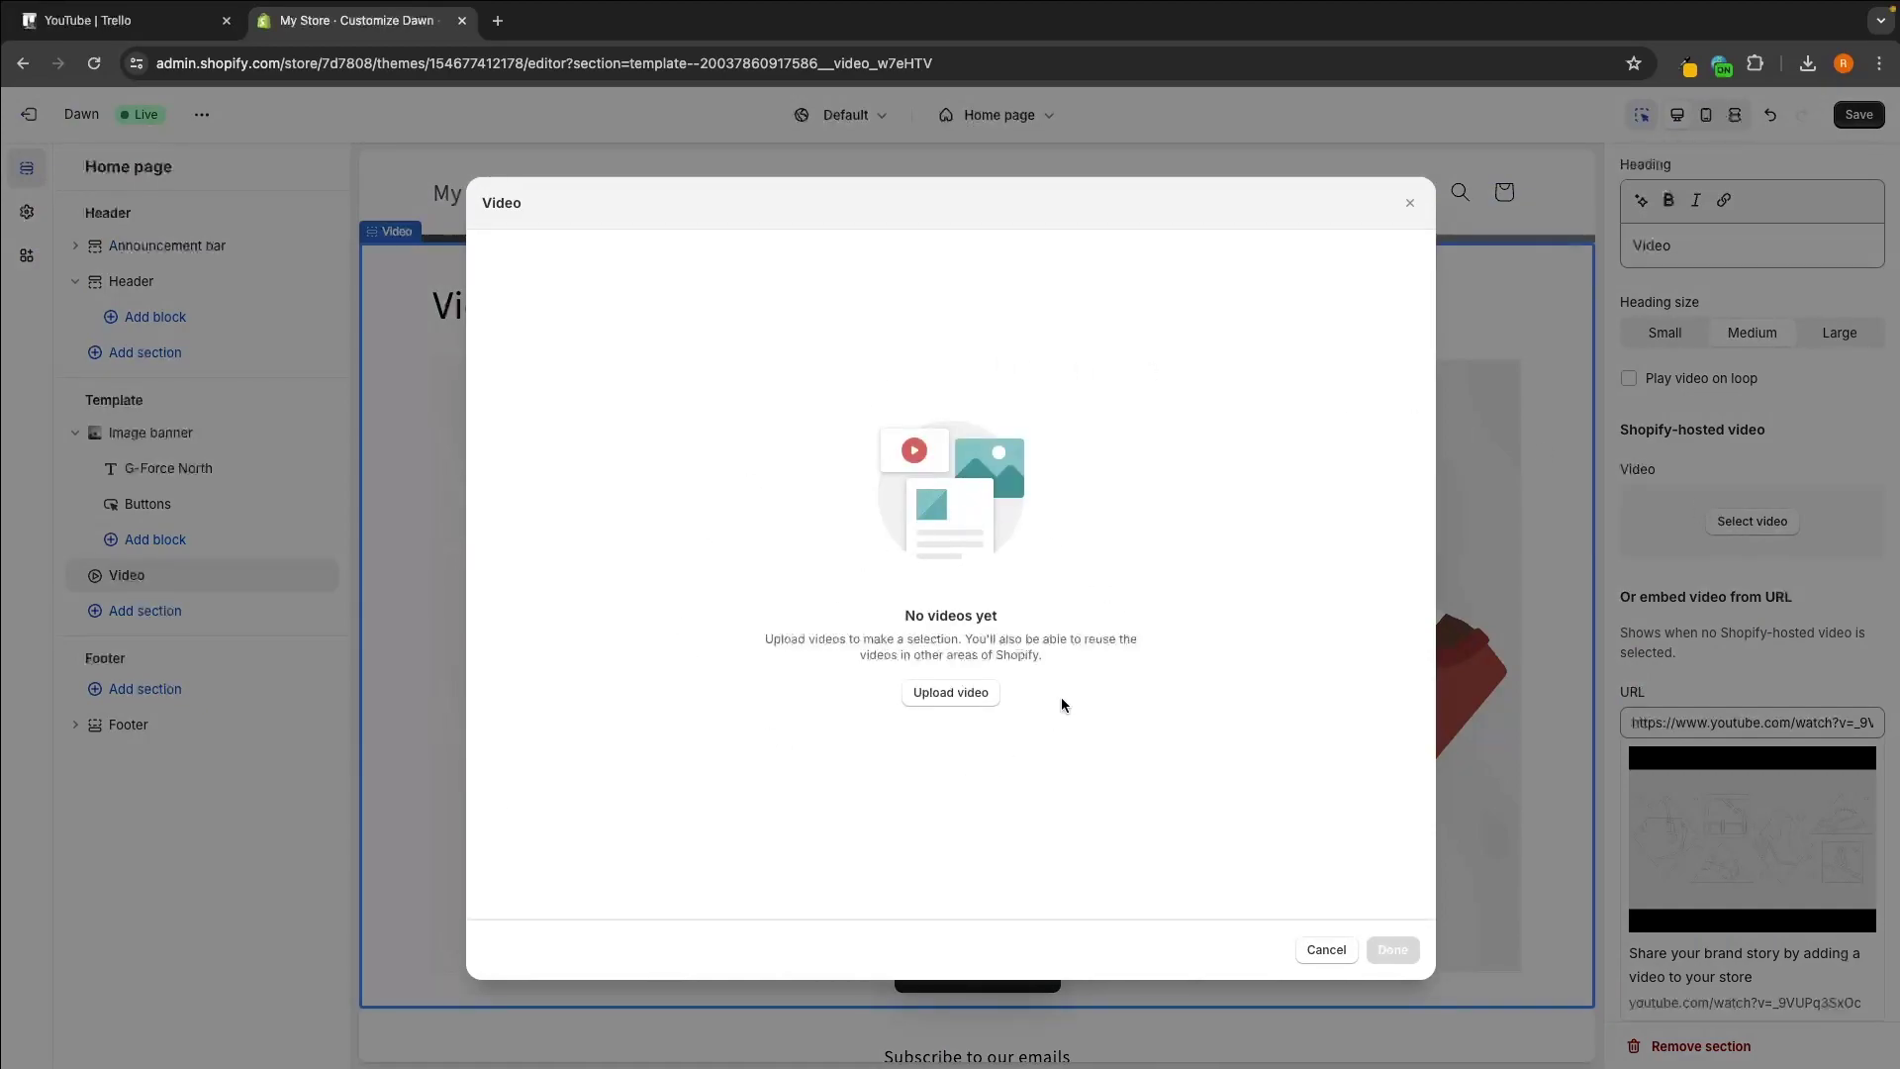
pyautogui.click(1410, 203)
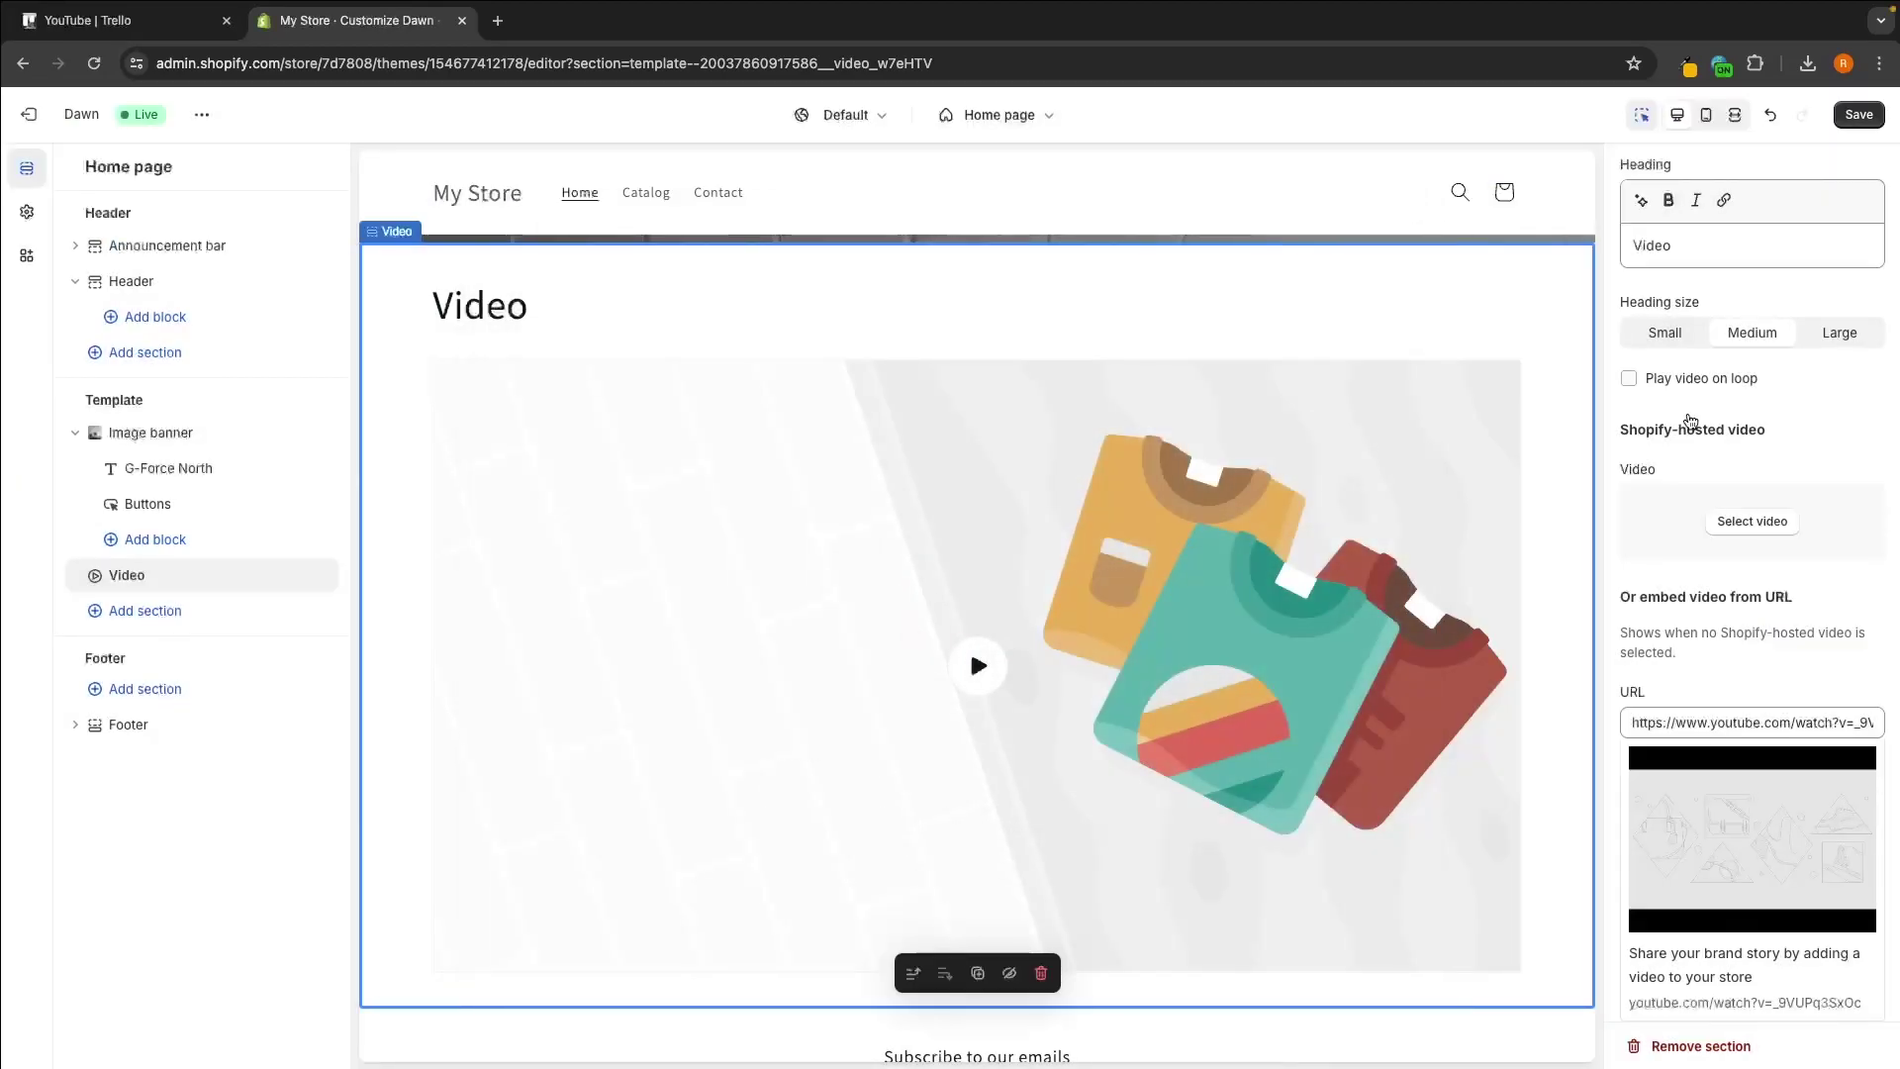
pyautogui.scroll(-2, 1681, 414)
pyautogui.moveTo(1632, 585); pyautogui.dragTo(1895, 586)
pyautogui.click(1801, 552)
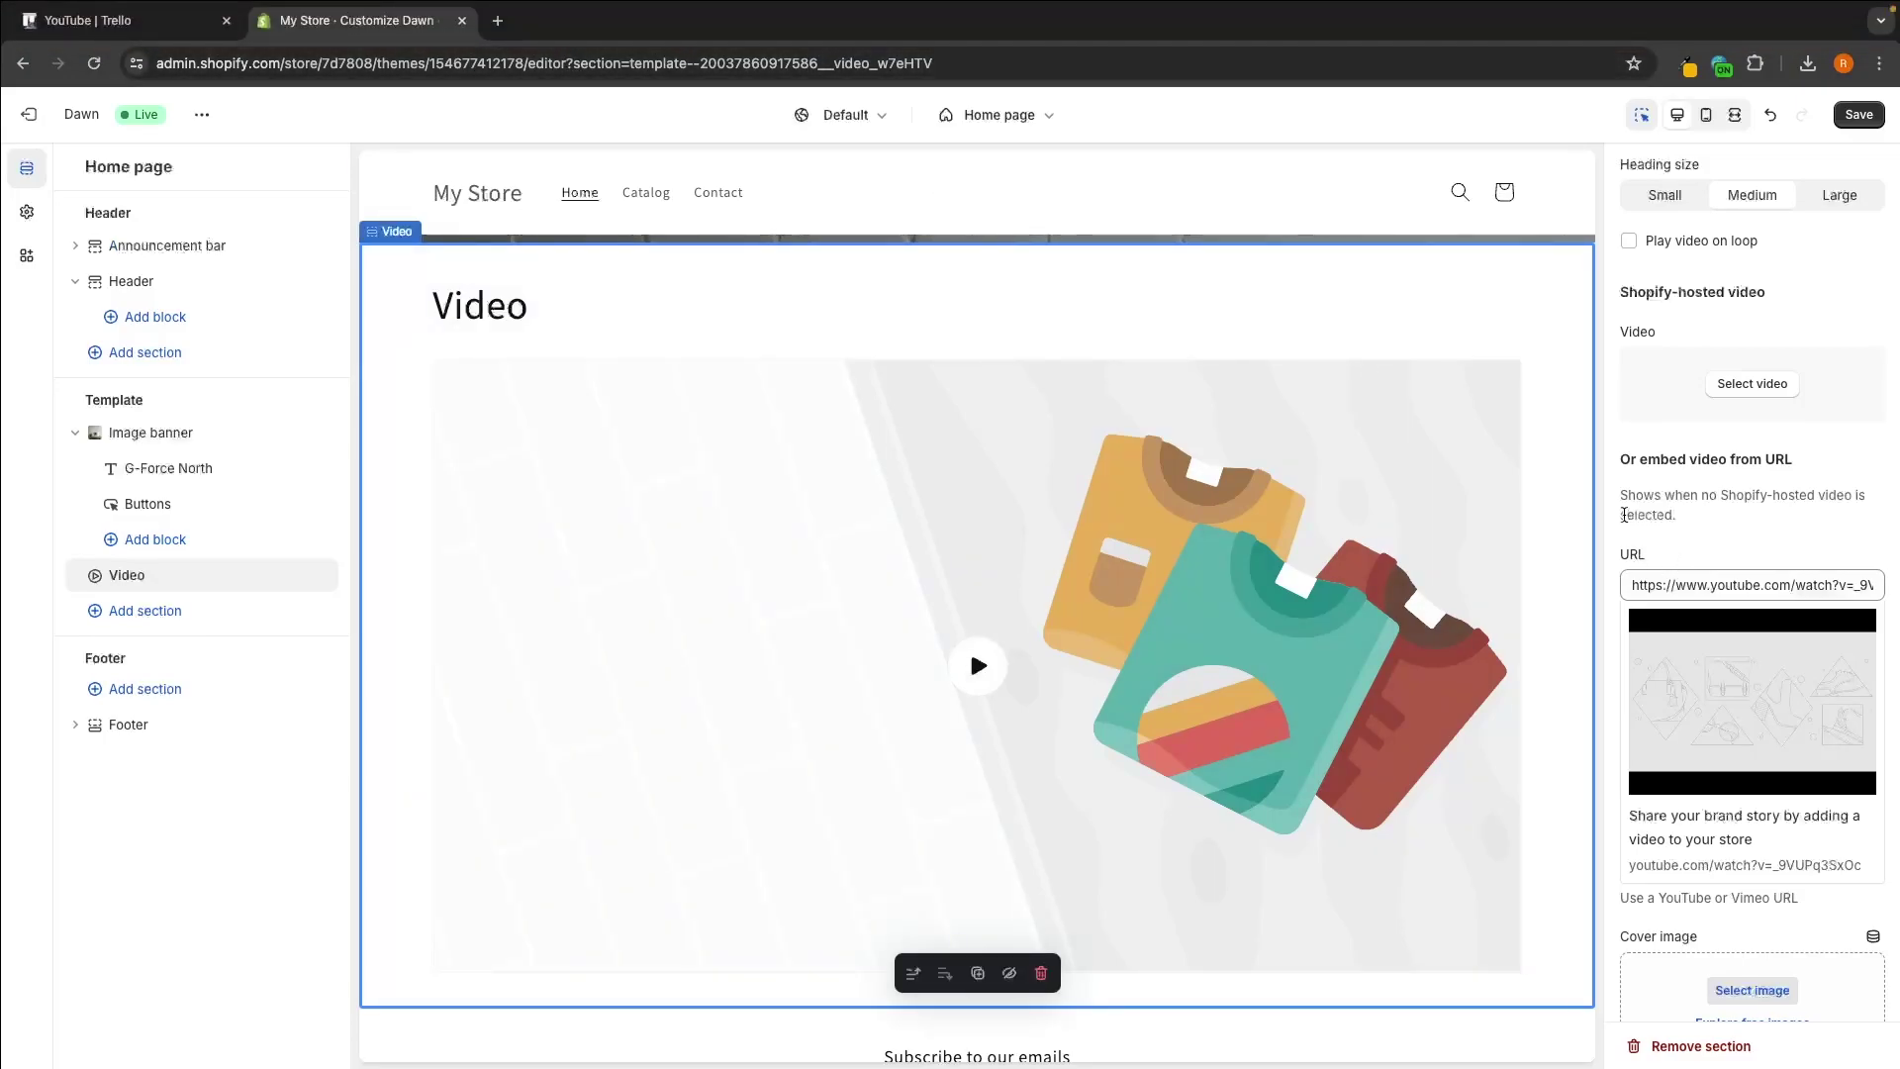
pyautogui.scroll(-3, 1683, 515)
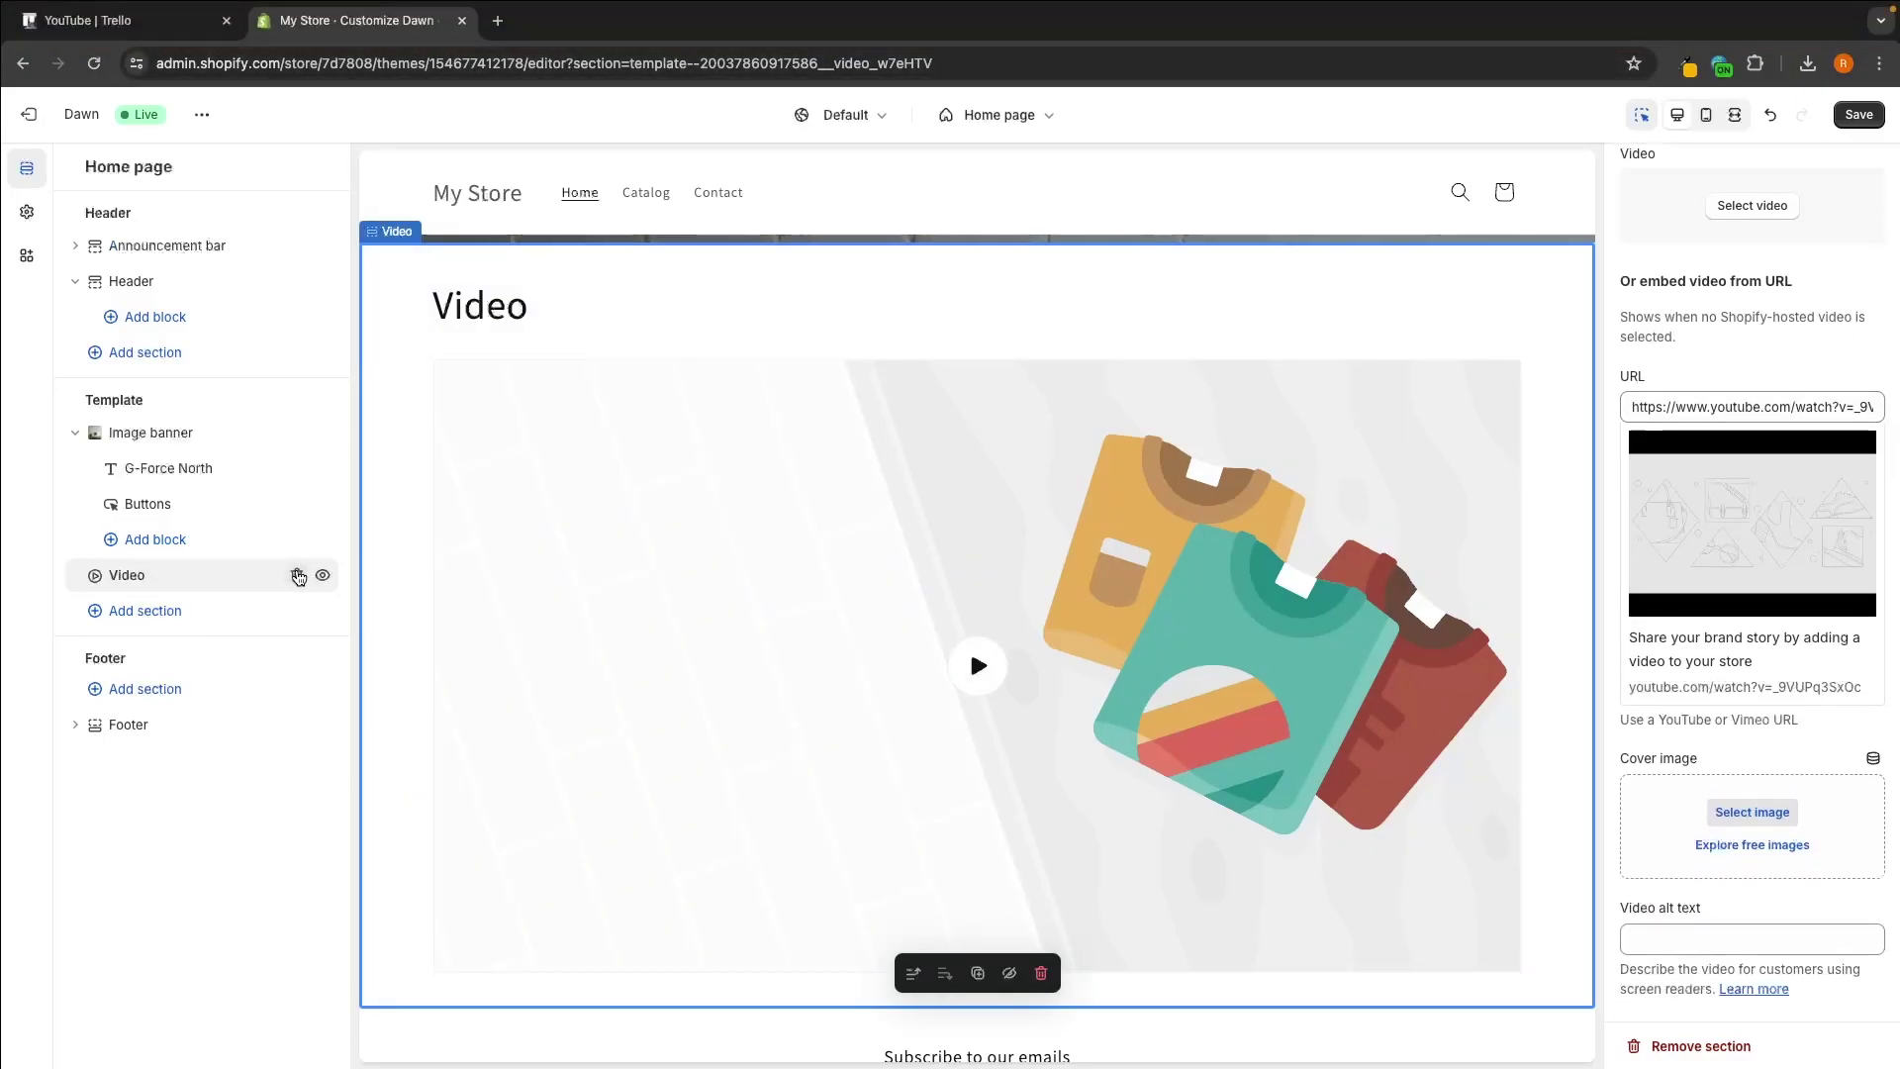
pyautogui.click(297, 575)
# Add an Image with text section below the image banner in the template.
pyautogui.click(266, 578)
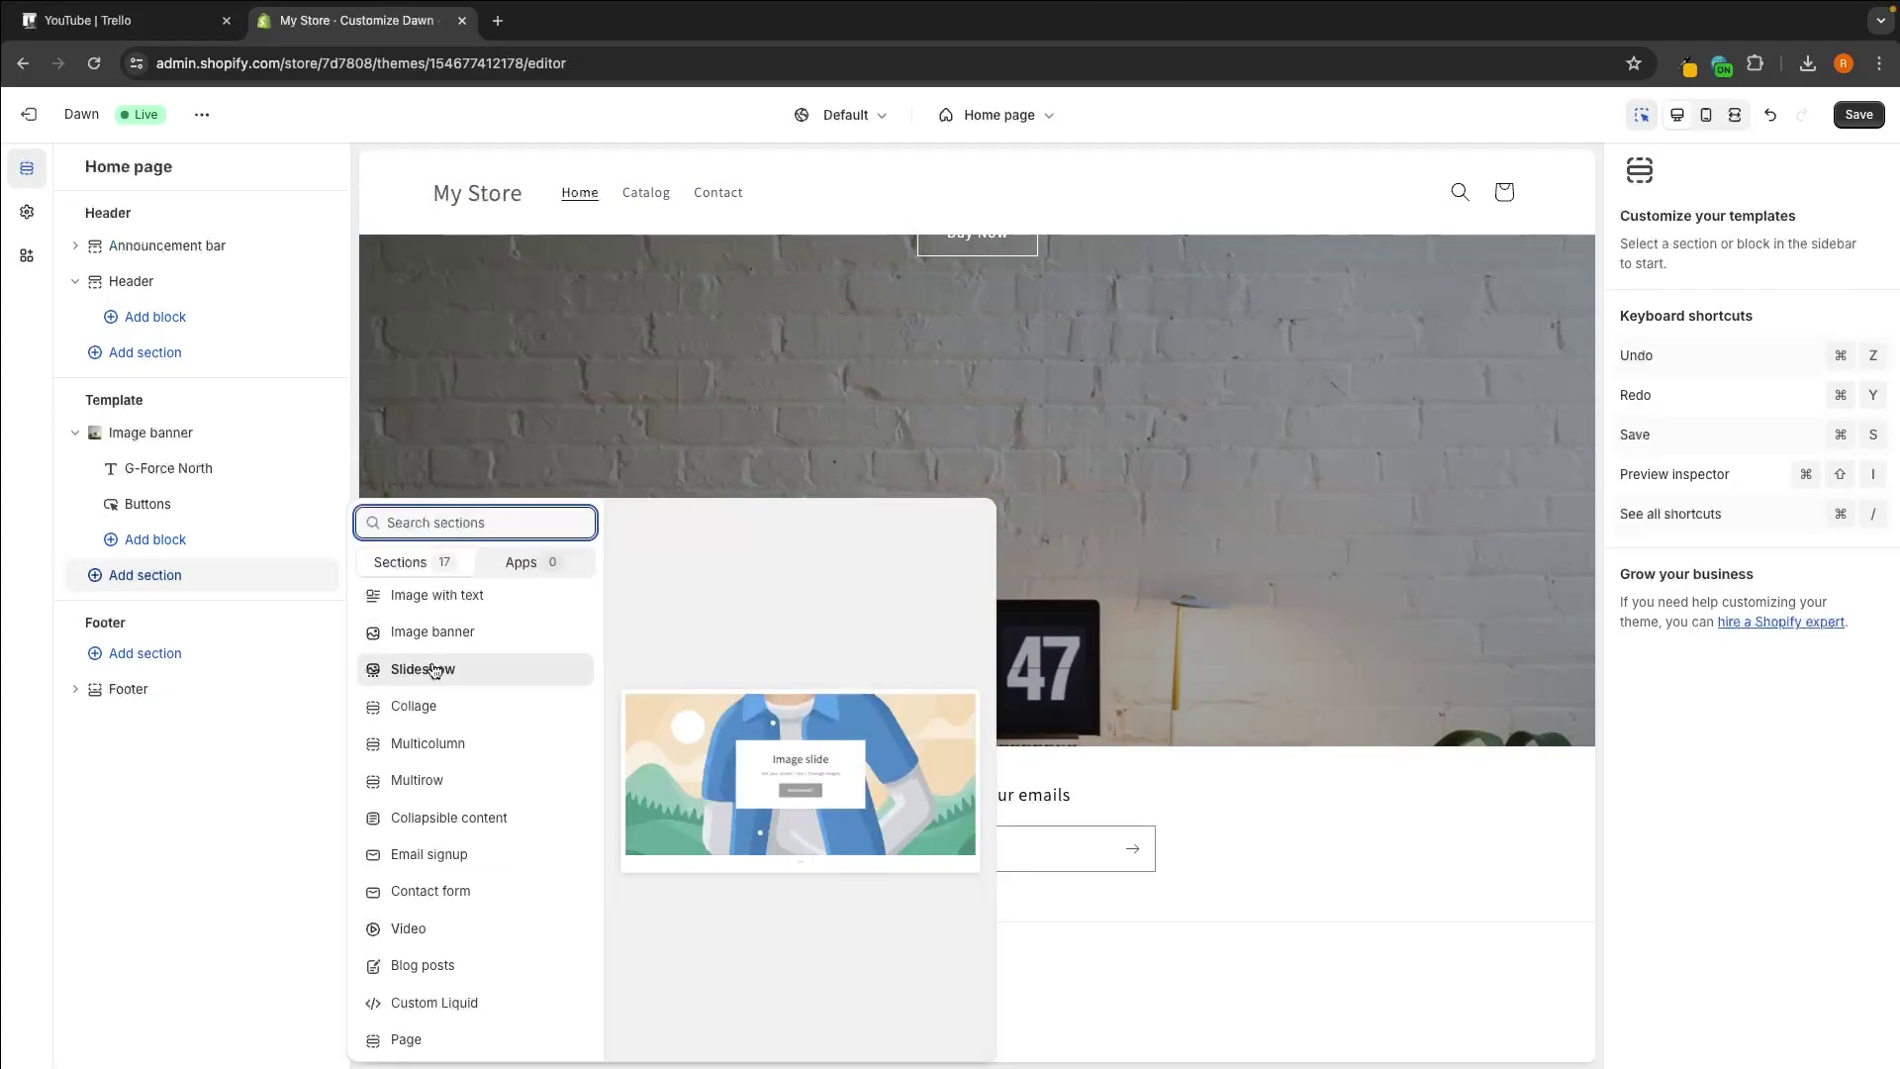
pyautogui.scroll(3, 458, 719)
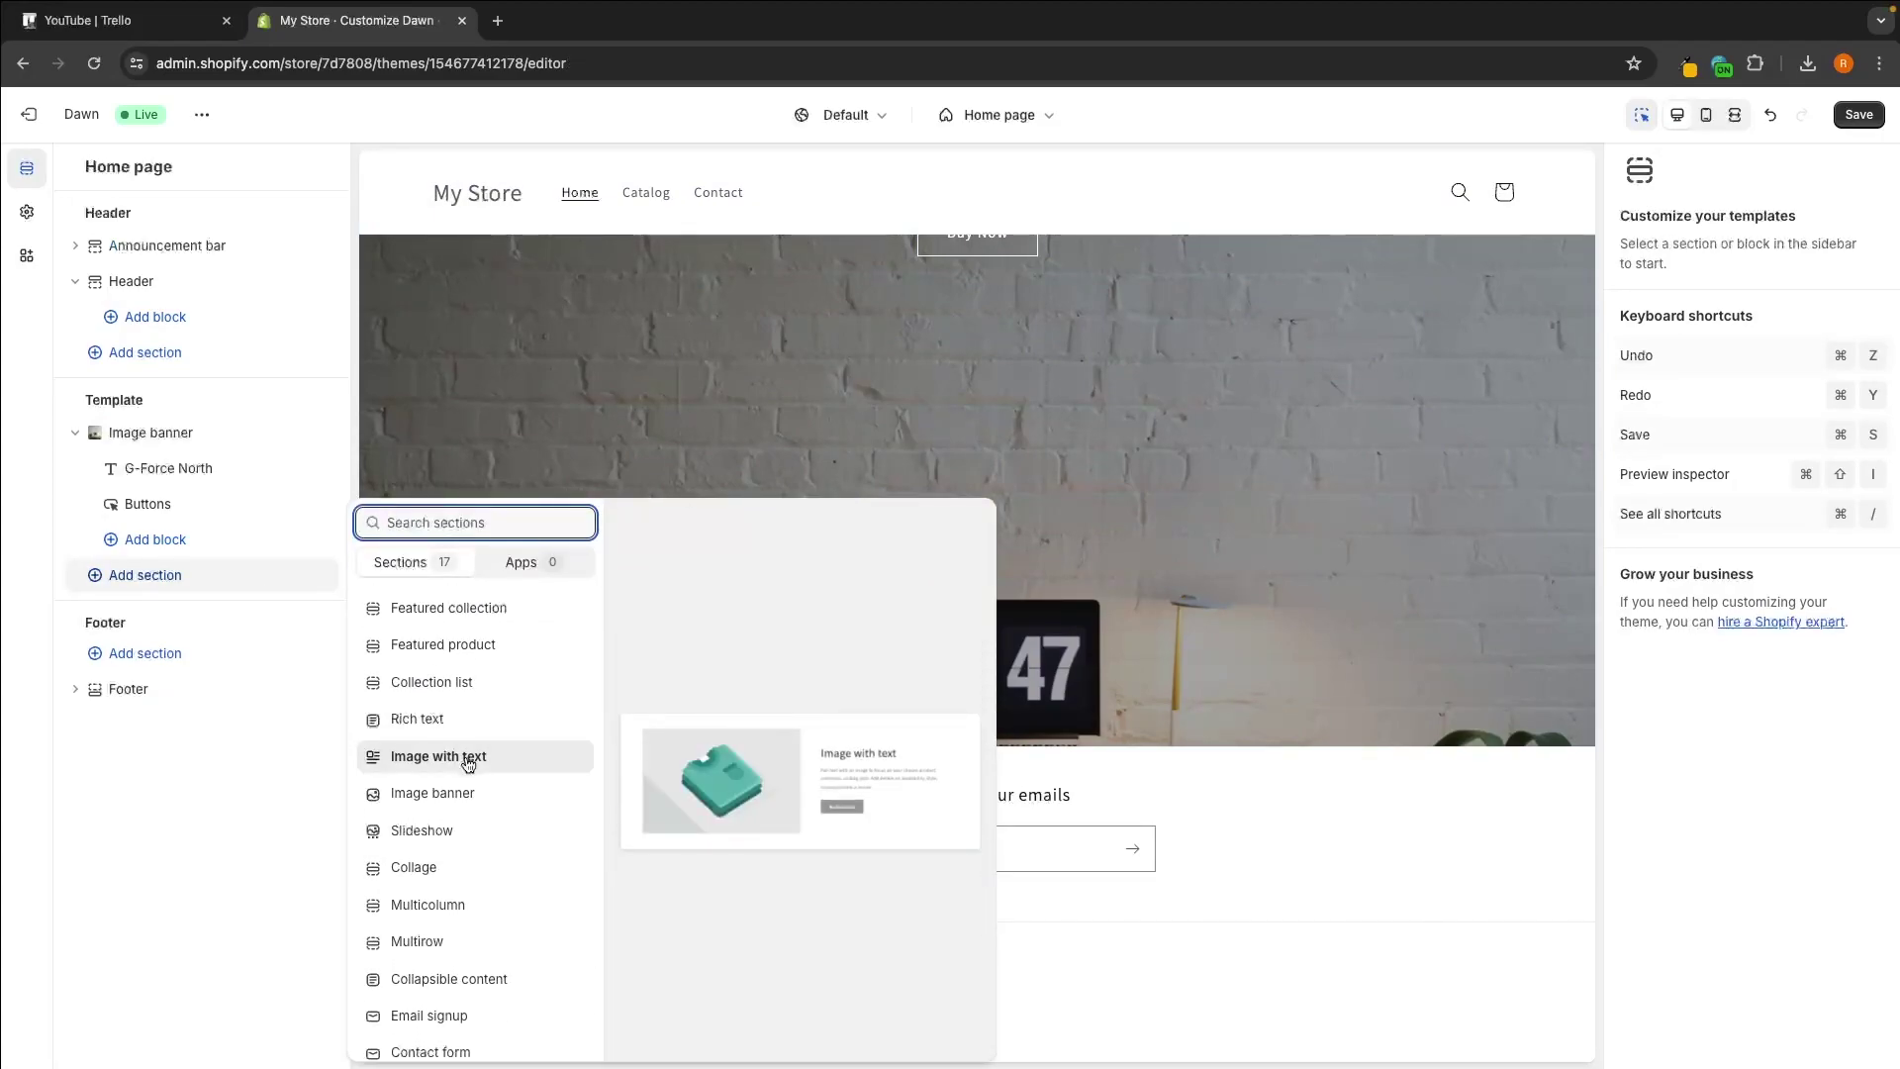
pyautogui.click(468, 757)
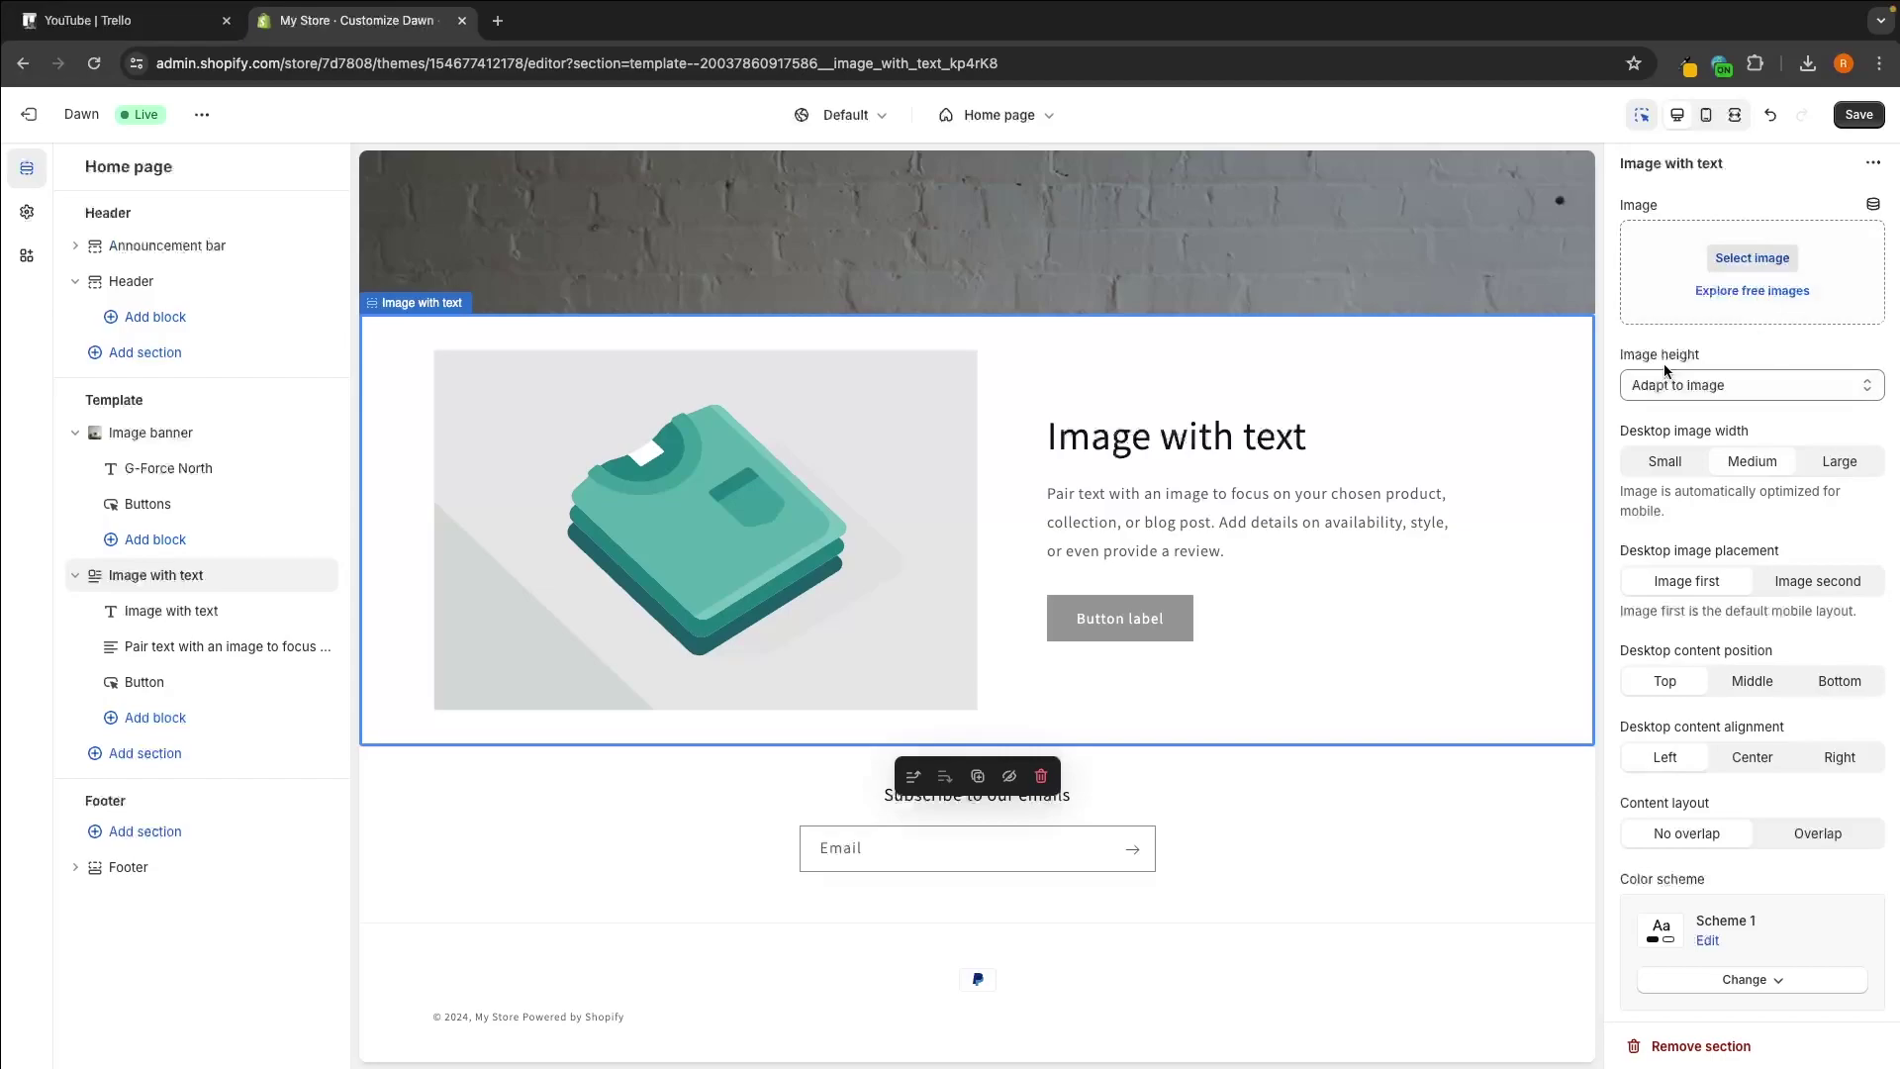
# Change the Image with text section's heading text to "Test".
pyautogui.click(1226, 442)
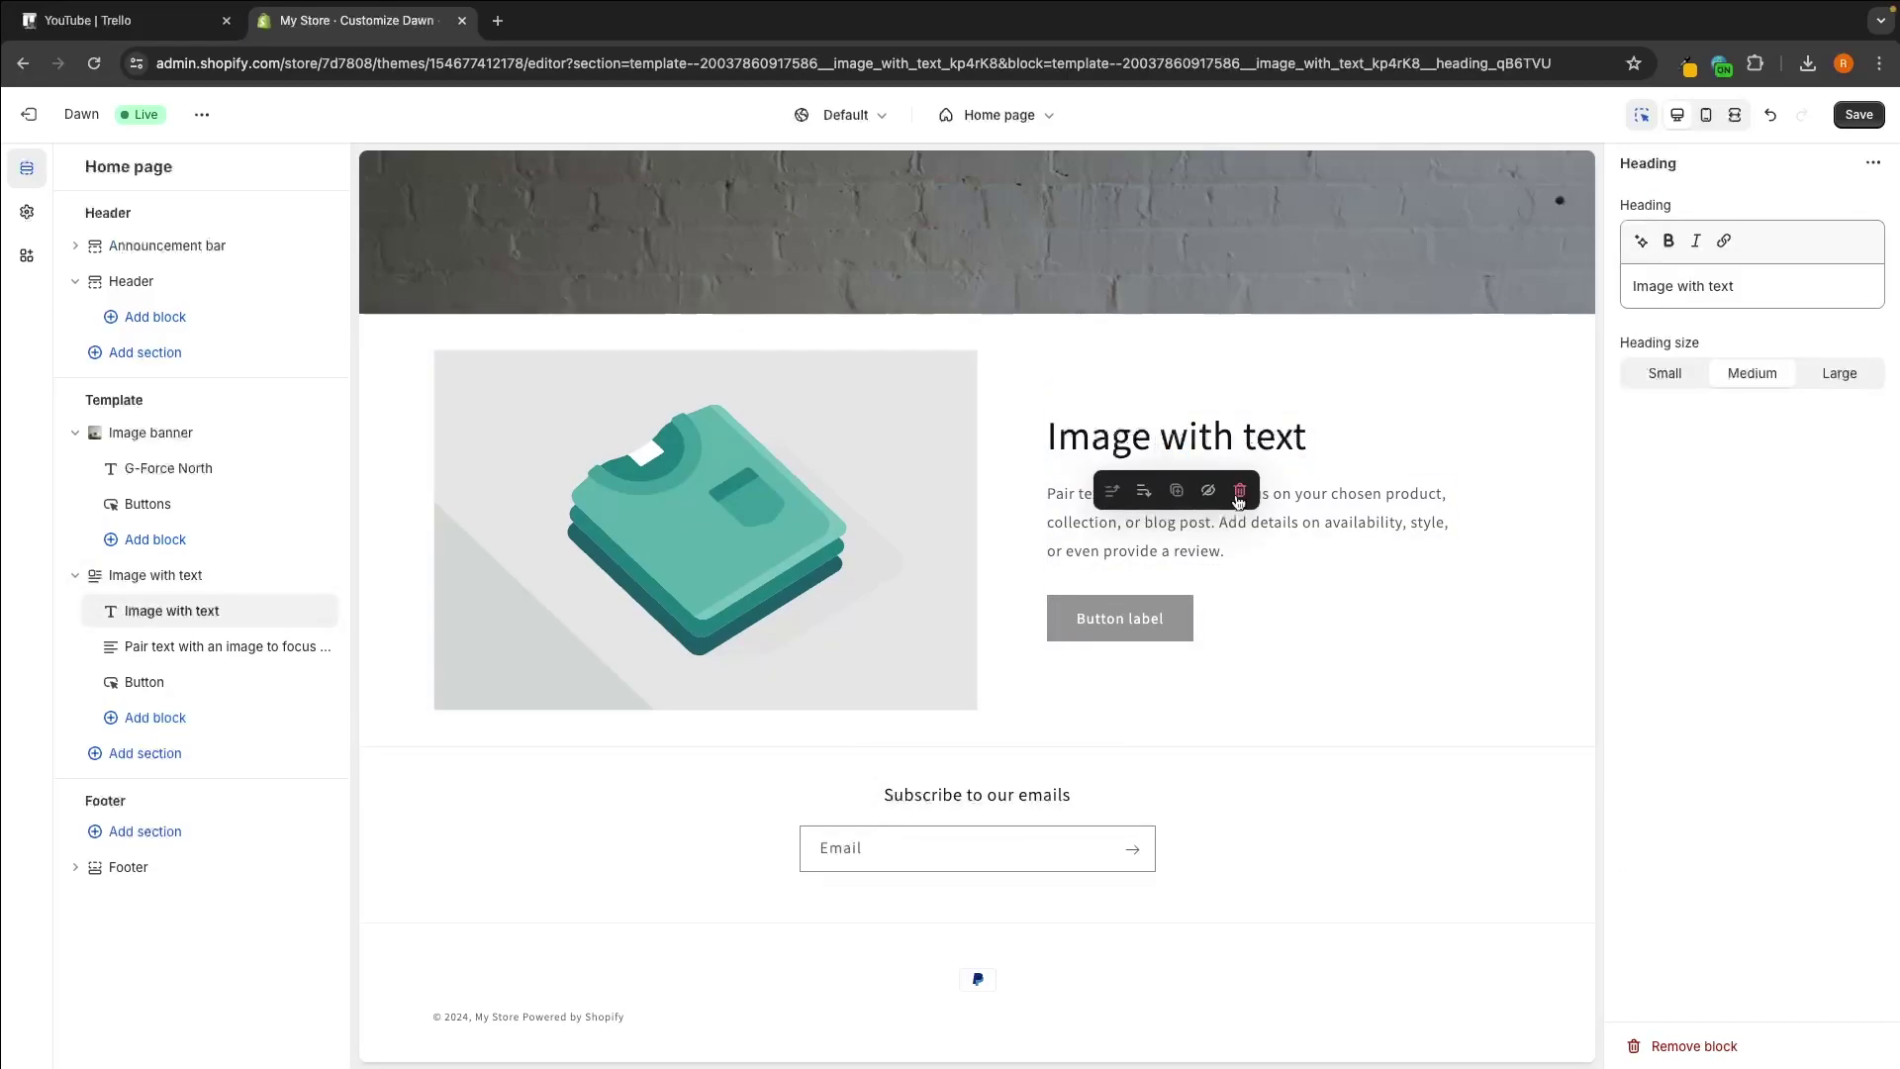
pyautogui.click(1383, 528)
pyautogui.click(1276, 438)
pyautogui.tripleClick(1741, 281)
pyautogui.write('Test')
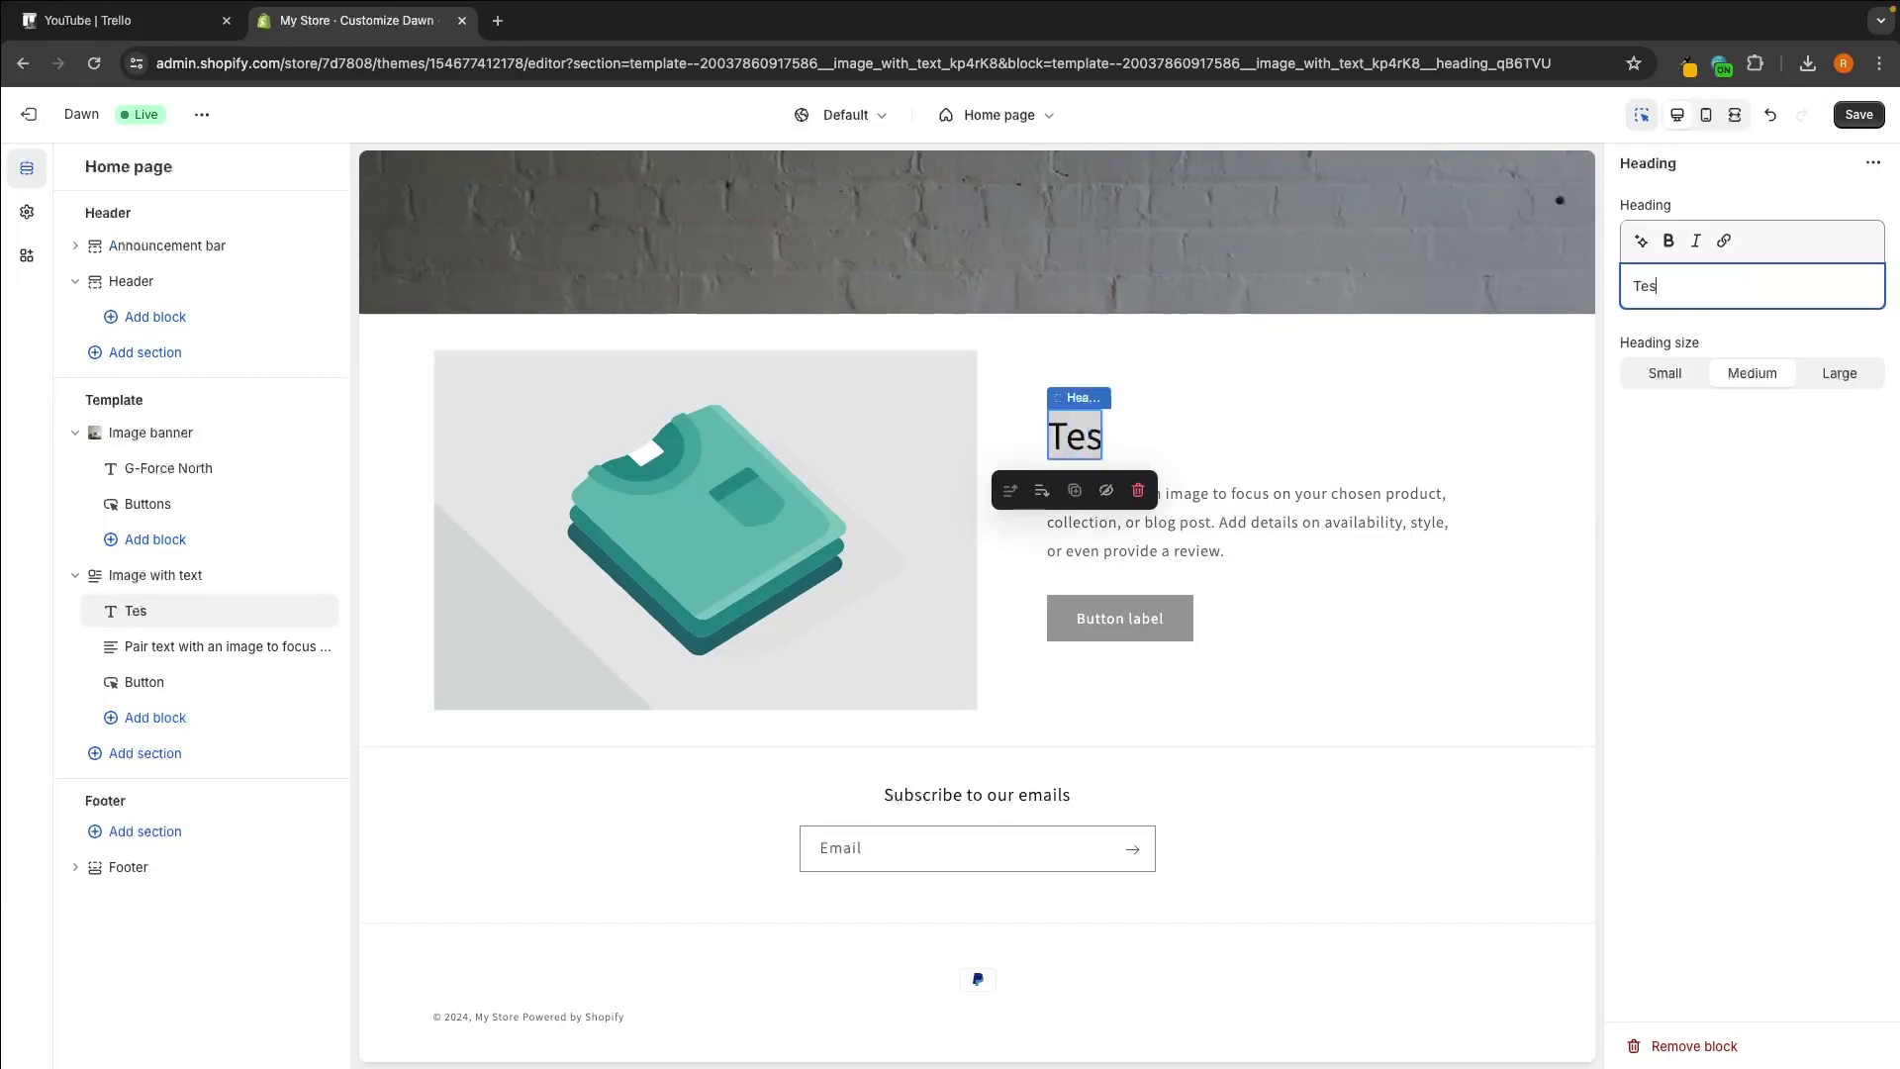
# Open the Image with text section's paragraph block and save the home page changes.
pyautogui.click(1274, 506)
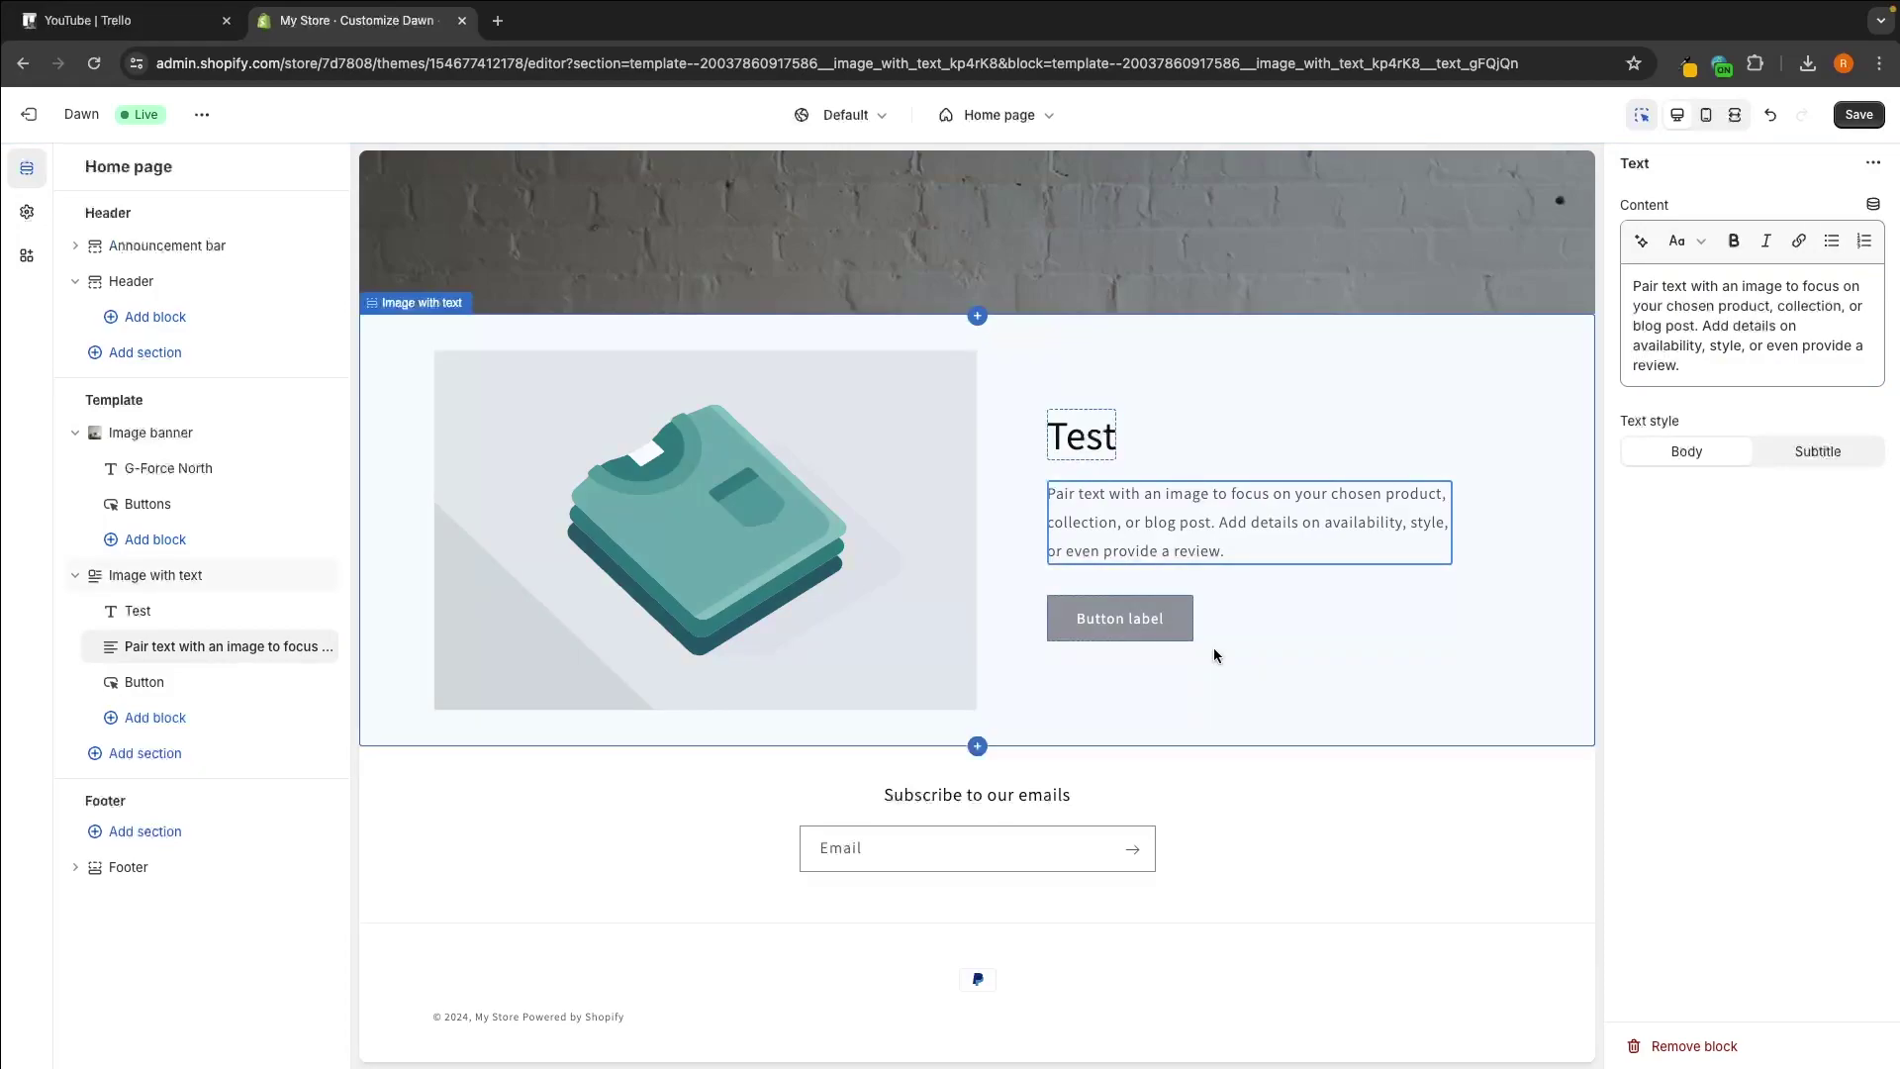
pyautogui.scroll(5, 1441, 350)
pyautogui.click(1859, 115)
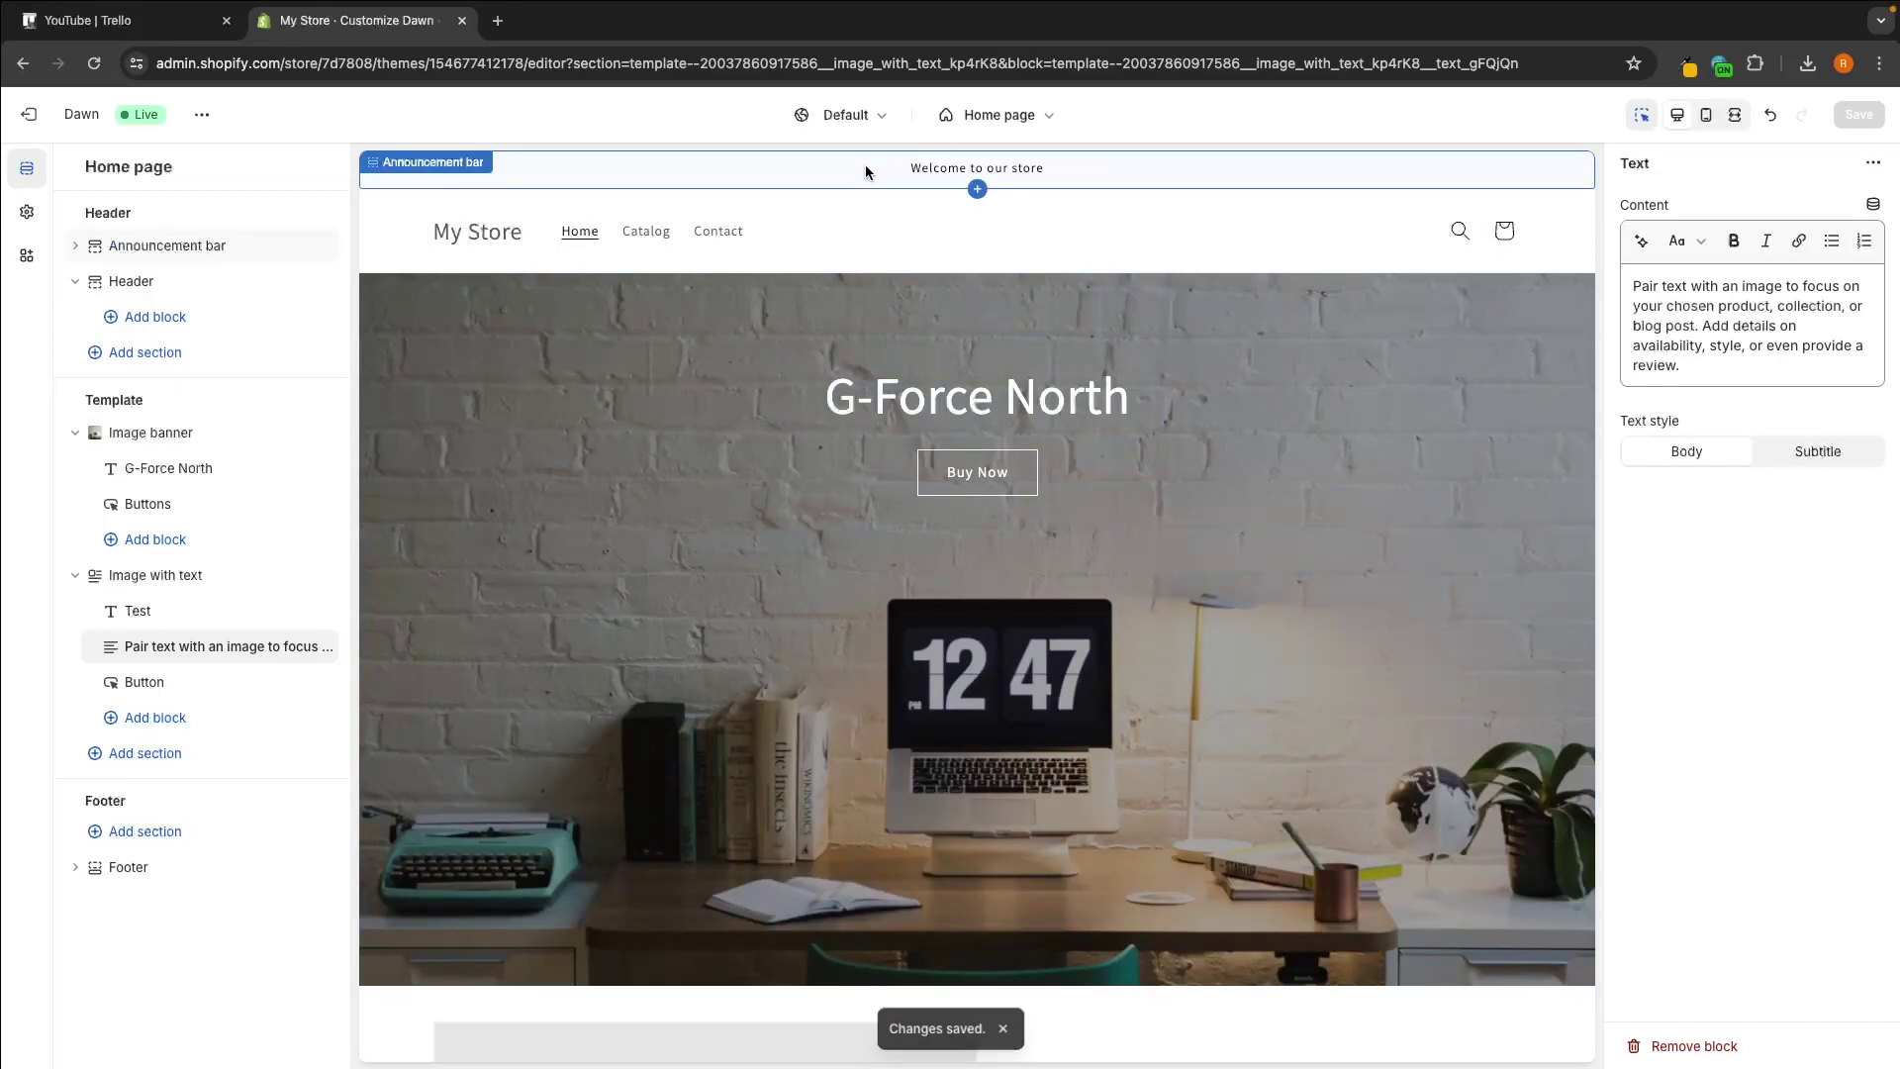
# Change the announcement bar's message to "Free worldwide shipping", and replace it with "20% off everything".
pyautogui.click(143, 249)
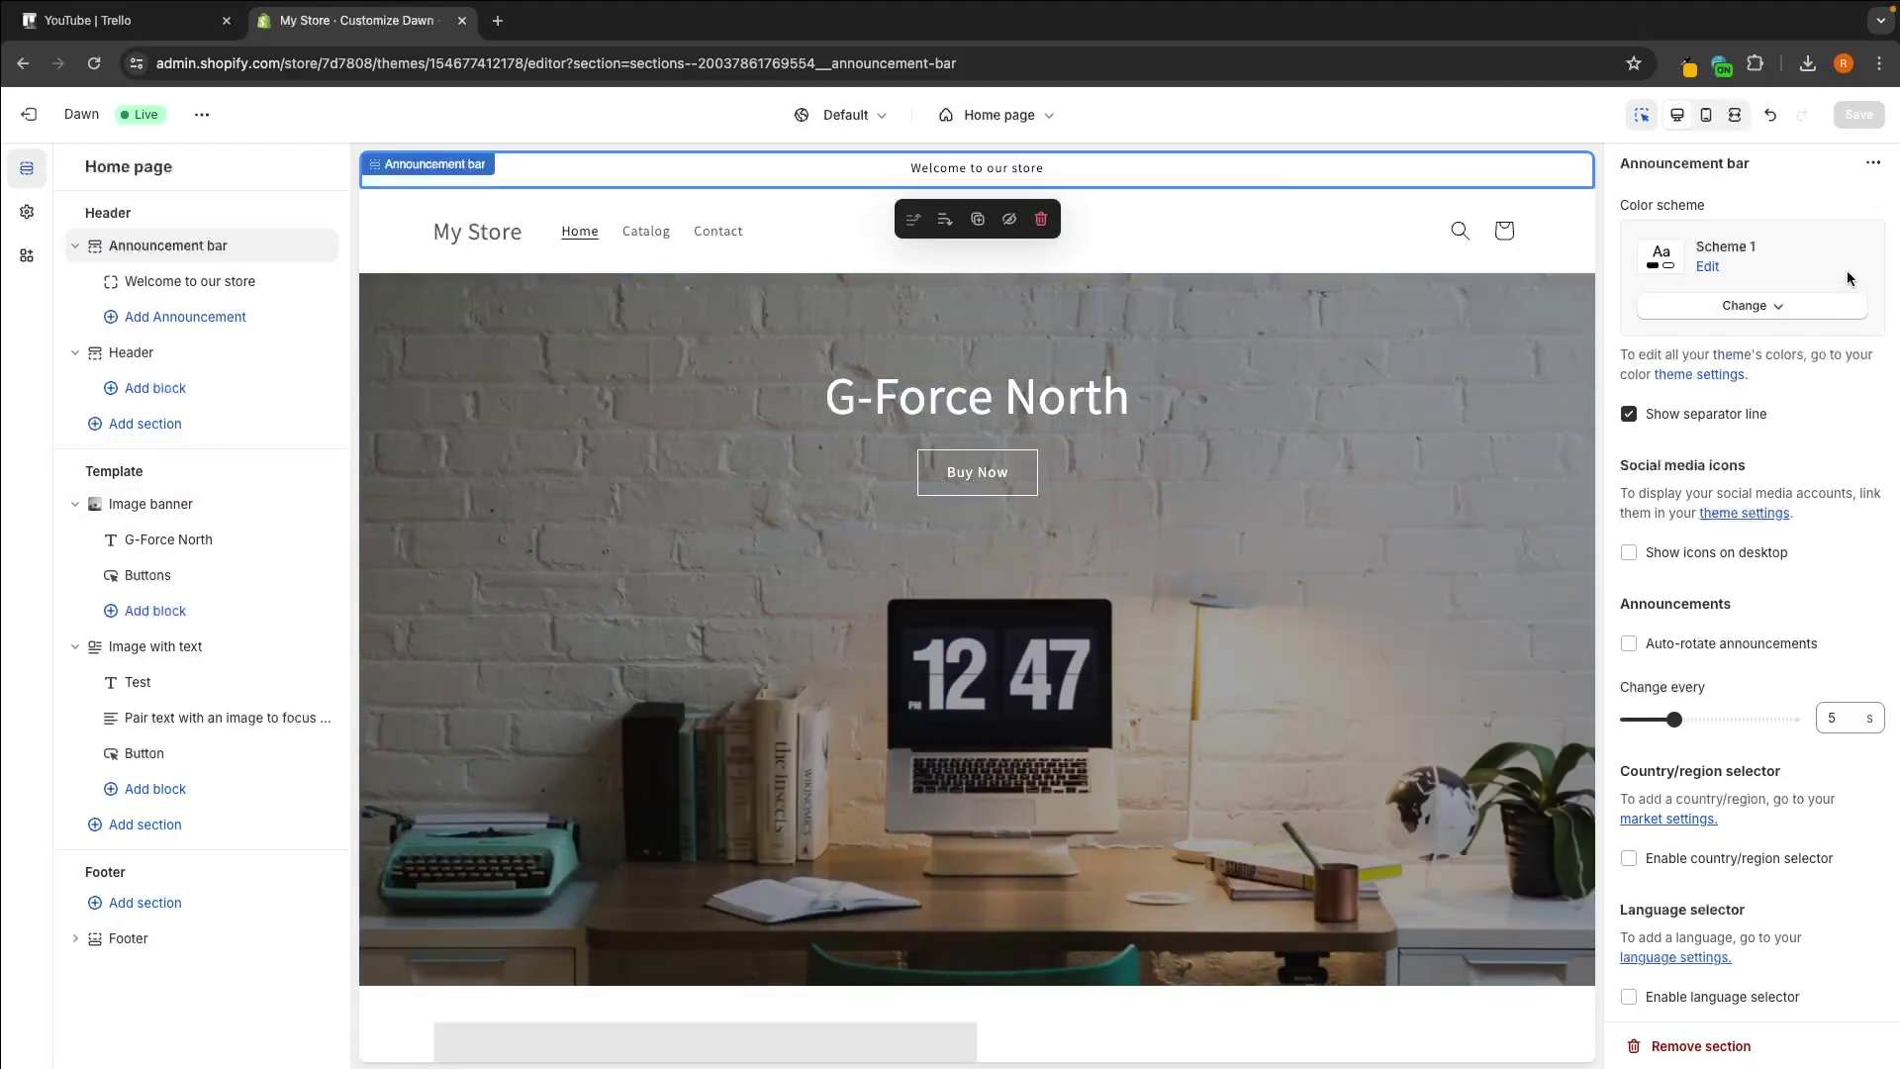
pyautogui.click(210, 287)
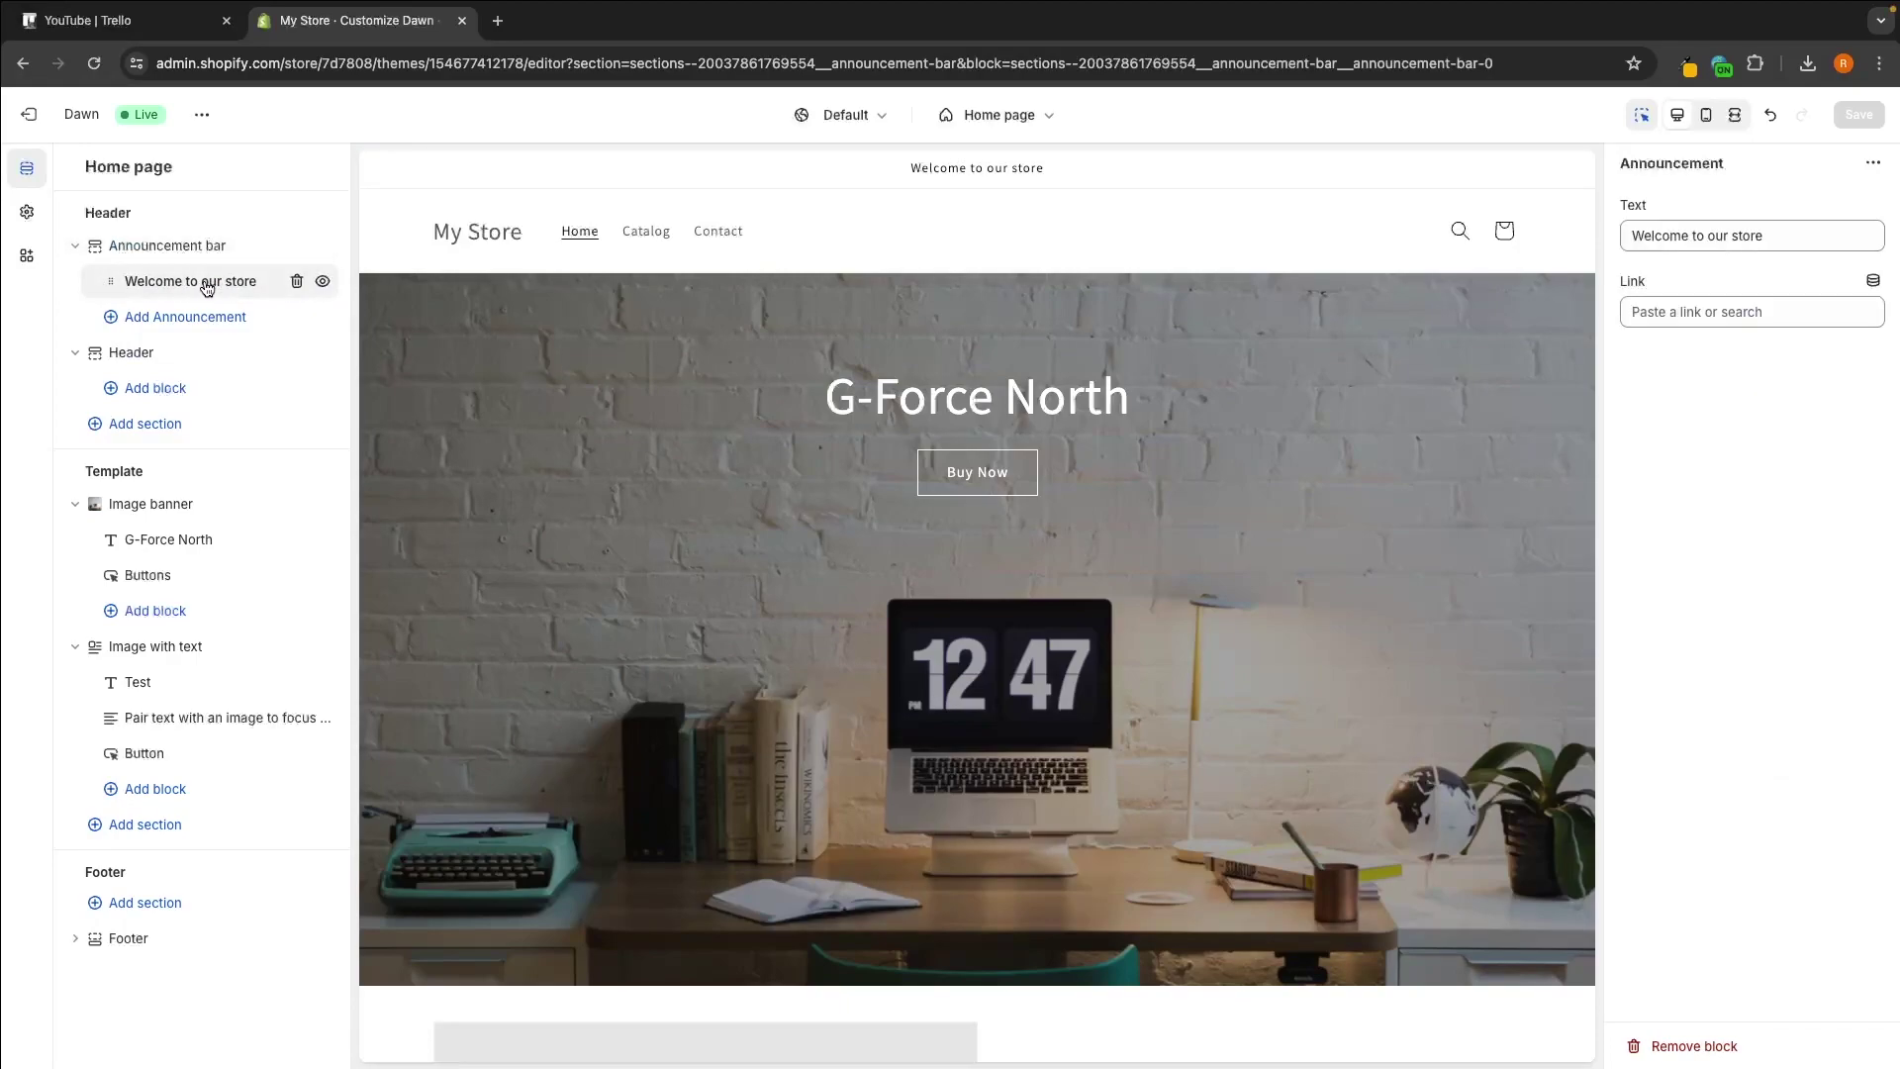
pyautogui.moveTo(1793, 238); pyautogui.dragTo(1631, 235)
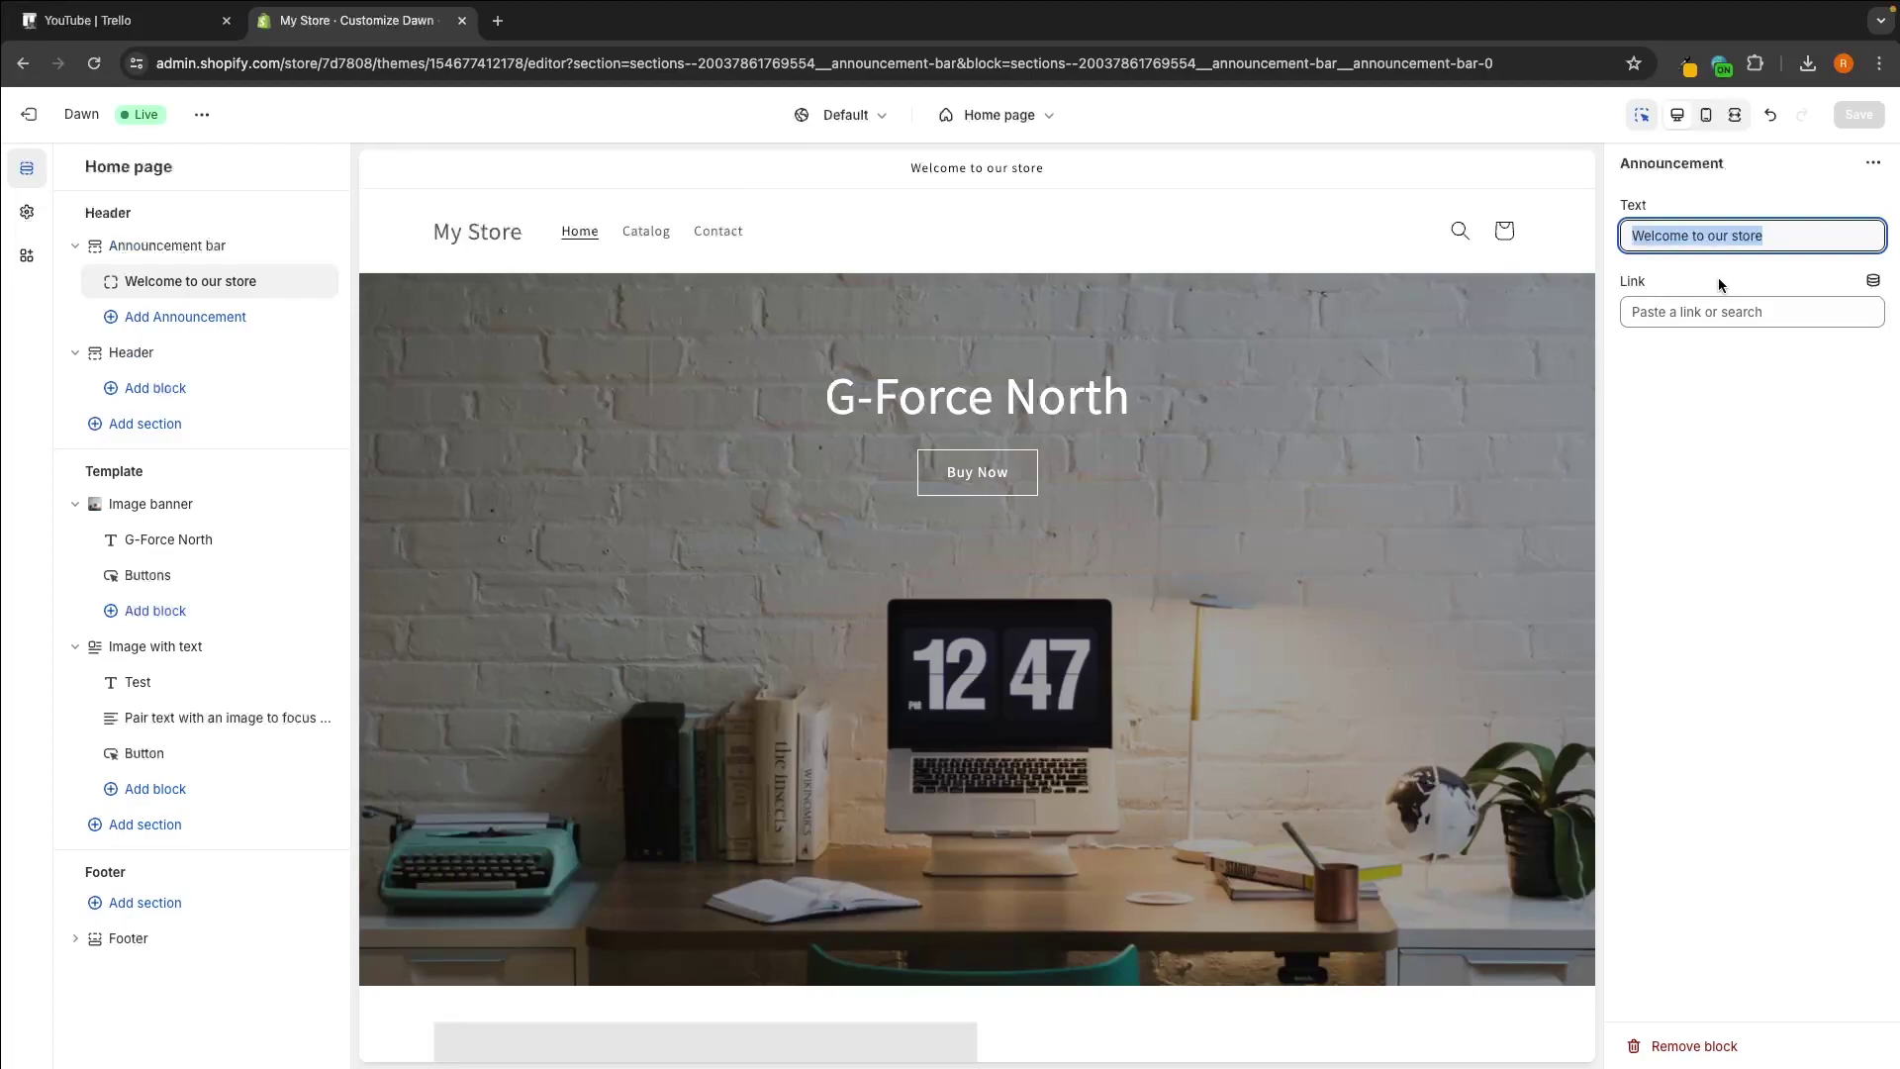
pyautogui.write('Free worldwide shipping')
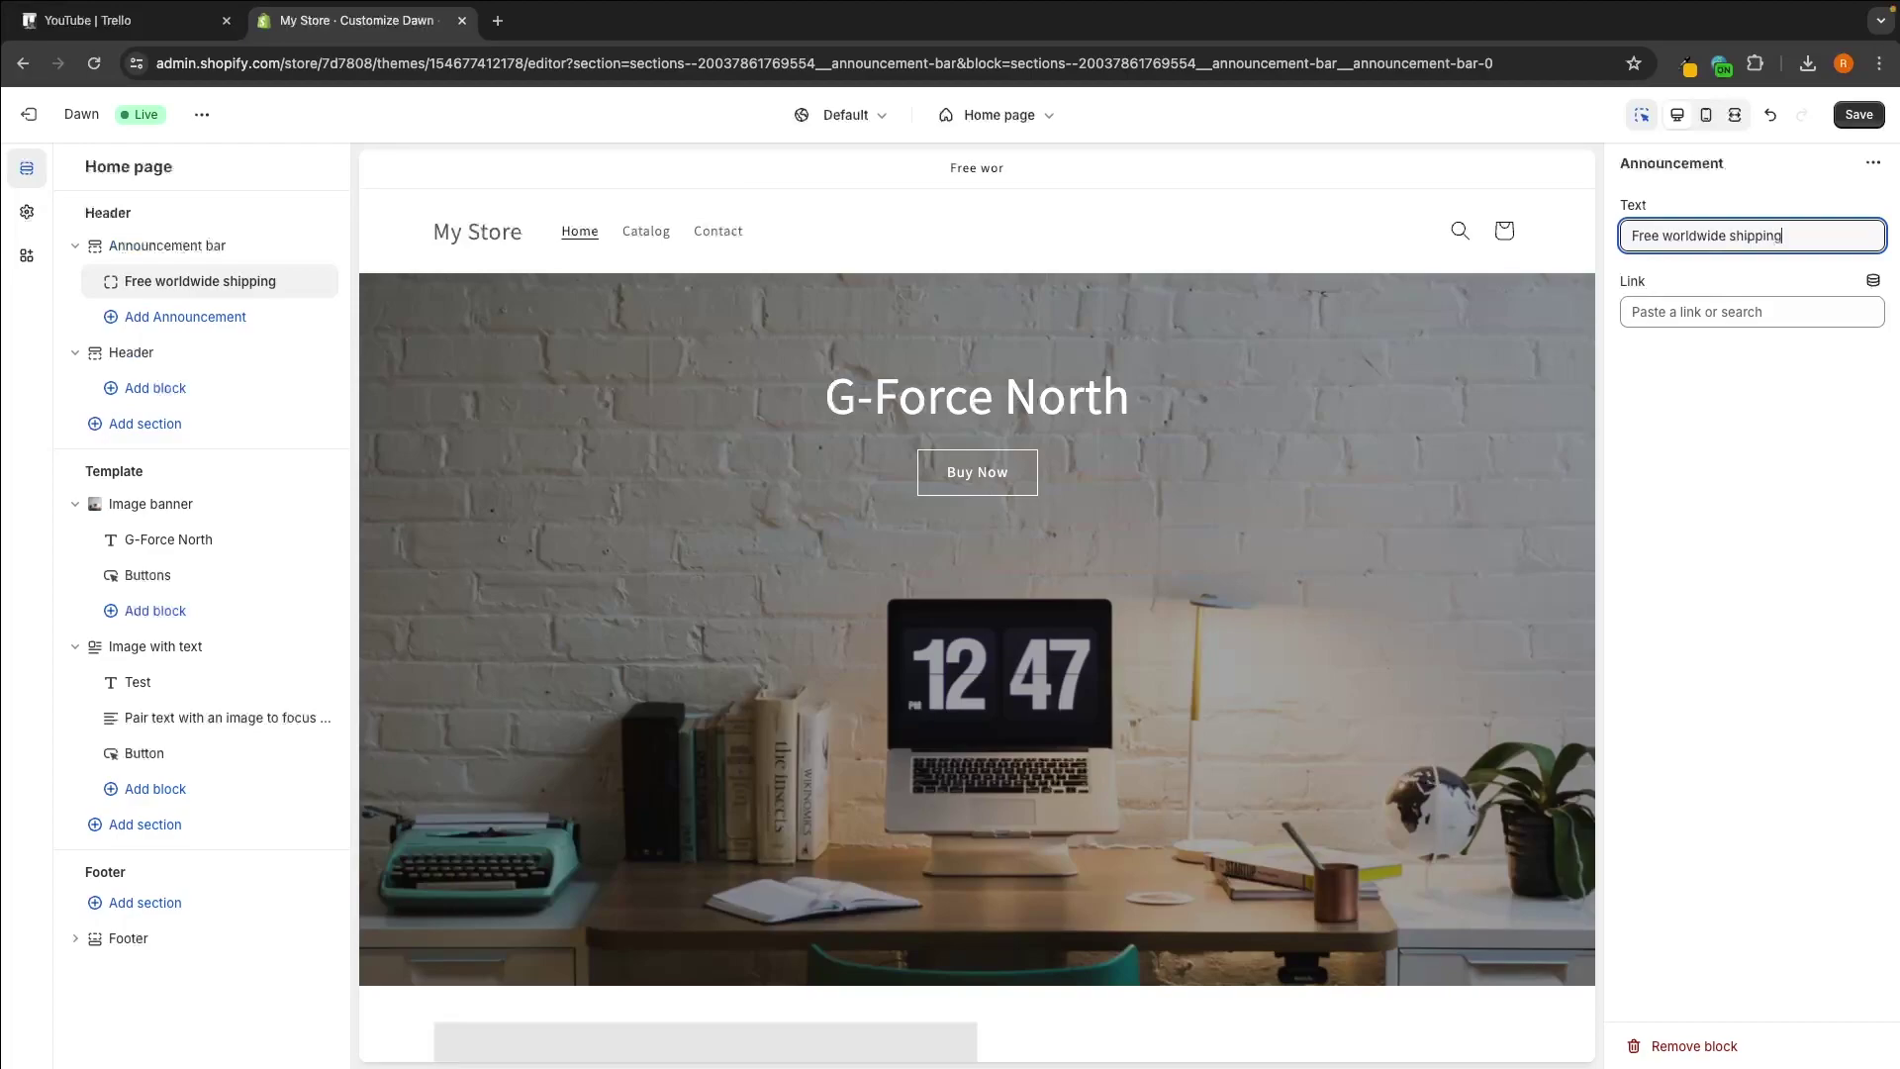
pyautogui.tripleClick(1802, 234)
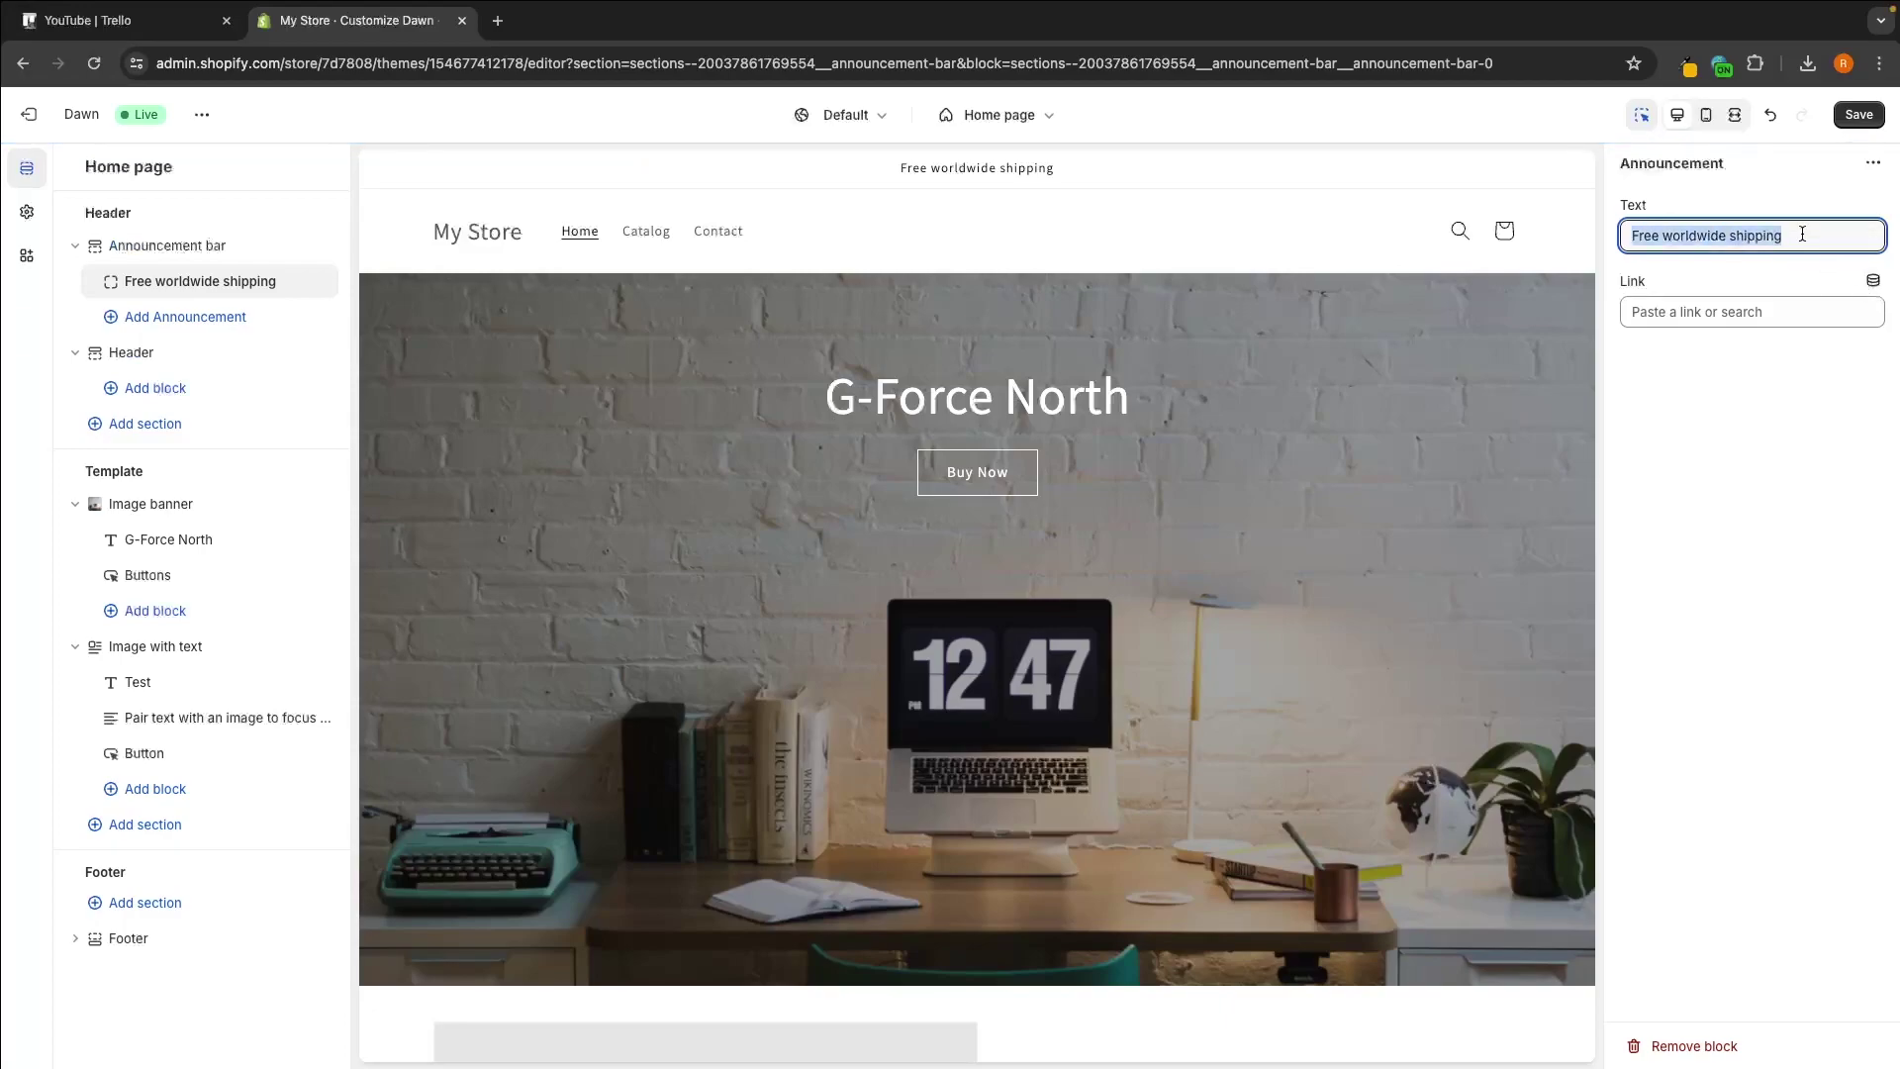
pyautogui.write('20% of')
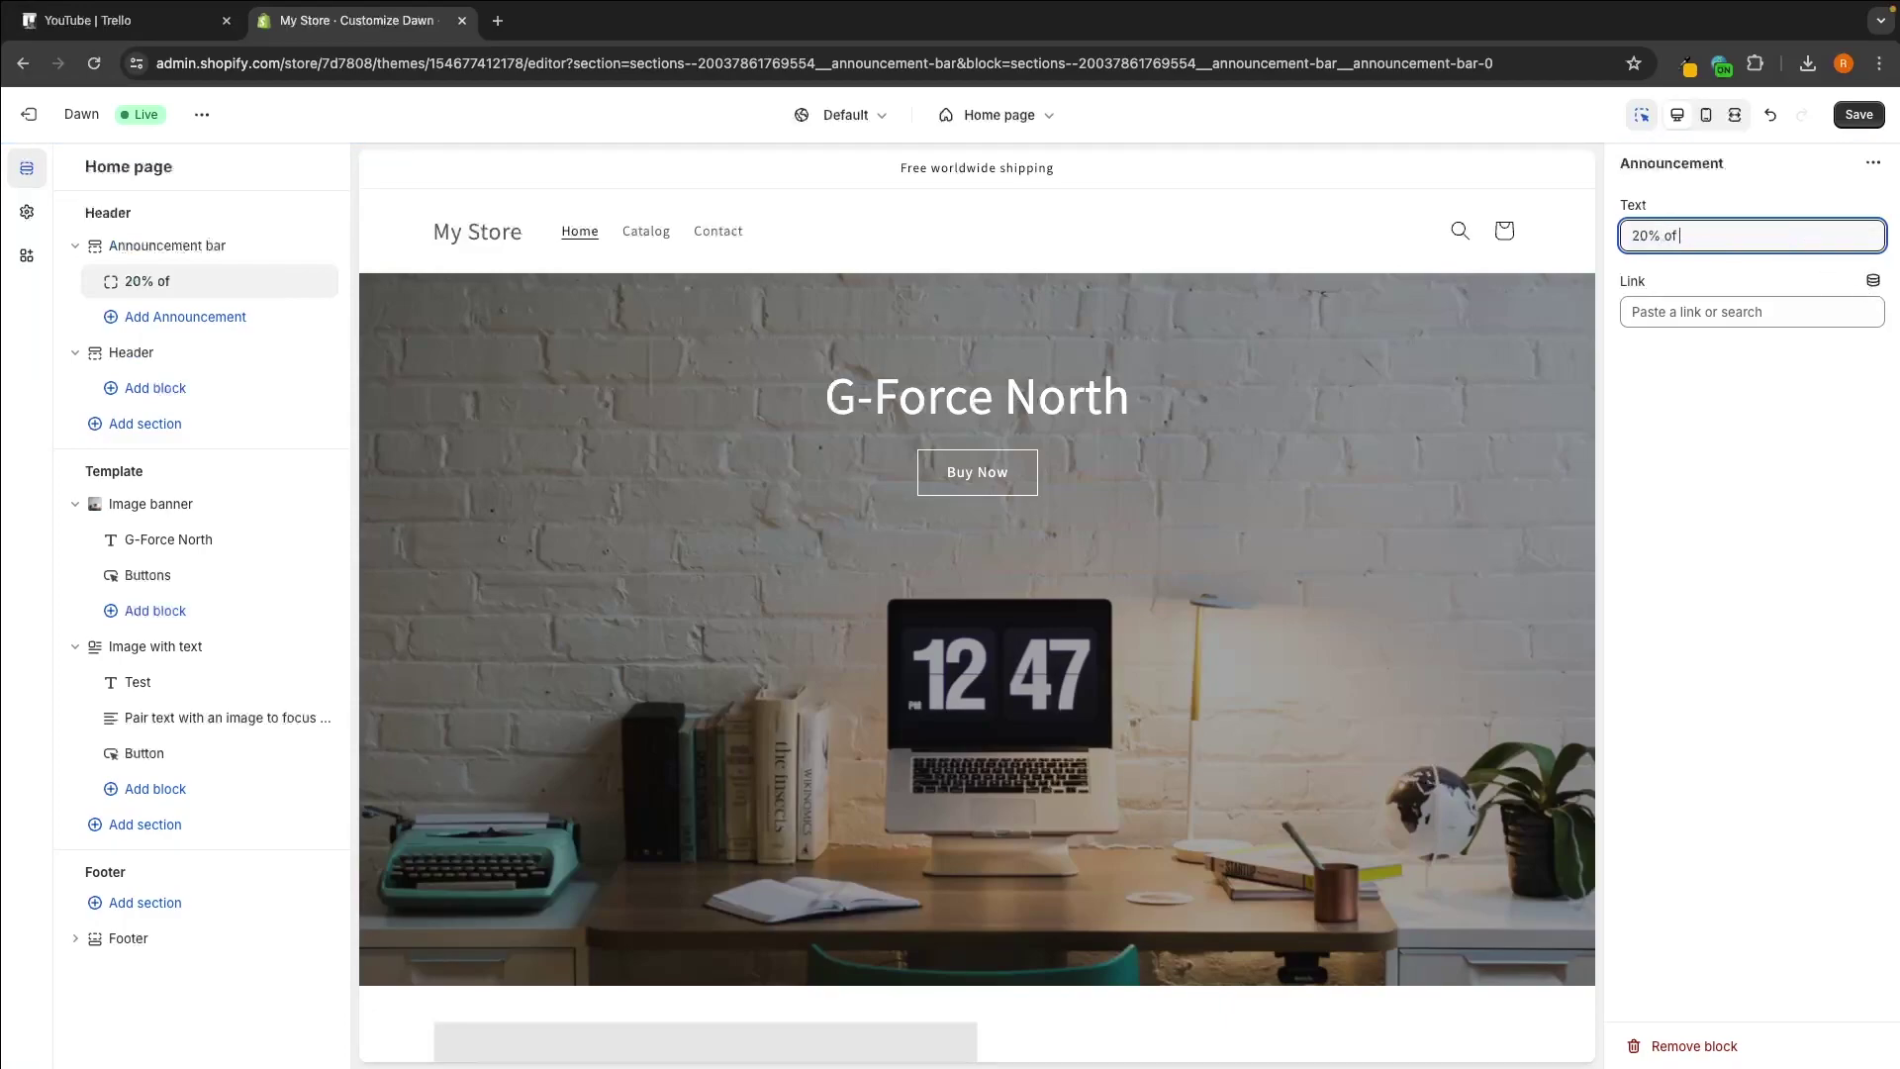
pyautogui.write('f everytjing')
# Try the header's desktop logo position at Middle center and settle on Top center.
pyautogui.click(148, 354)
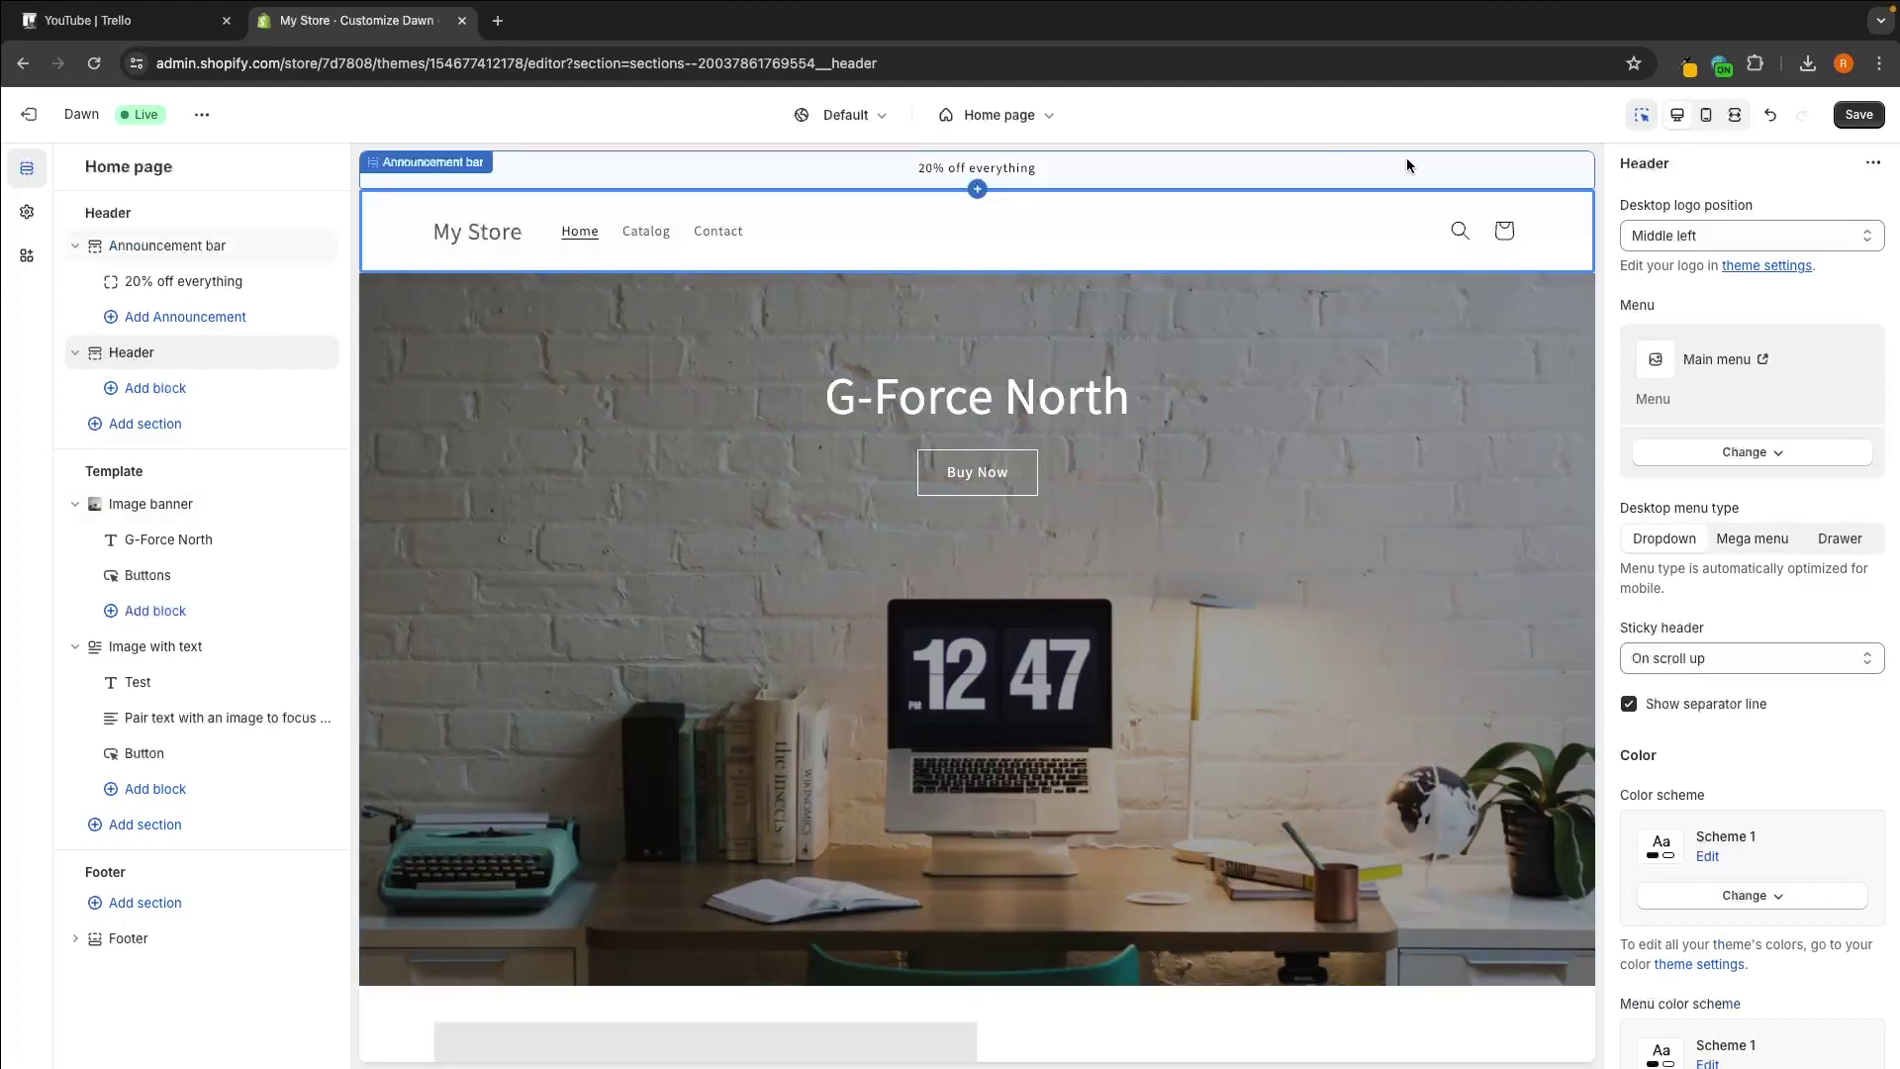
pyautogui.click(1747, 235)
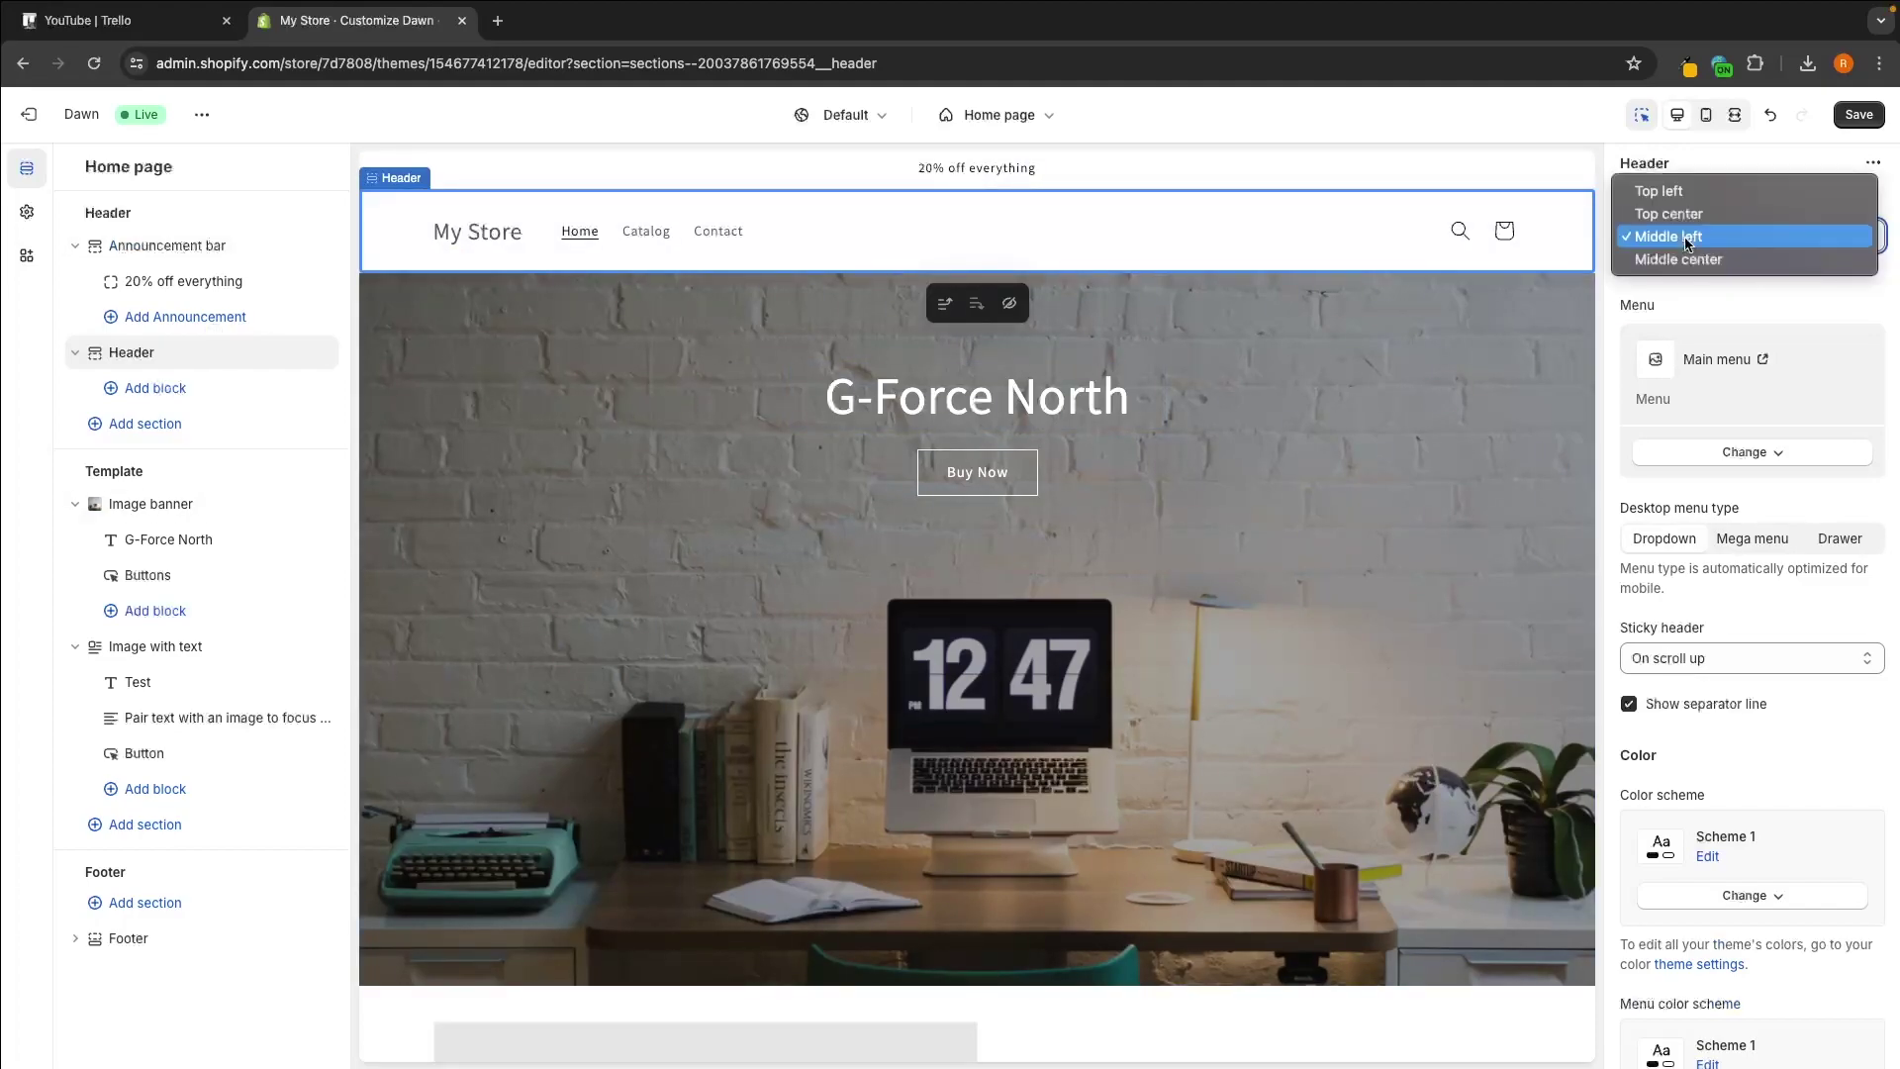
pyautogui.click(1695, 259)
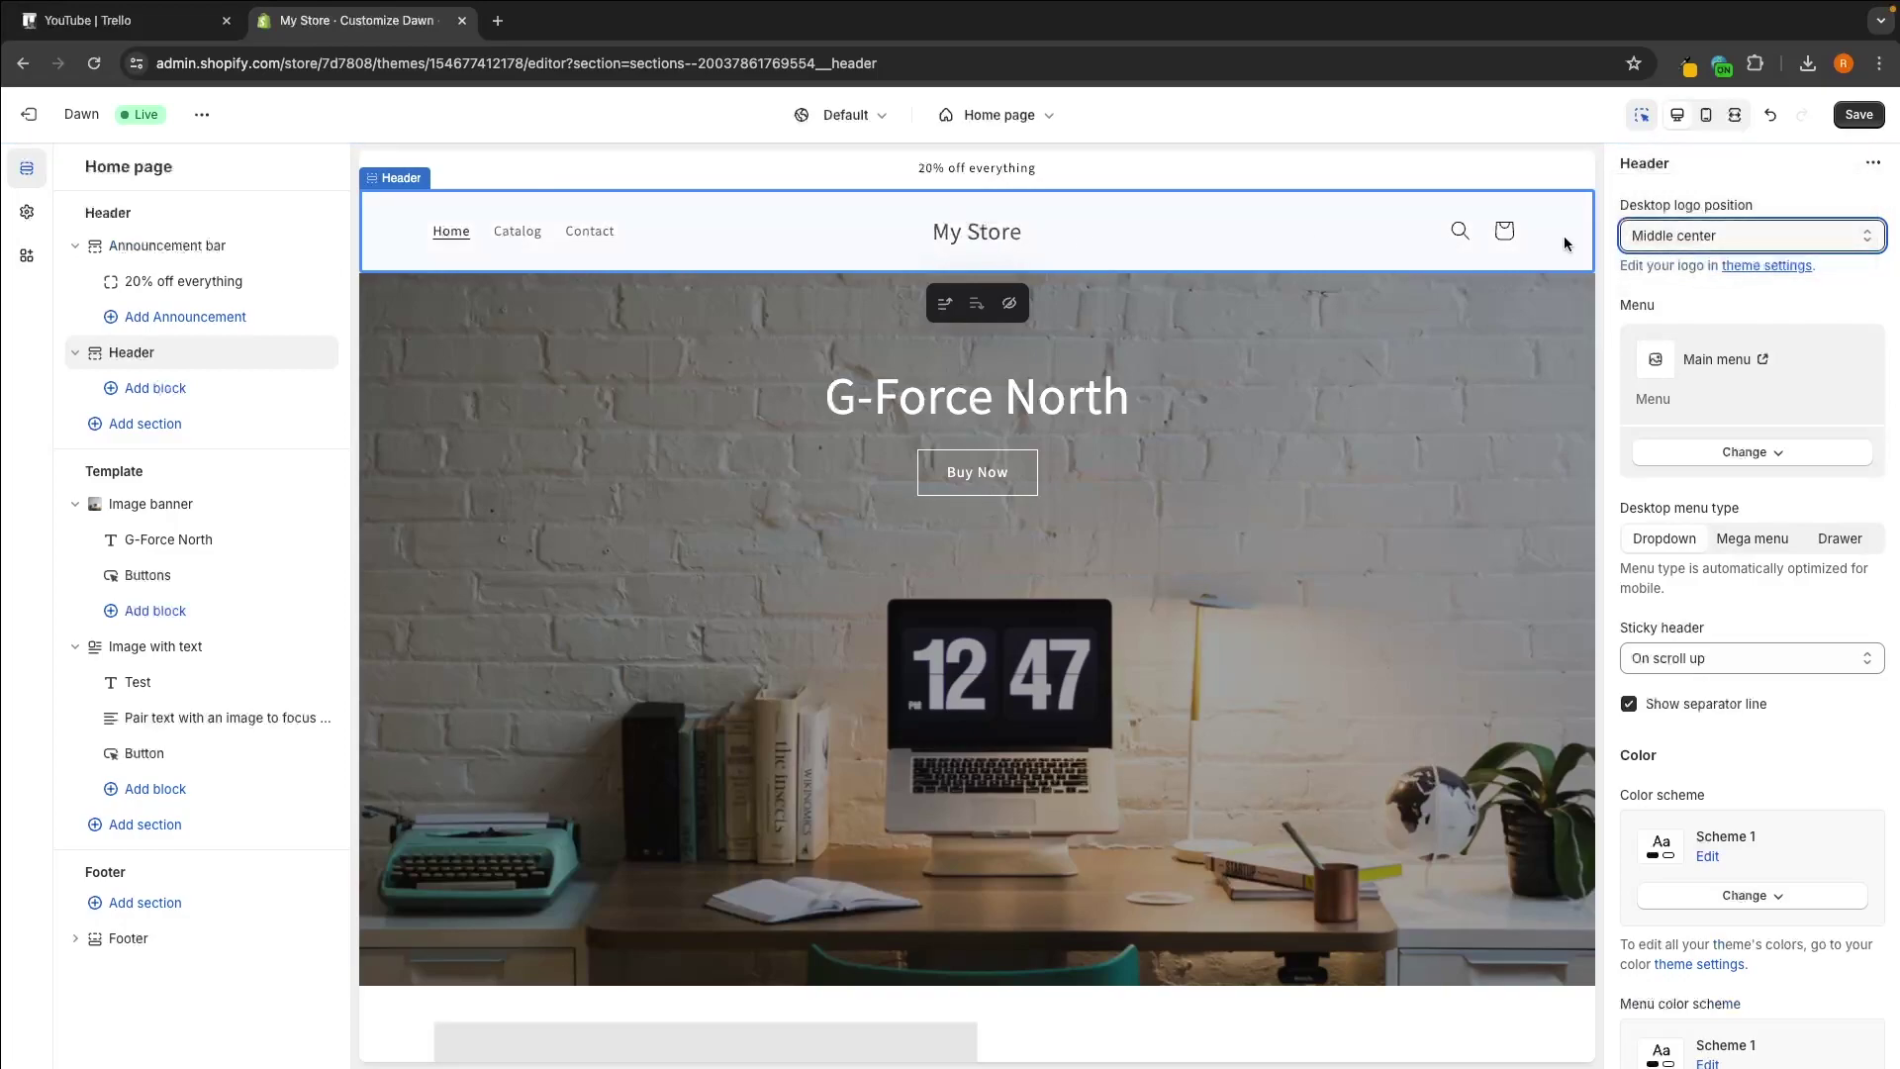
pyautogui.click(1683, 238)
pyautogui.click(1692, 198)
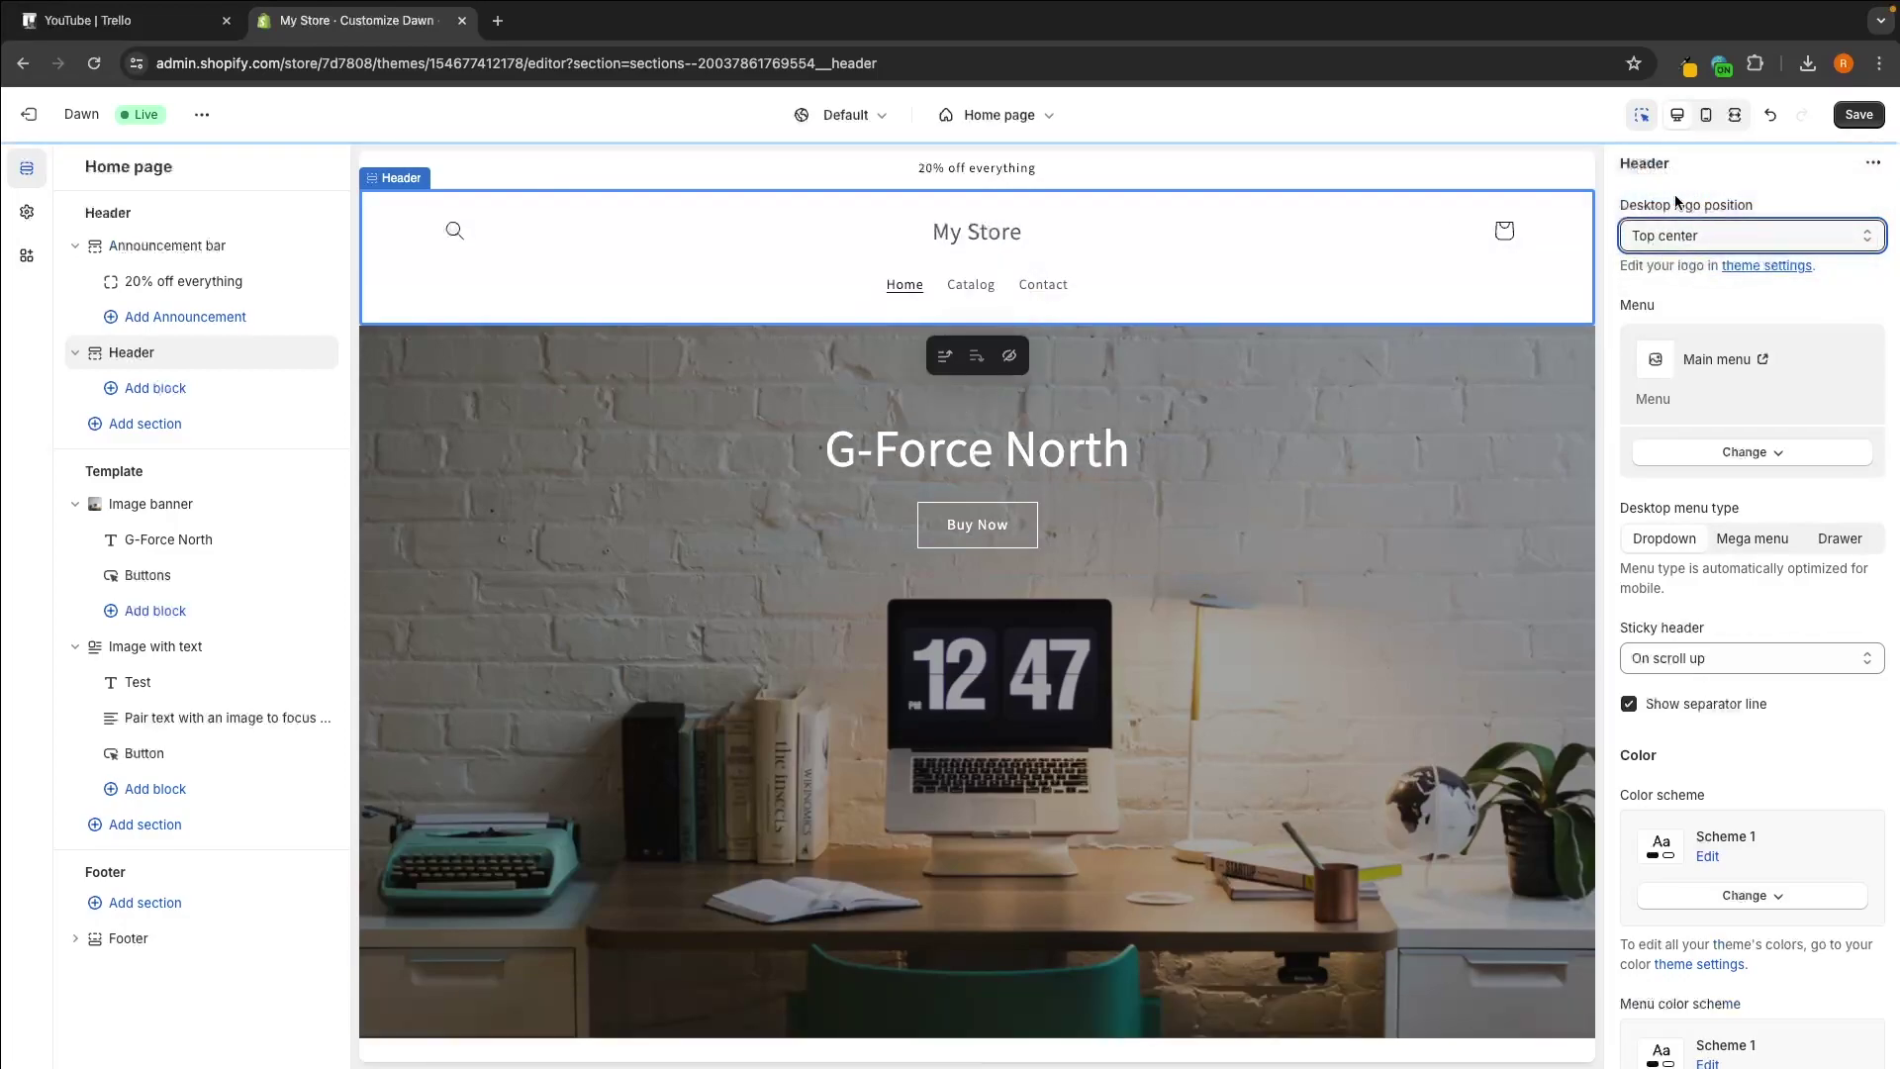
pyautogui.click(1709, 317)
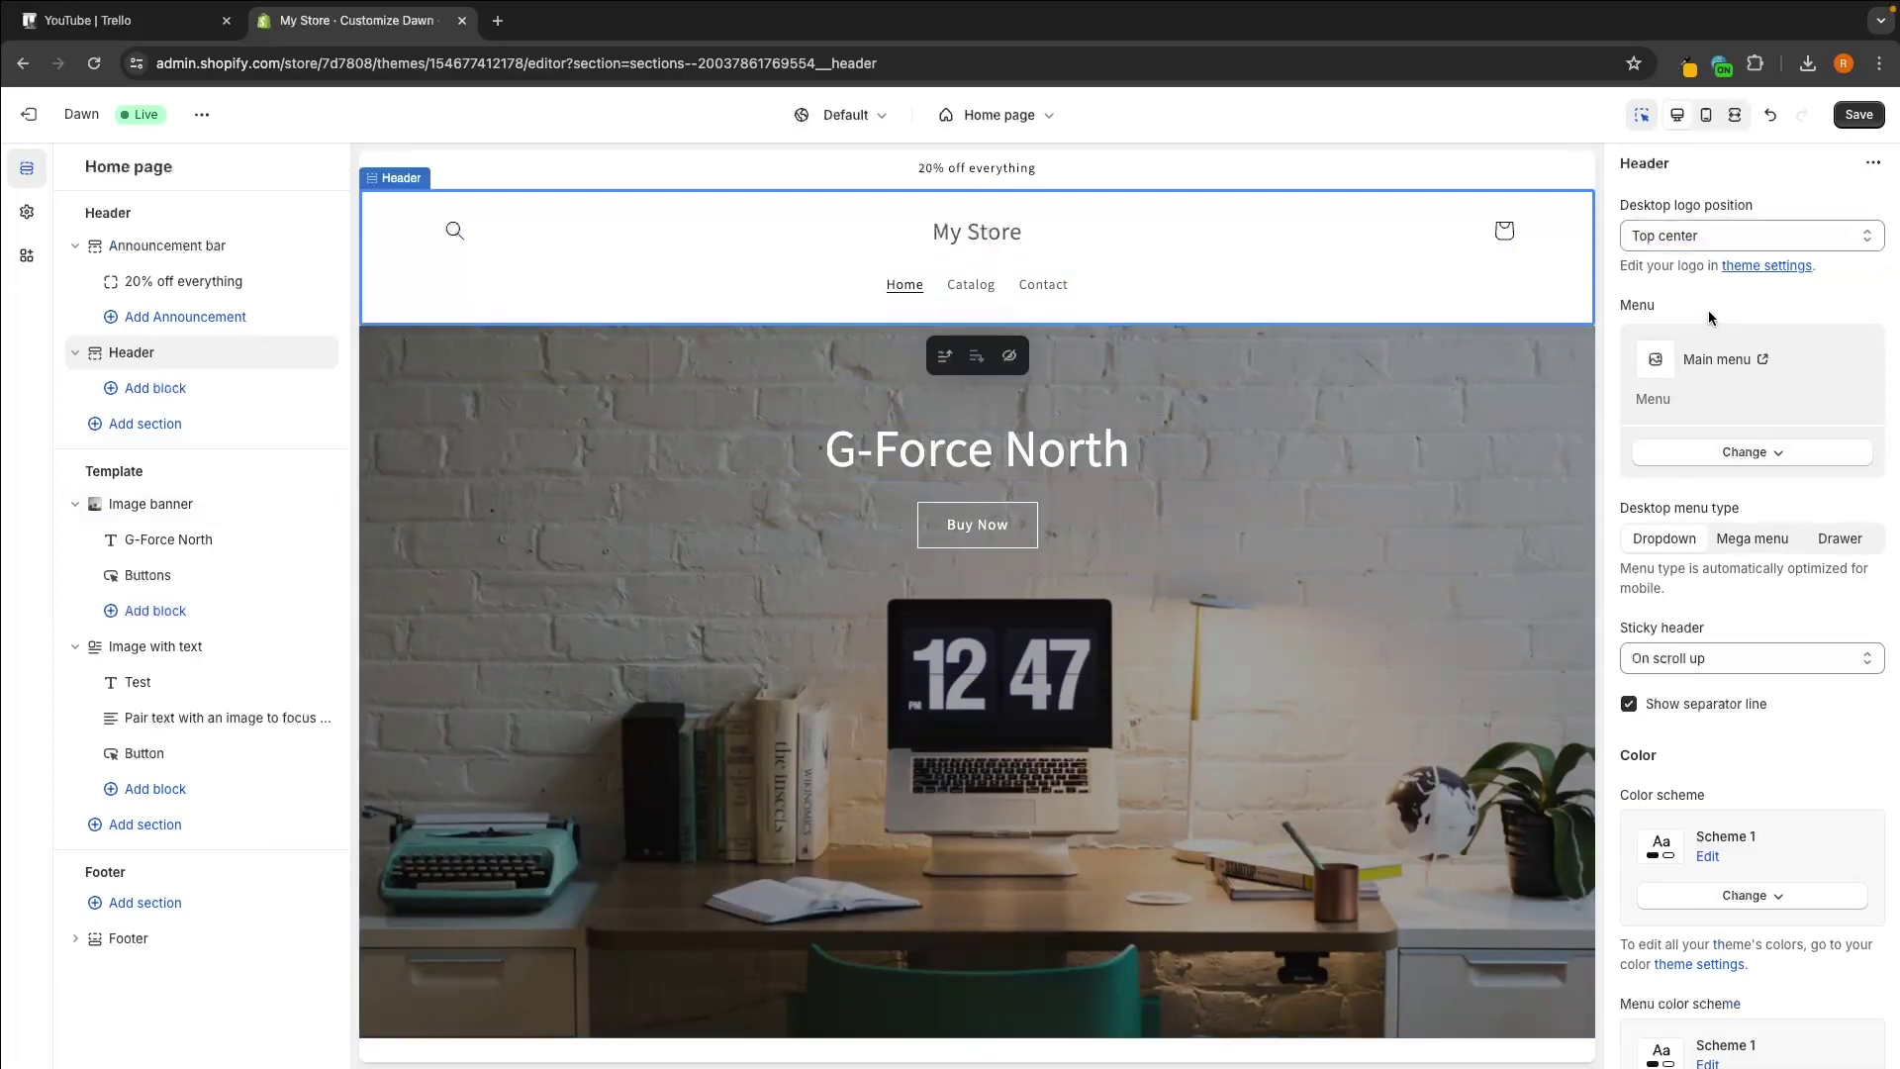
# View the menus available for the header and leave the menu selection without changing it.
pyautogui.scroll(-1, 1702, 317)
pyautogui.click(1764, 404)
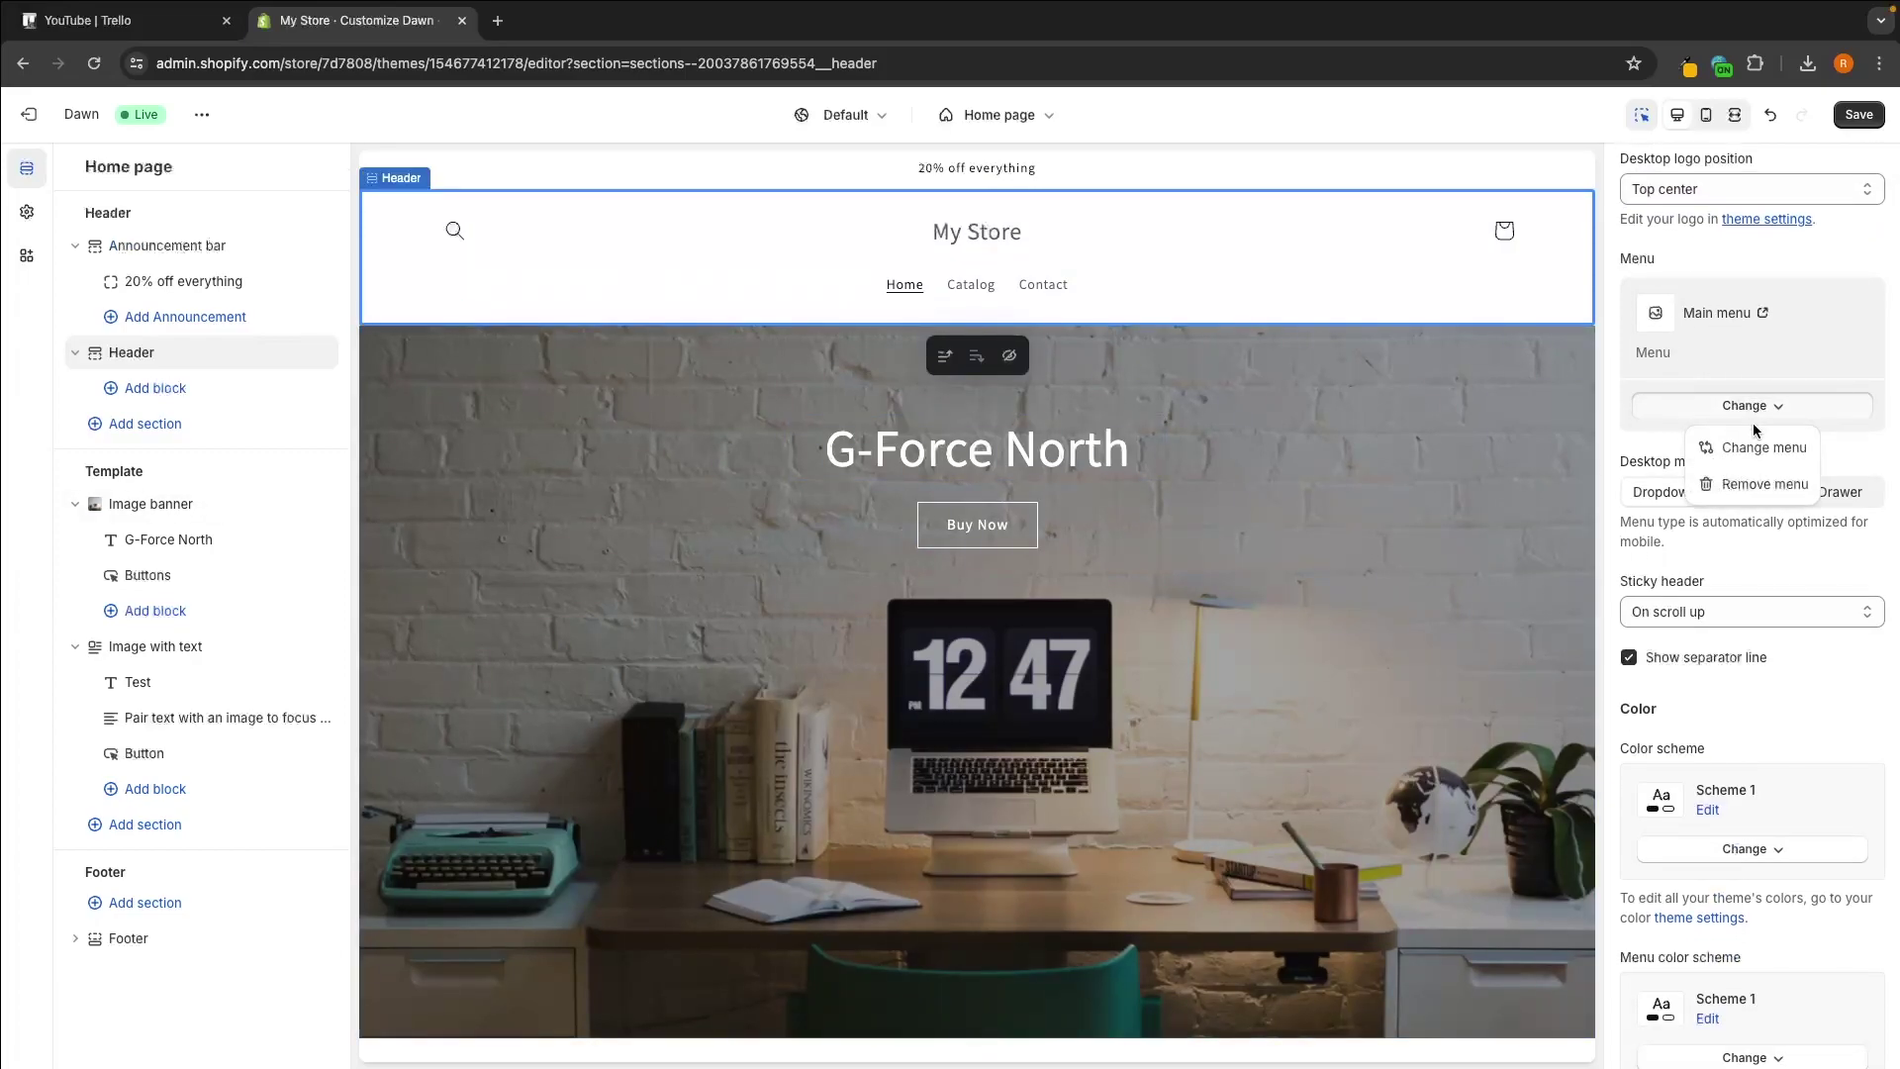
pyautogui.click(1753, 444)
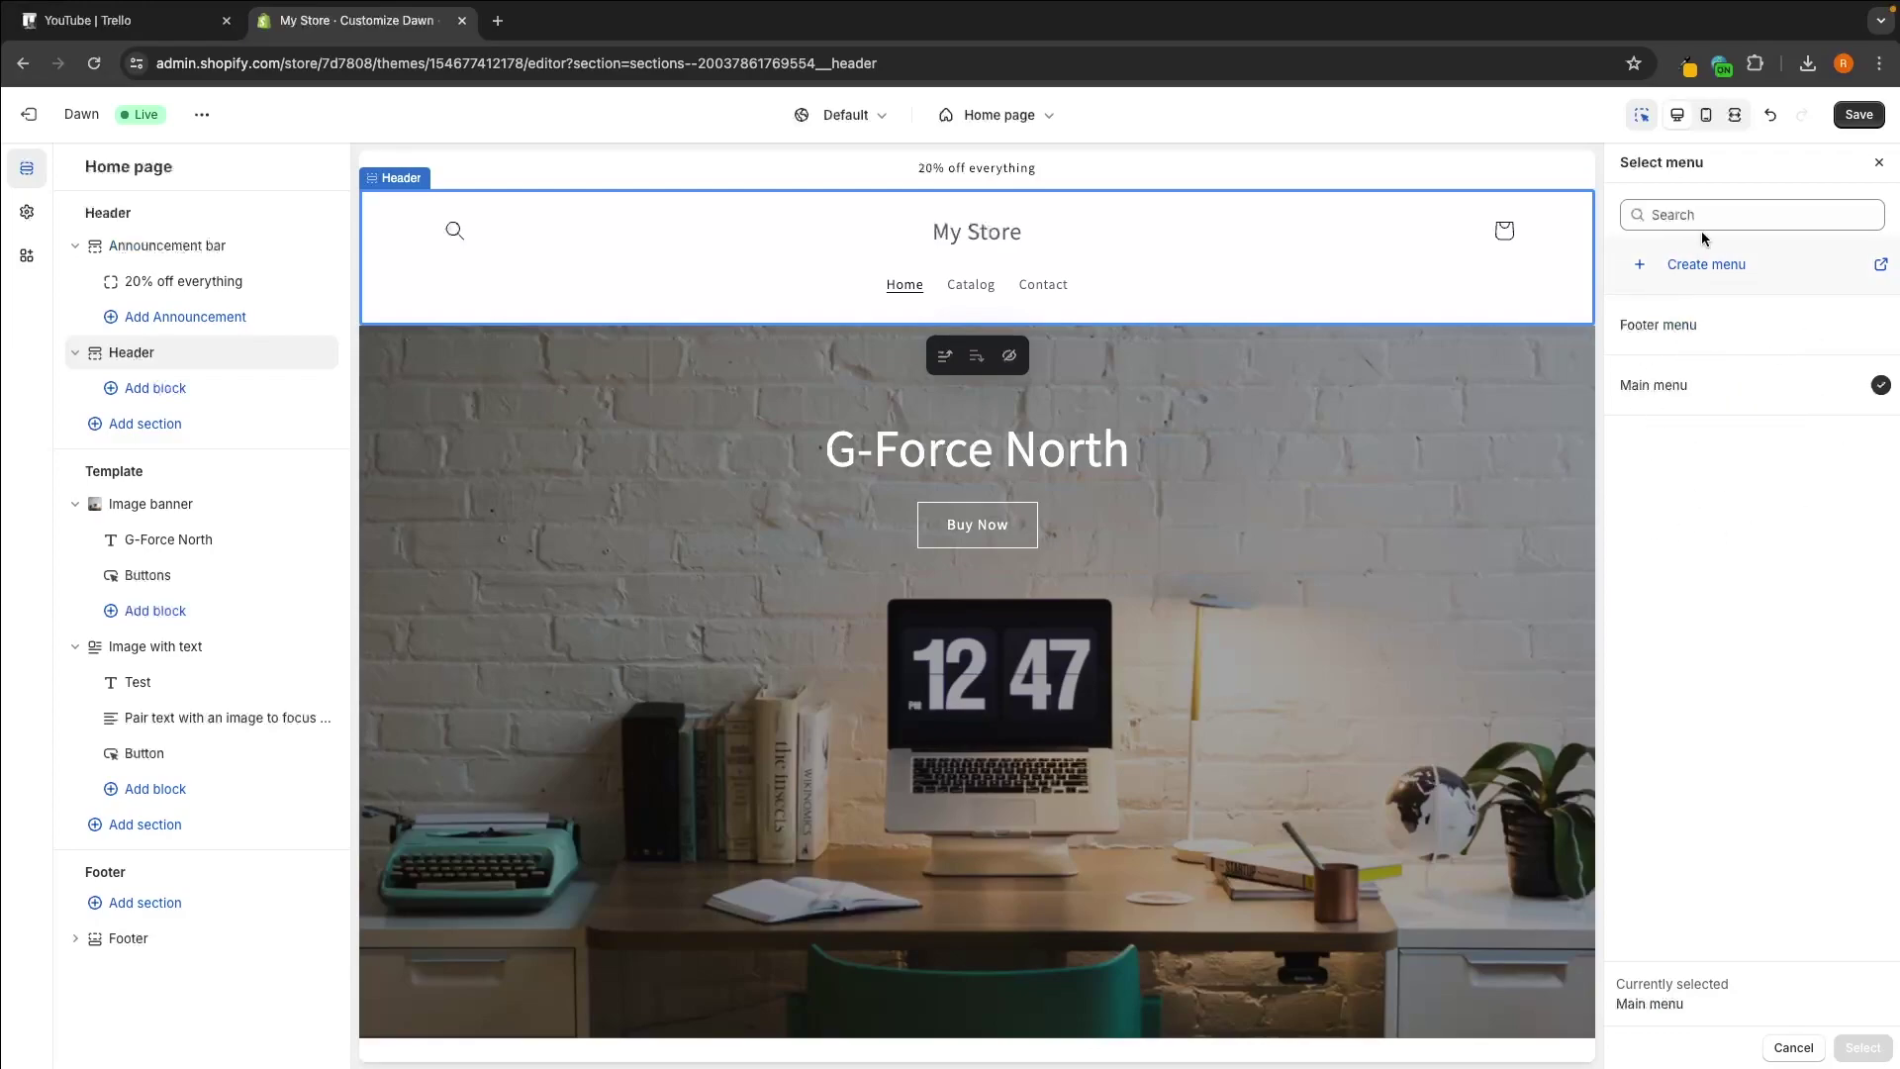
pyautogui.click(1118, 245)
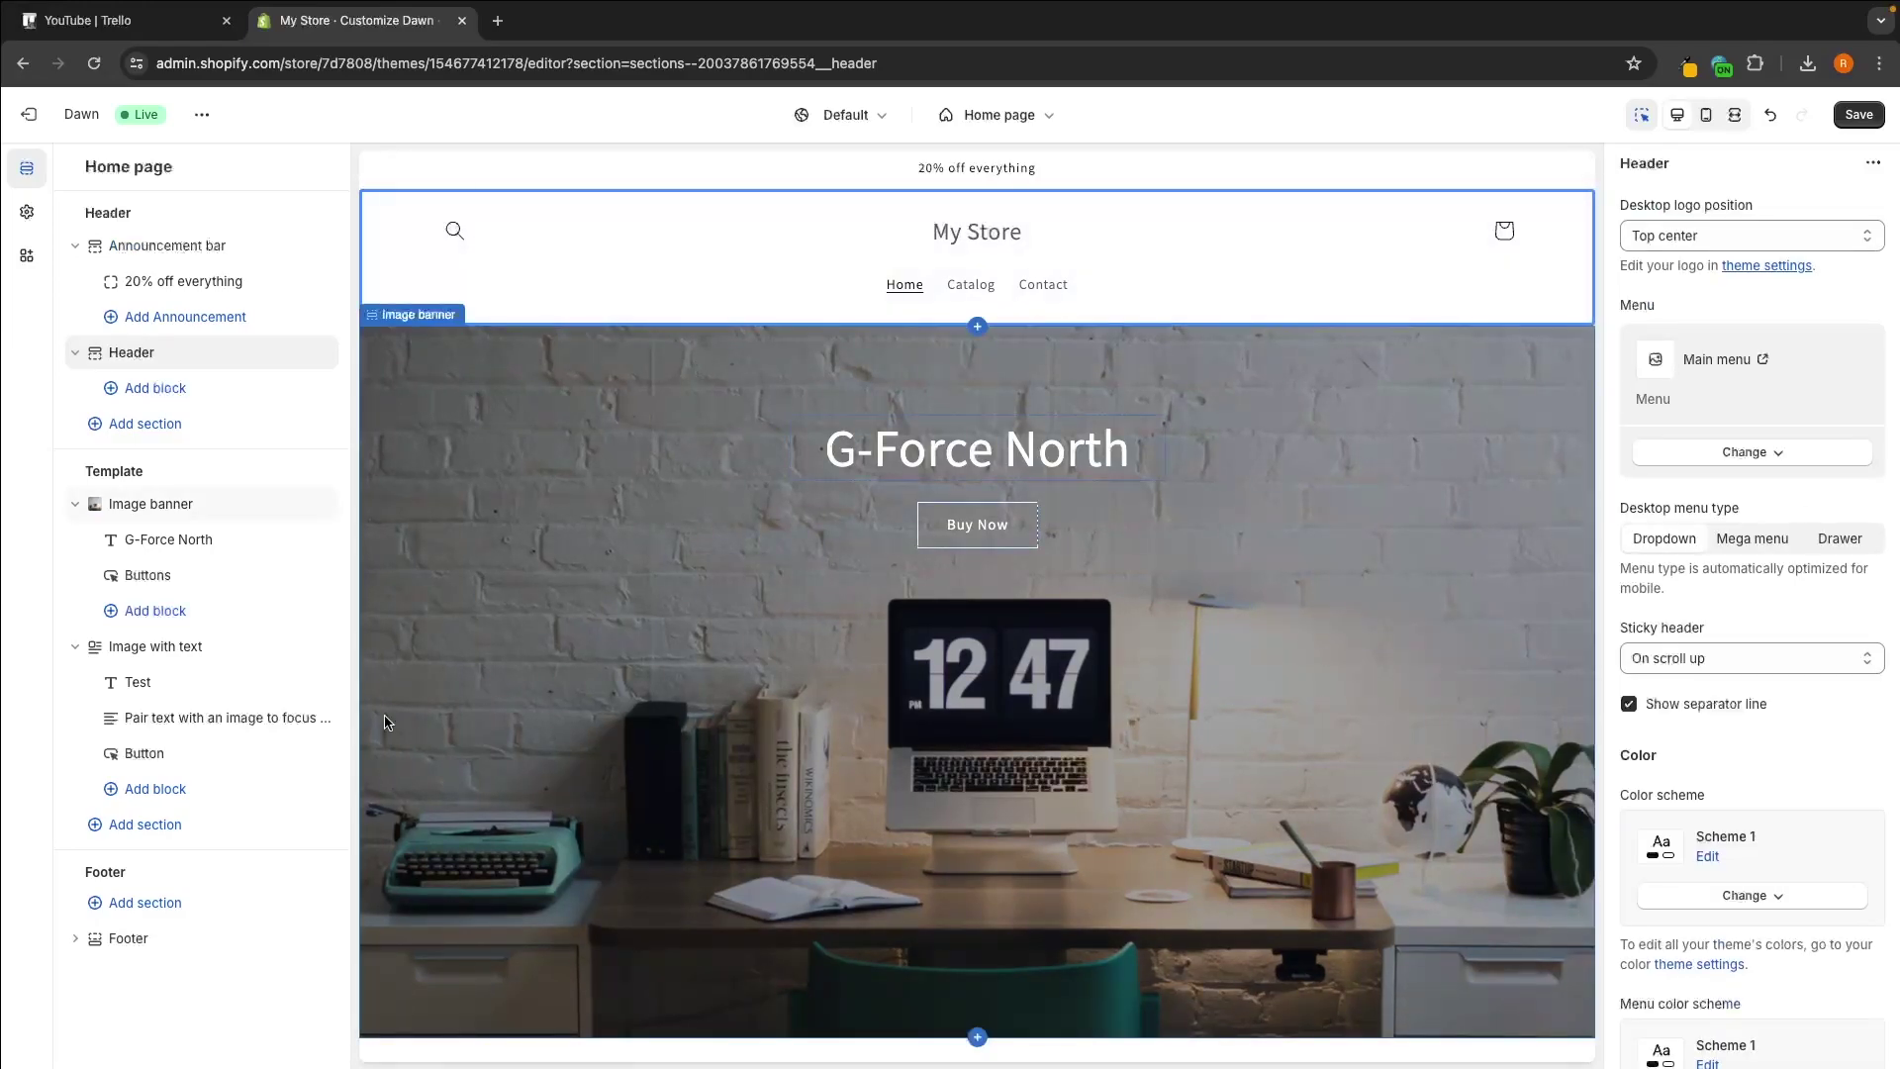
# Examine the footer's email signup heading and settings and the blocks and sections that can be added to it.
pyautogui.click(148, 938)
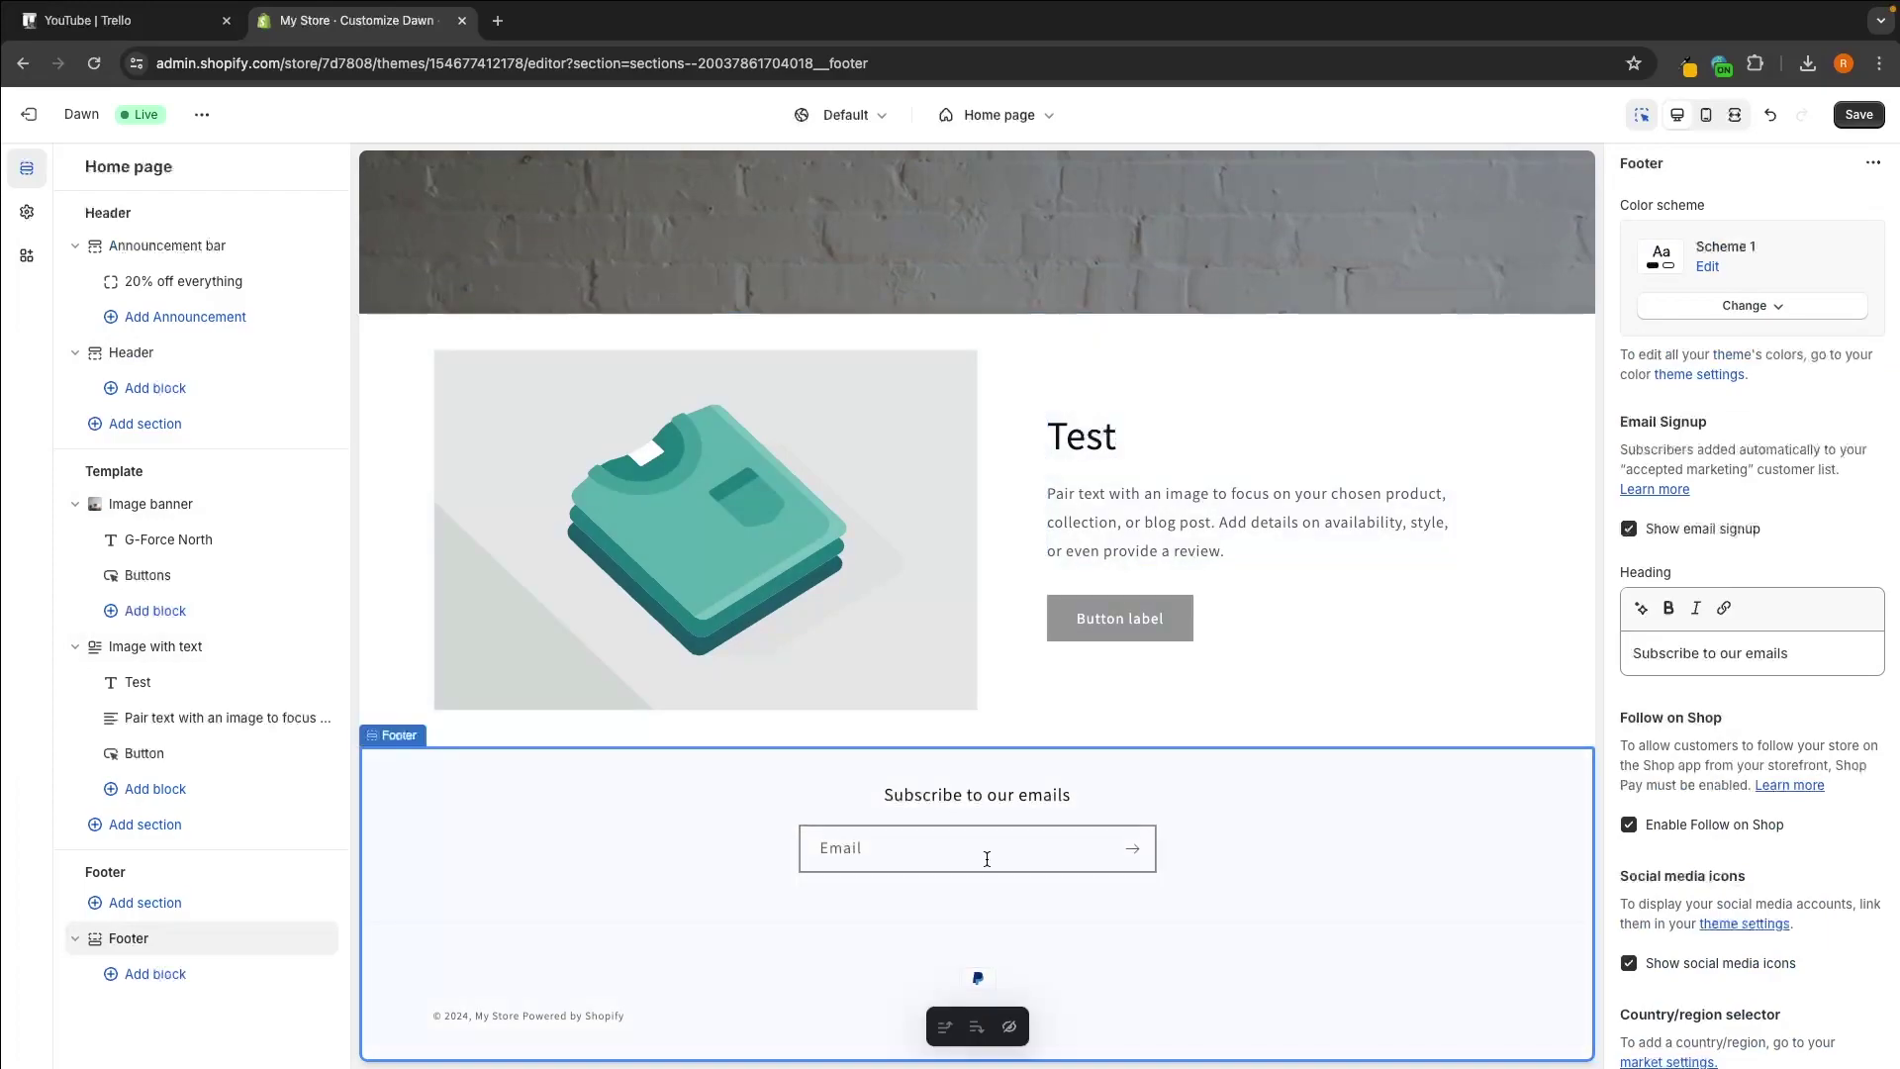
pyautogui.click(158, 975)
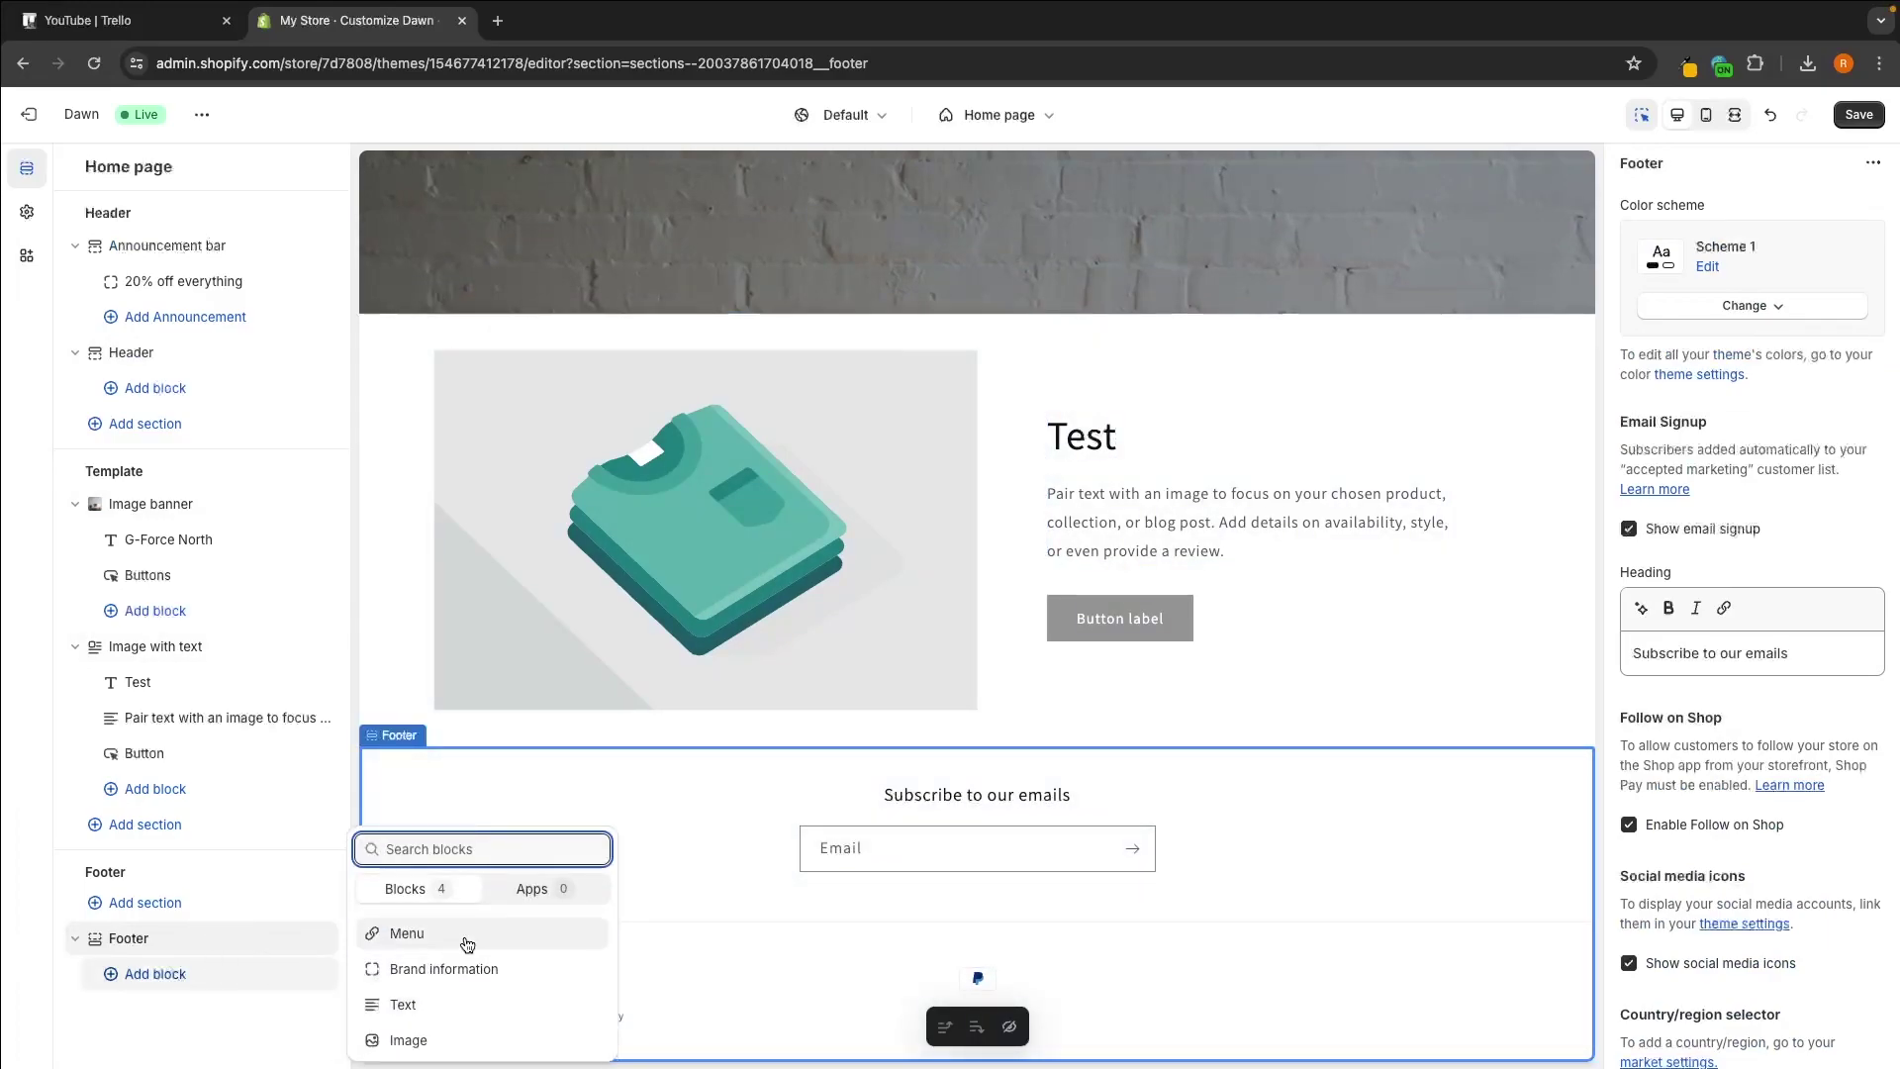
pyautogui.click(201, 982)
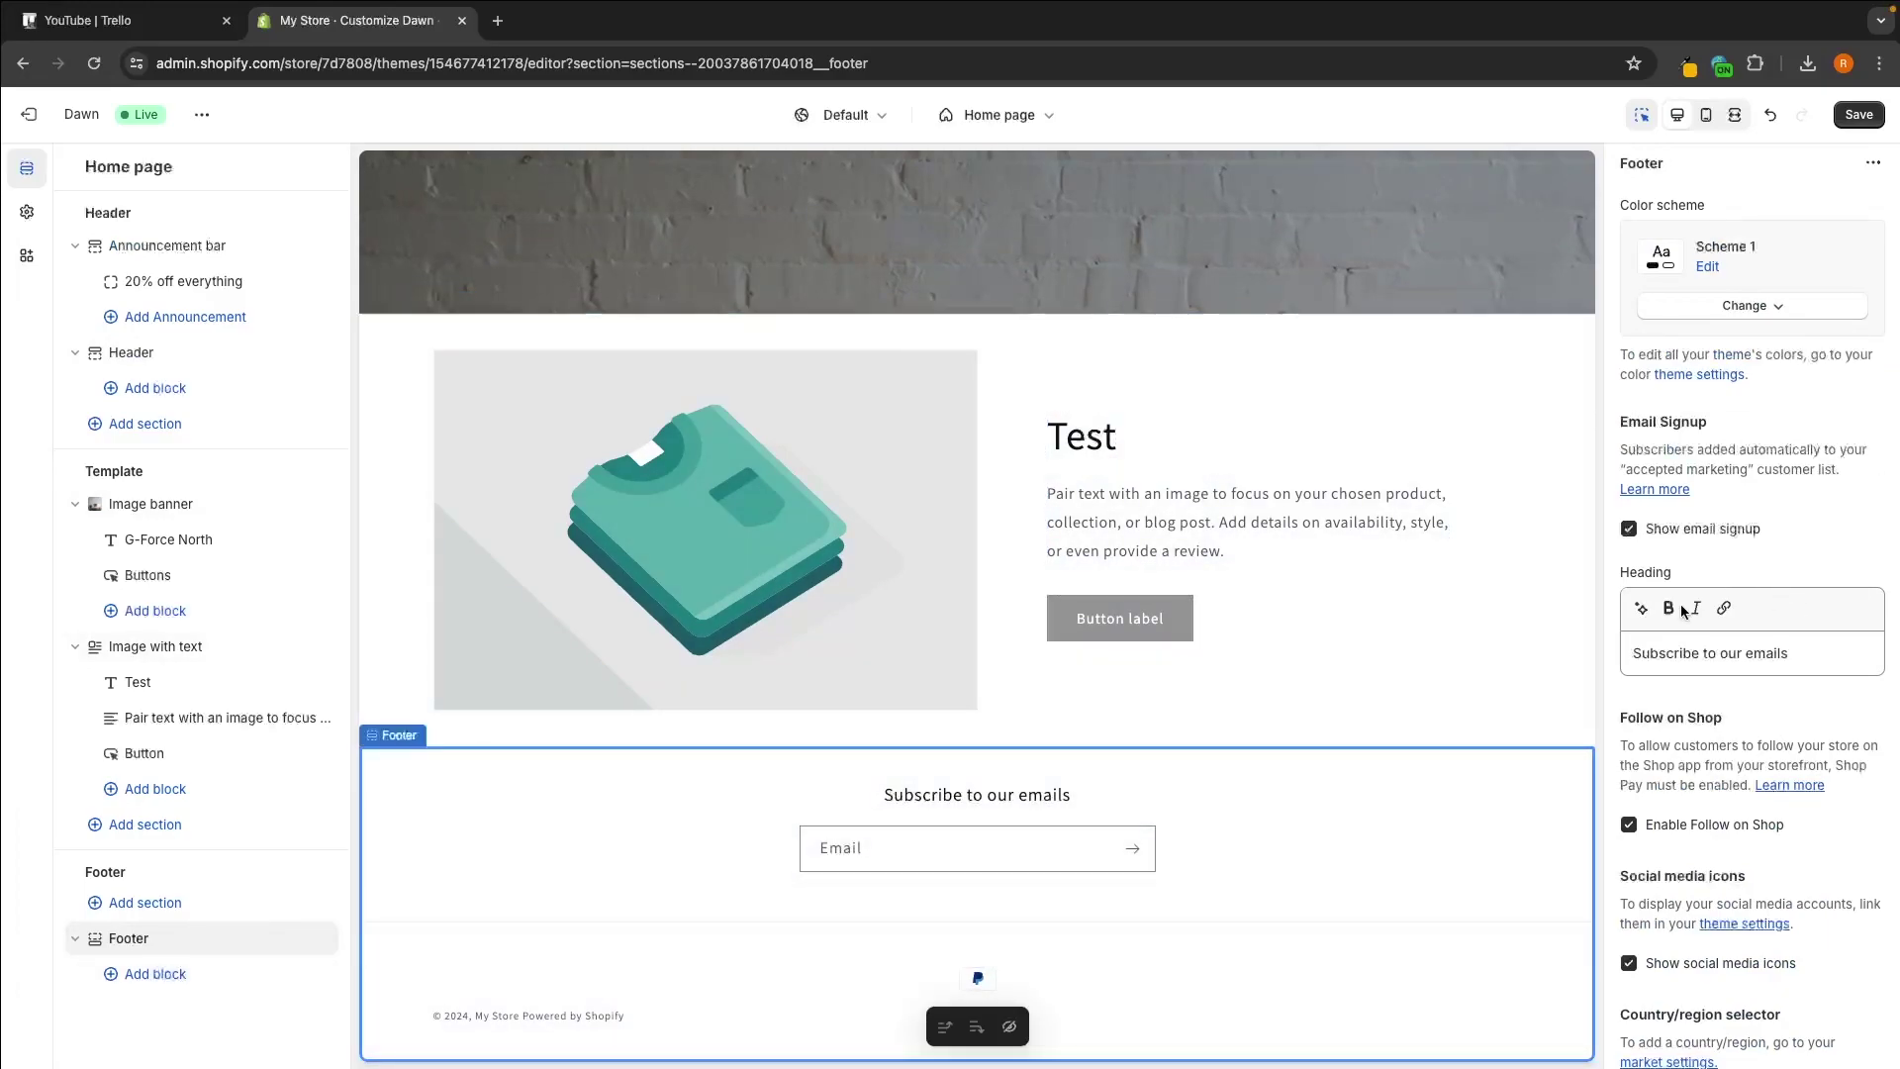
pyautogui.moveTo(1800, 659); pyautogui.dragTo(1621, 663)
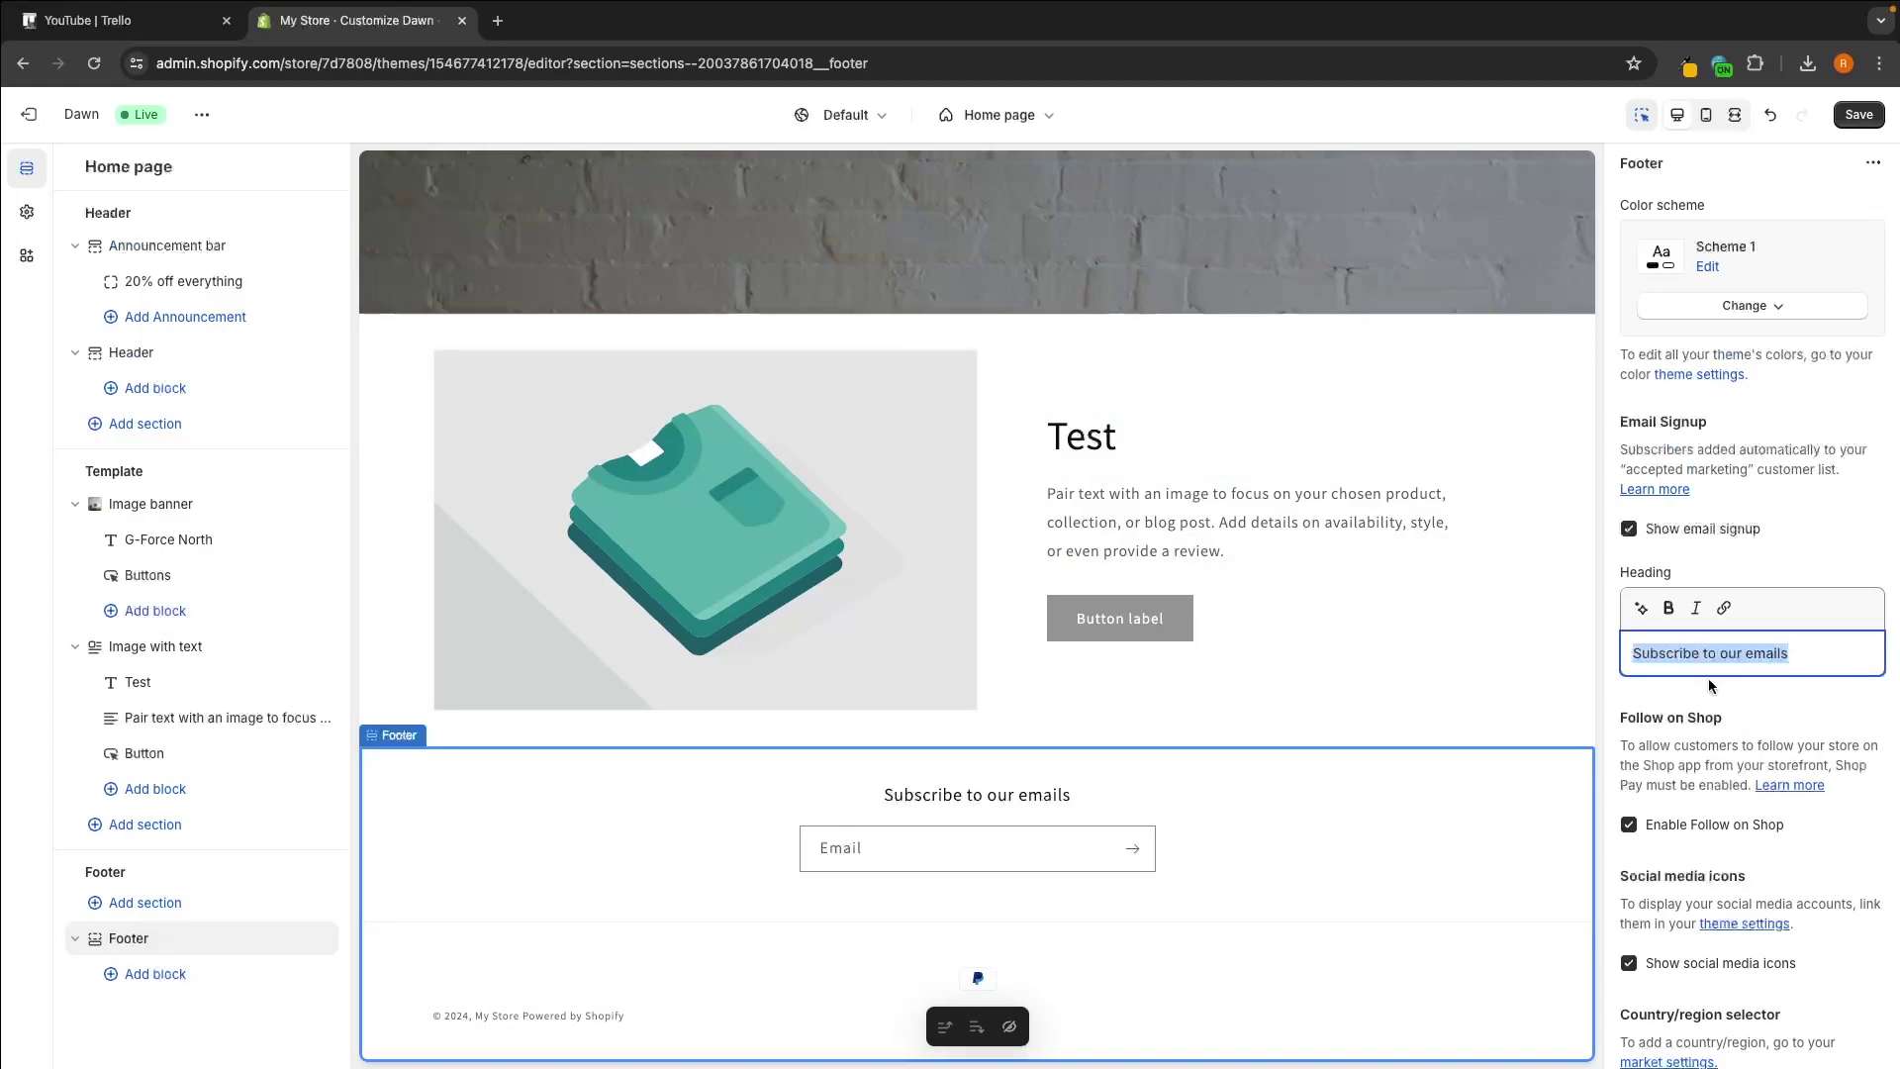
pyautogui.click(1786, 641)
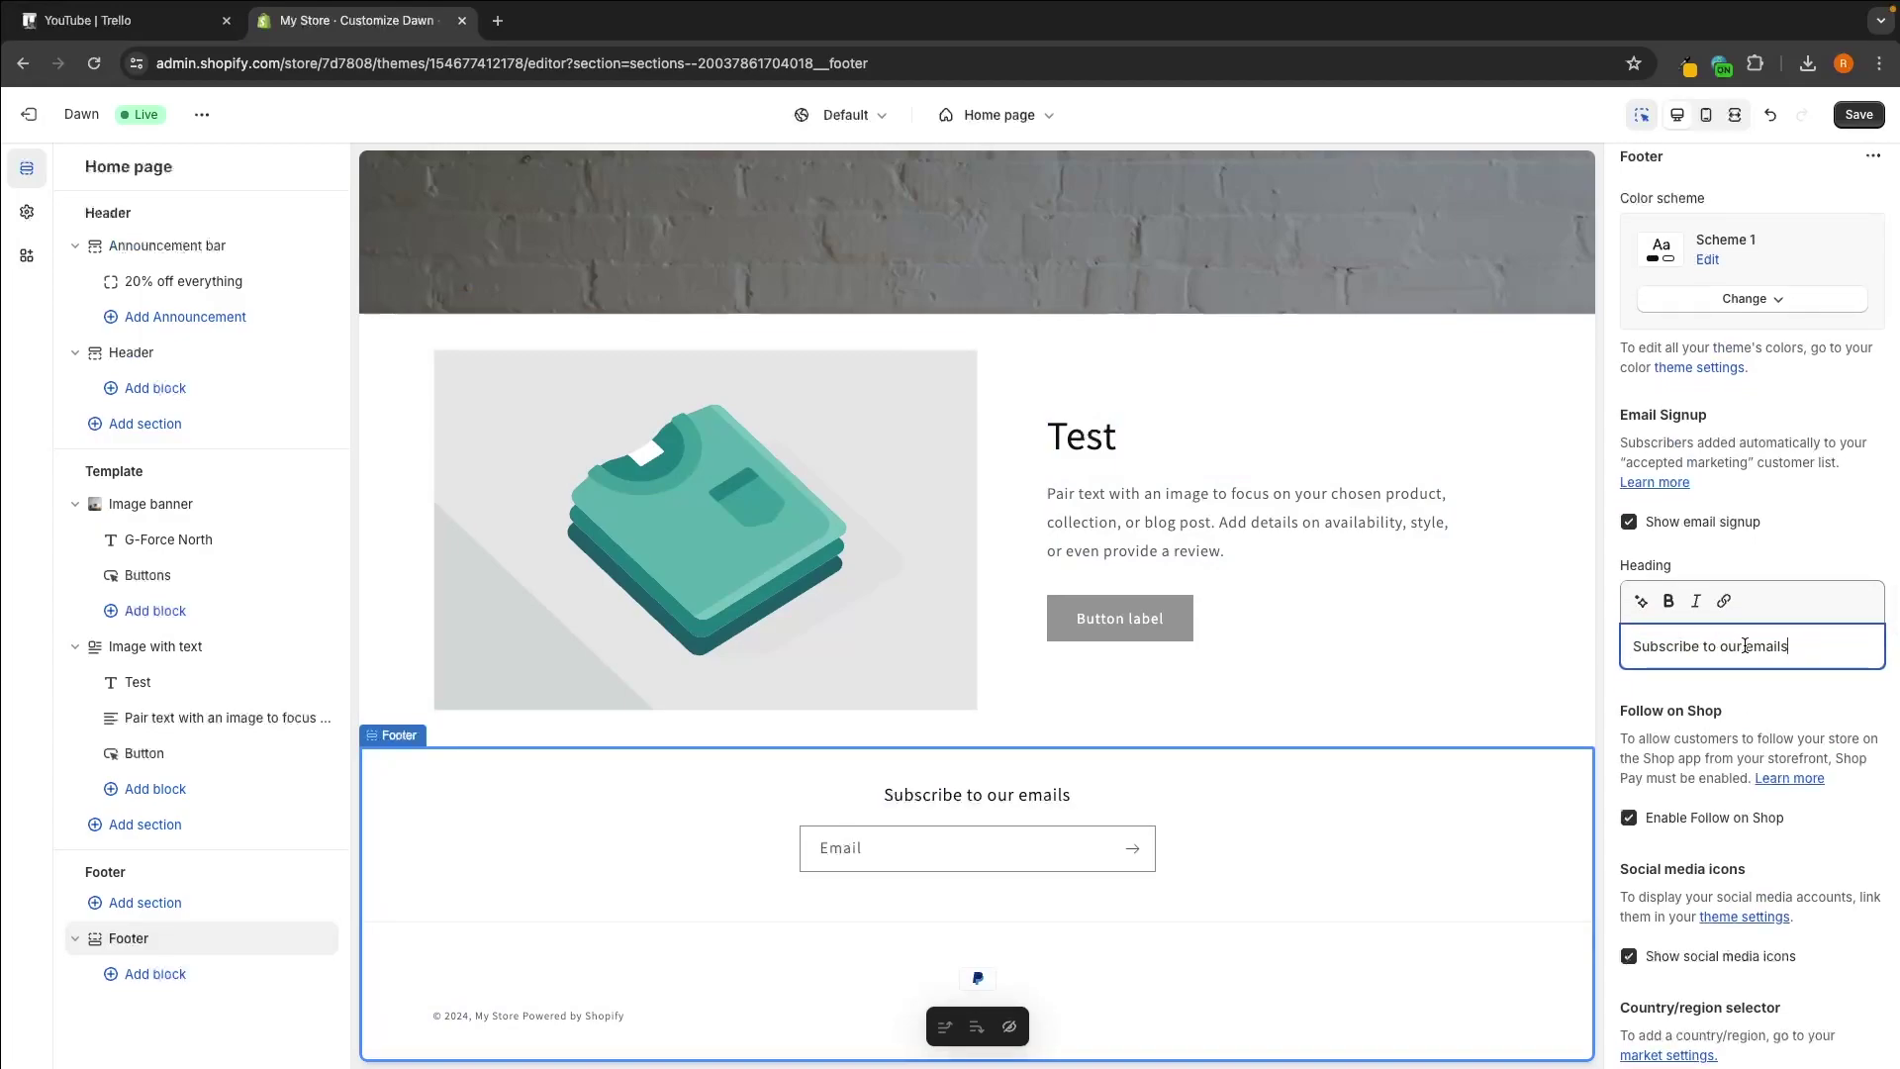
pyautogui.click(215, 990)
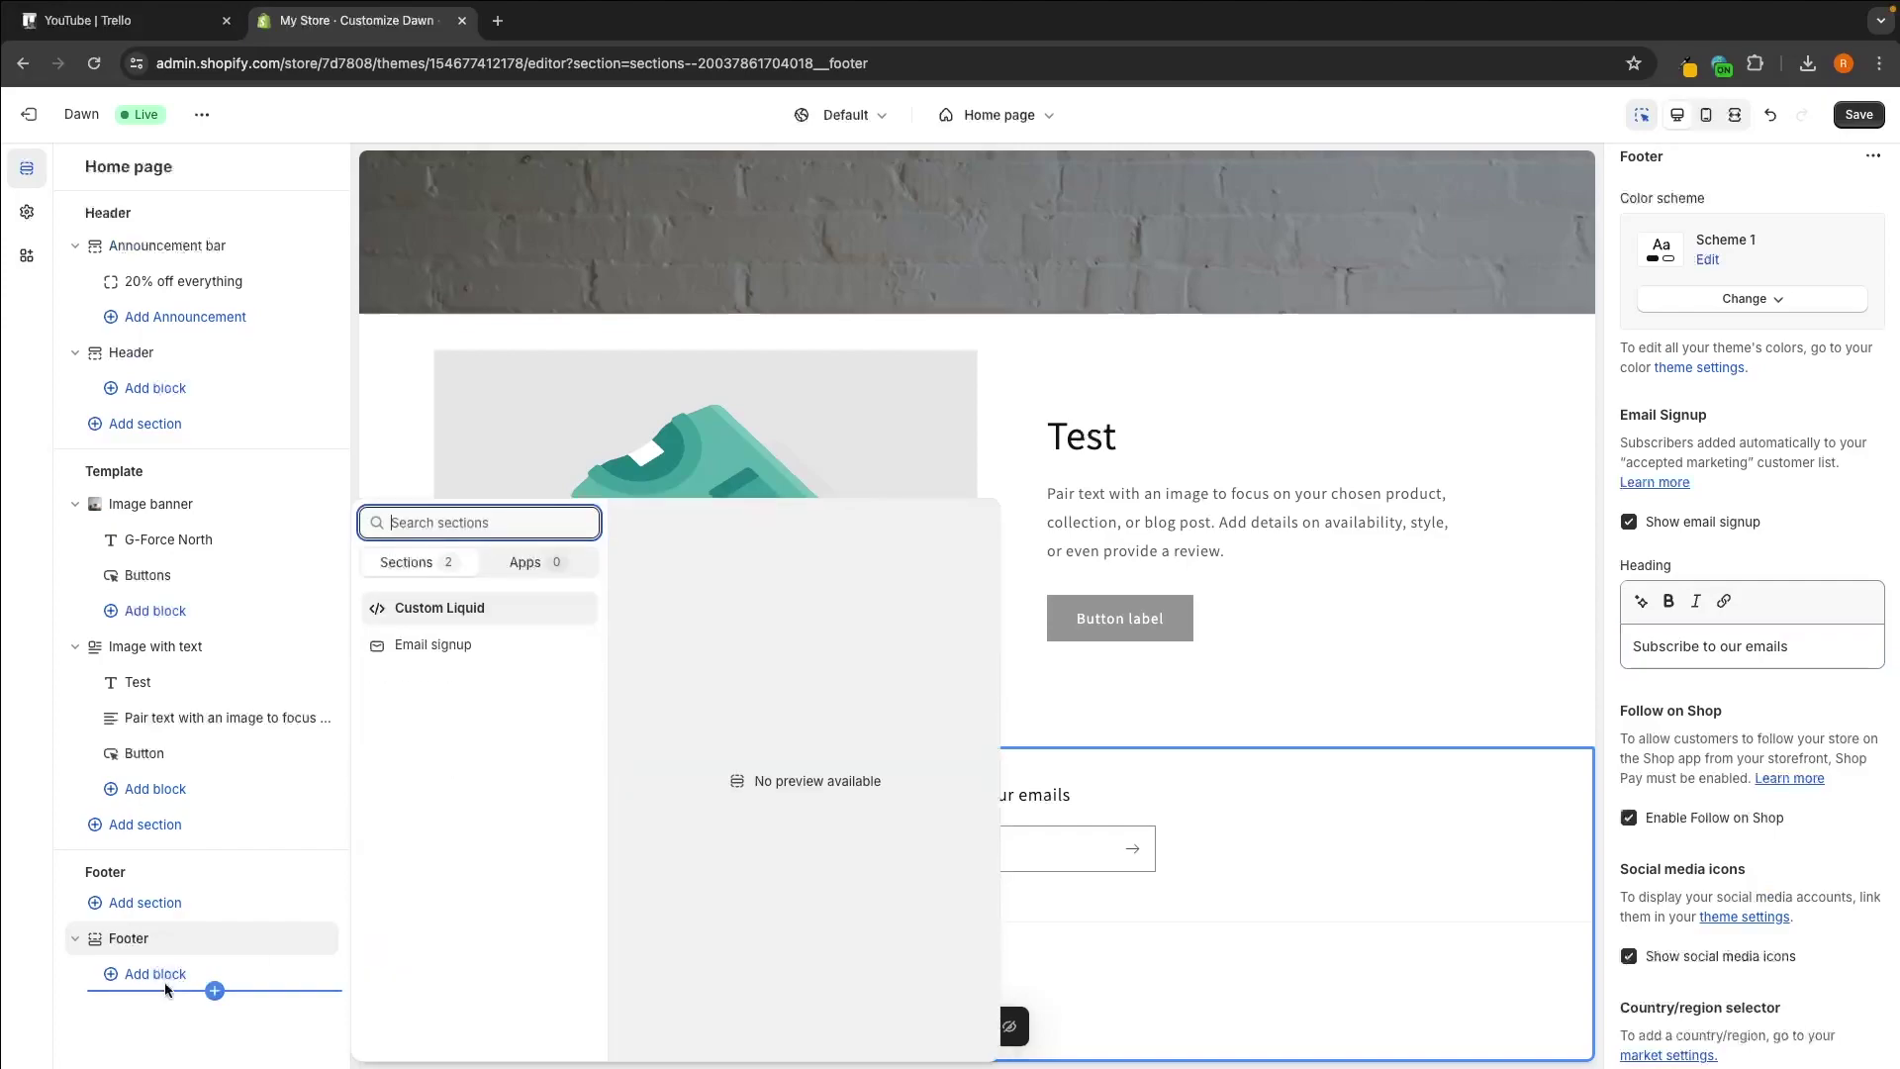
pyautogui.click(170, 903)
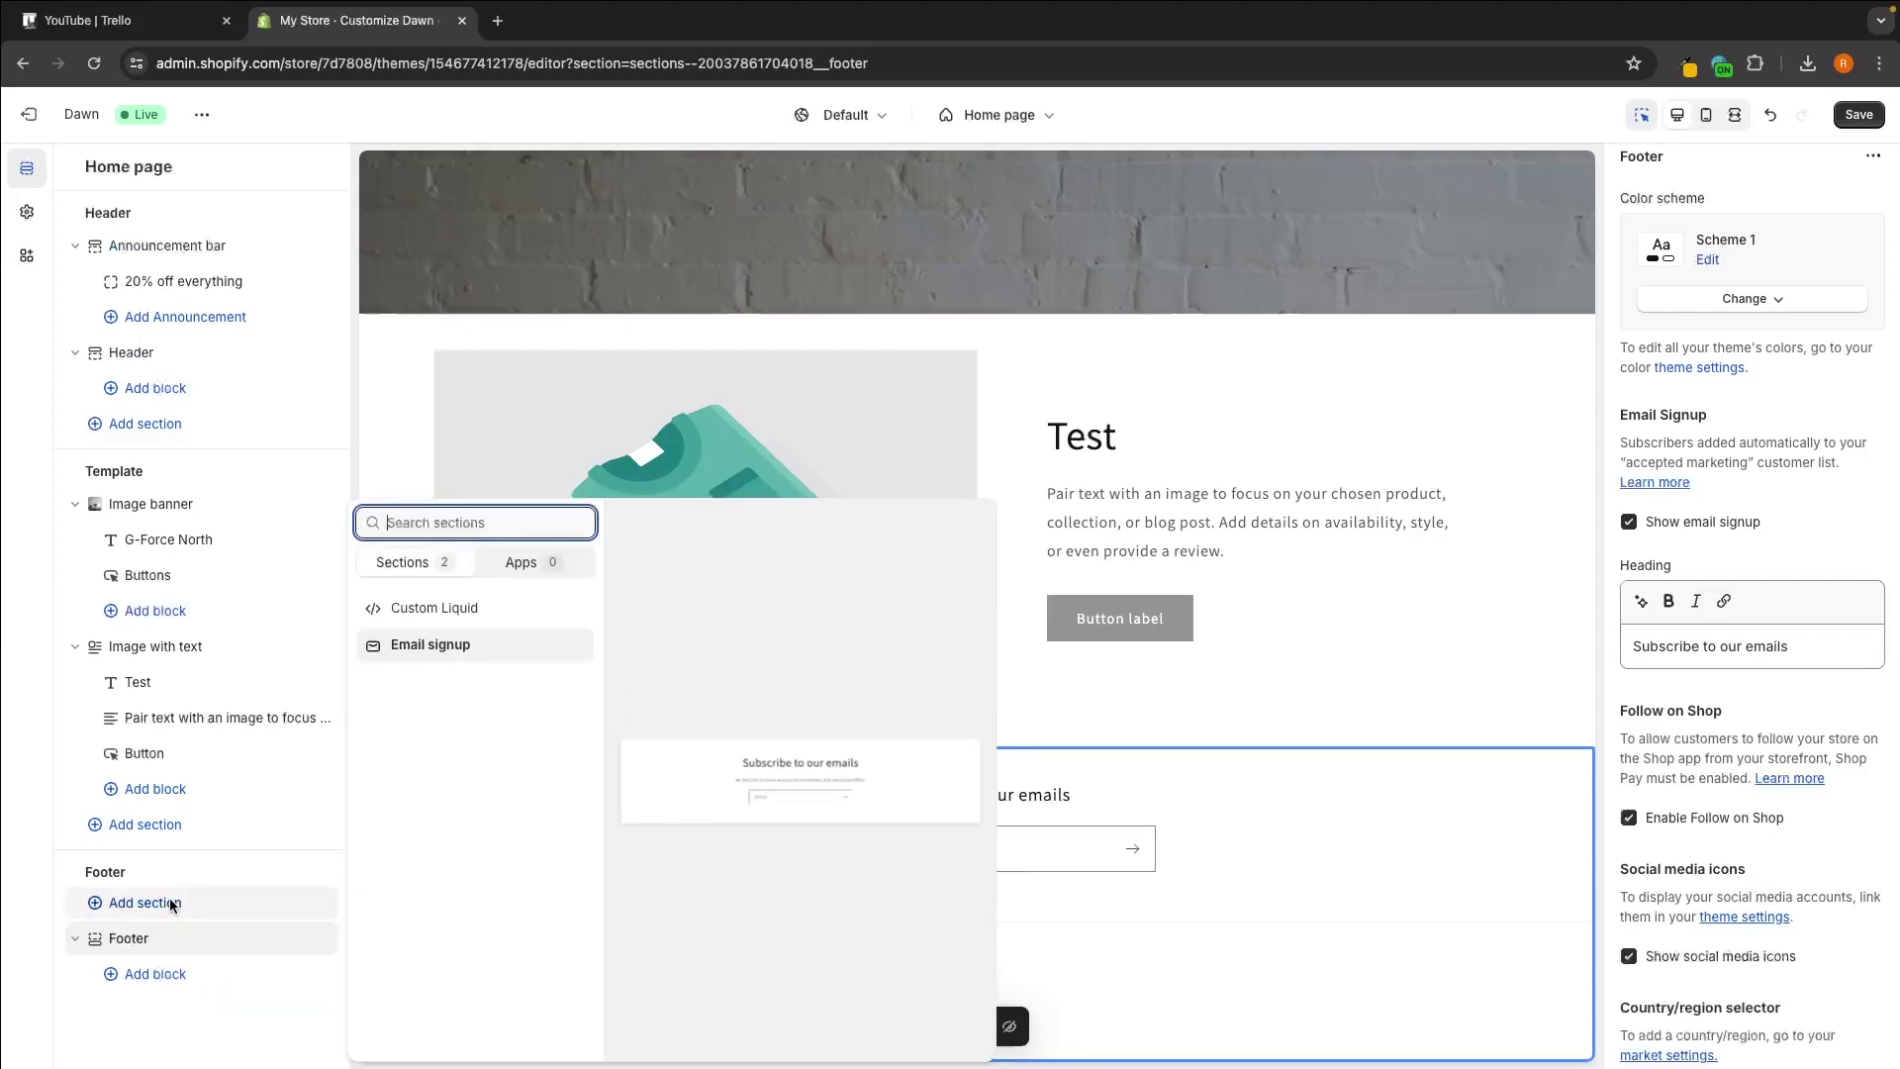
pyautogui.click(226, 970)
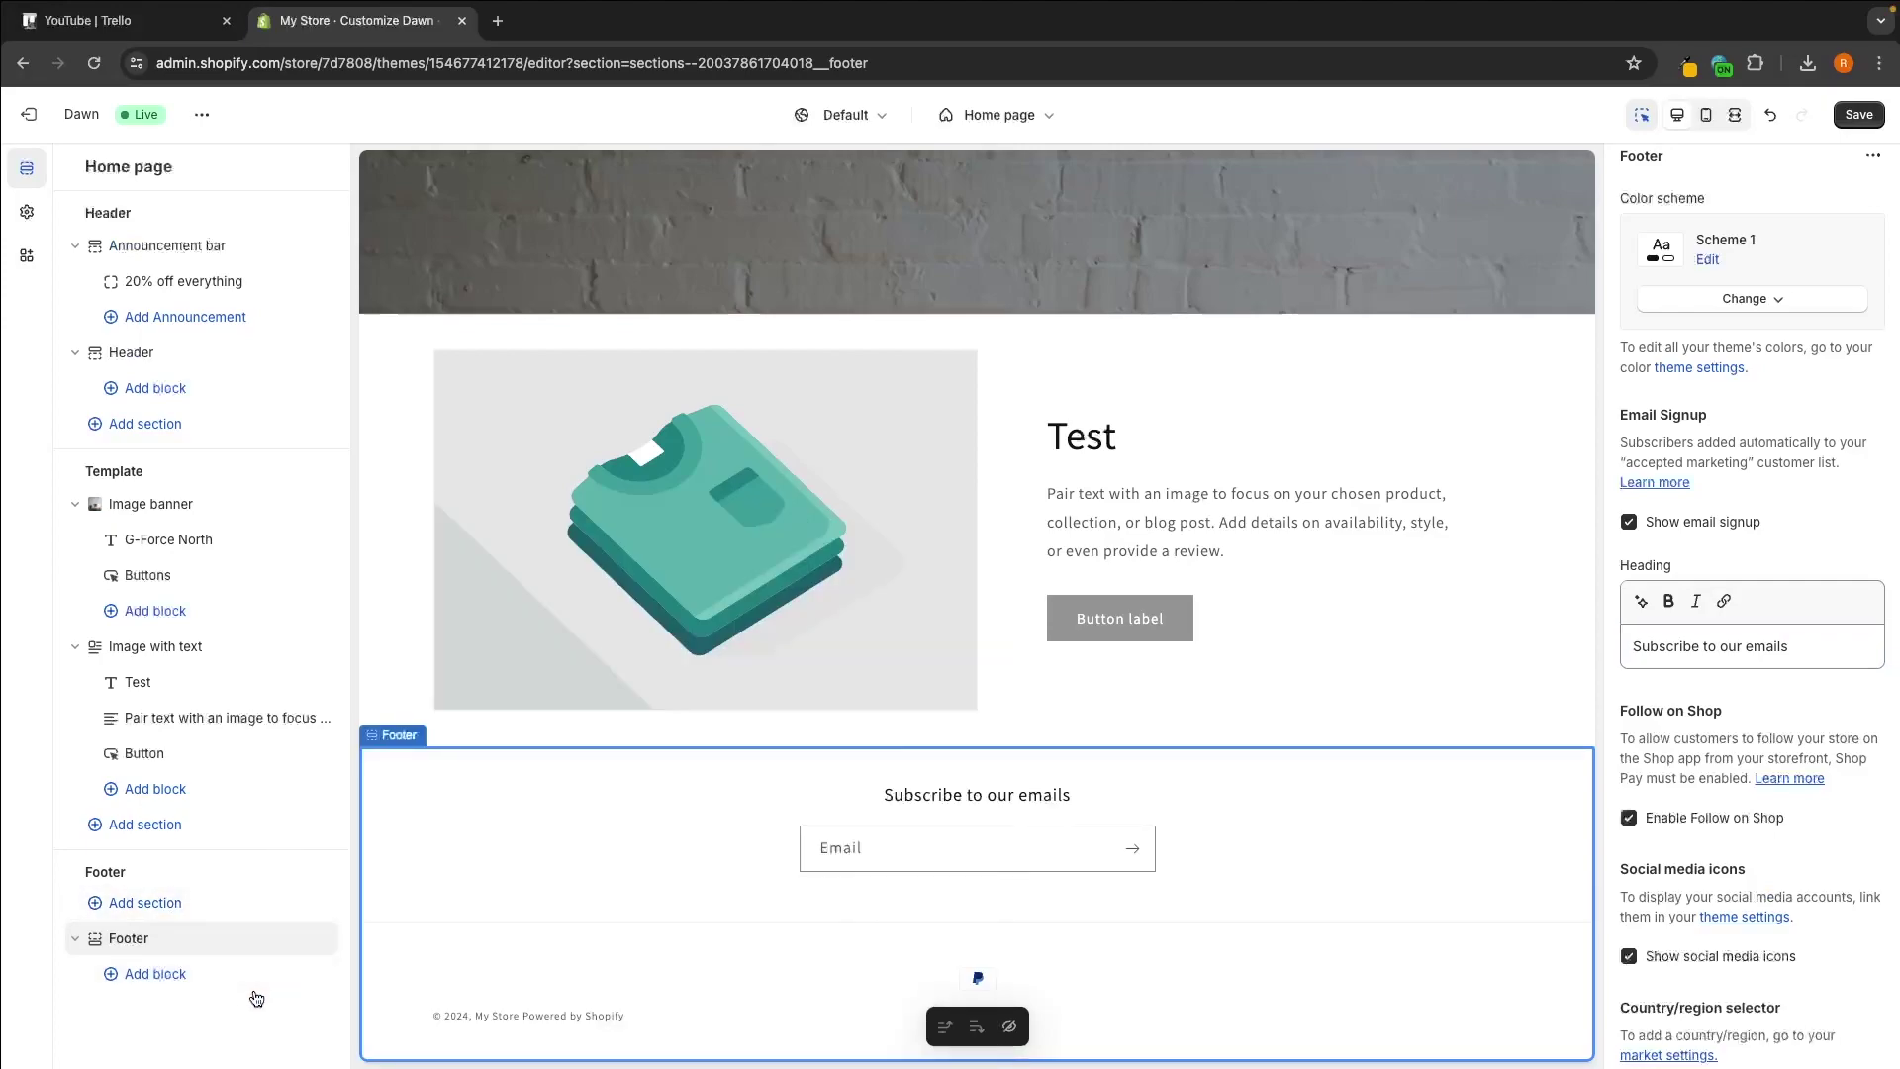
# Upload the Influeye PNG and set it as the store logo in the theme settings.
pyautogui.scroll(10, 378, 813)
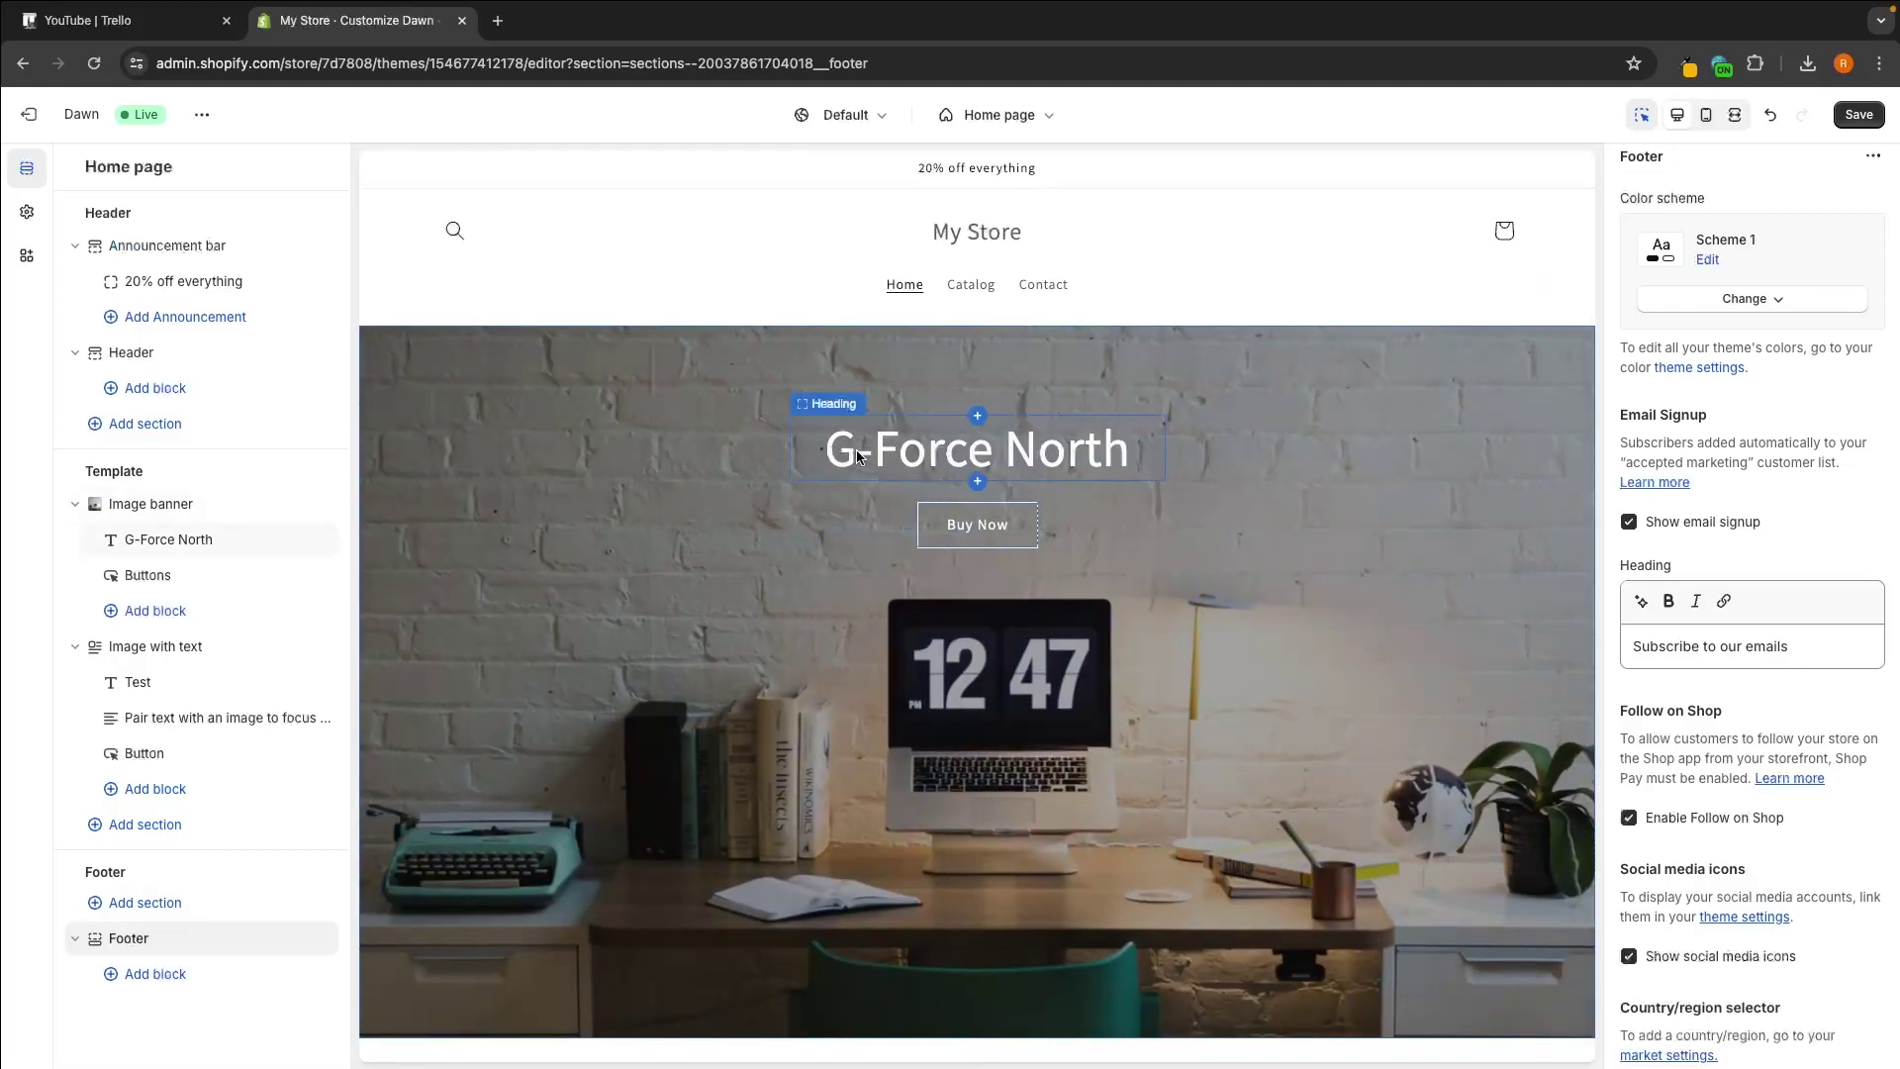
pyautogui.click(26, 216)
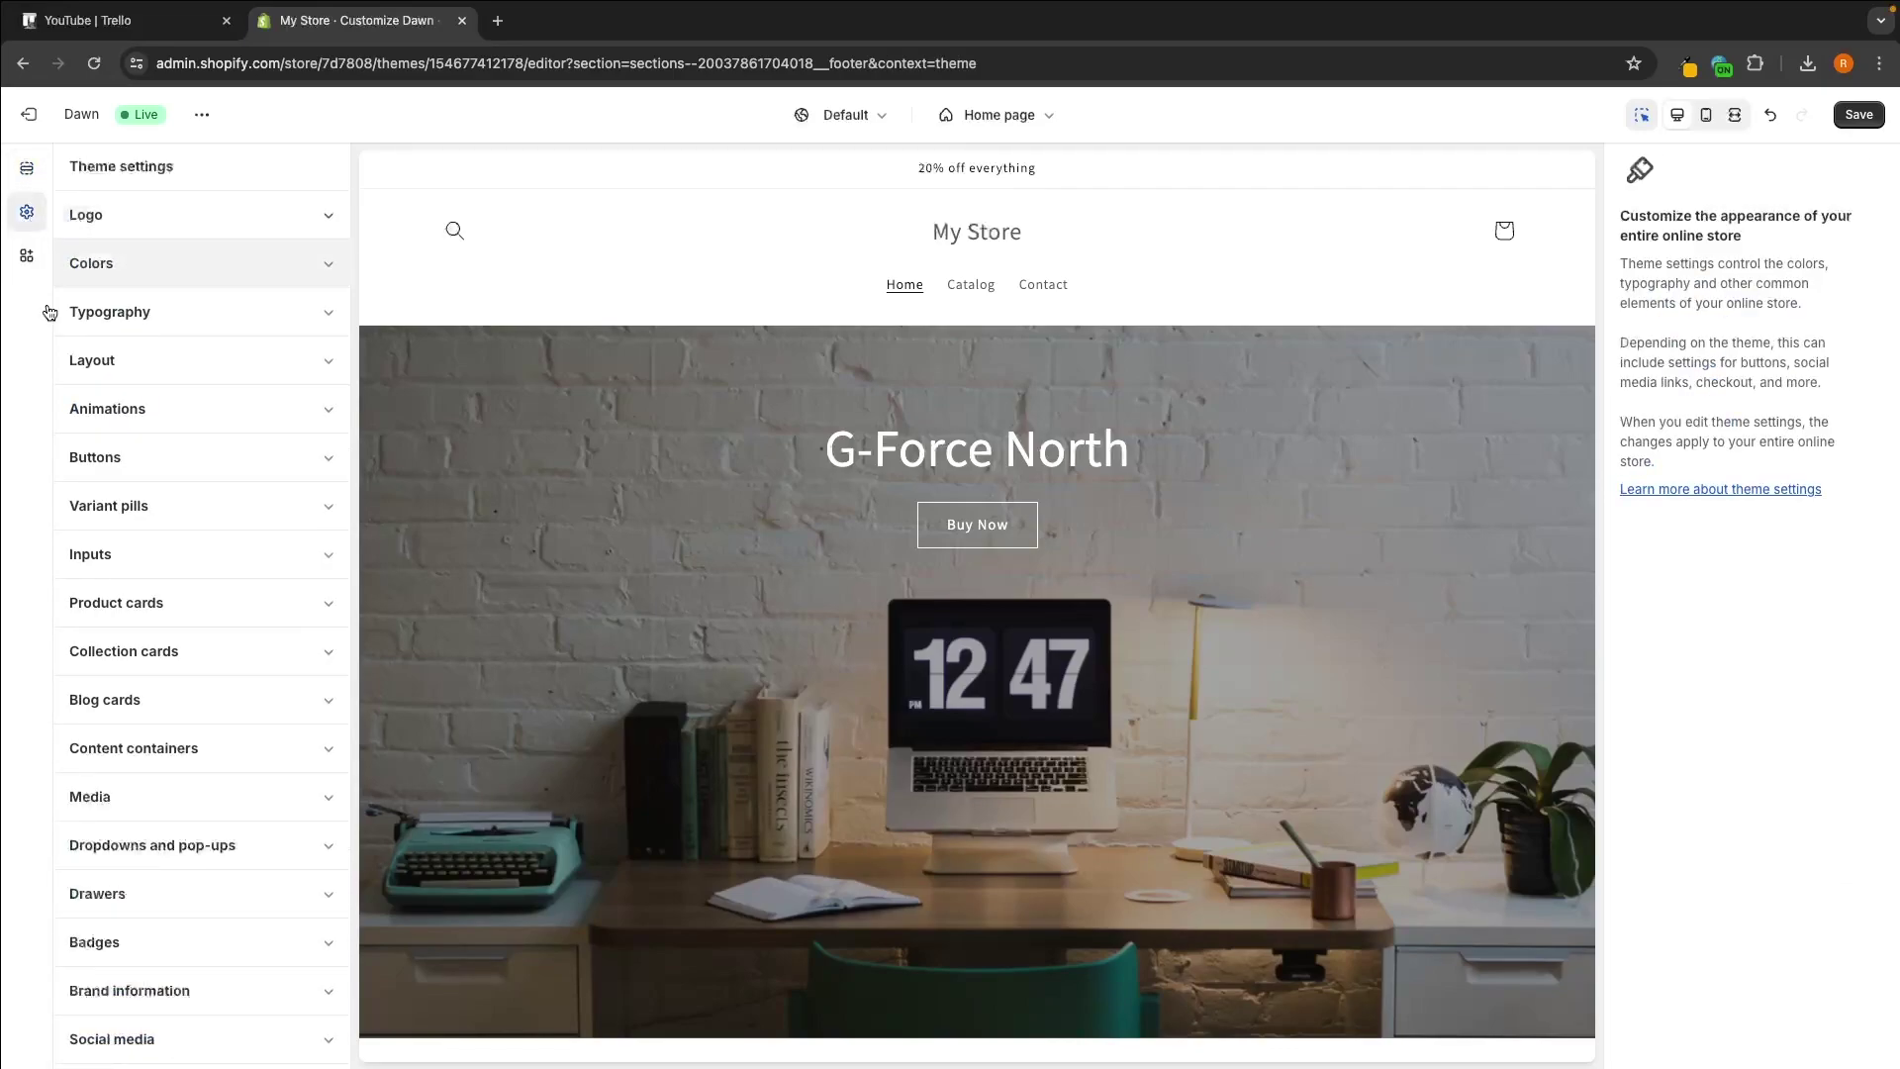
pyautogui.click(95, 219)
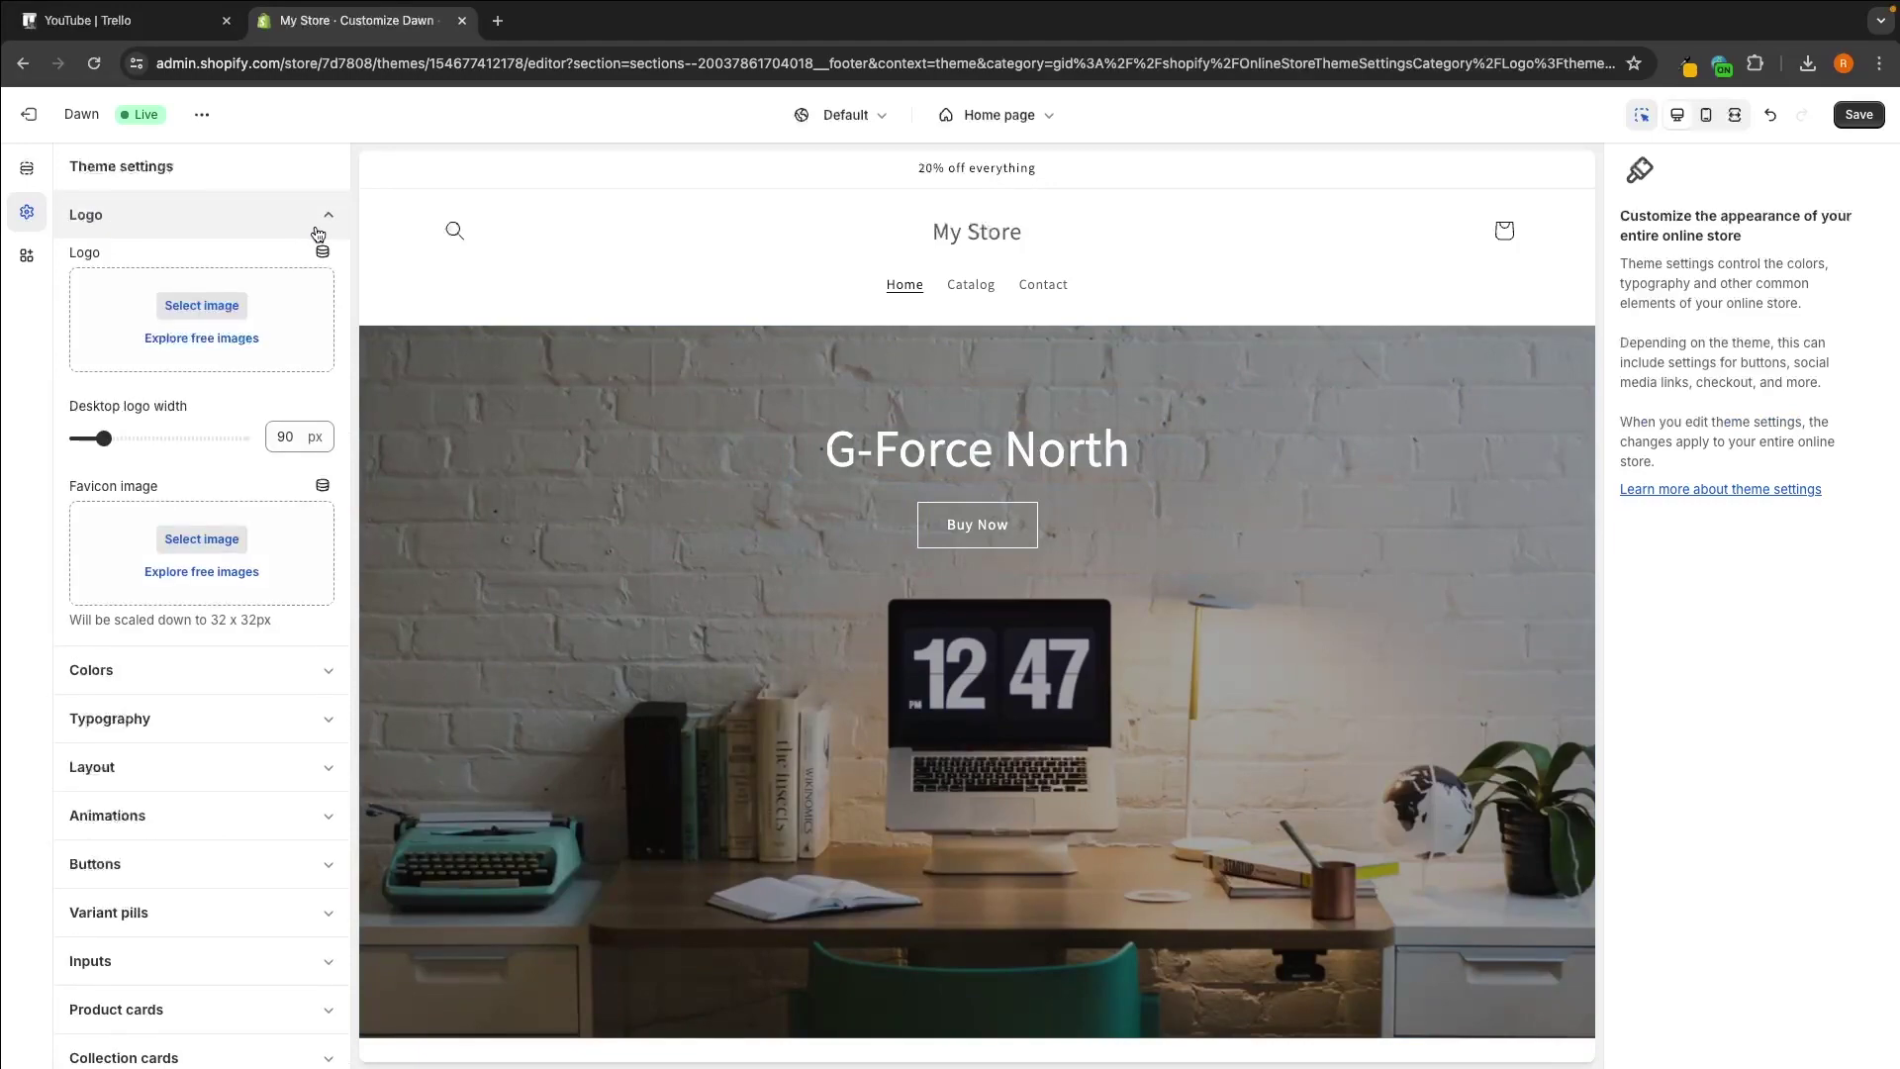
pyautogui.click(201, 307)
pyautogui.click(945, 687)
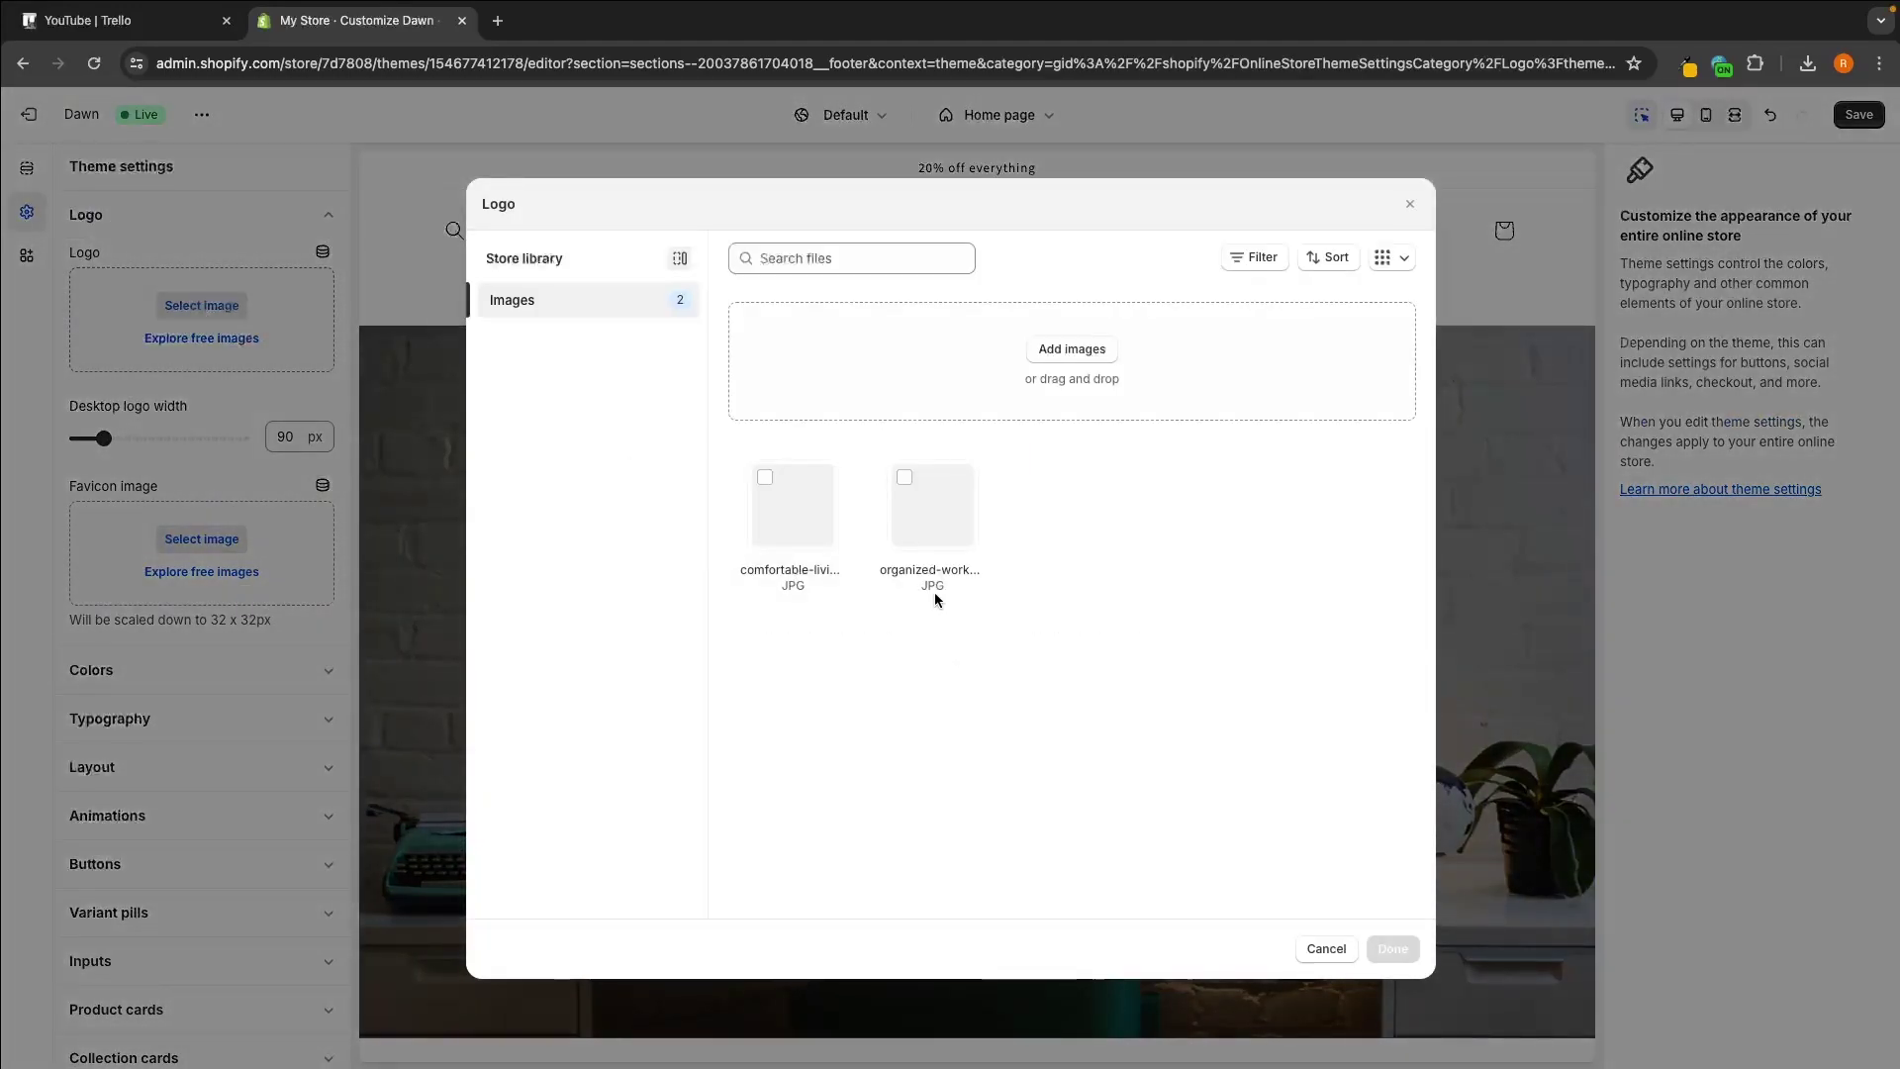
pyautogui.doubleClick(778, 539)
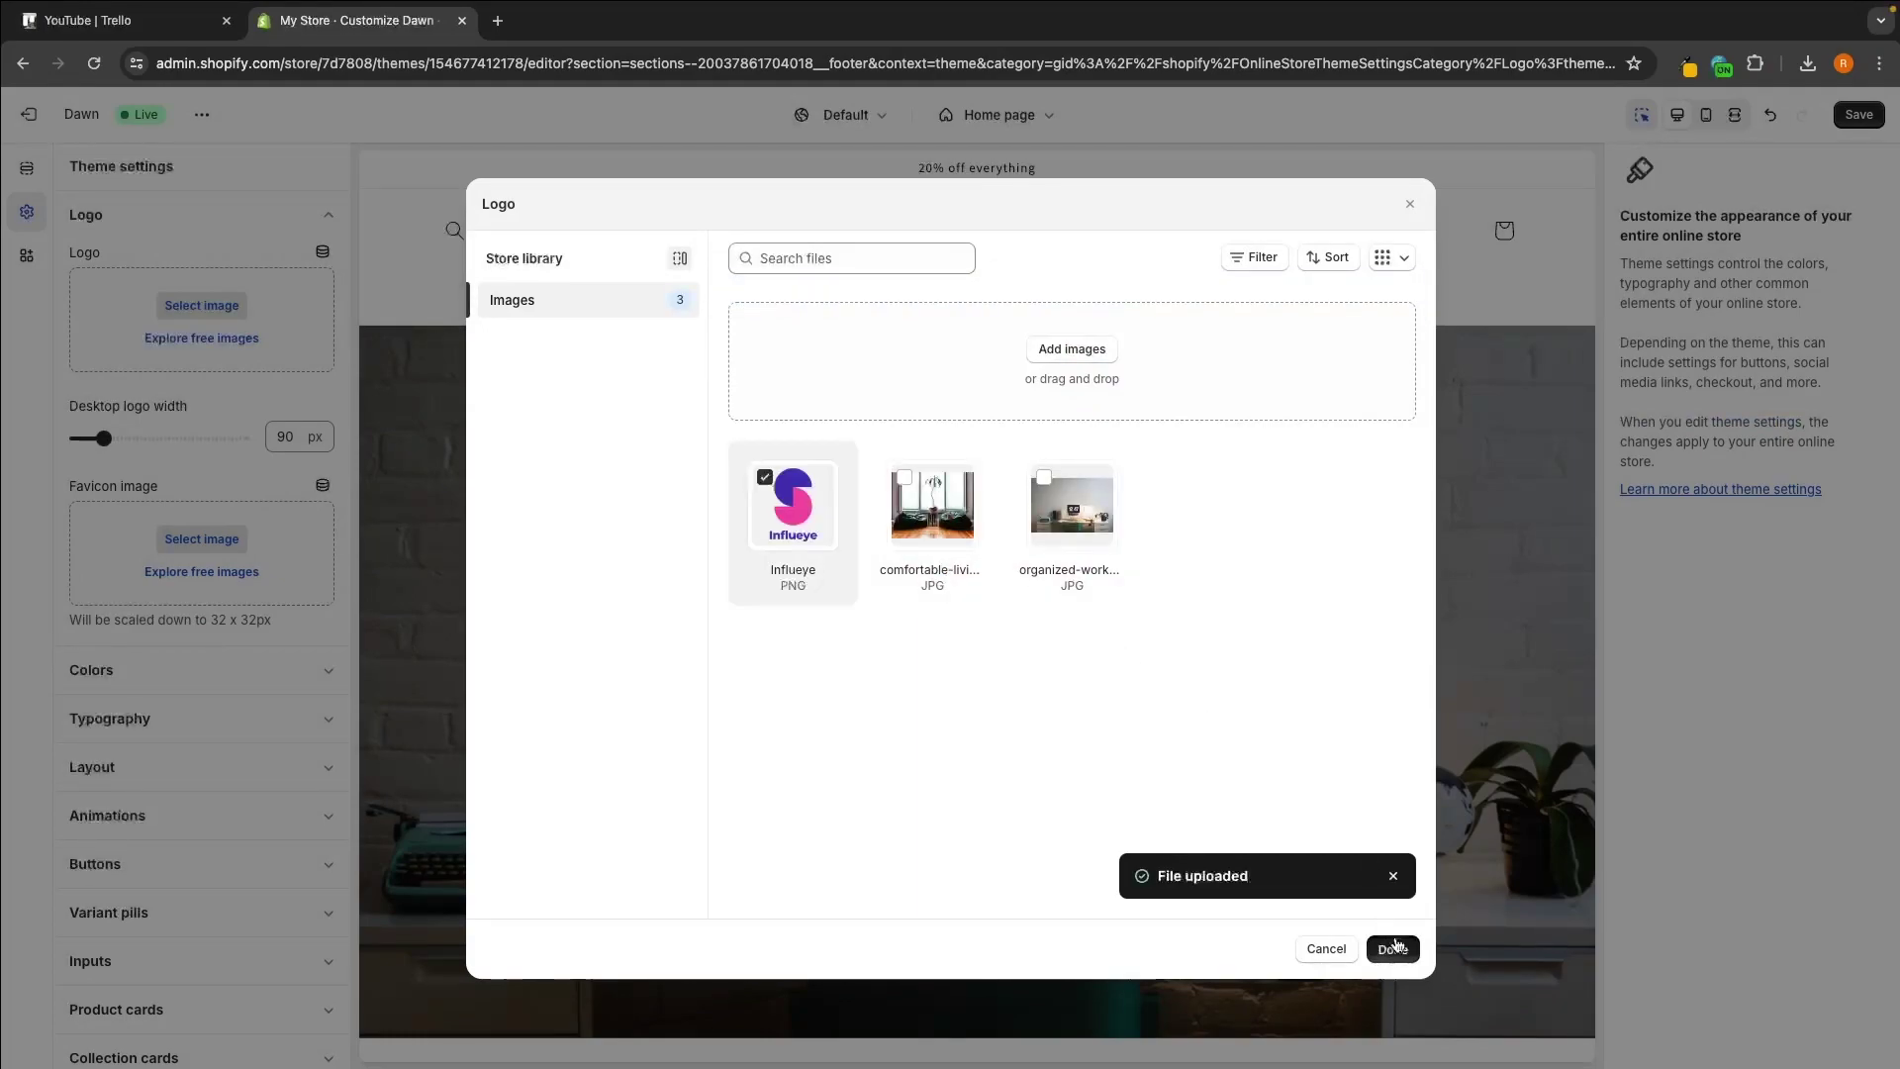
pyautogui.click(1392, 948)
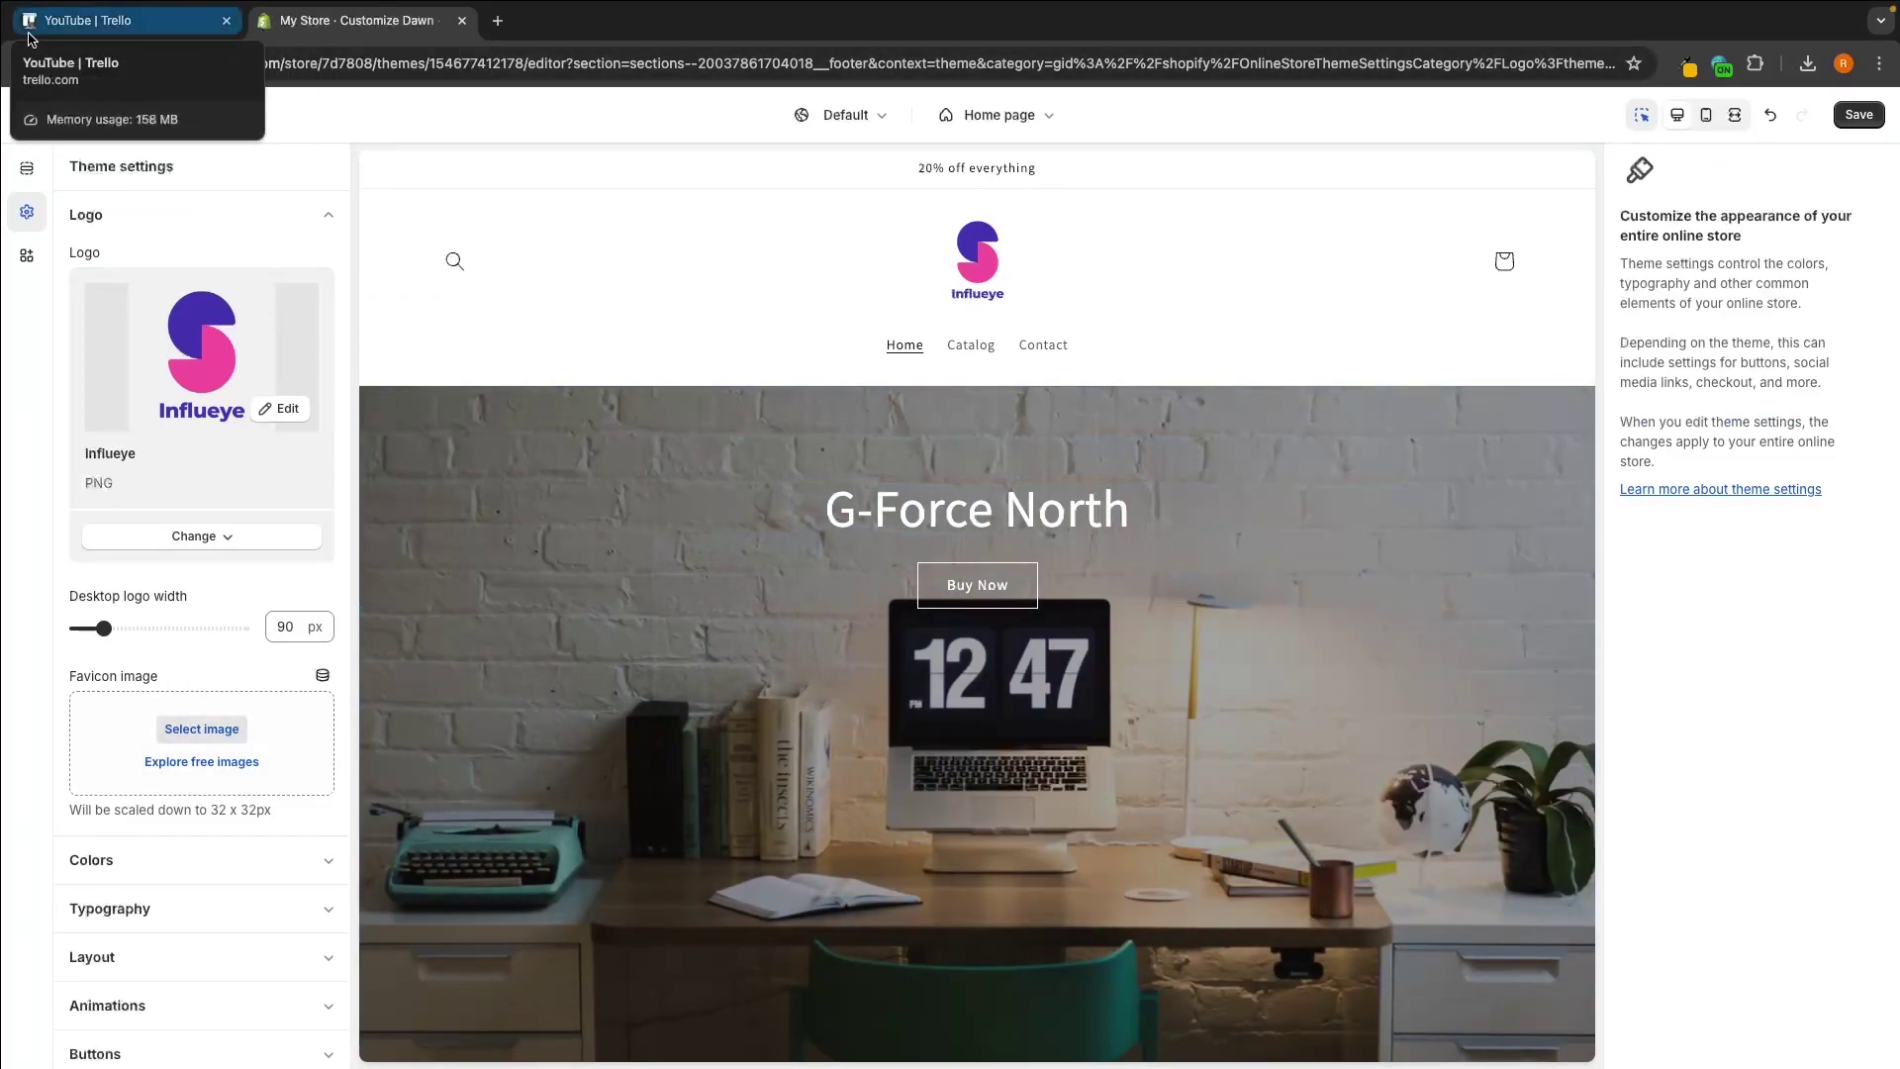
# Set the Influeye image from the store library as the favicon.
pyautogui.click(202, 729)
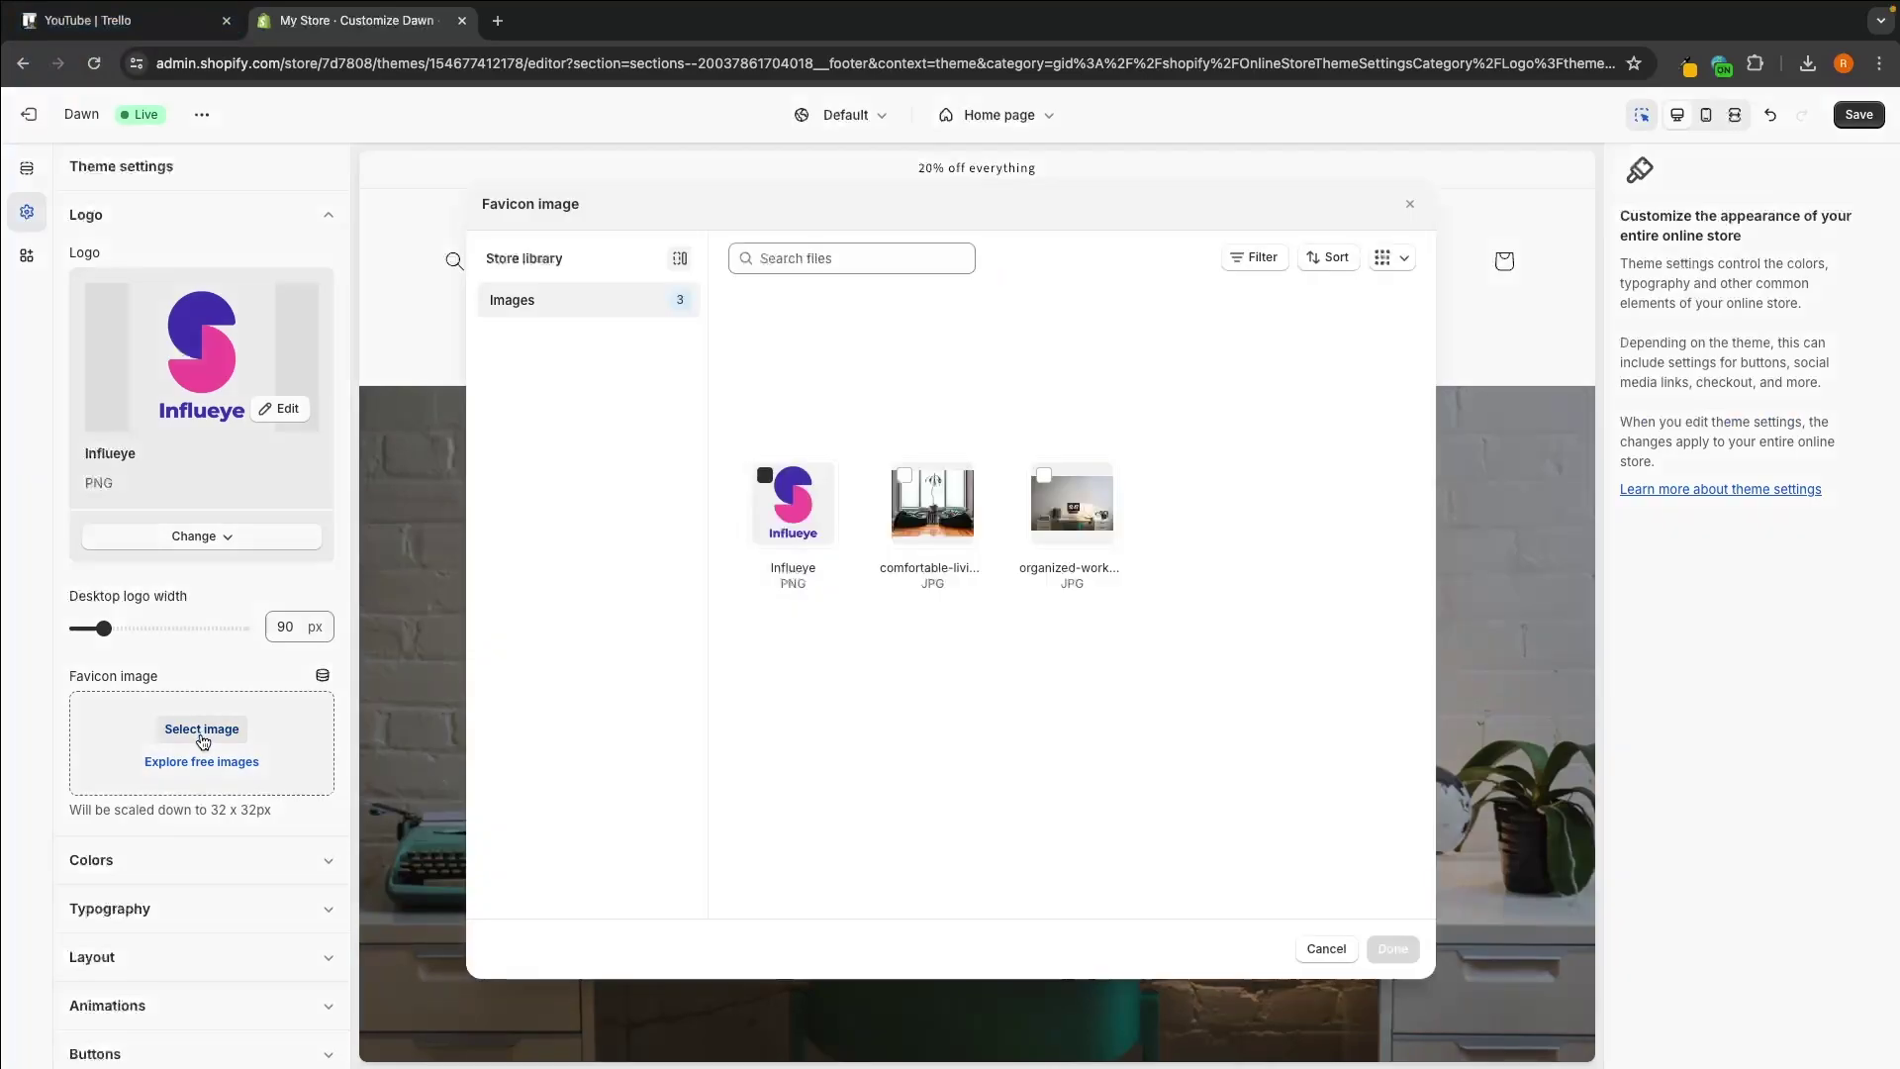
pyautogui.click(814, 493)
pyautogui.click(1393, 948)
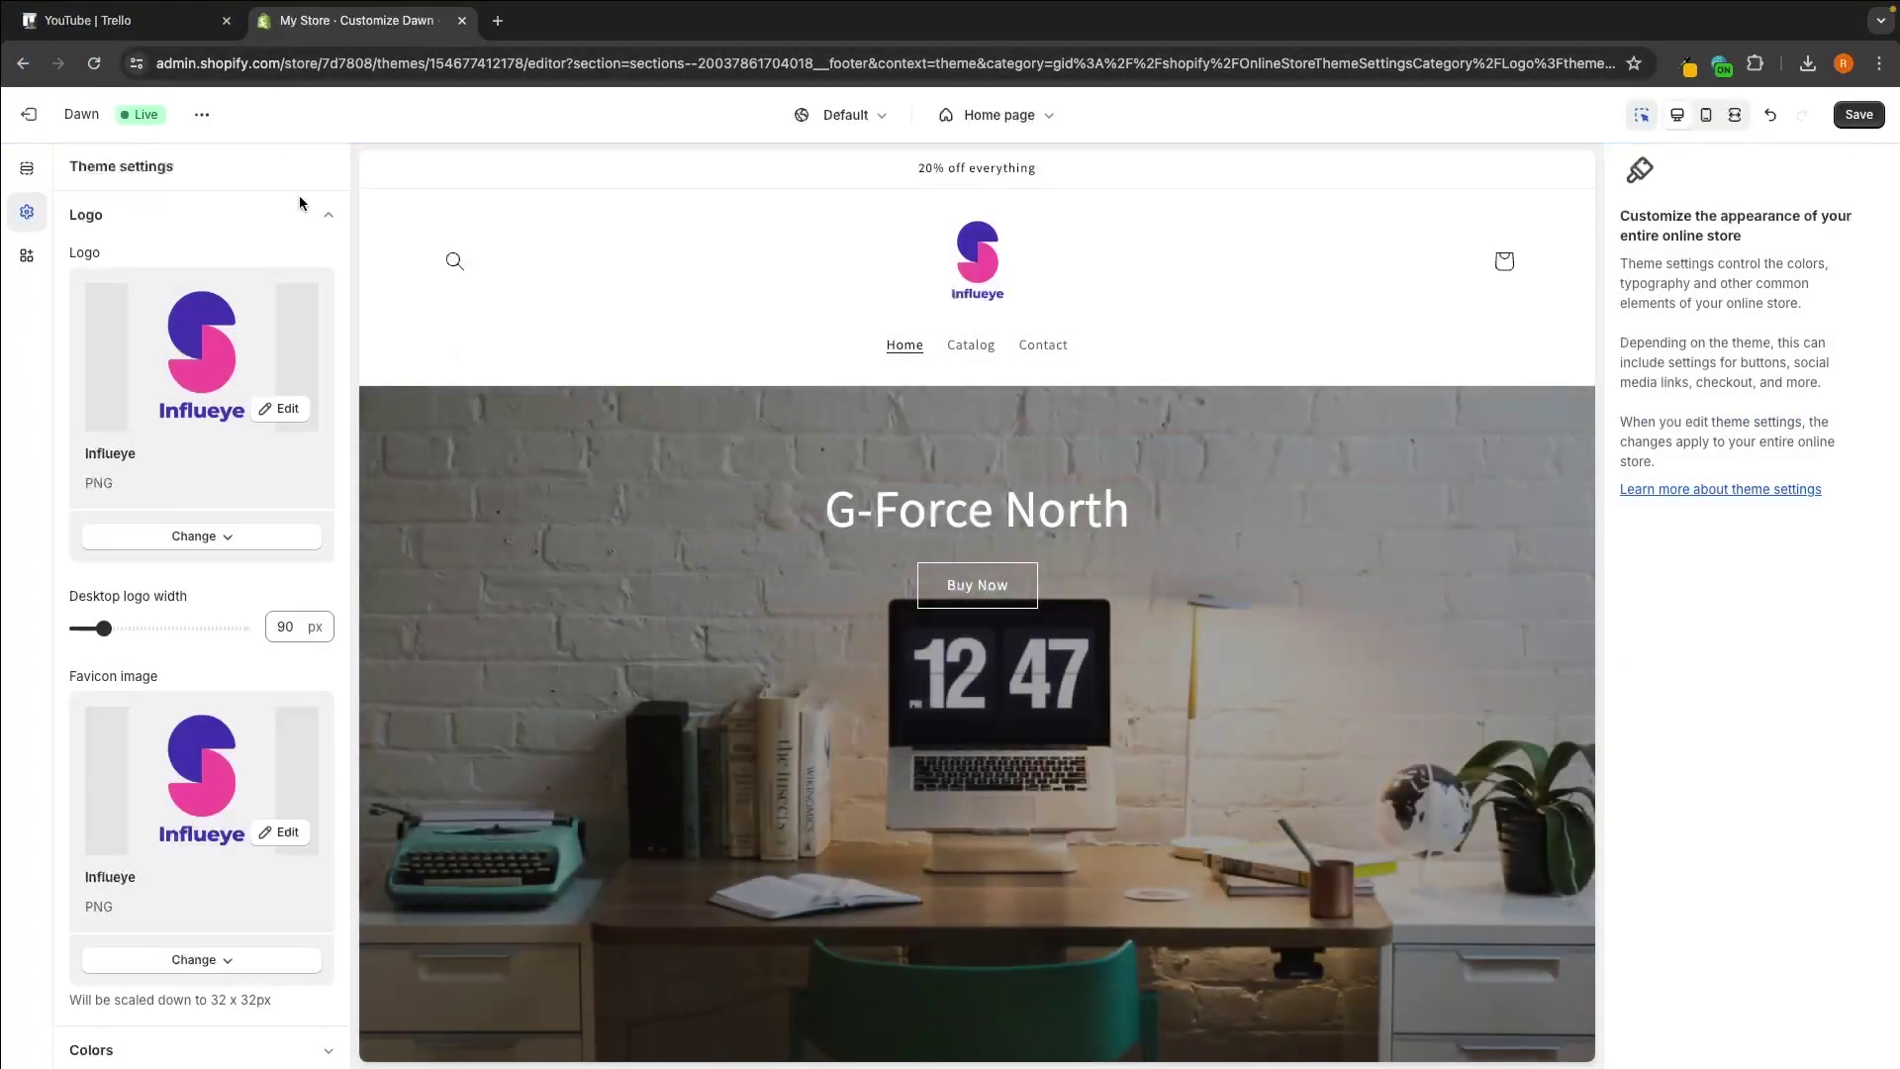
# Open color Scheme 1 for editing in the theme's color settings.
pyautogui.scroll(-3, 297, 715)
pyautogui.click(297, 718)
pyautogui.scroll(3, 277, 514)
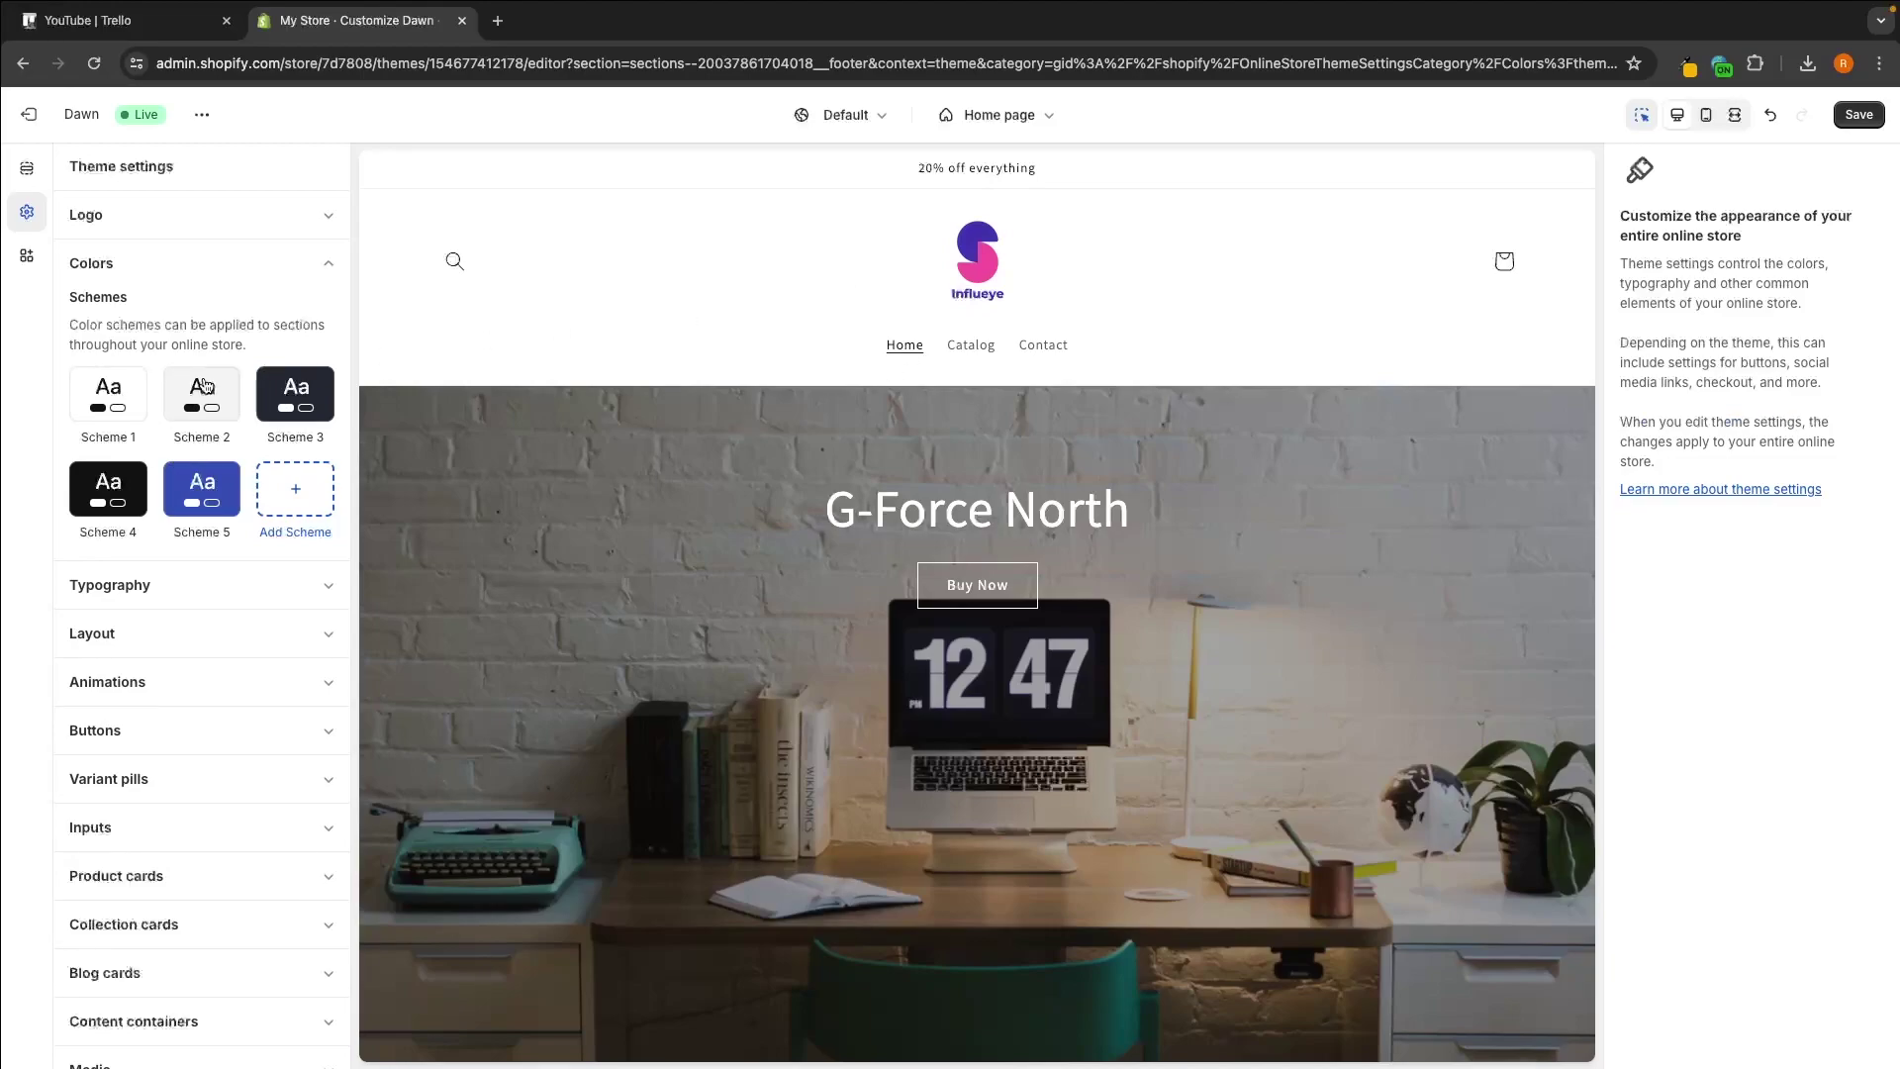
pyautogui.click(128, 395)
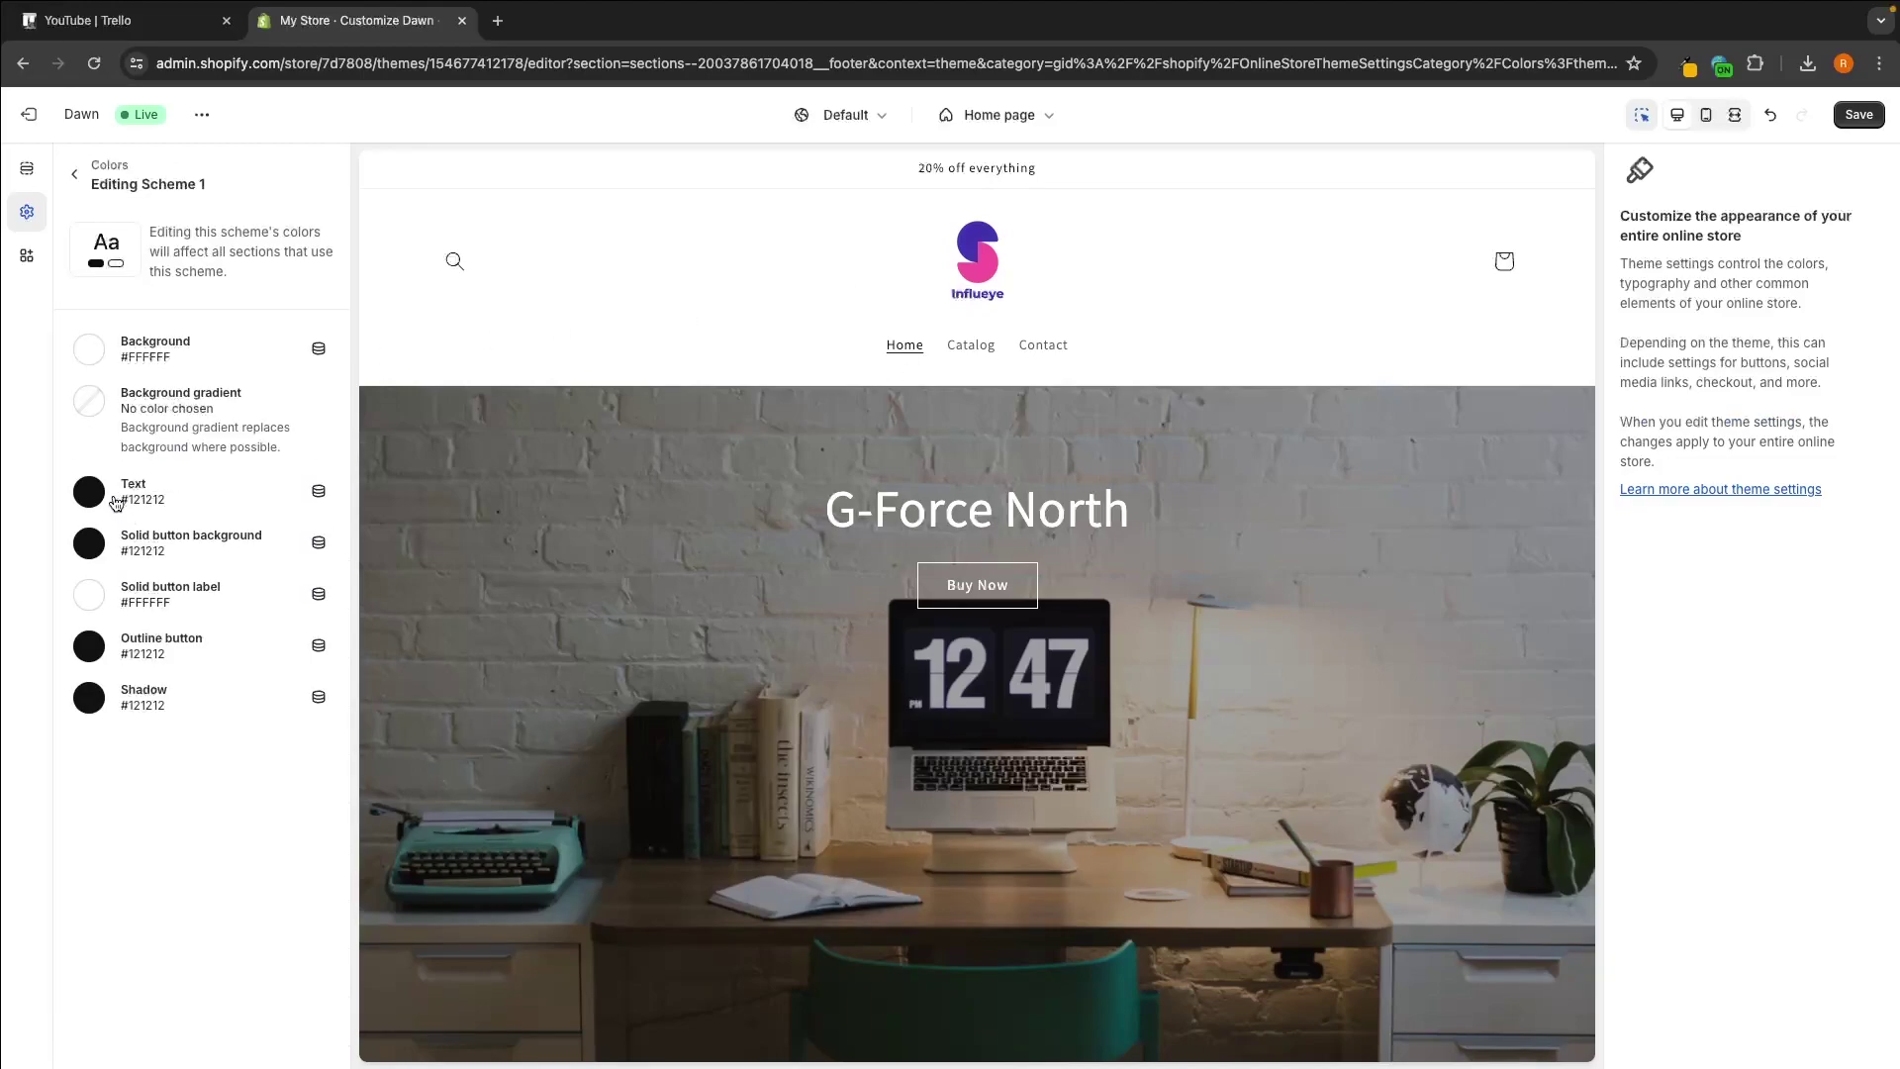
# Try red #FF0000 as the Scheme 1 background and return it to white #FFFFFF.
pyautogui.click(89, 349)
pyautogui.moveTo(199, 407); pyautogui.dragTo(247, 379)
pyautogui.scroll(-10, 740, 447)
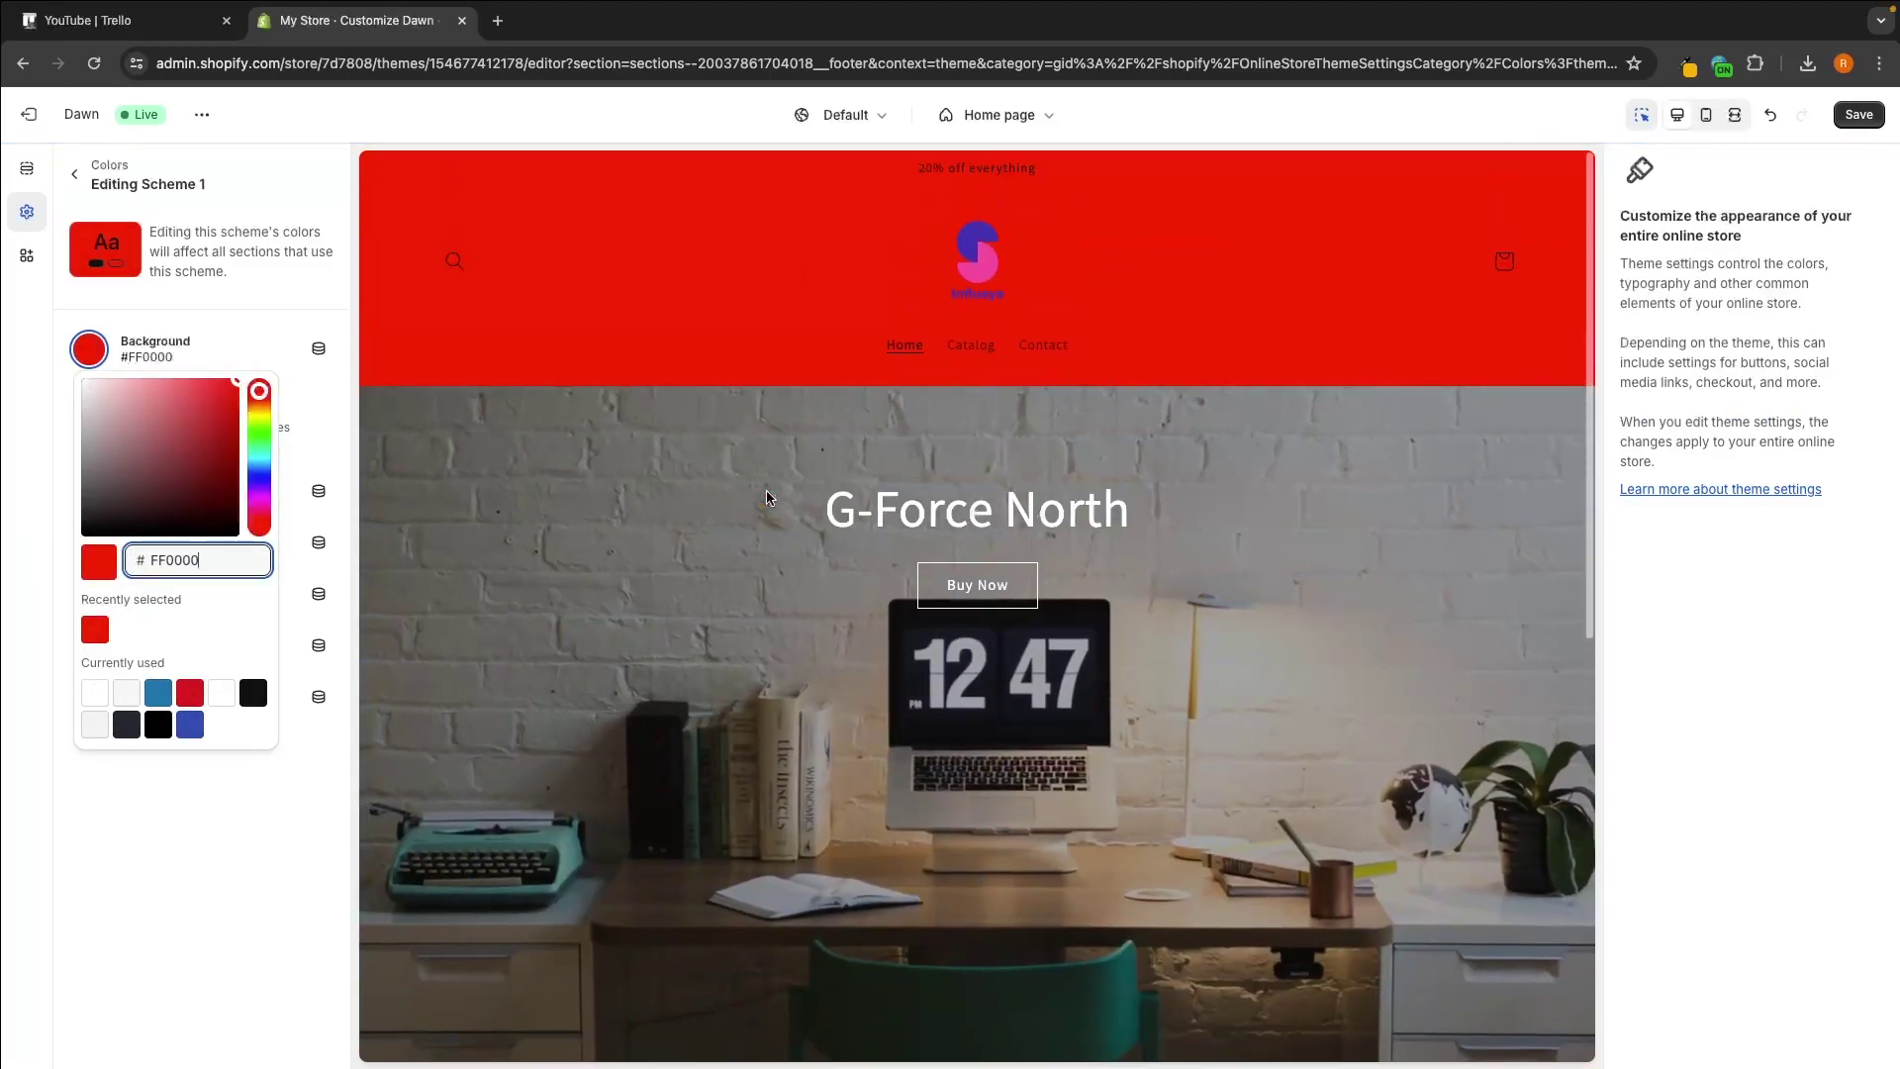
pyautogui.moveTo(205, 472); pyautogui.dragTo(69, 377)
pyautogui.click(68, 377)
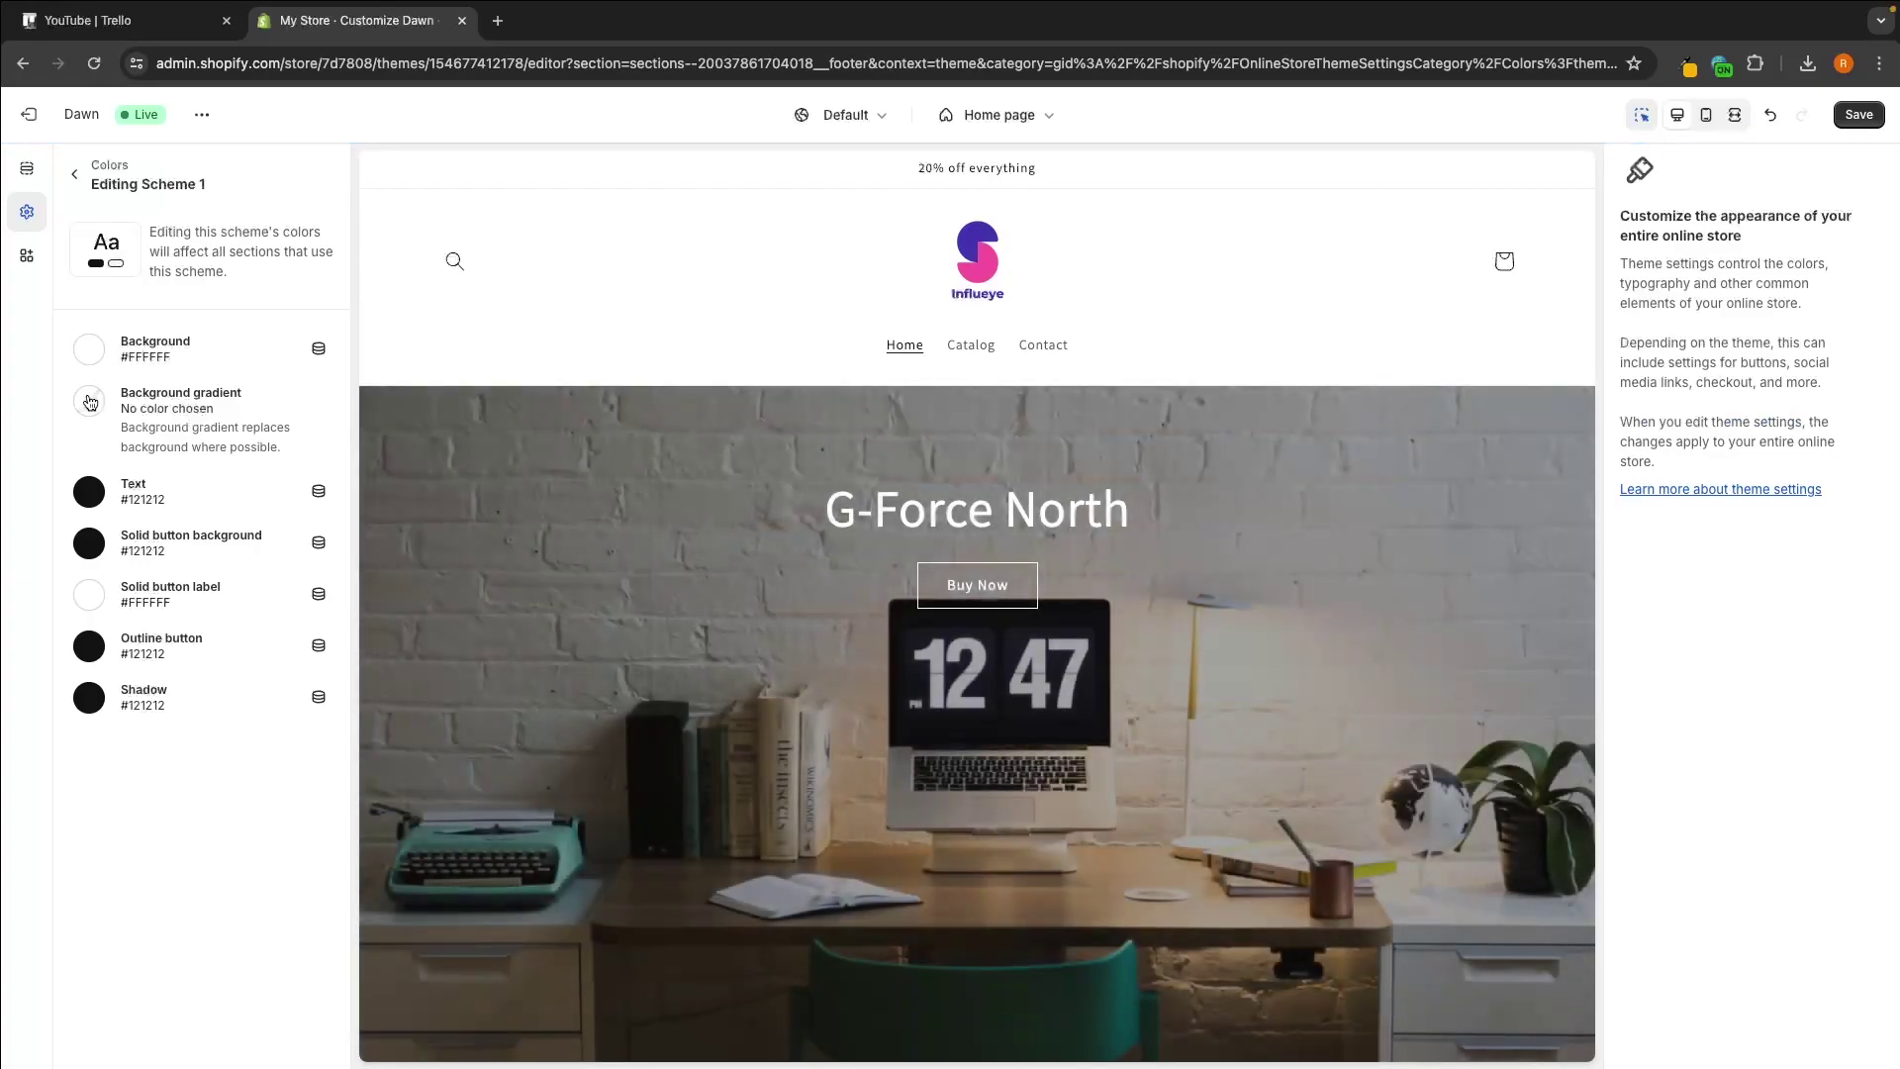
# Try a blue, magenta and yellow linear gradient as the Scheme 1 background gradient and clear it again.
pyautogui.click(89, 401)
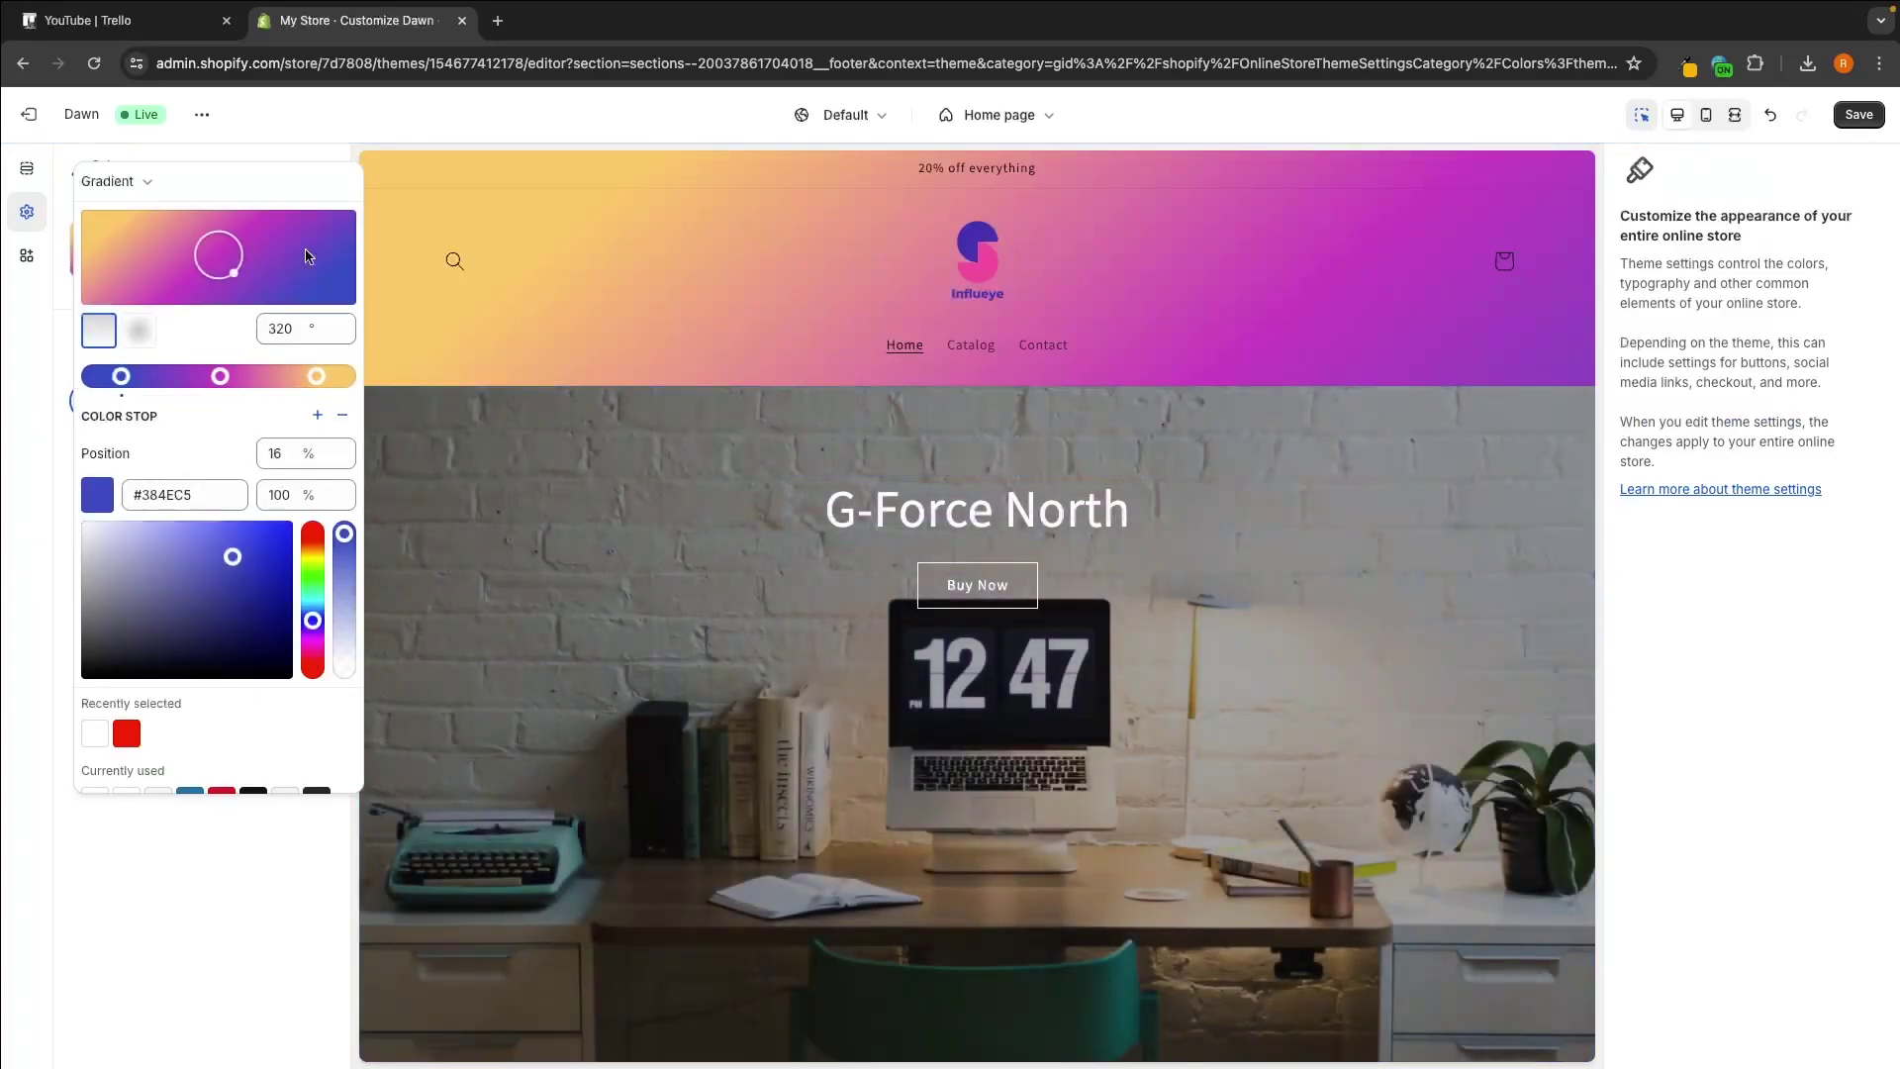
pyautogui.click(208, 159)
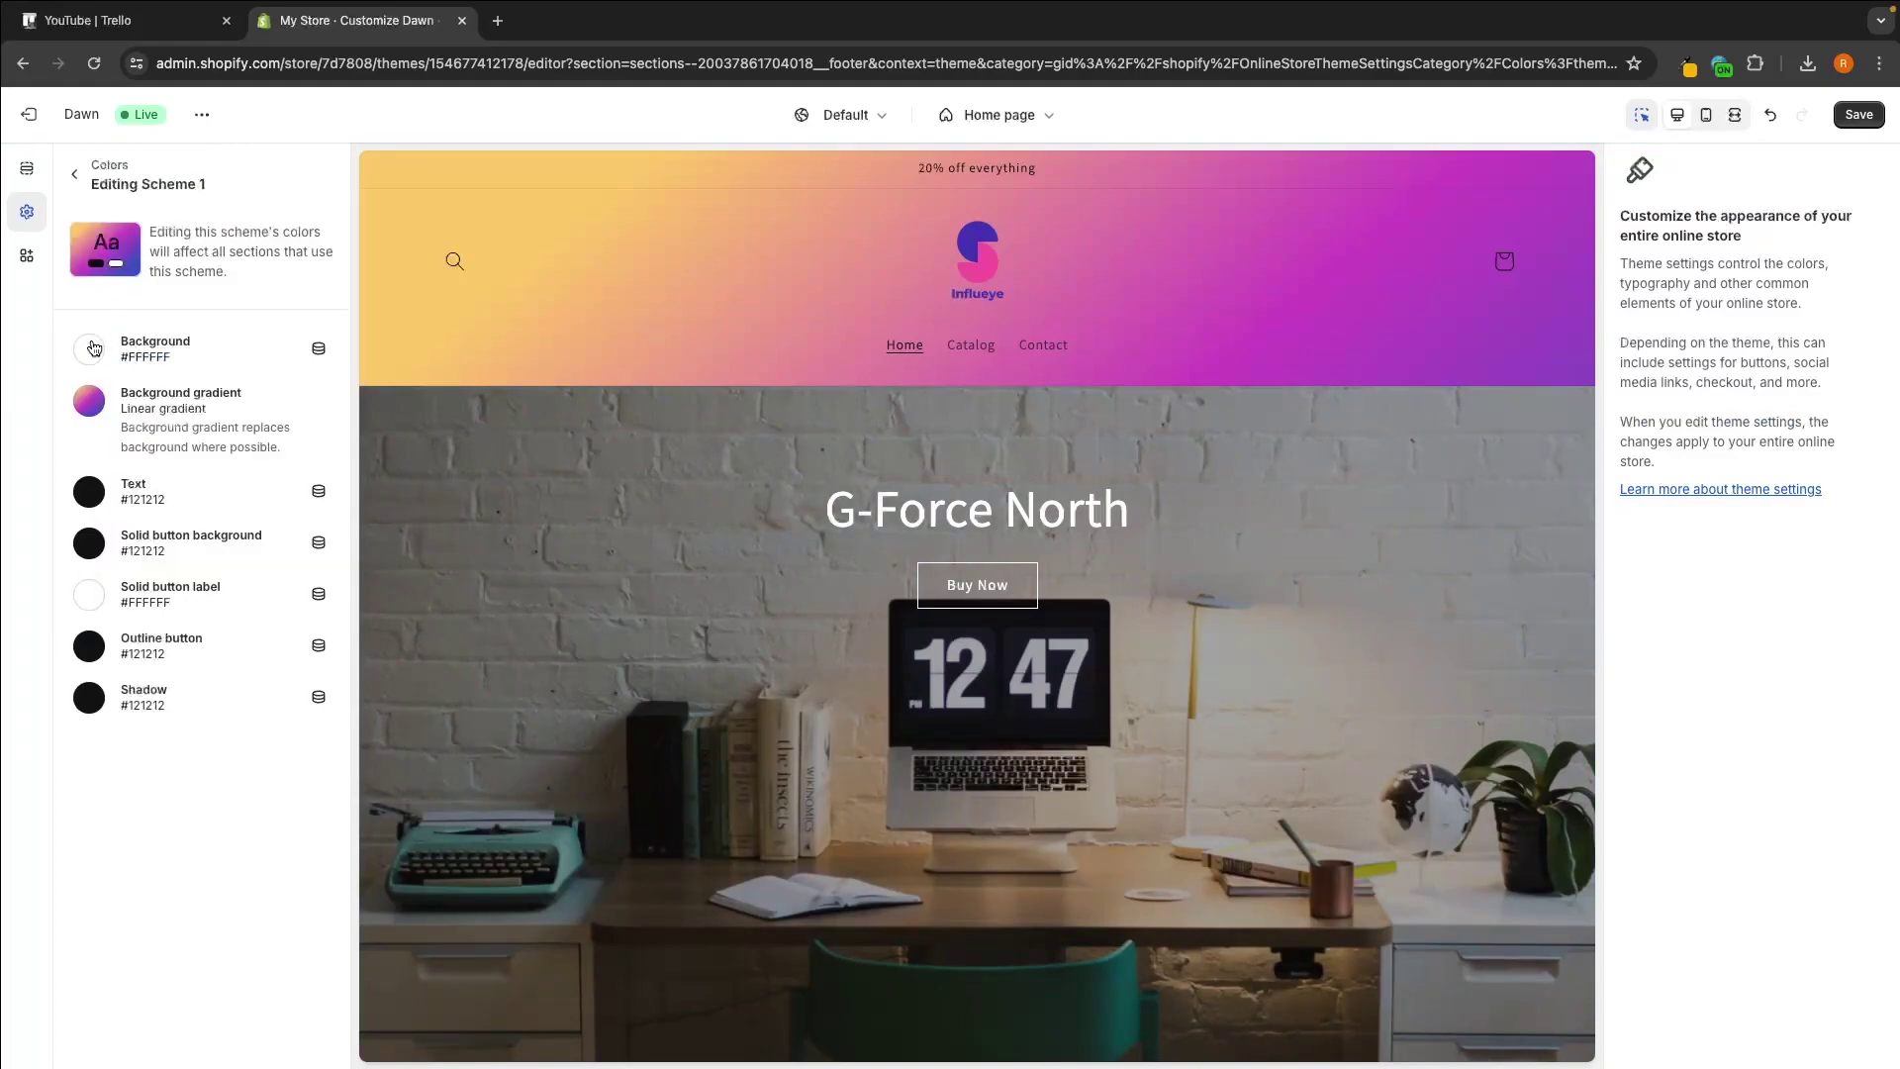
pyautogui.click(155, 347)
pyautogui.click(94, 629)
pyautogui.click(216, 840)
pyautogui.click(90, 403)
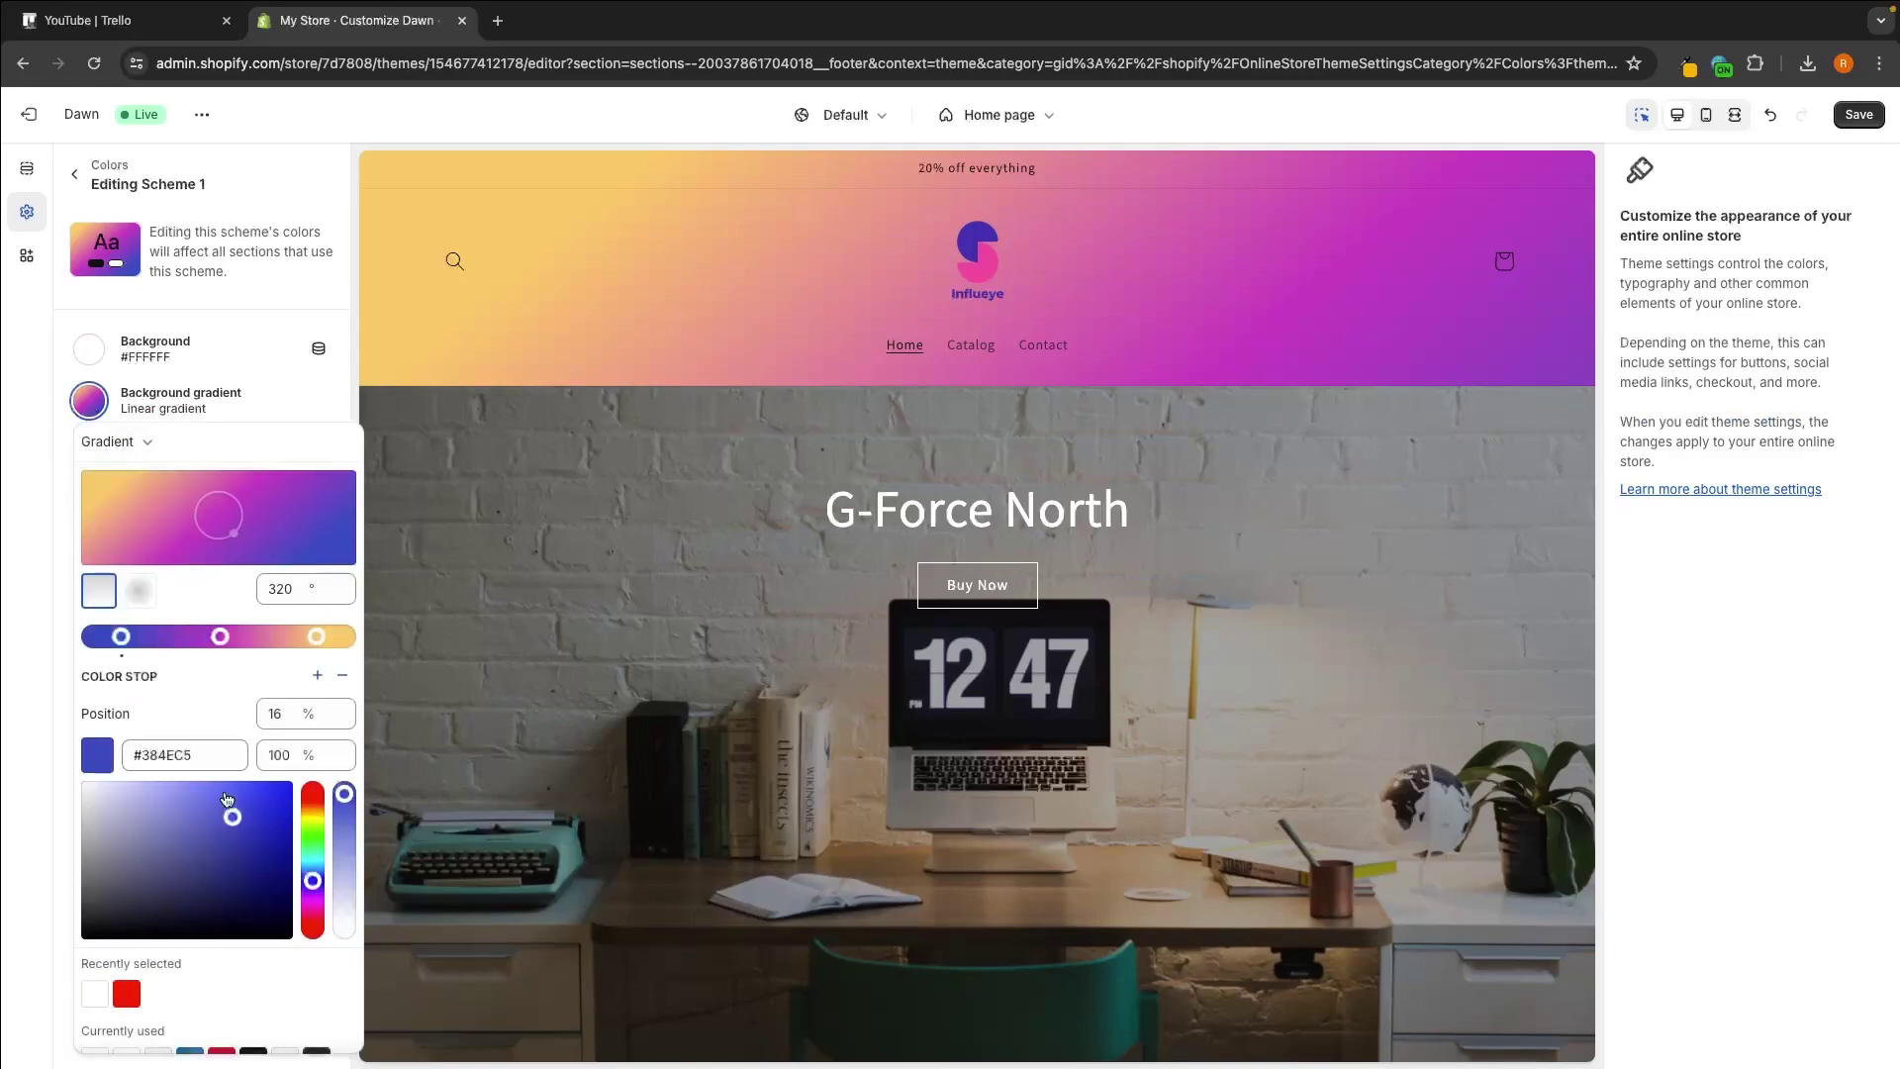
pyautogui.scroll(-2, 225, 798)
pyautogui.click(148, 1031)
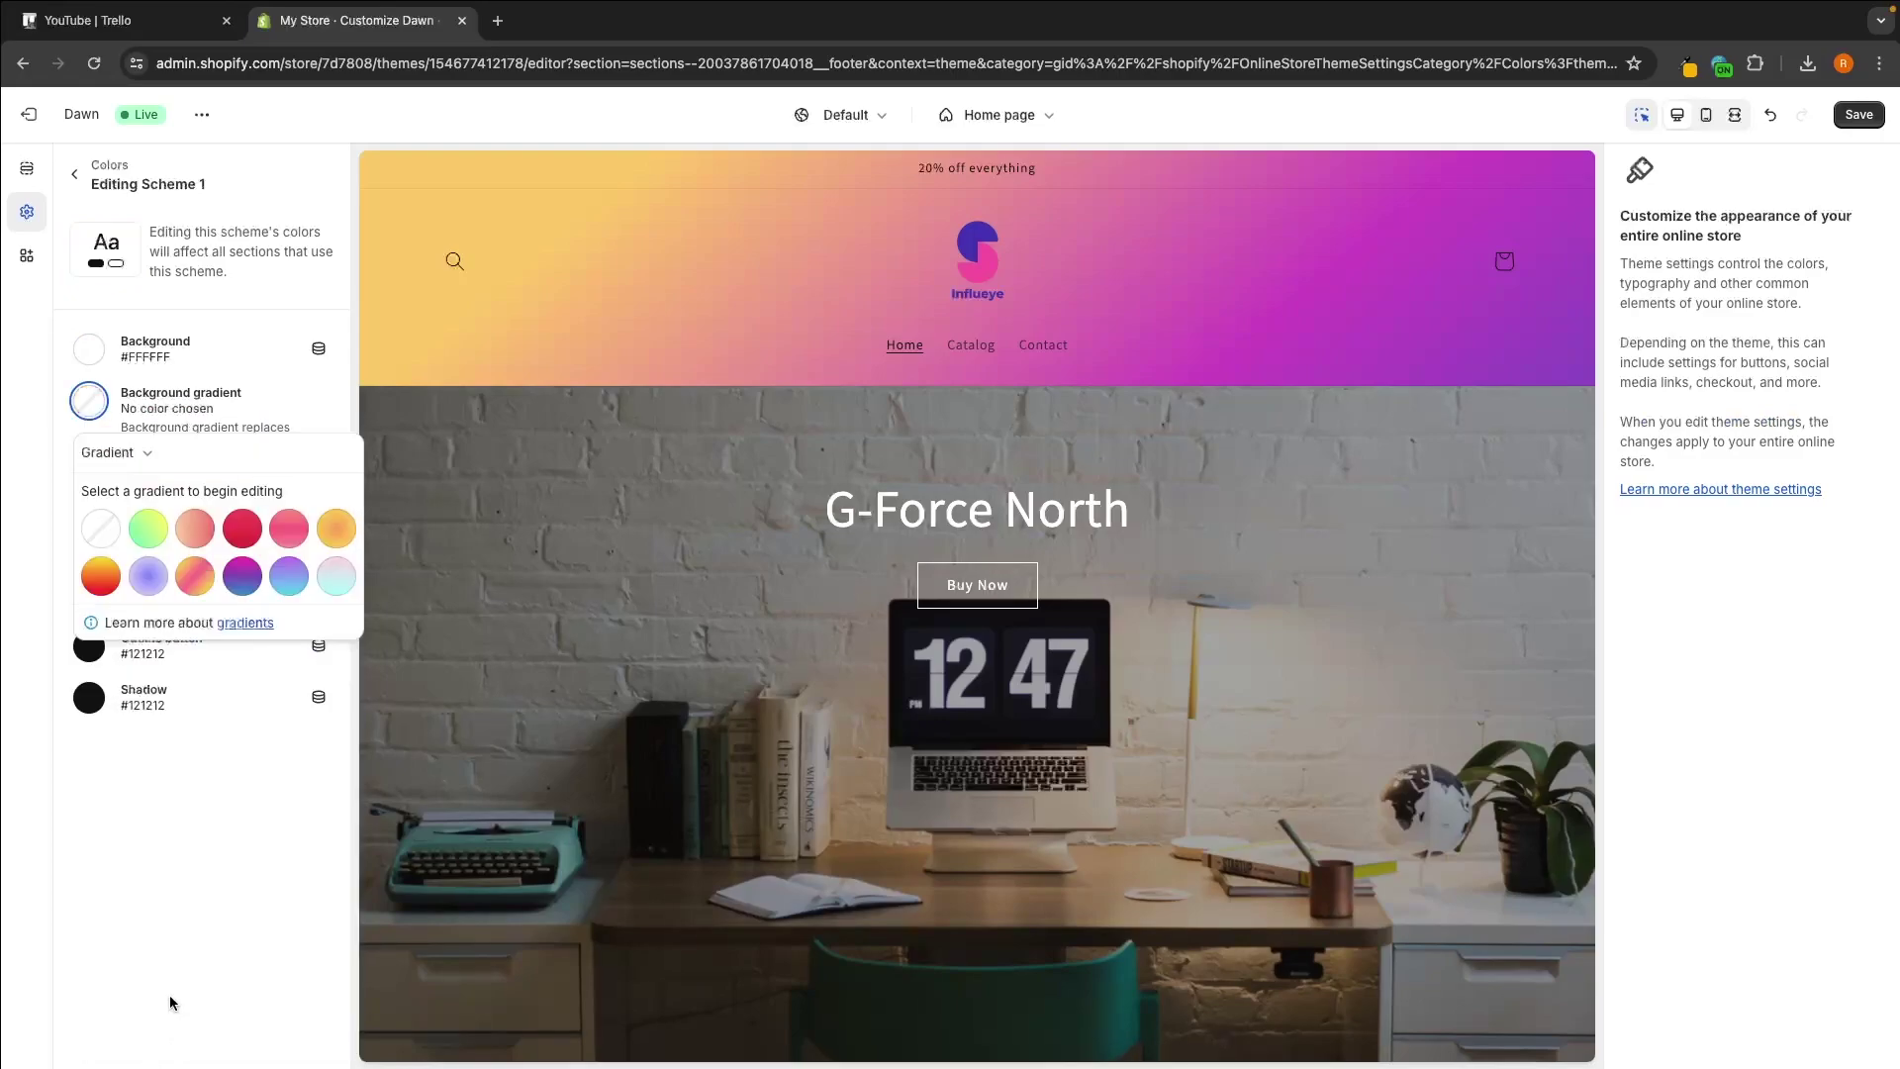
pyautogui.click(226, 784)
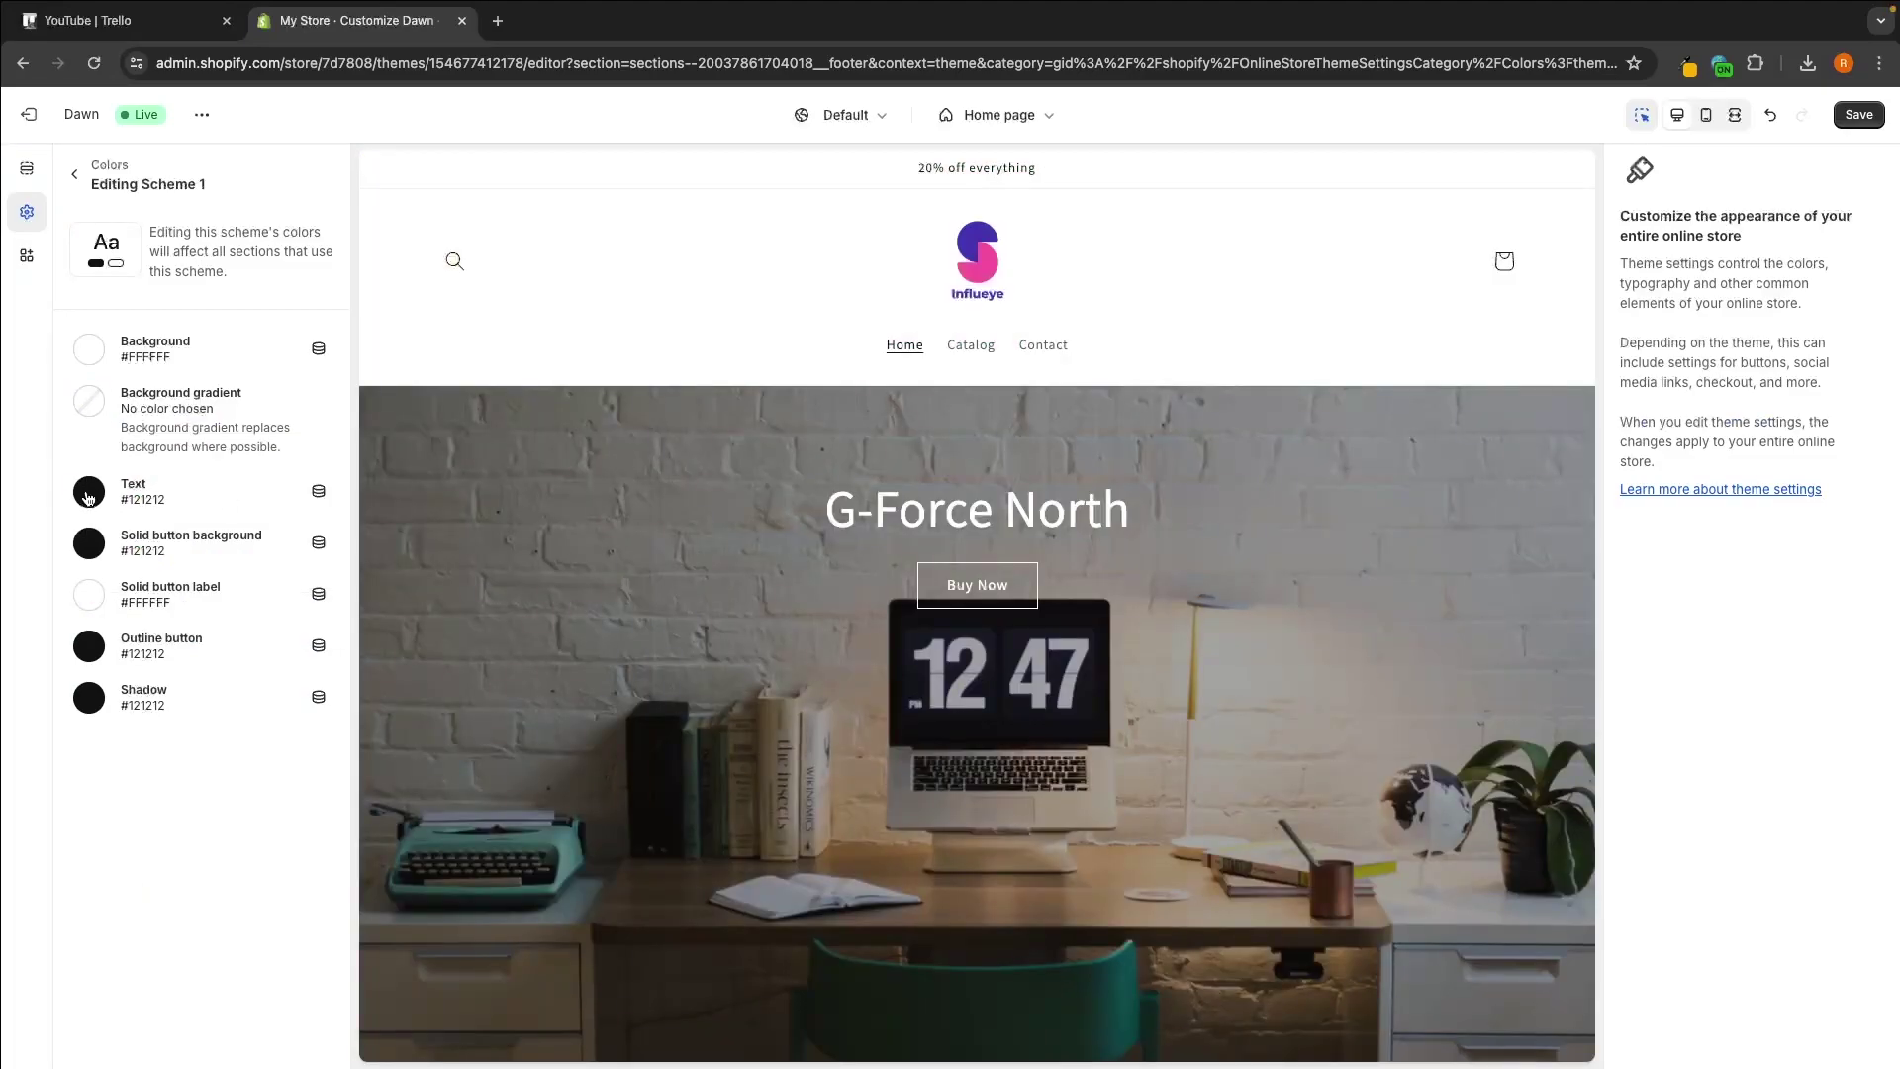
# Set Scheme 1's text color to red #FD0000, and its solid button background, solid button label and outline button colors to #000000.
pyautogui.click(90, 492)
pyautogui.moveTo(149, 535); pyautogui.dragTo(246, 528)
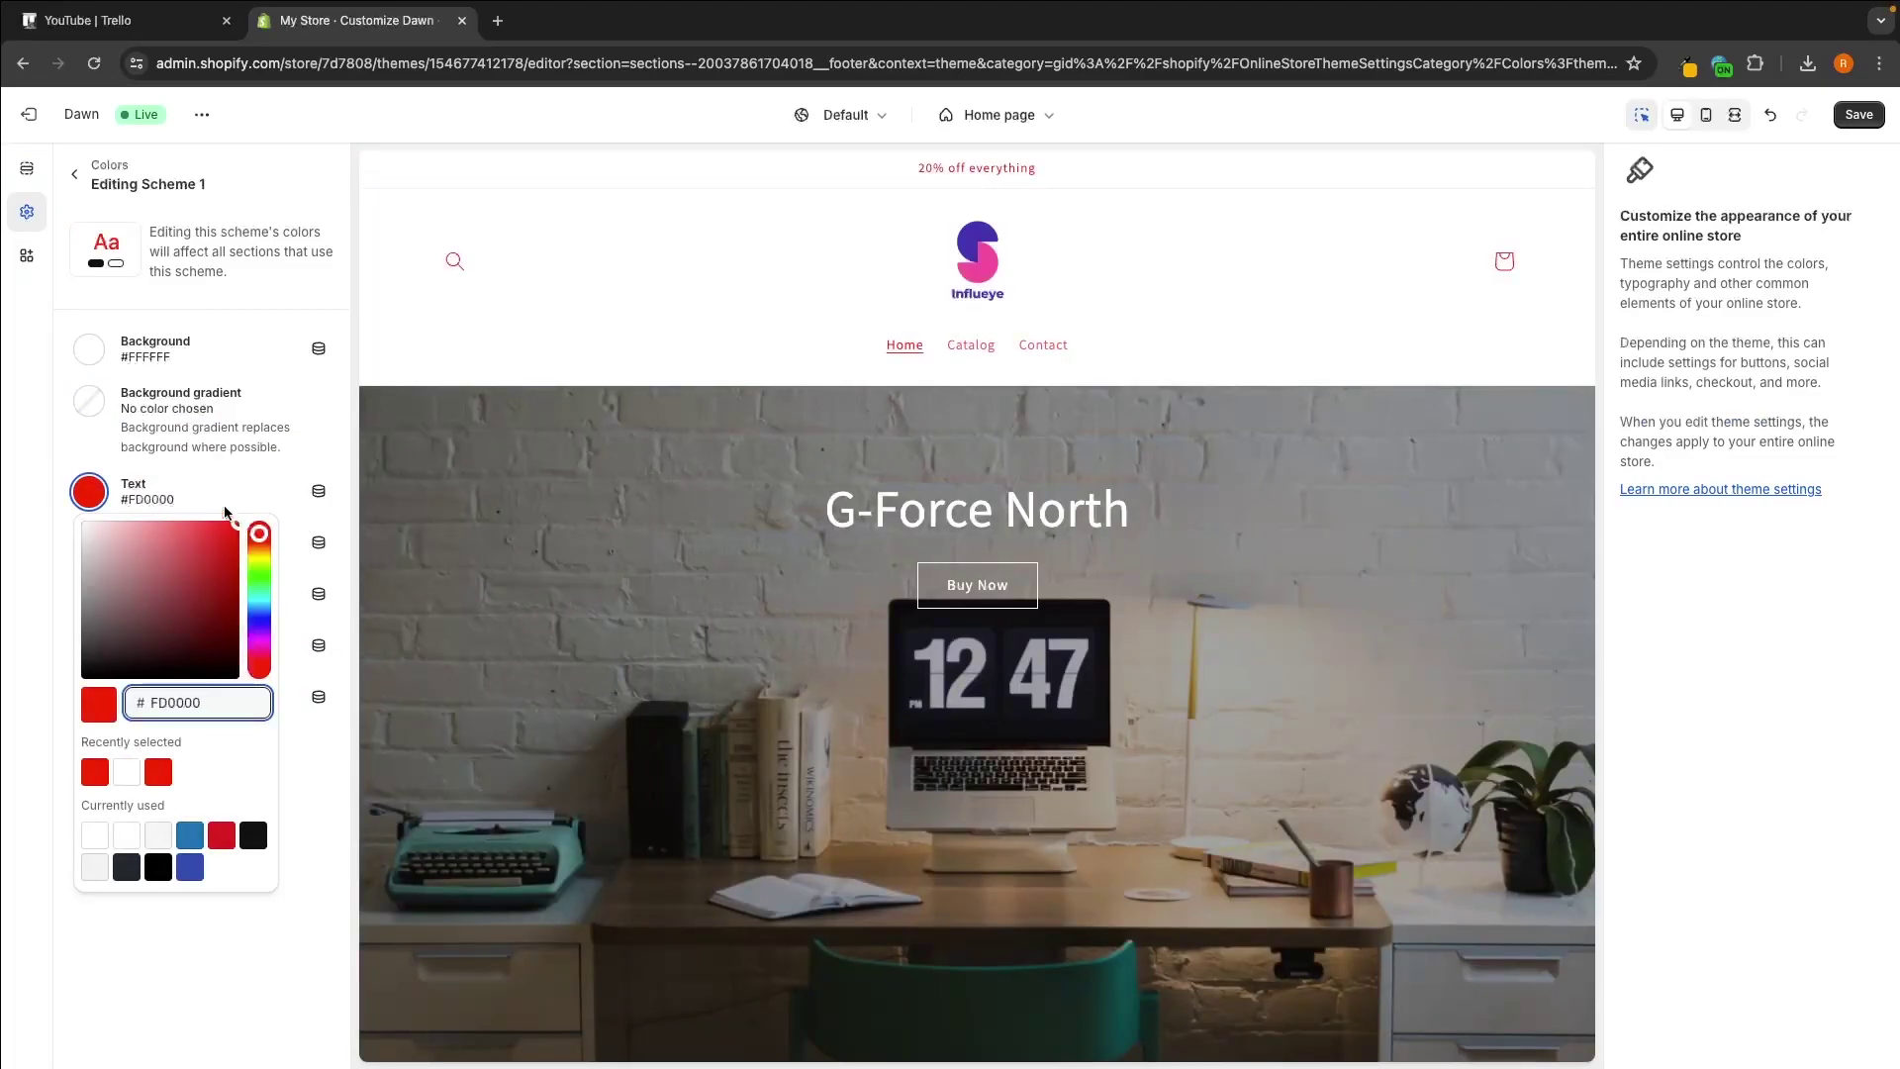
pyautogui.click(297, 517)
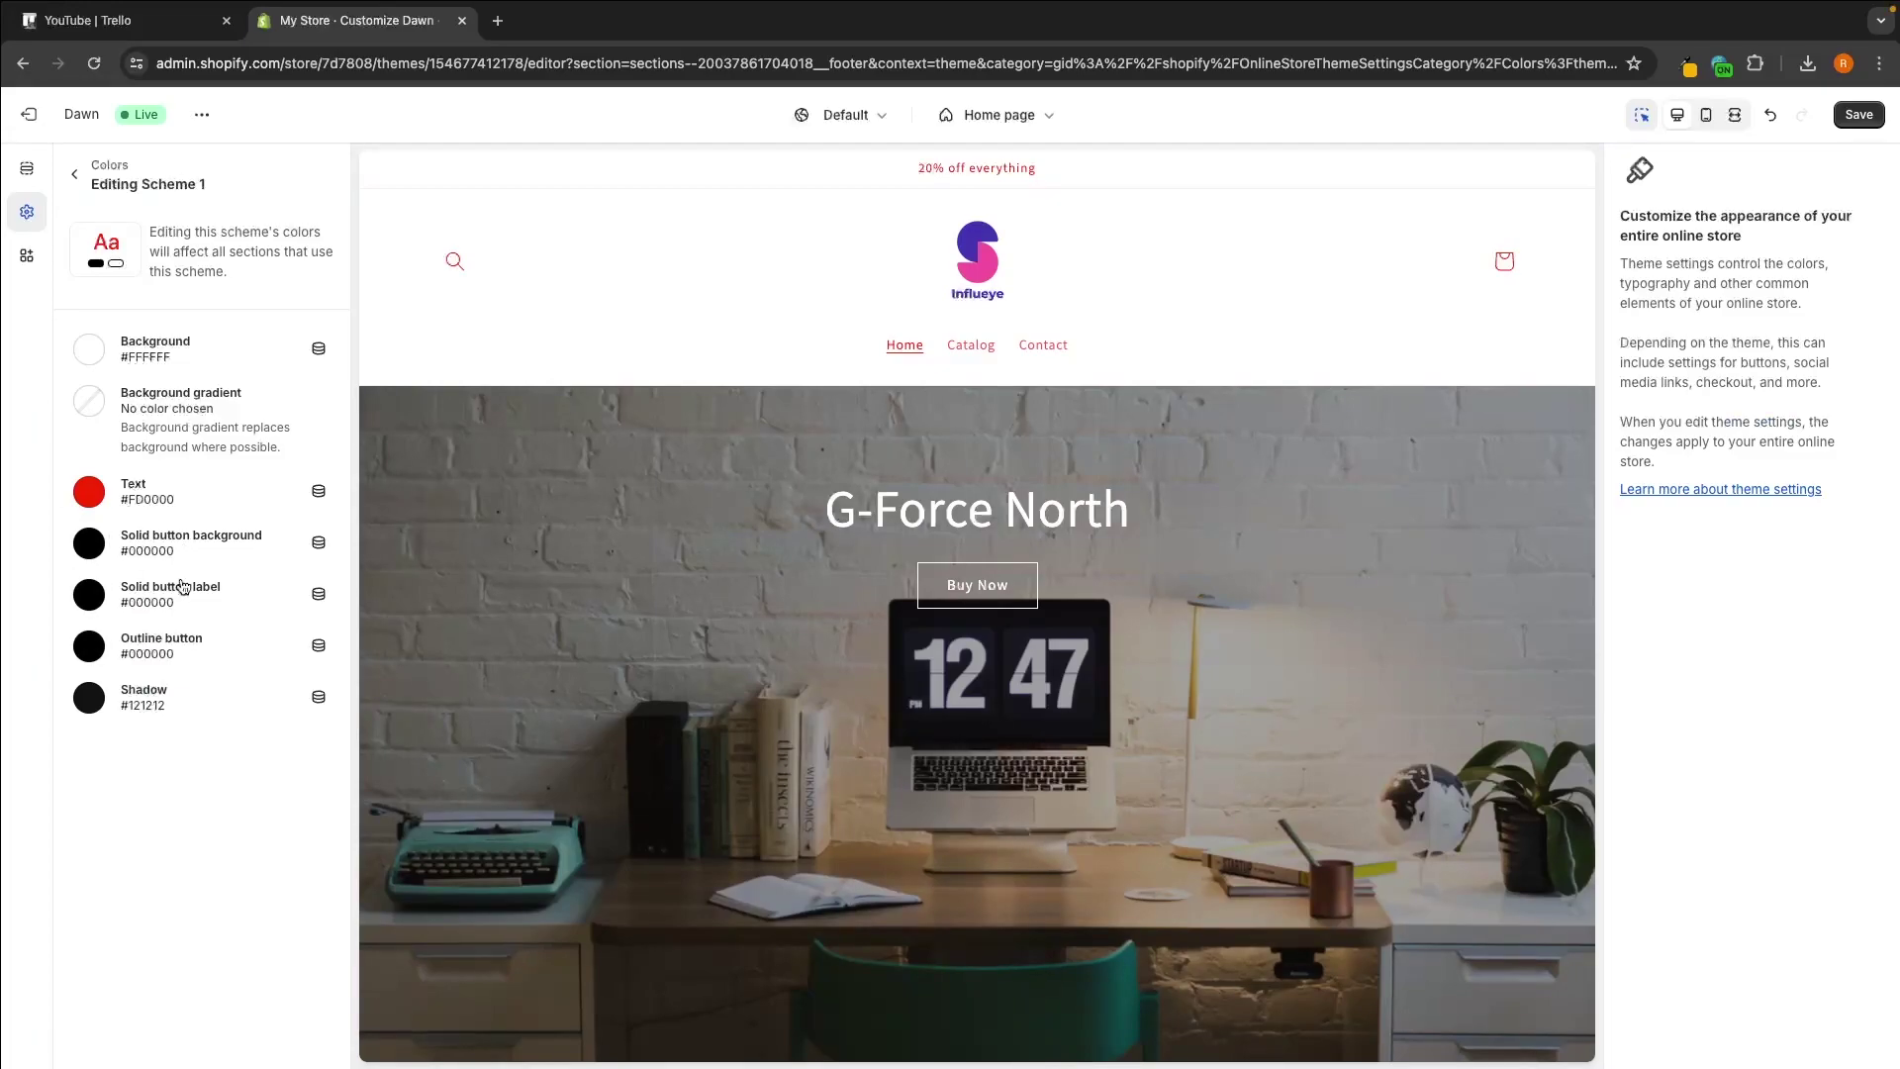
pyautogui.click(75, 176)
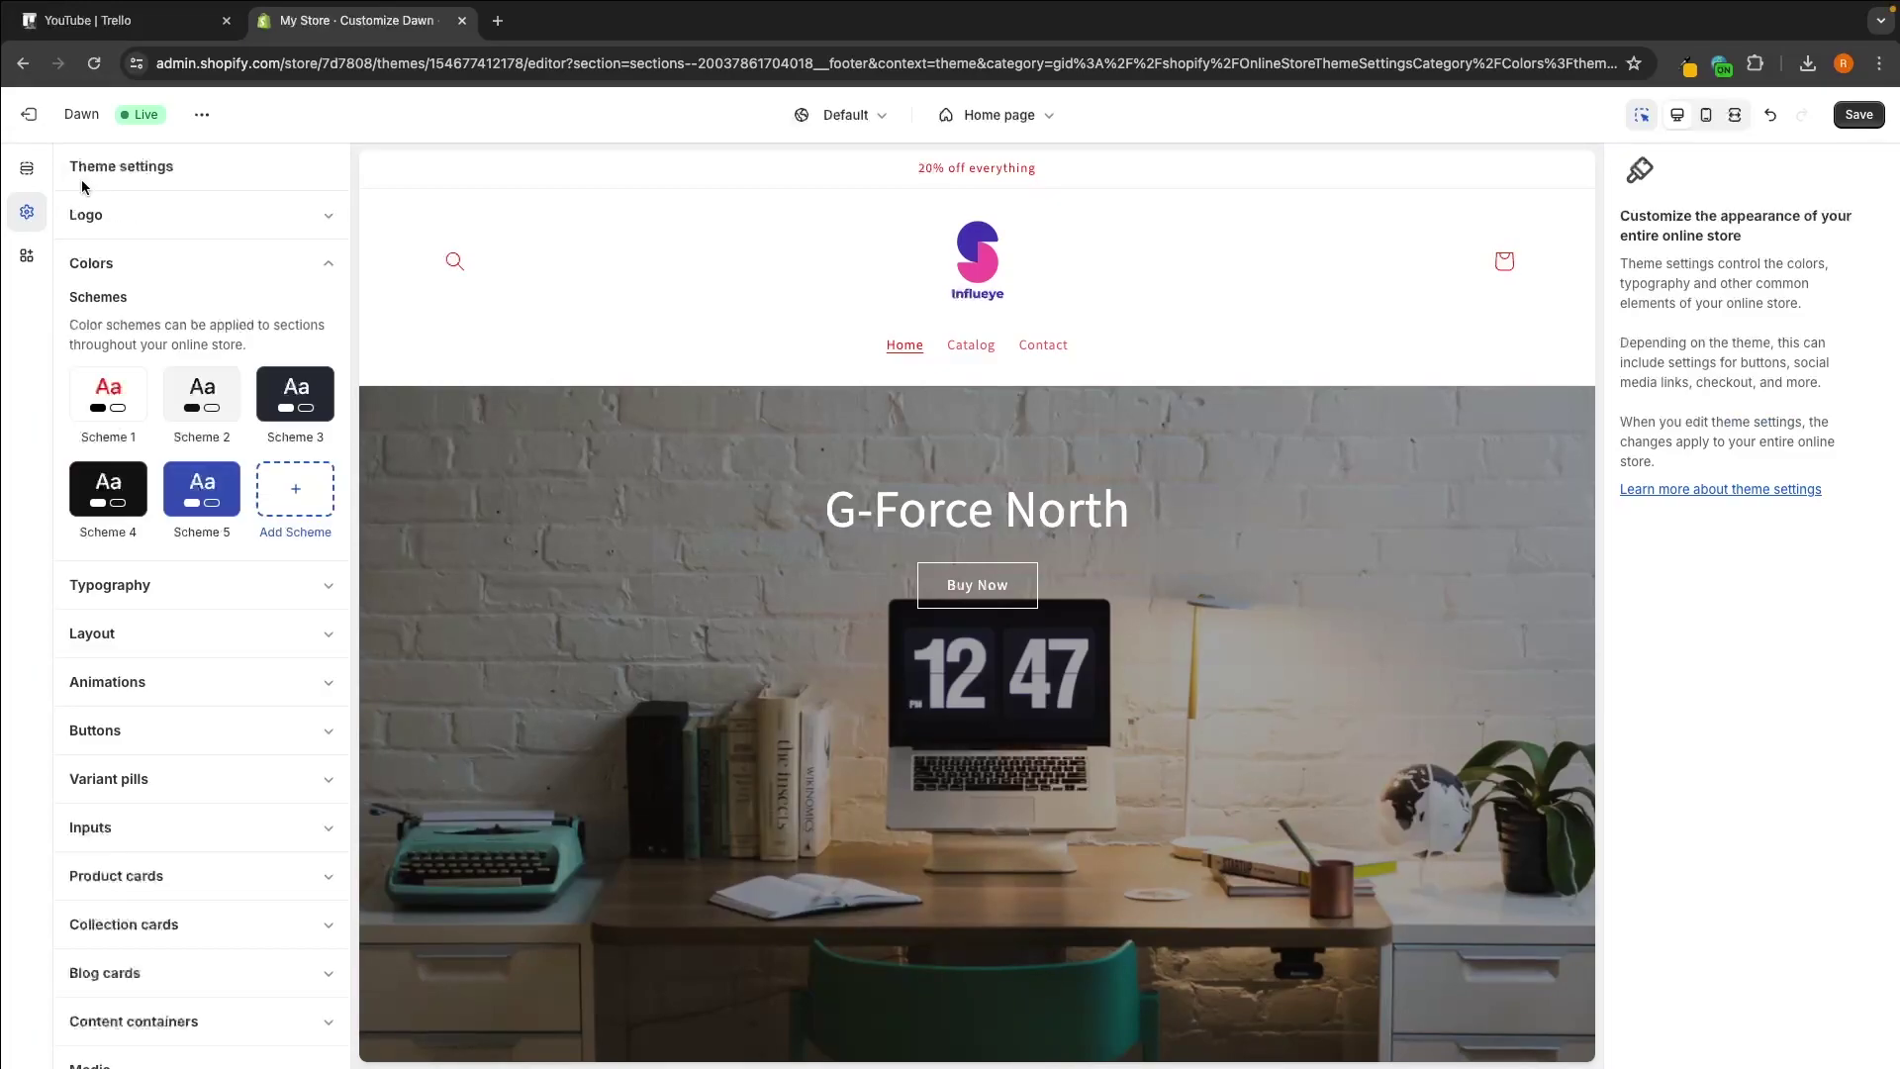
pyautogui.click(196, 268)
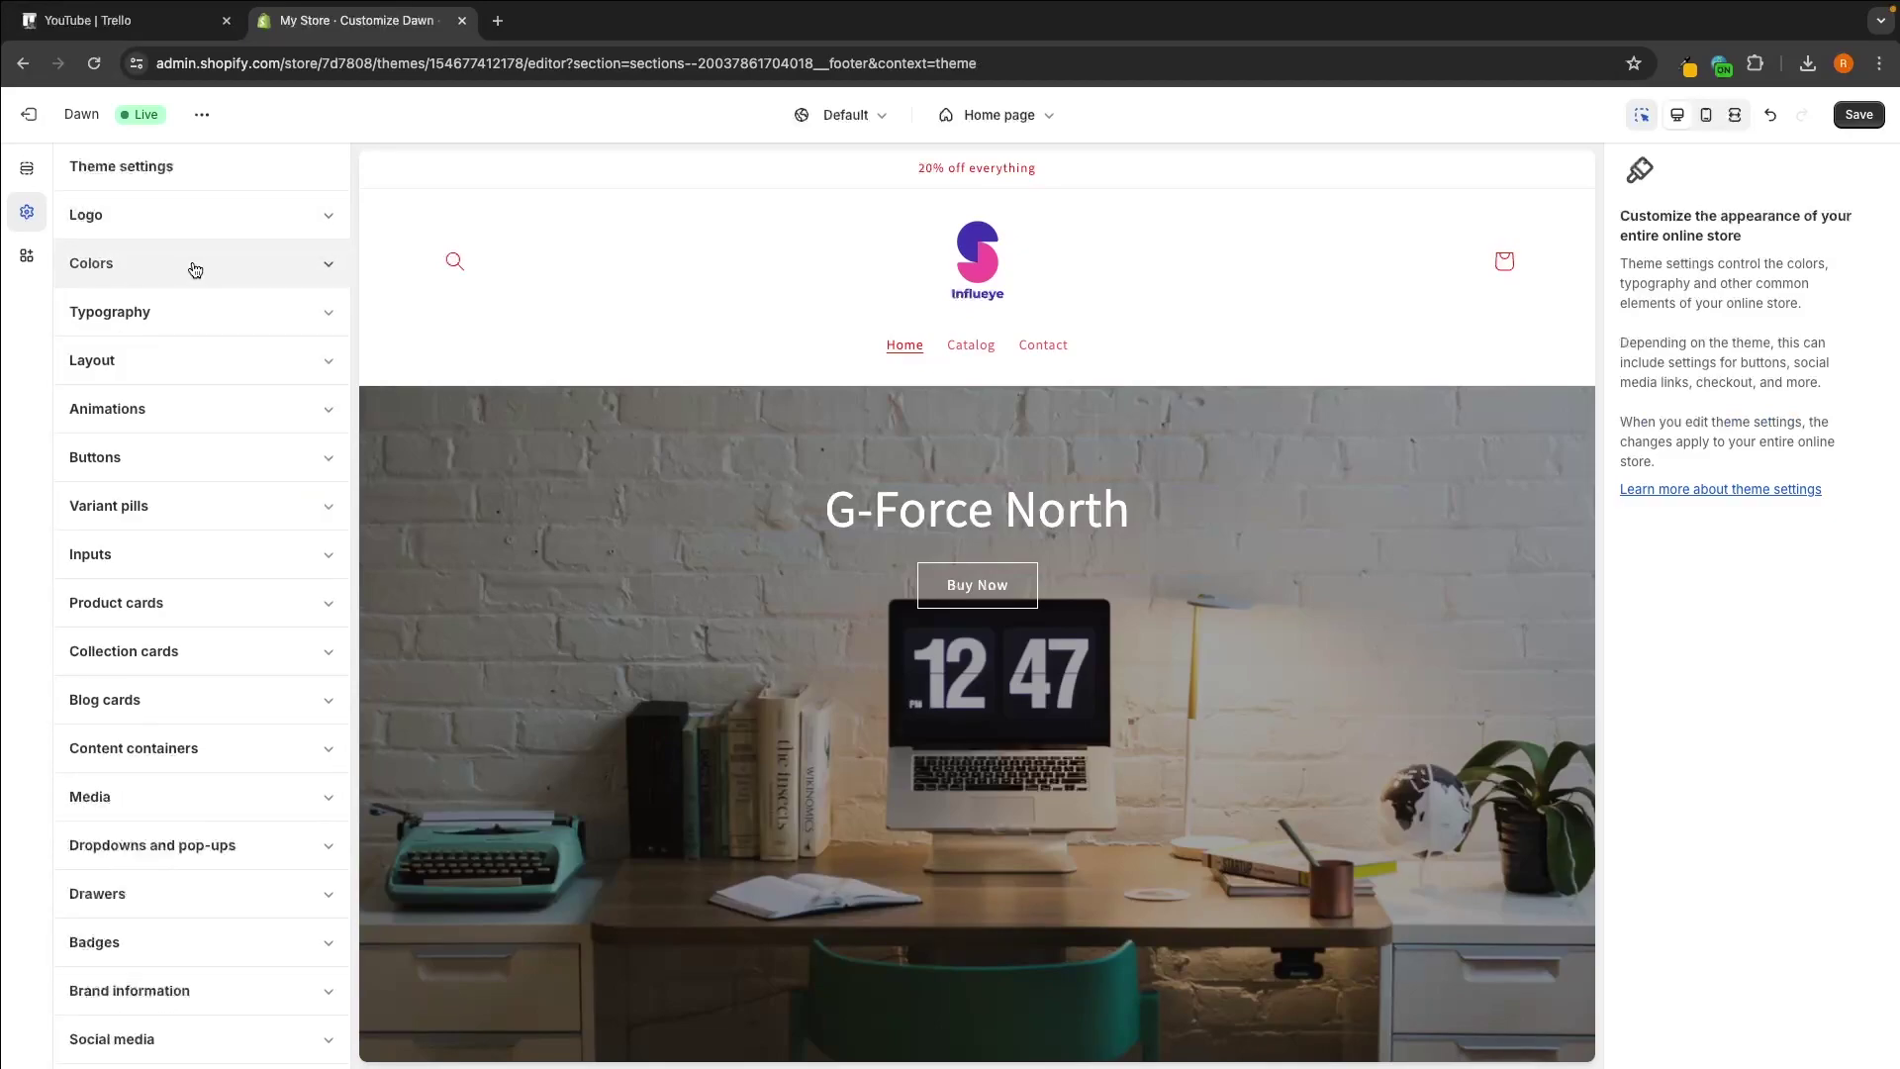
# Set the theme's headings font to Montserrat Regular in the typography settings.
pyautogui.click(165, 313)
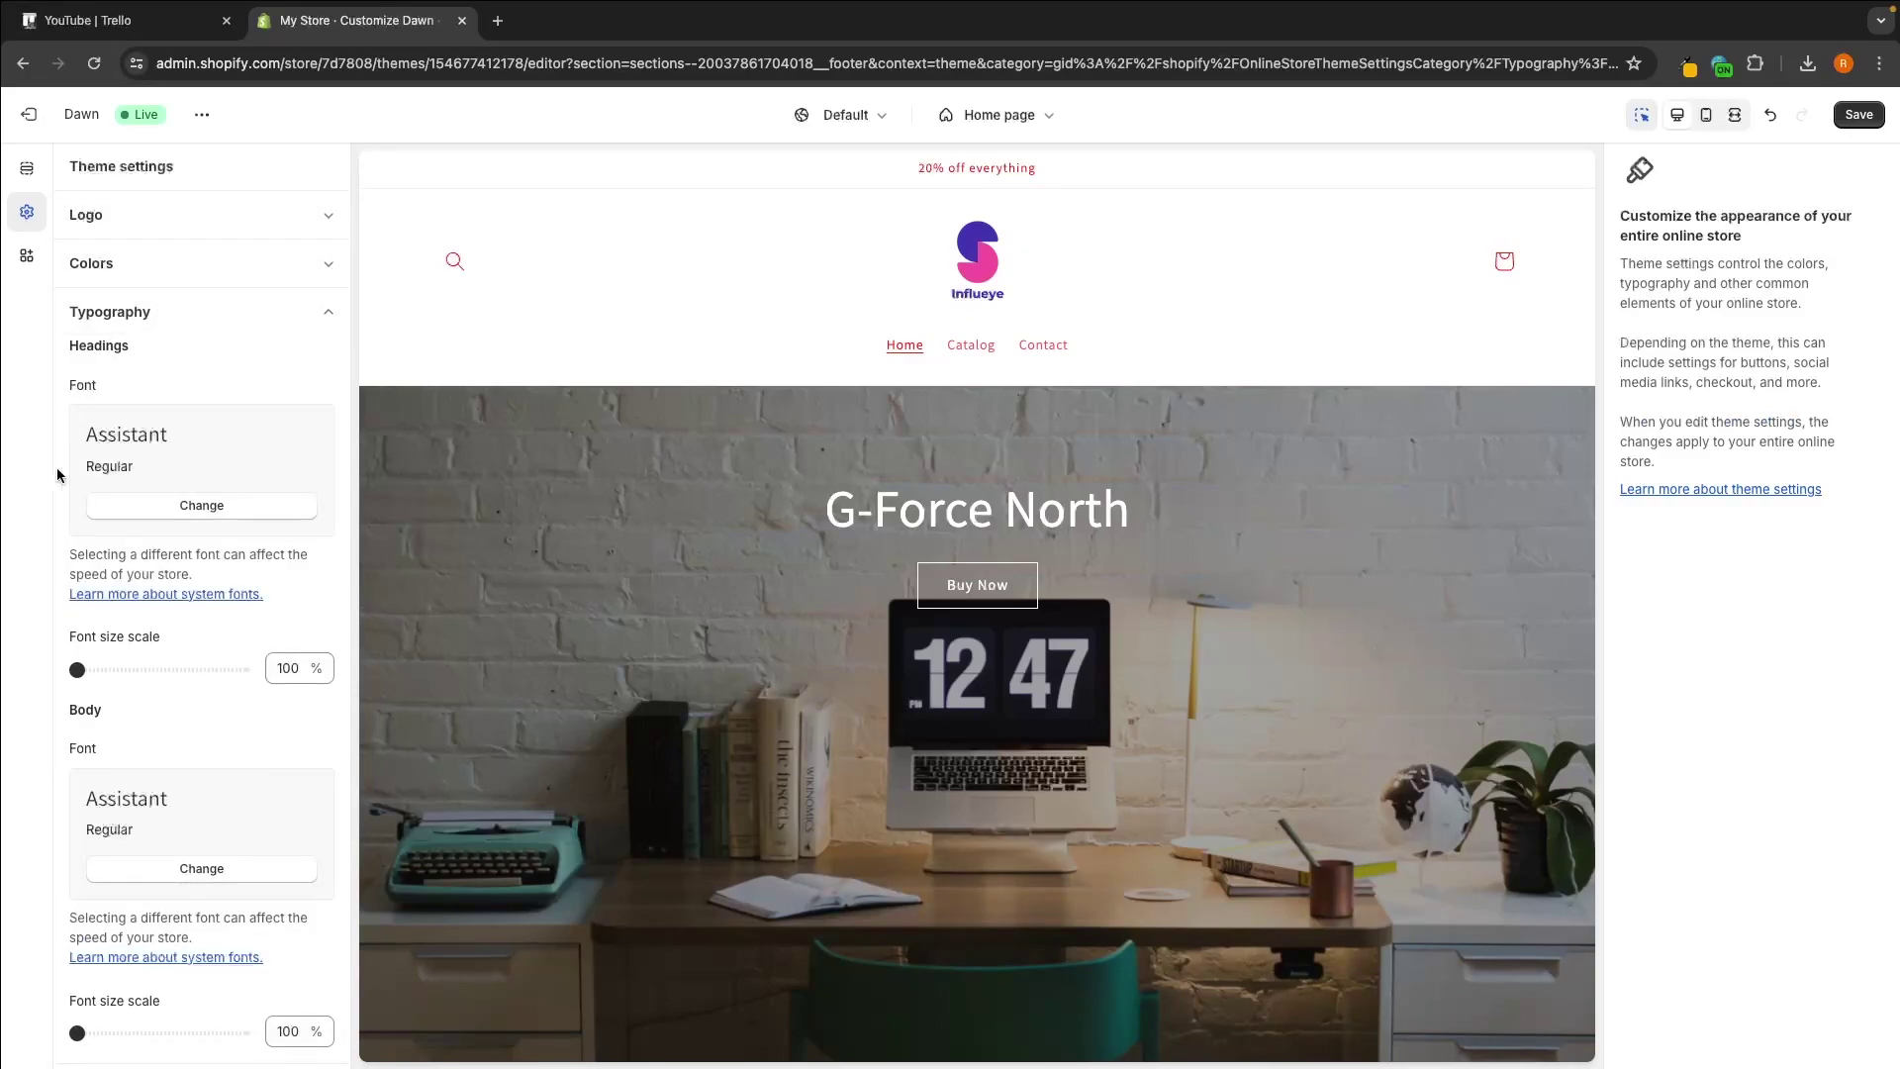
pyautogui.click(161, 500)
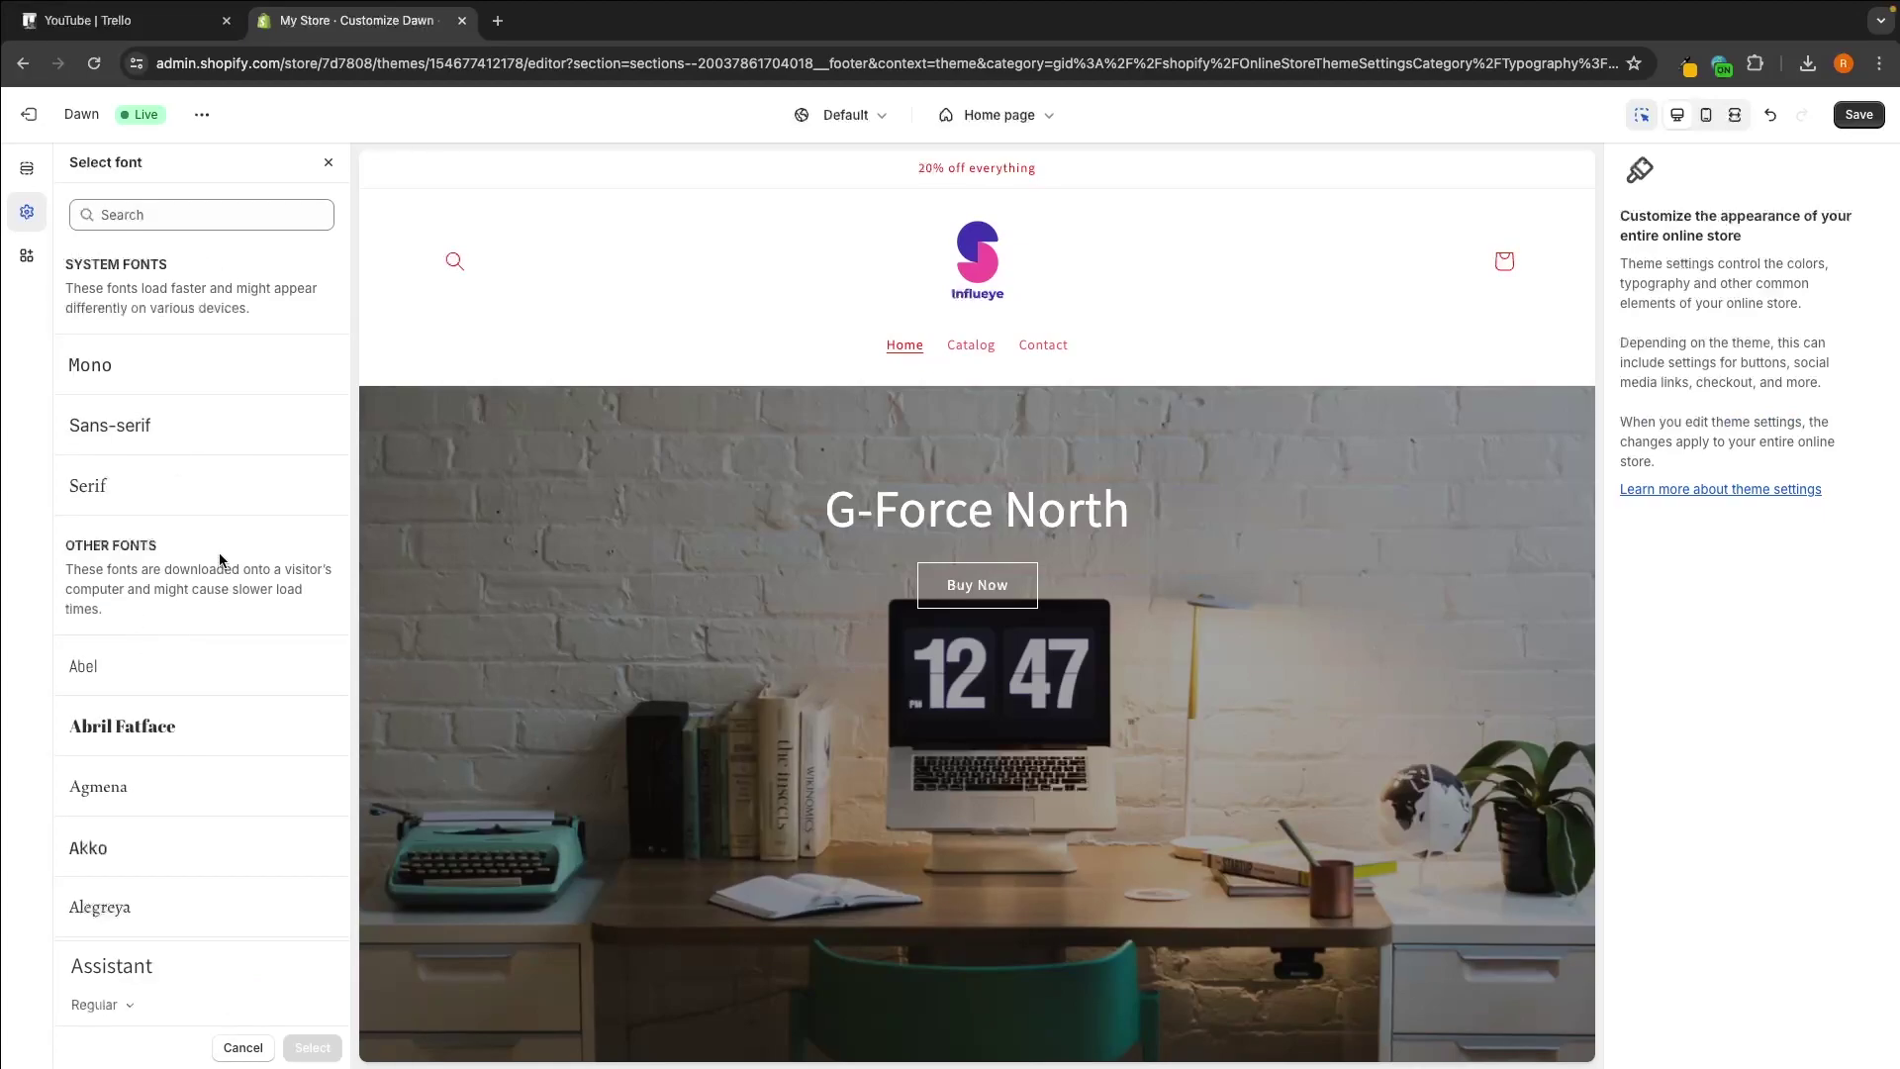
pyautogui.click(184, 224)
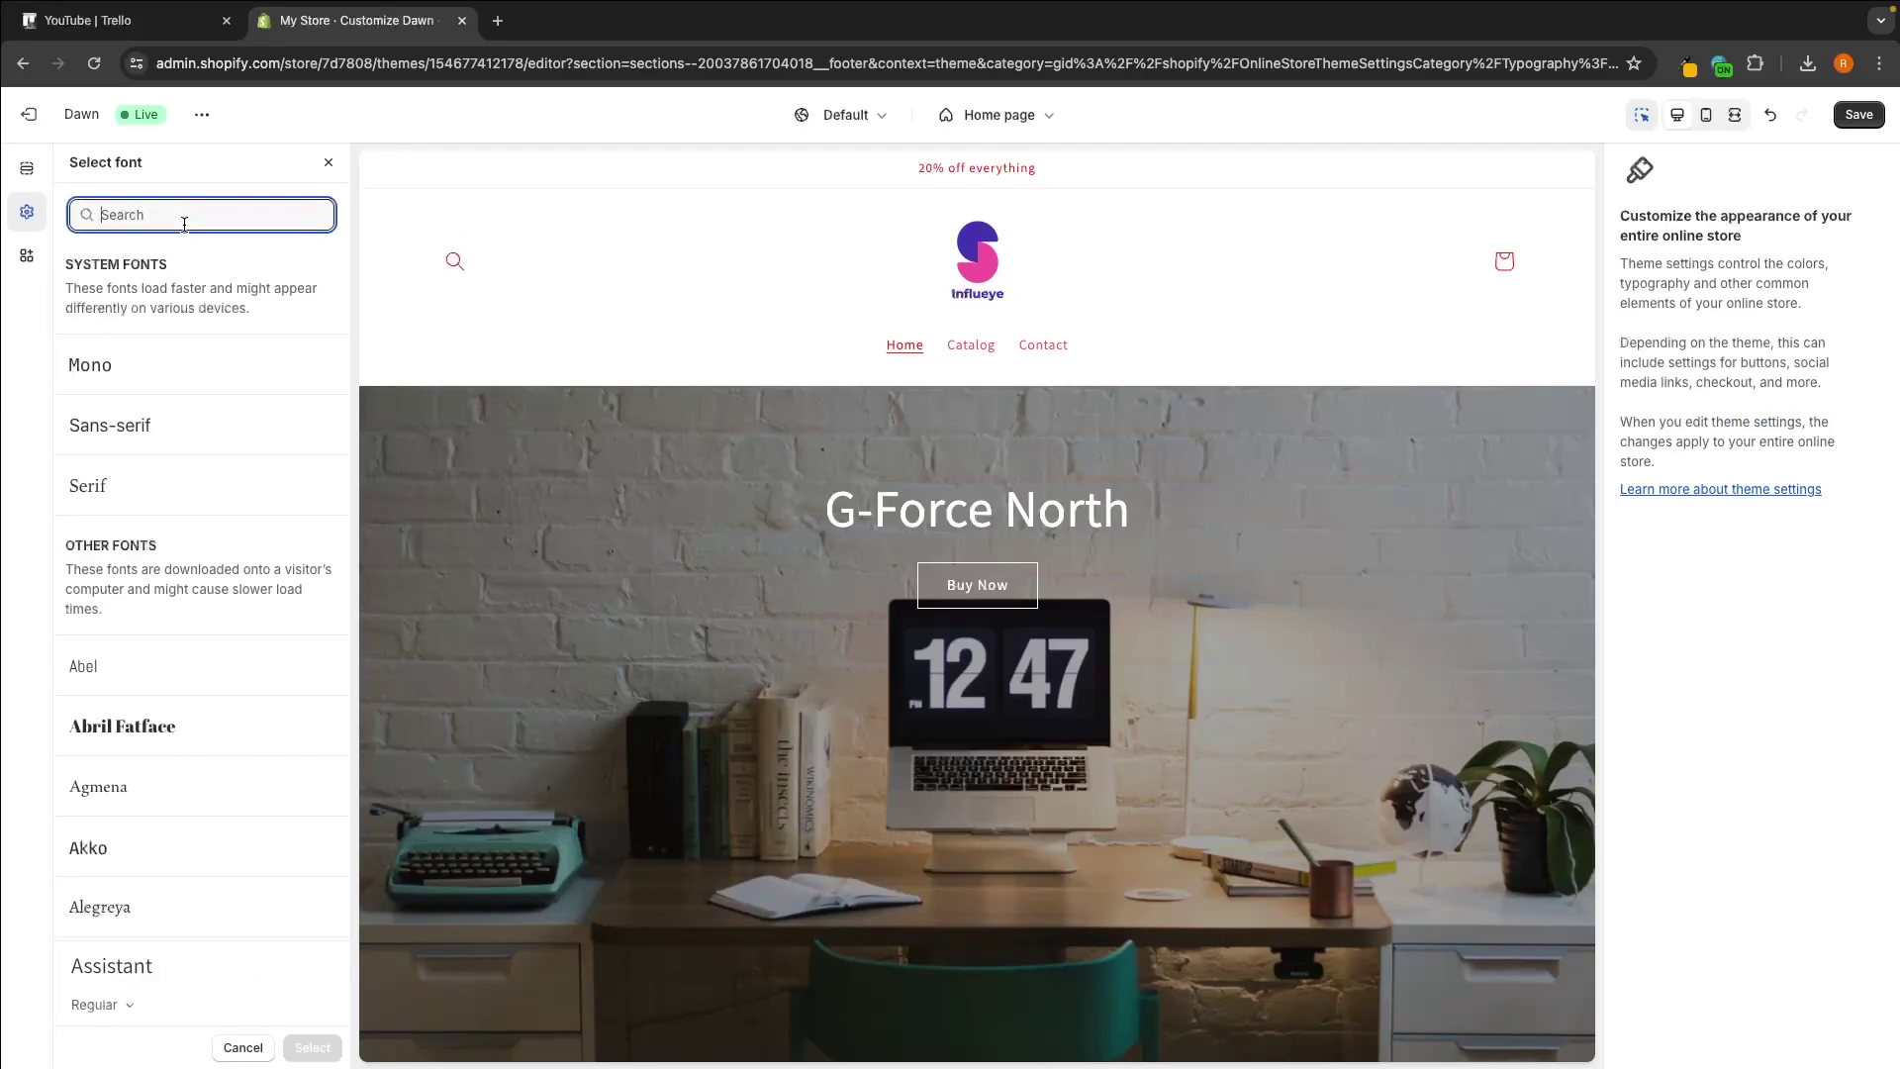
pyautogui.write('mon')
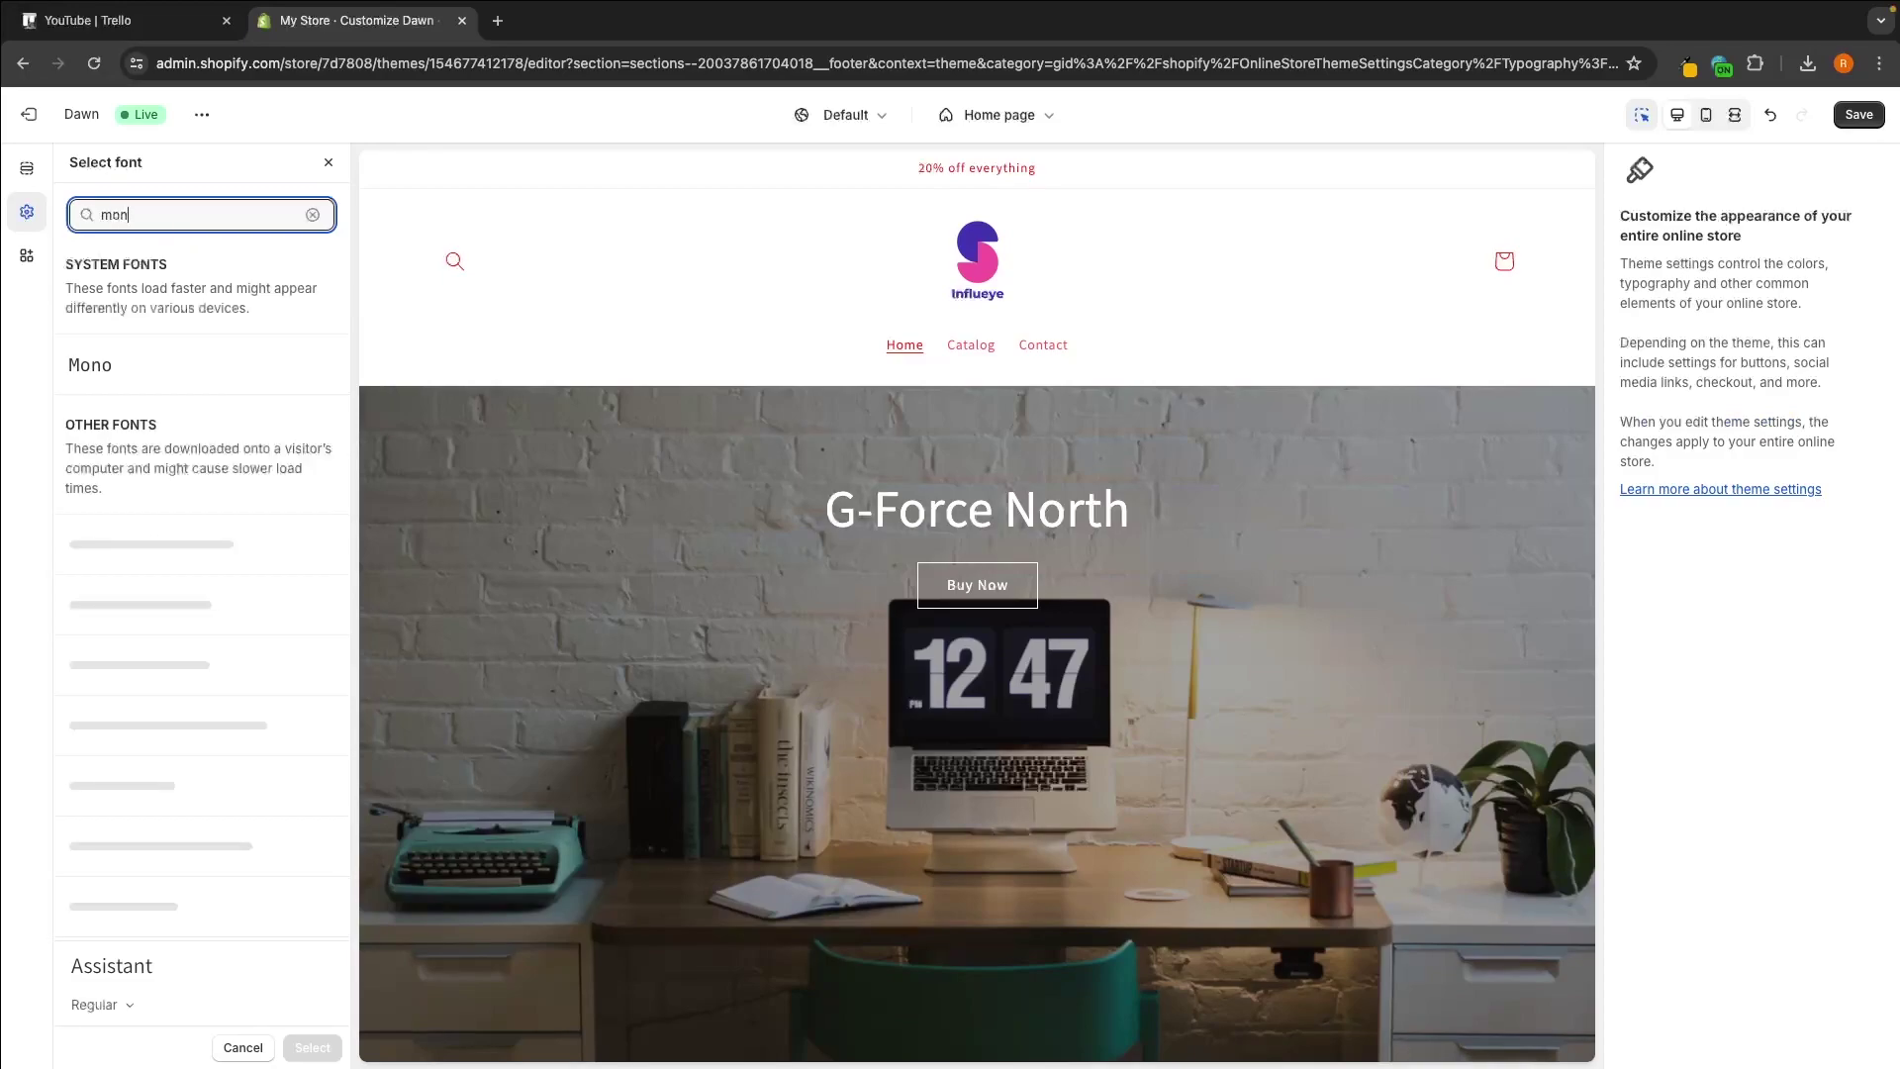
pyautogui.scroll(-4, 155, 894)
pyautogui.click(148, 894)
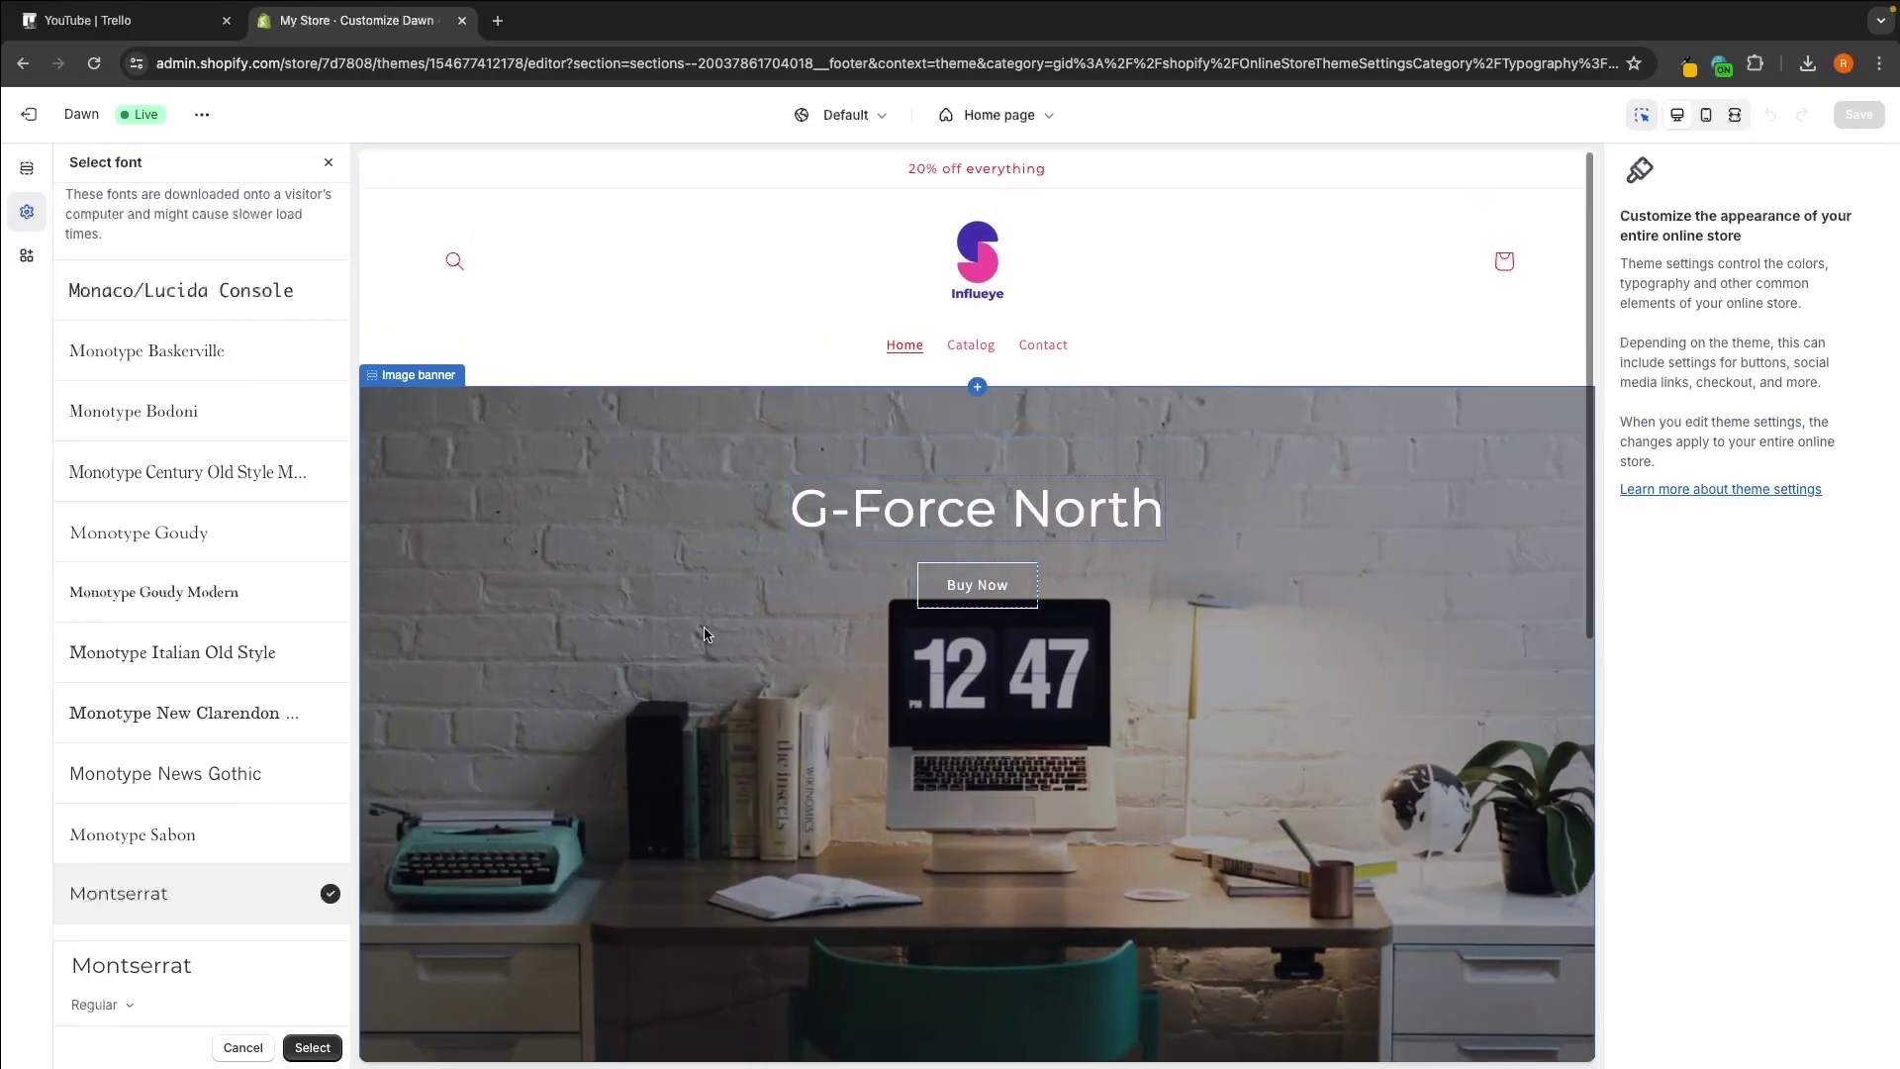
pyautogui.scroll(-7, 1005, 366)
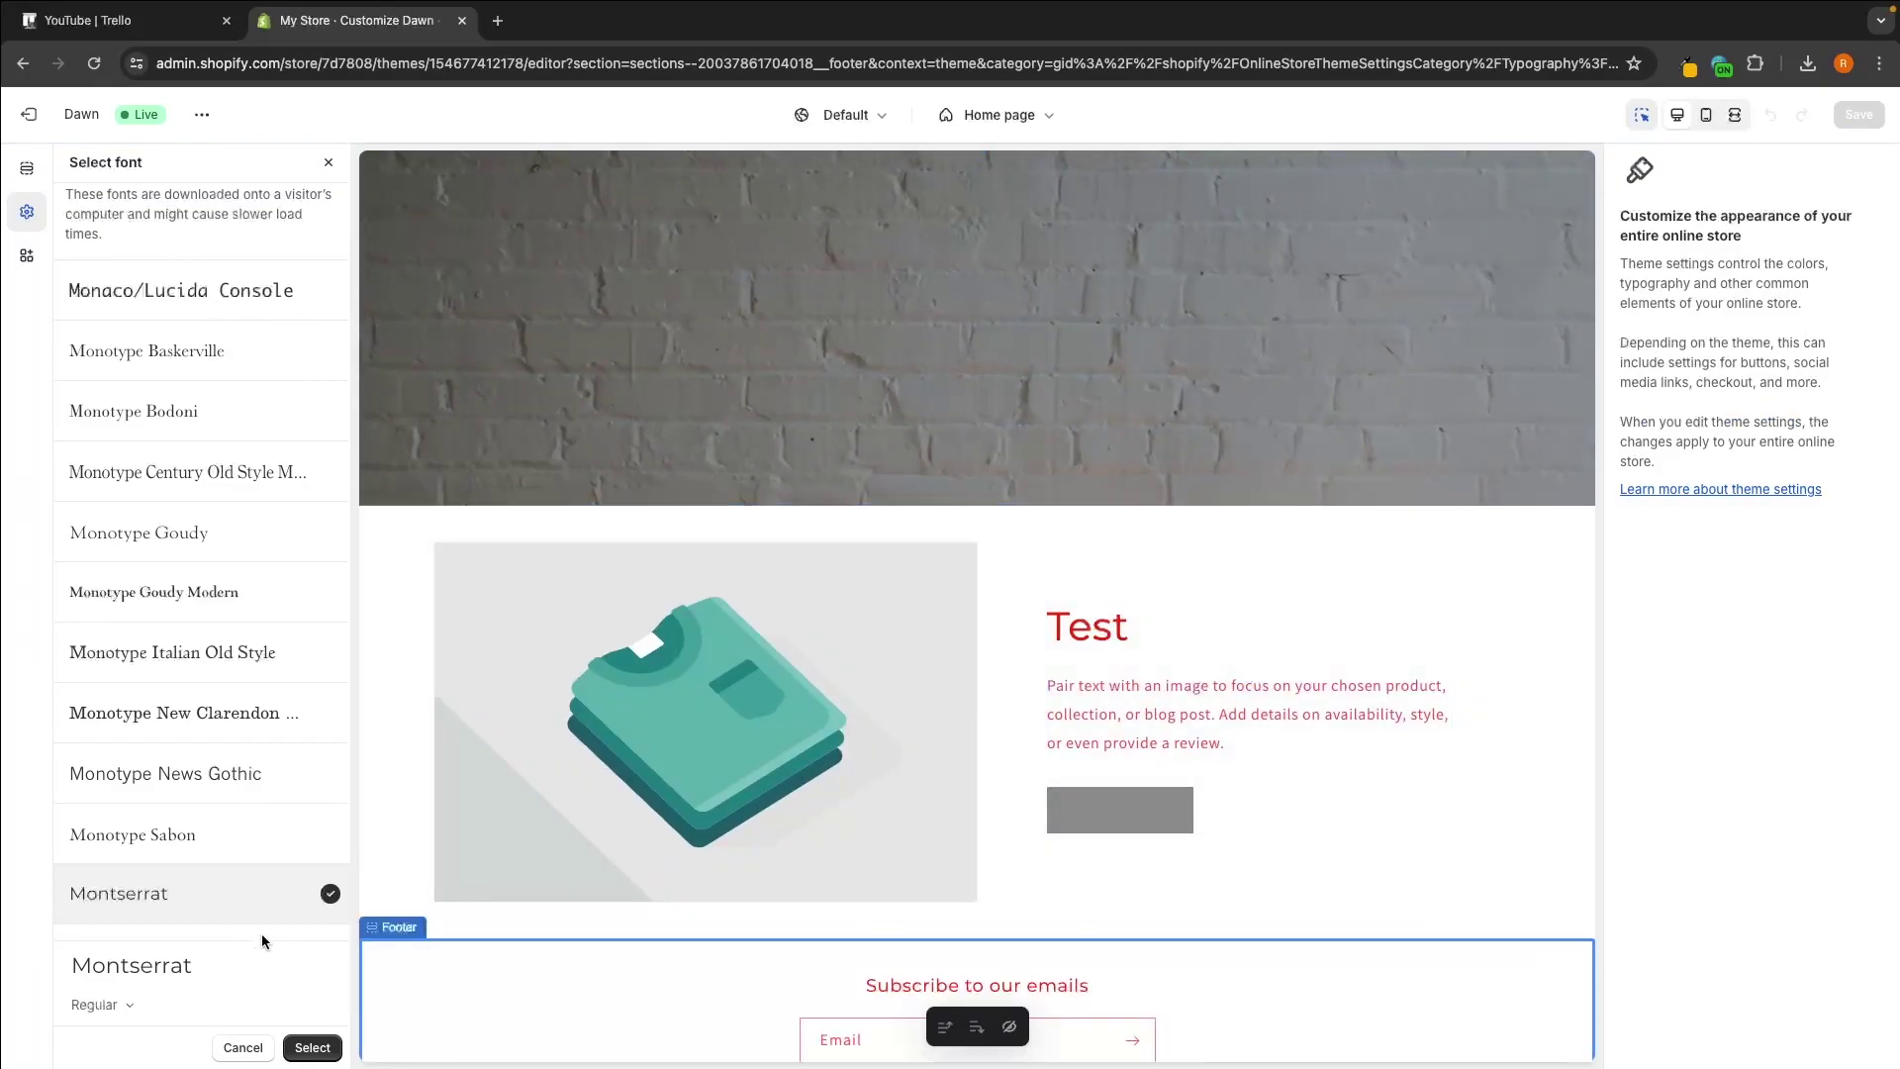
pyautogui.click(312, 1047)
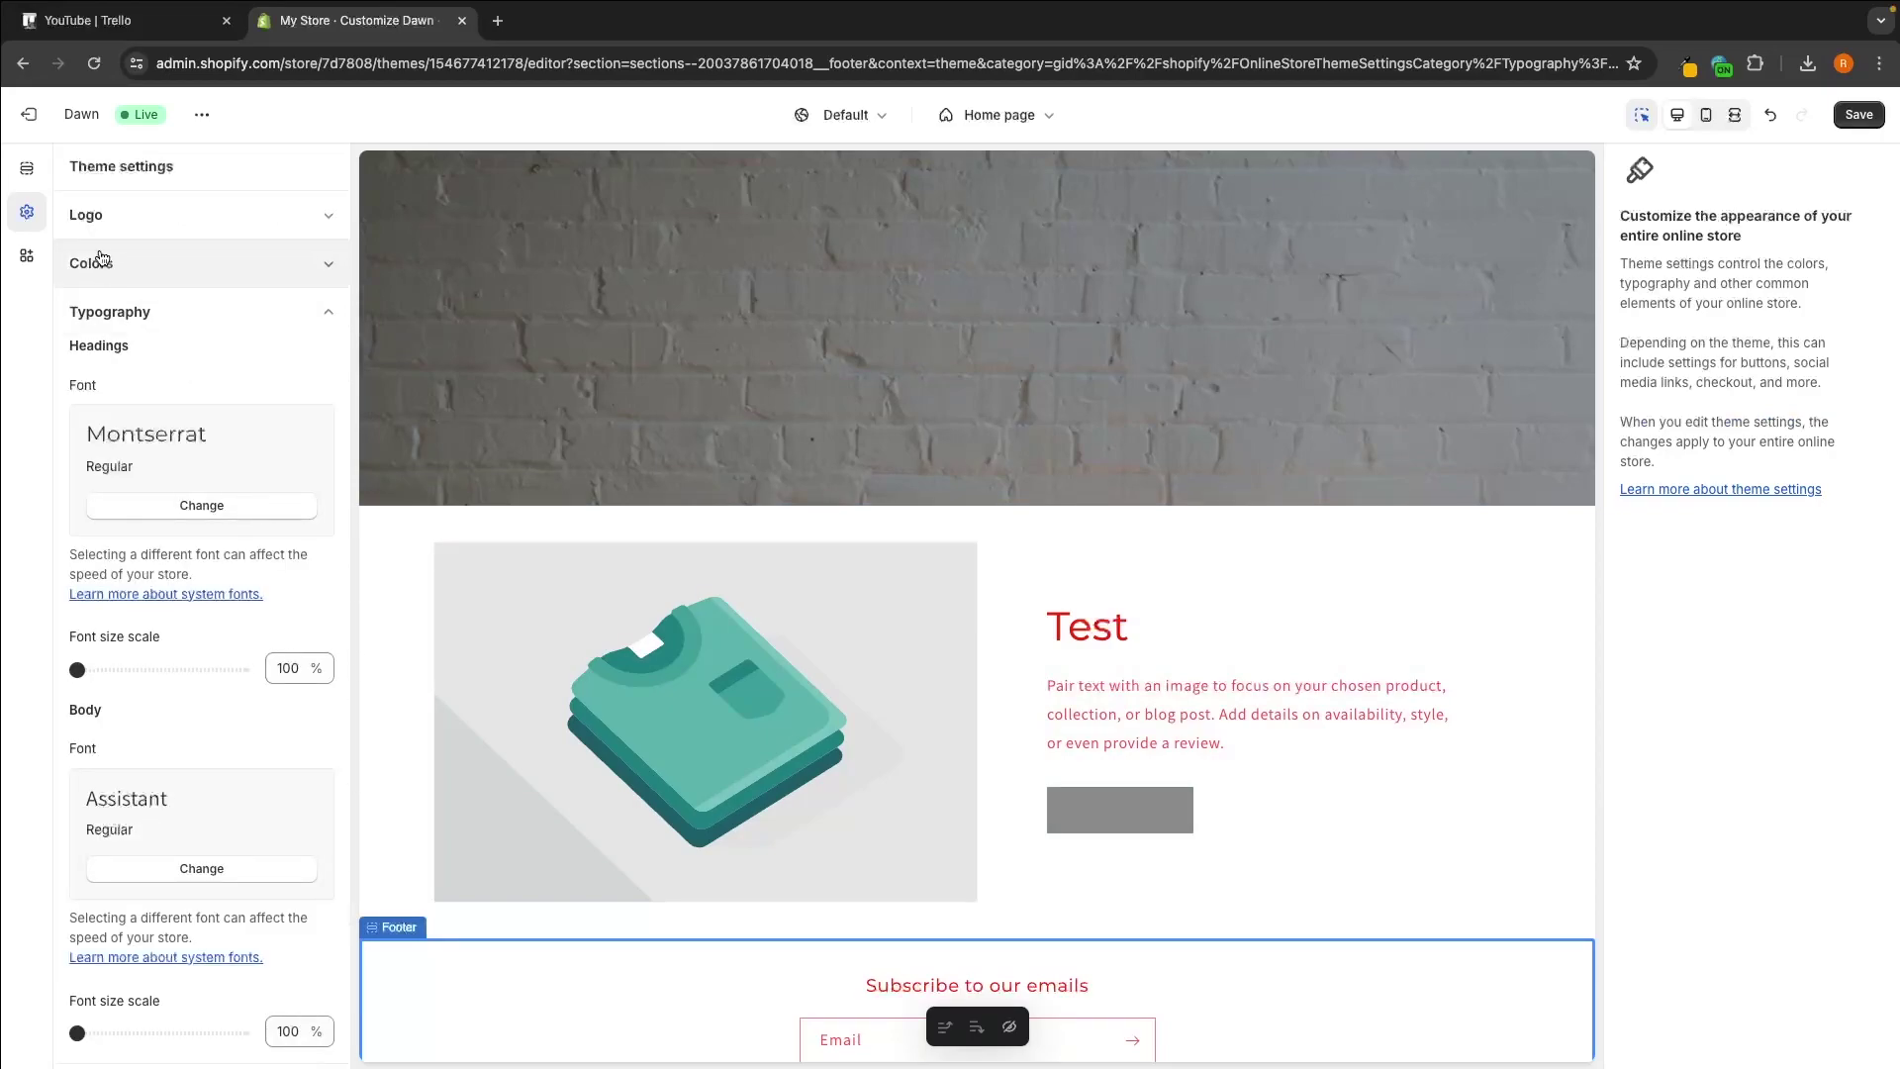
pyautogui.click(146, 314)
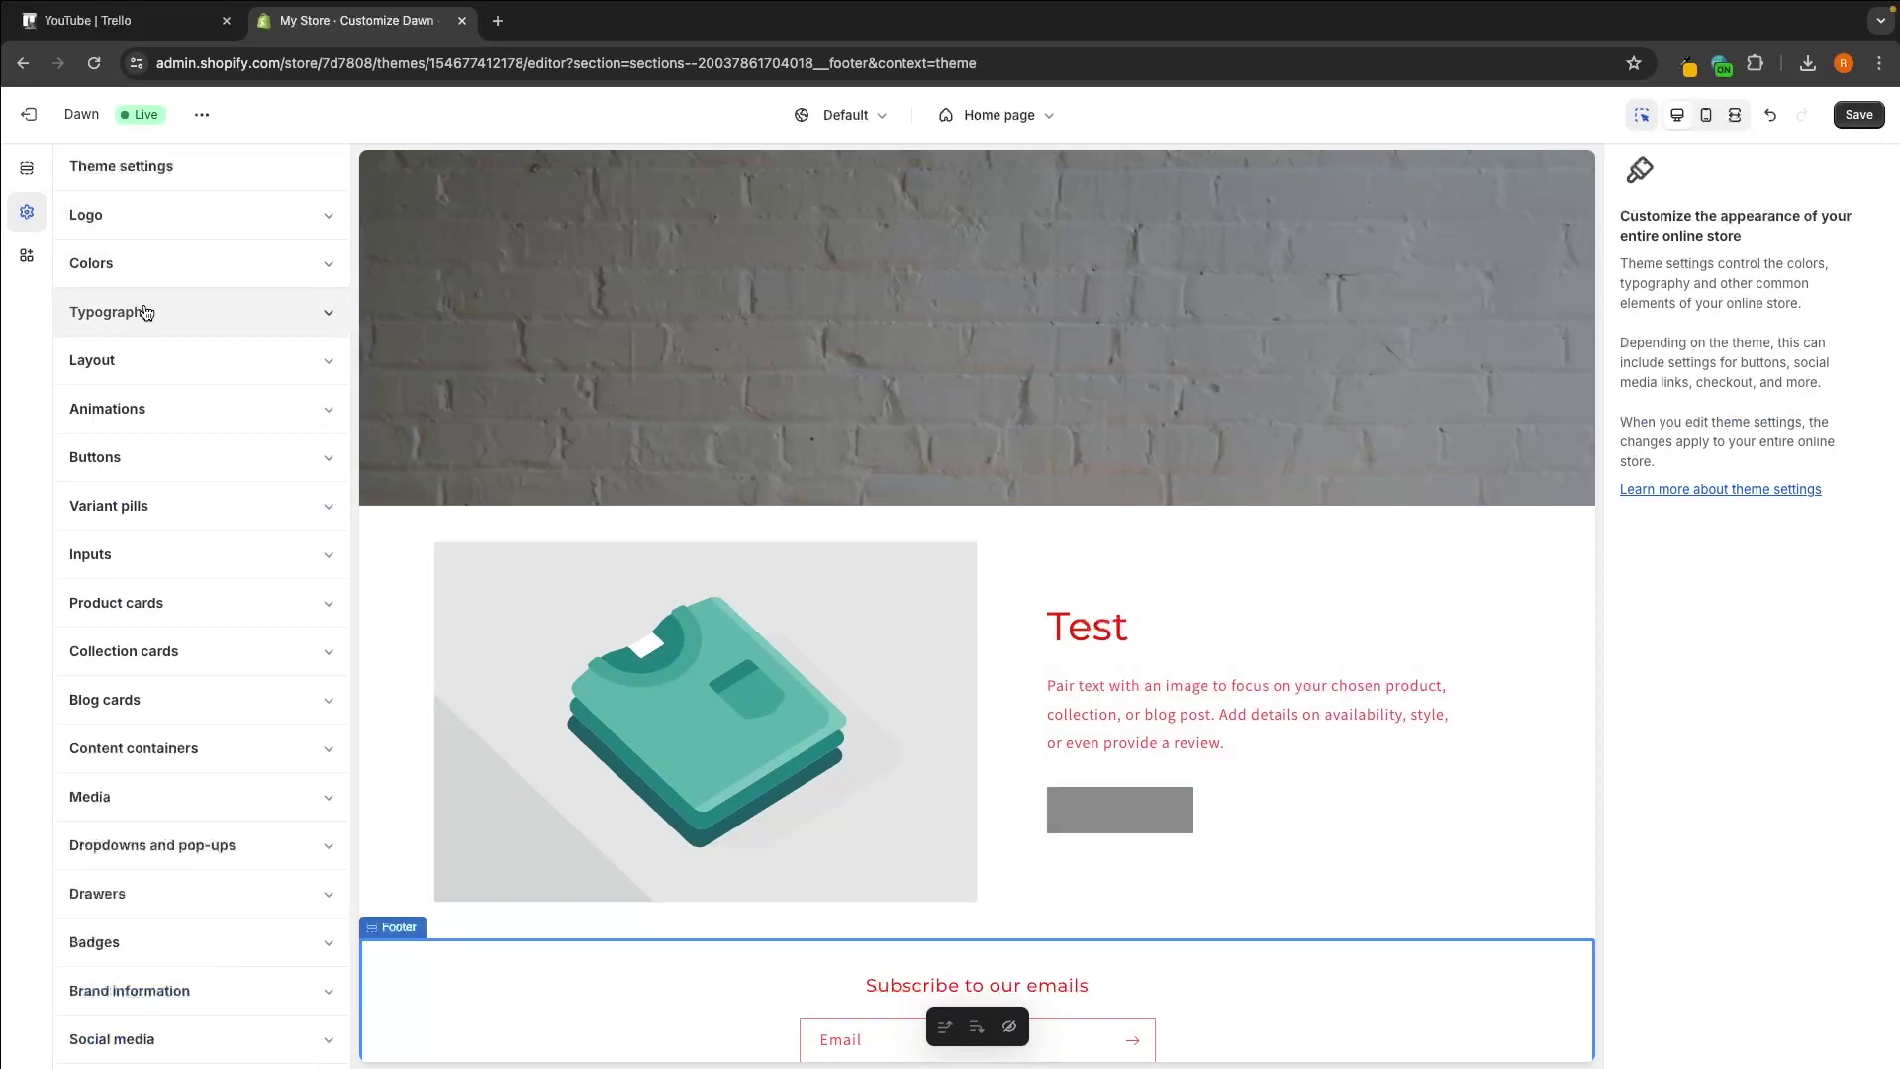
pyautogui.click(164, 400)
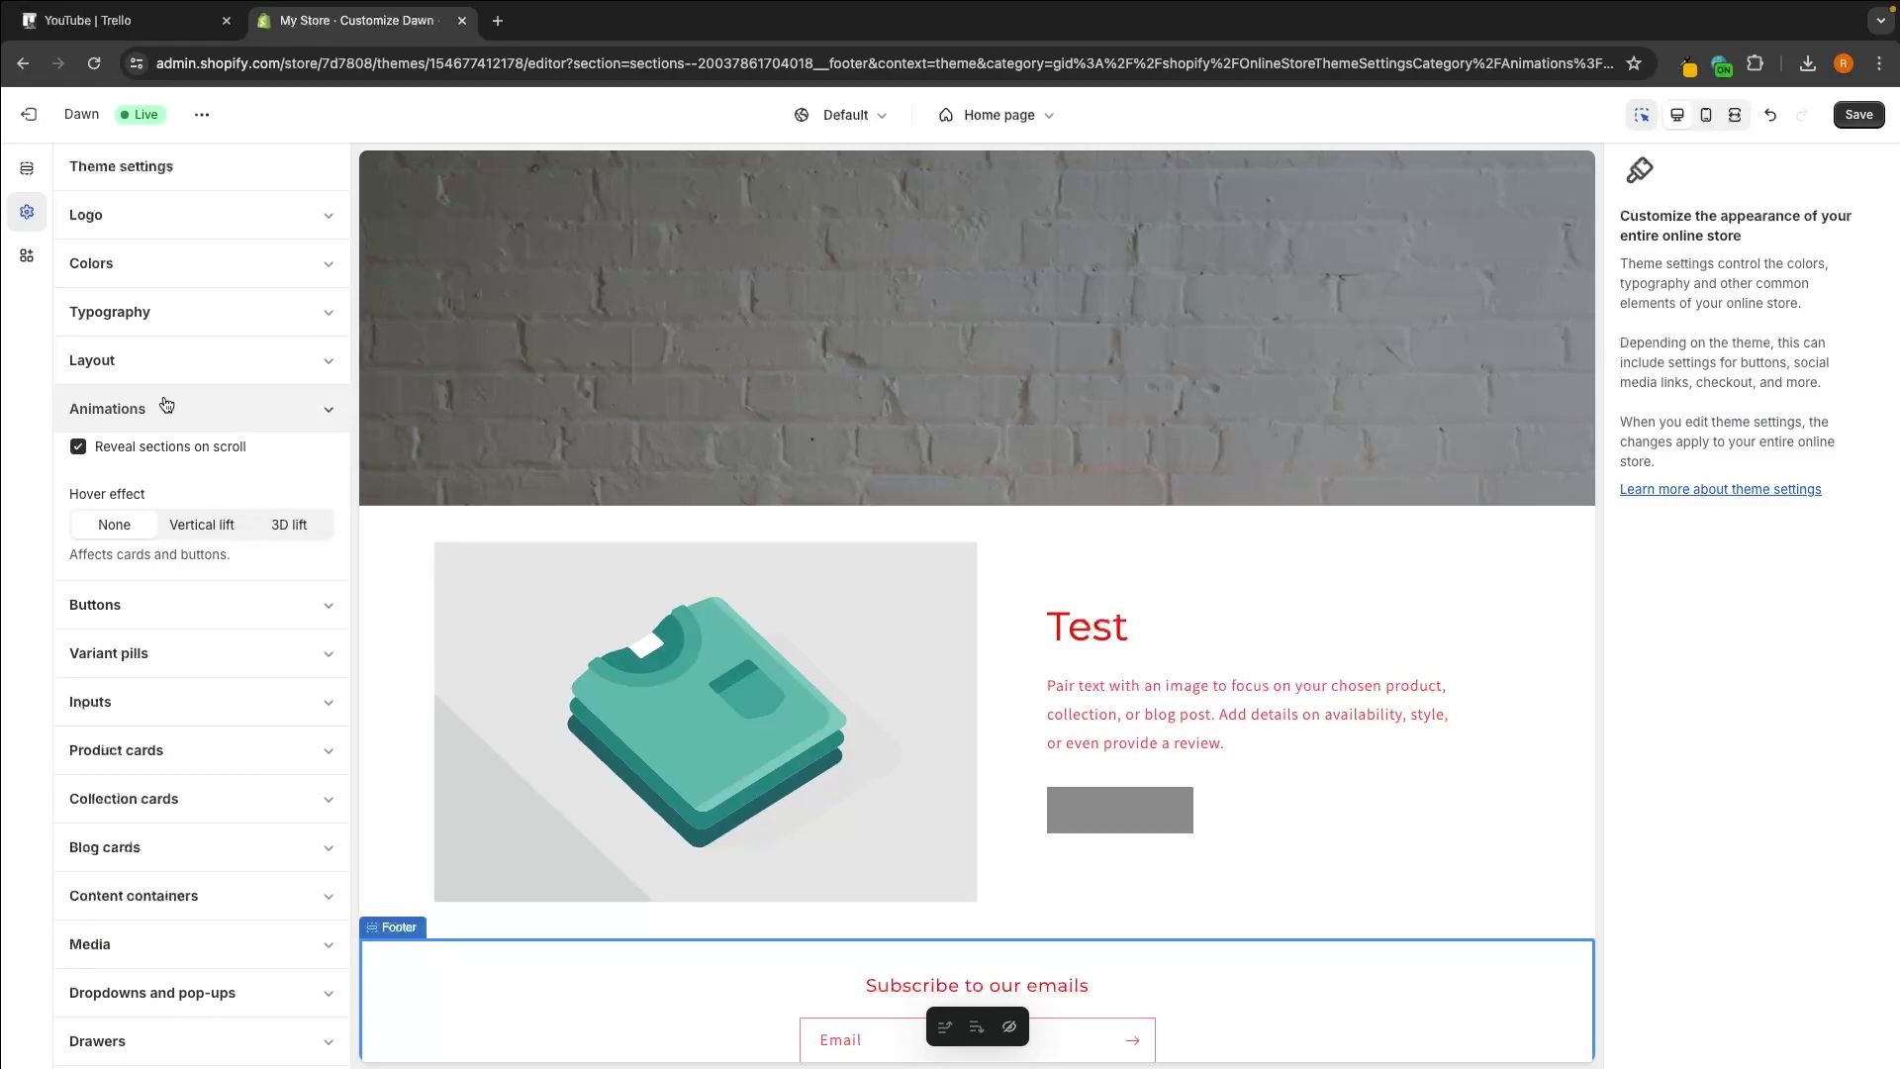
pyautogui.click(166, 404)
pyautogui.click(164, 362)
pyautogui.click(164, 362)
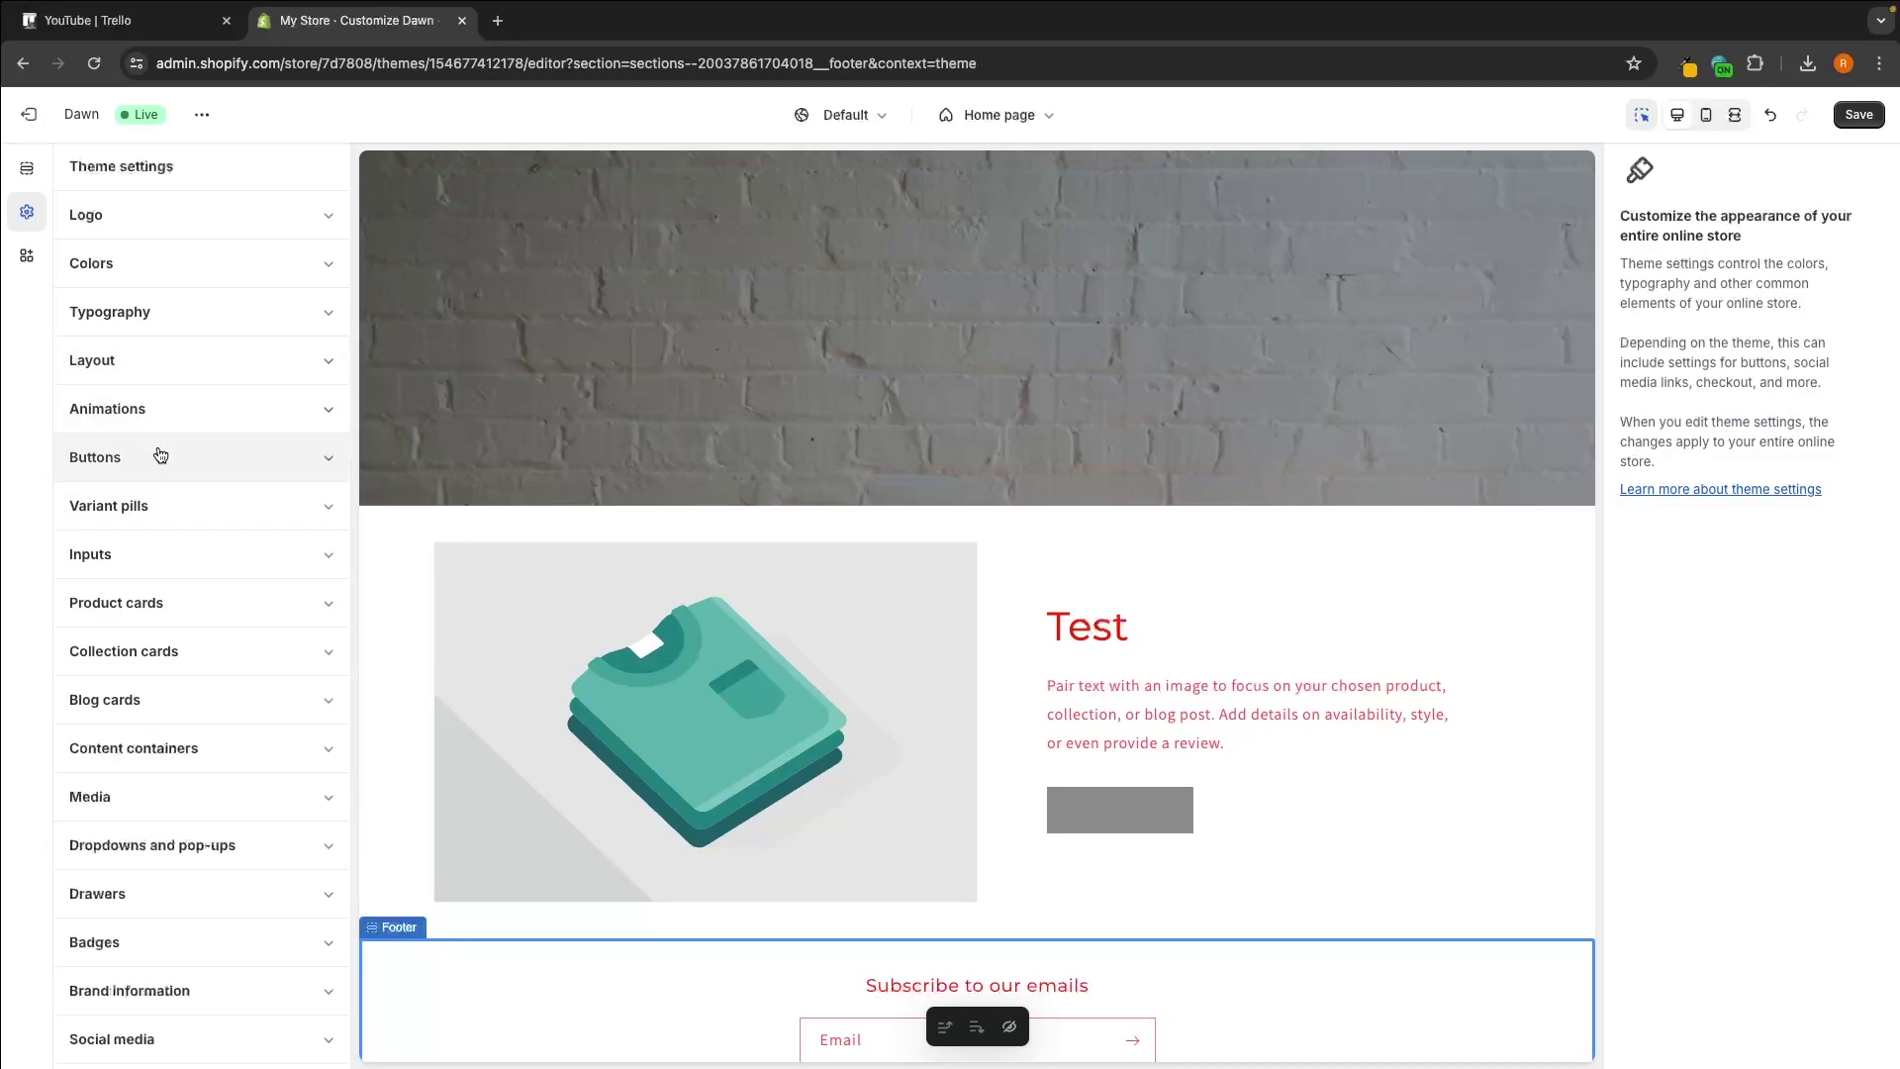
# Set the border thickness of the theme's buttons to 6 px.
pyautogui.click(160, 456)
pyautogui.scroll(-1, 167, 465)
pyautogui.moveTo(90, 506); pyautogui.dragTo(159, 506)
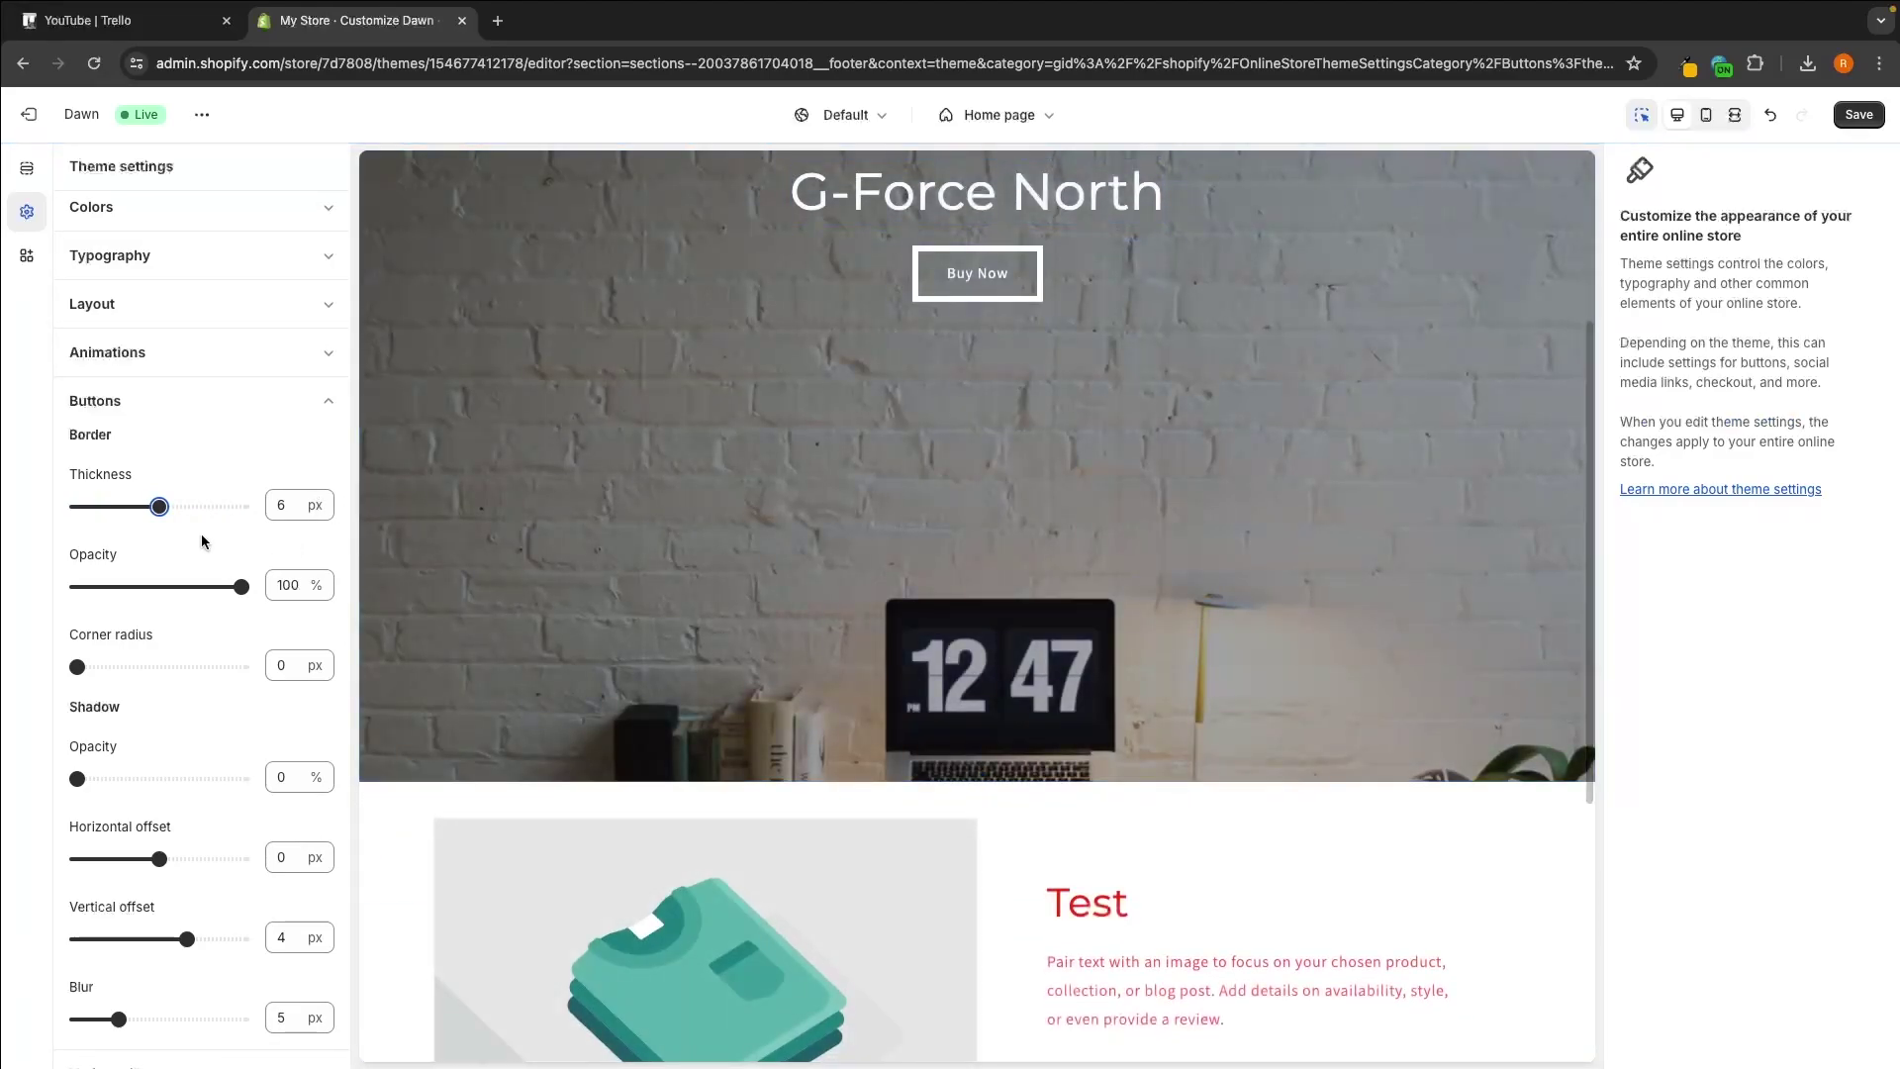
pyautogui.click(223, 403)
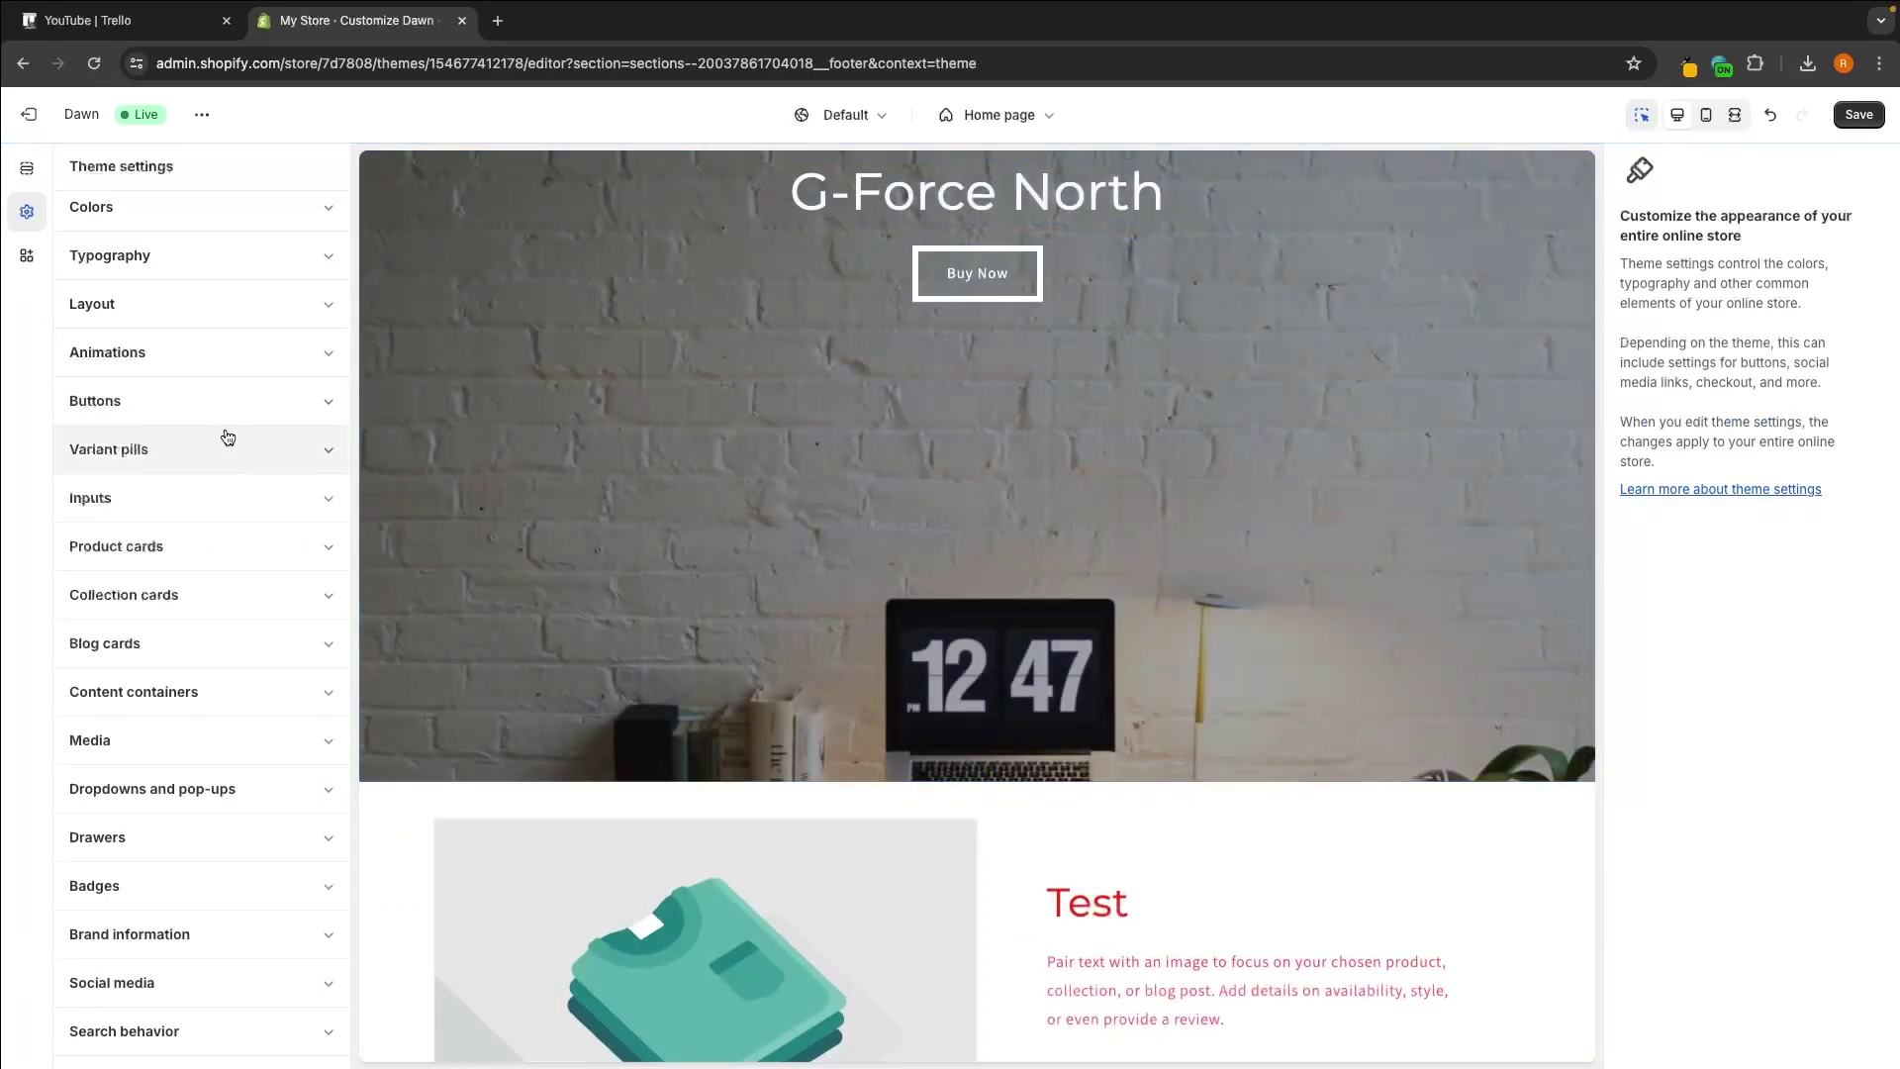
# Examine the theme settings for product cards, collection cards, blog cards and content containers.
pyautogui.click(259, 540)
pyautogui.click(260, 542)
pyautogui.click(247, 594)
pyautogui.click(248, 595)
pyautogui.click(245, 646)
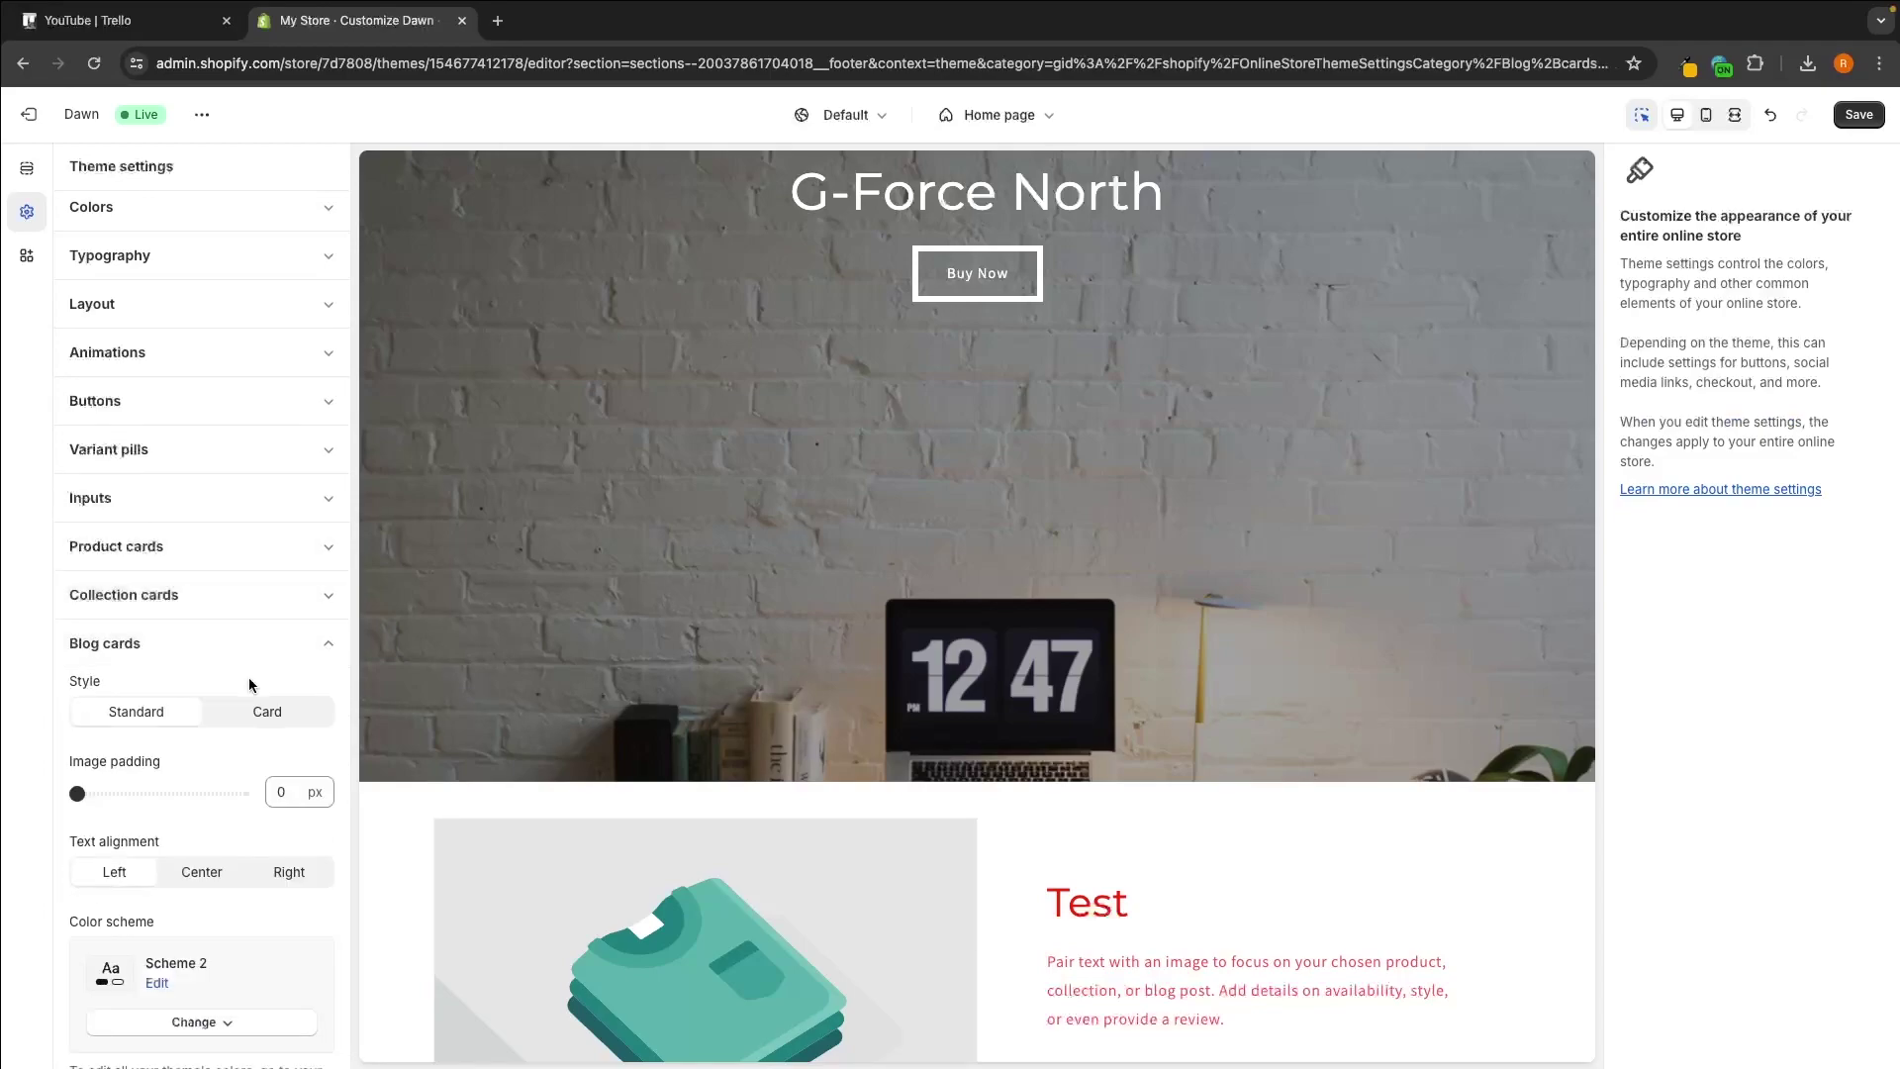
pyautogui.scroll(-1, 247, 648)
pyautogui.click(247, 592)
pyautogui.click(253, 633)
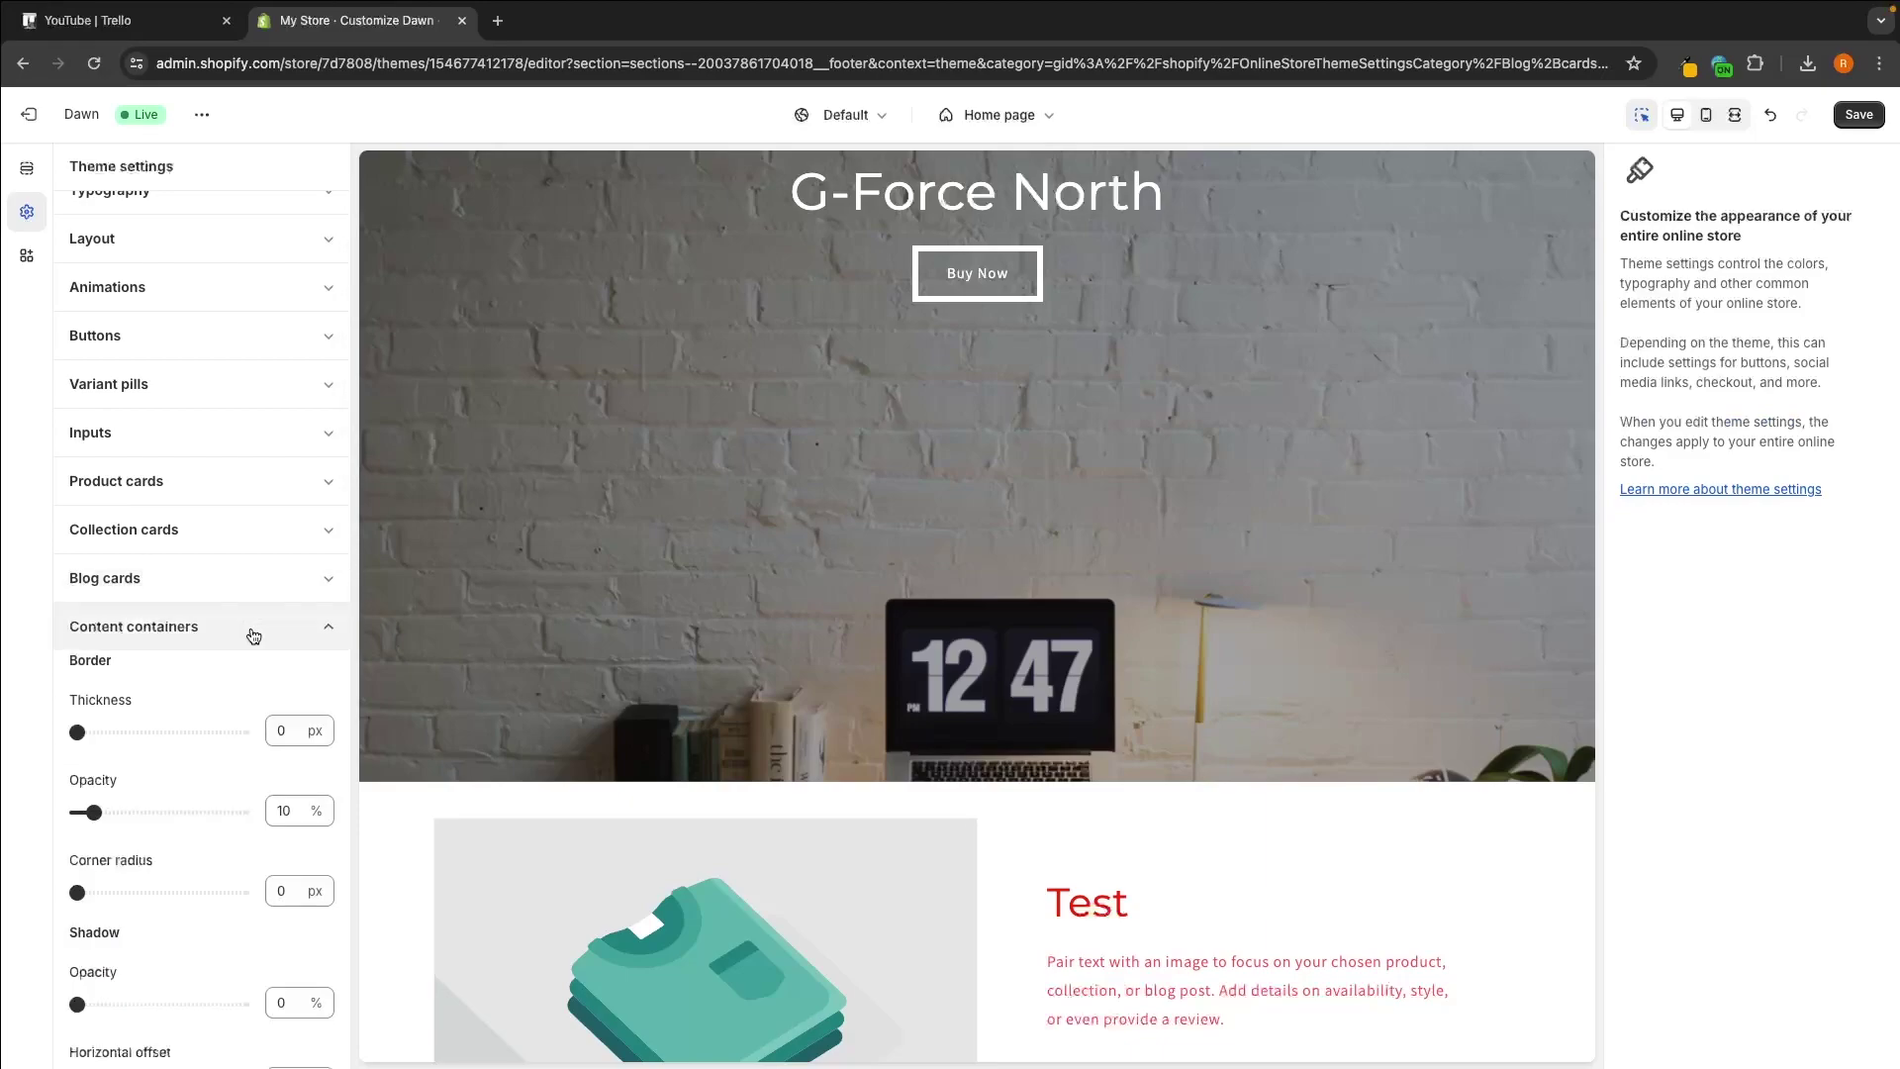
pyautogui.click(254, 633)
pyautogui.scroll(2, 242, 461)
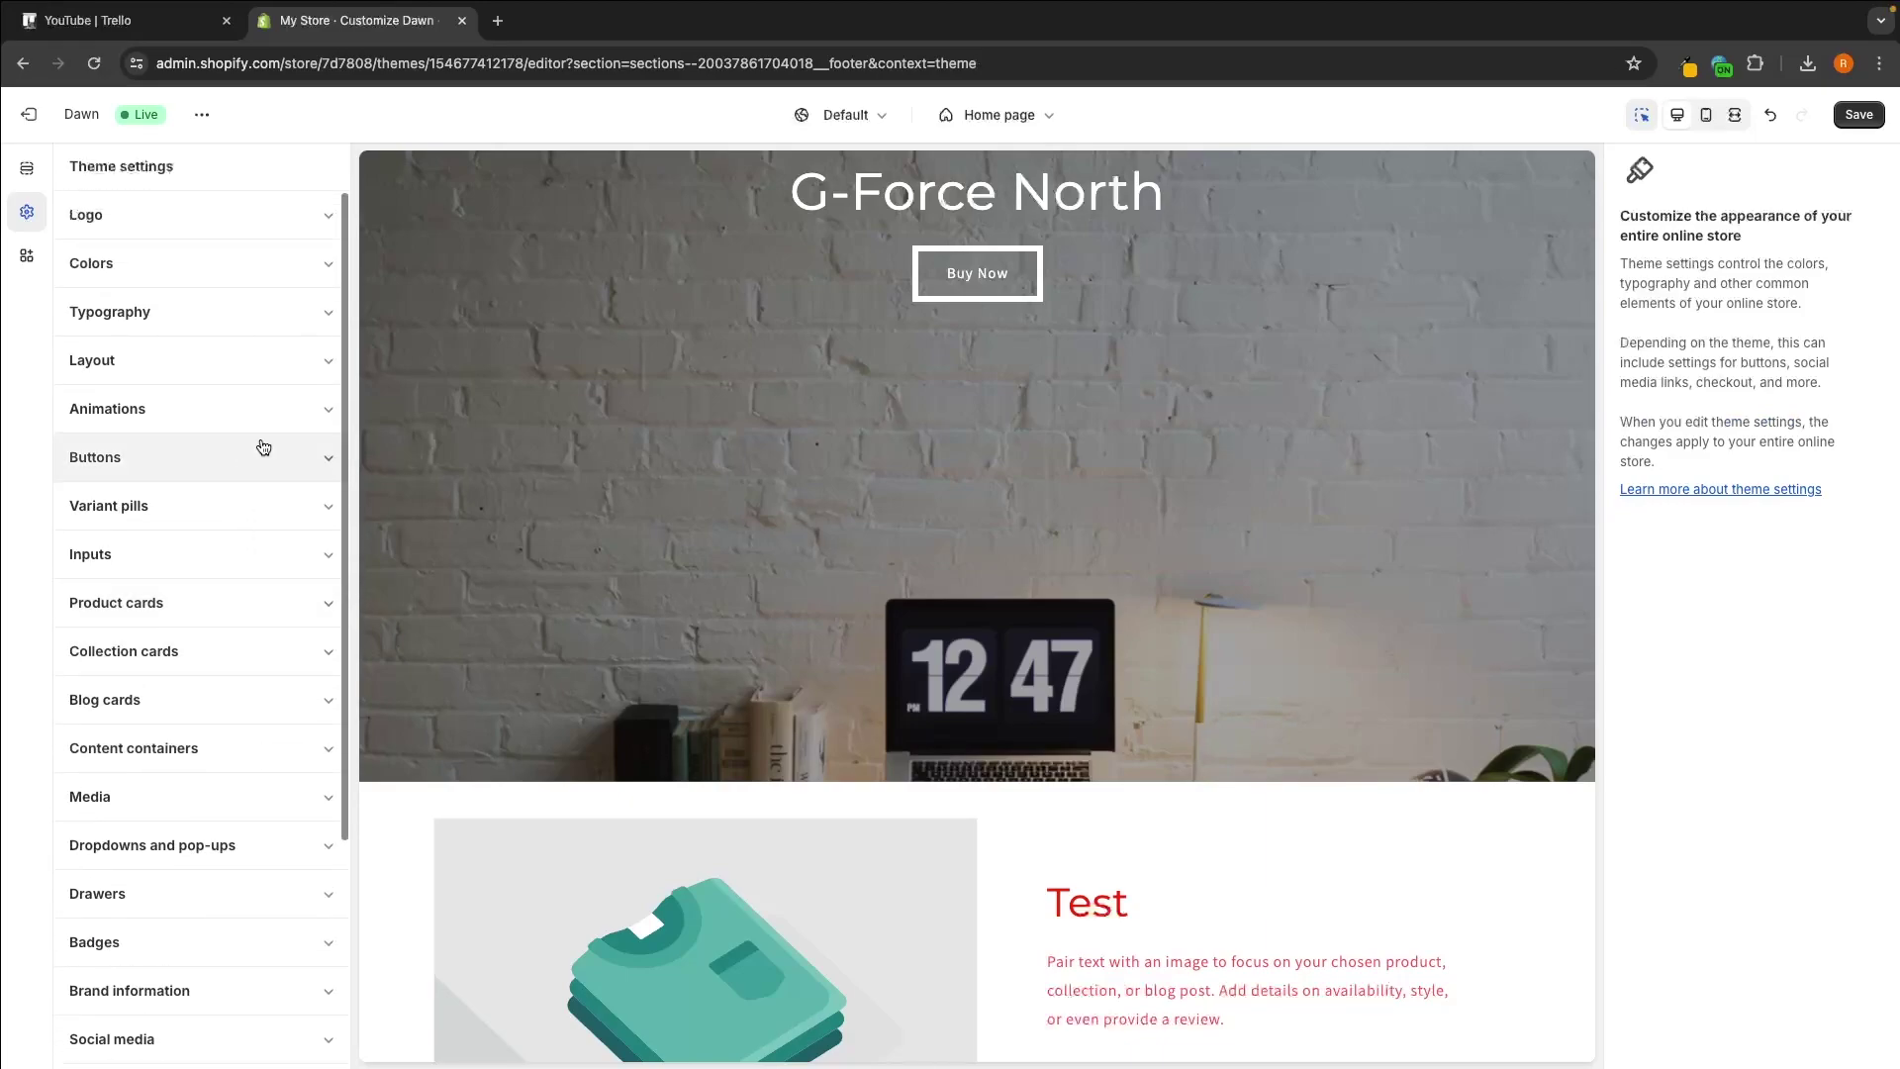